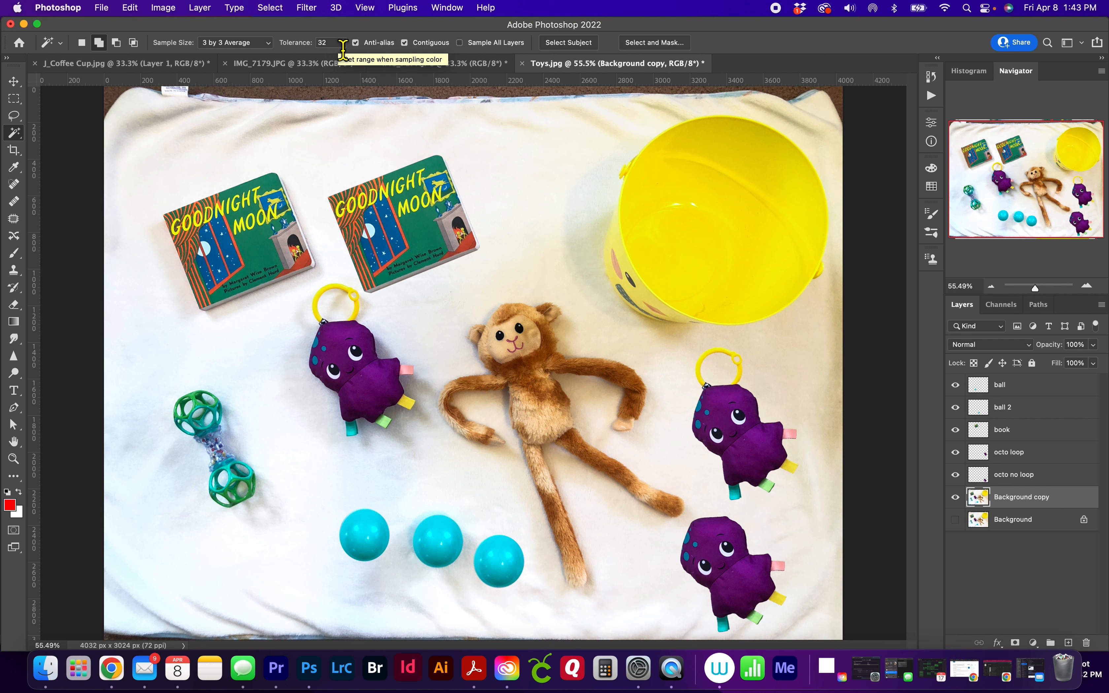
Step: Try selecting the yellow bucket's interior with the Magic Wand at a tolerance of 10, and clear the selection
left_click(343, 48)
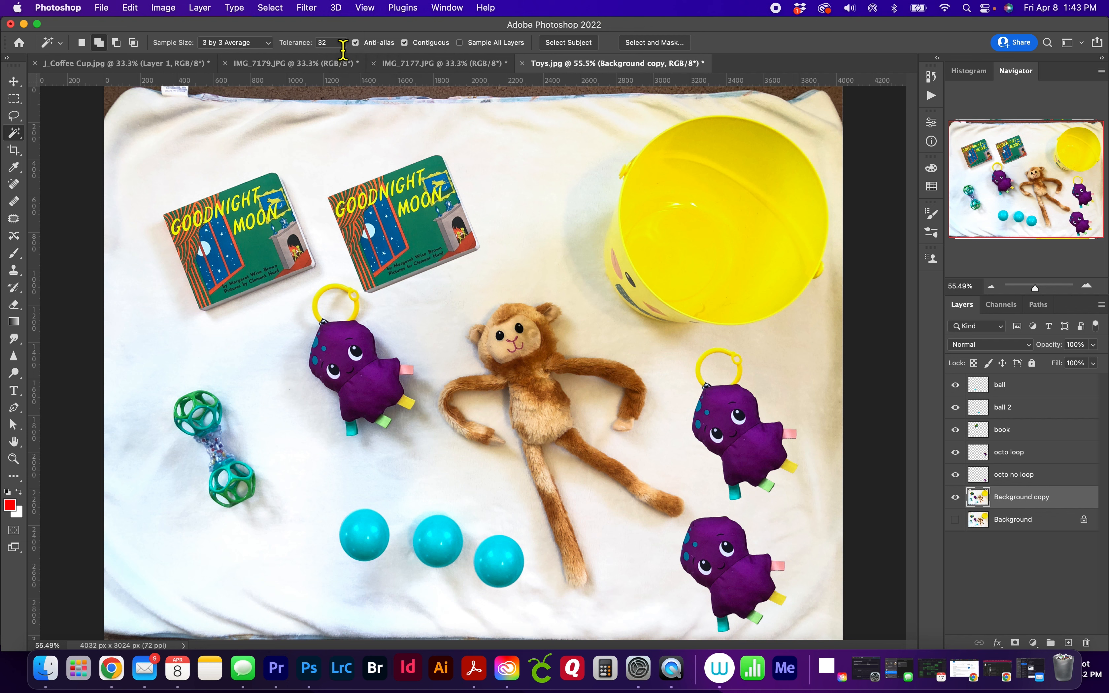
type("10")
left_click(709, 231)
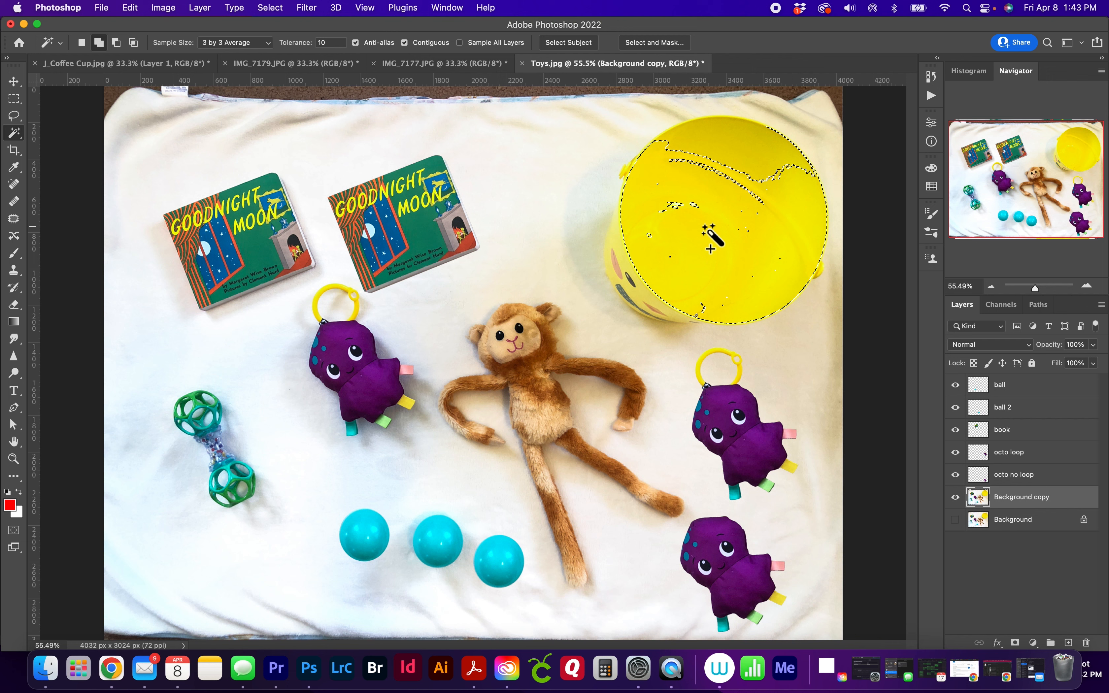
key("super+d")
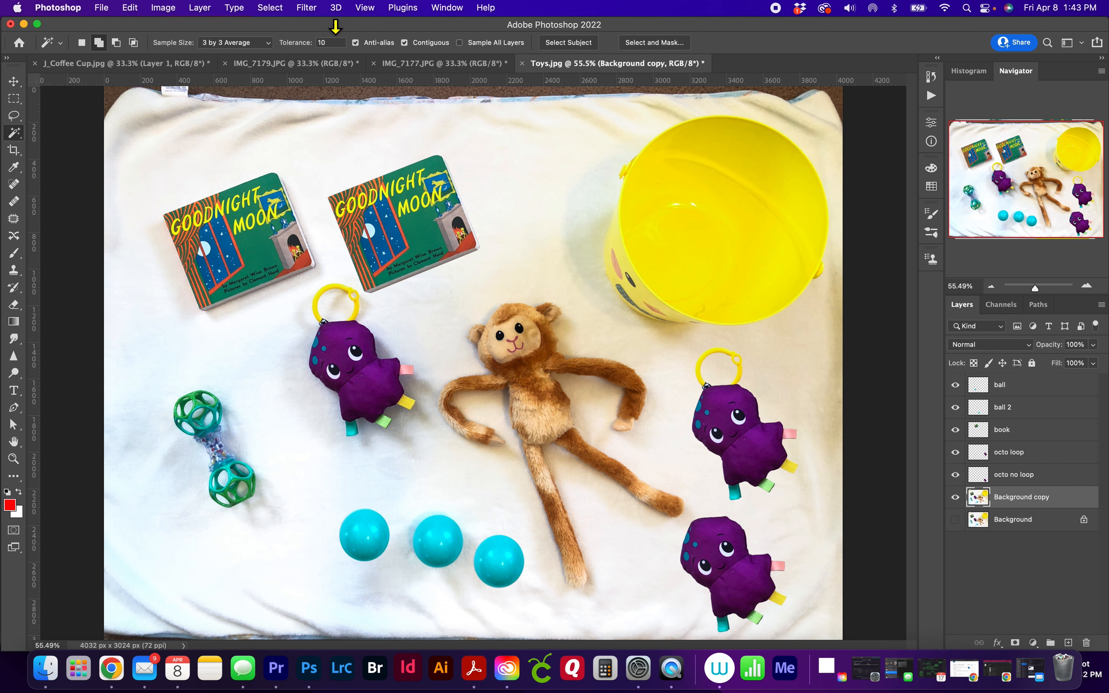
Step: Set the Magic Wand tolerance to 32 and select the yellow bucket's interior
double_click(324, 42)
type("32")
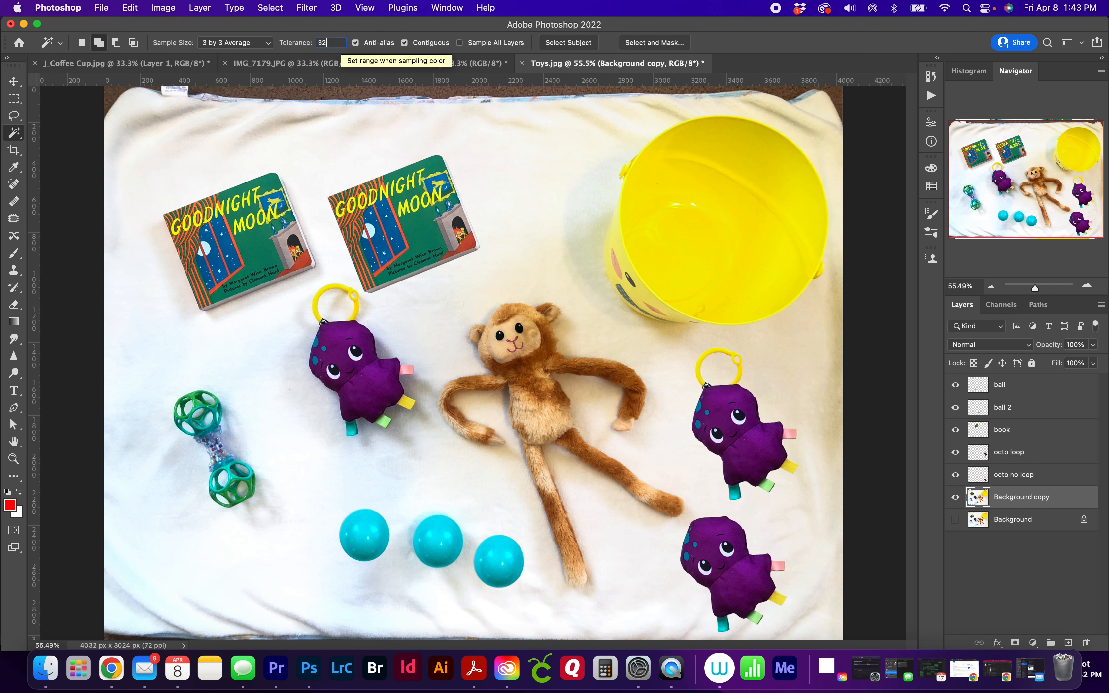
left_click(717, 242)
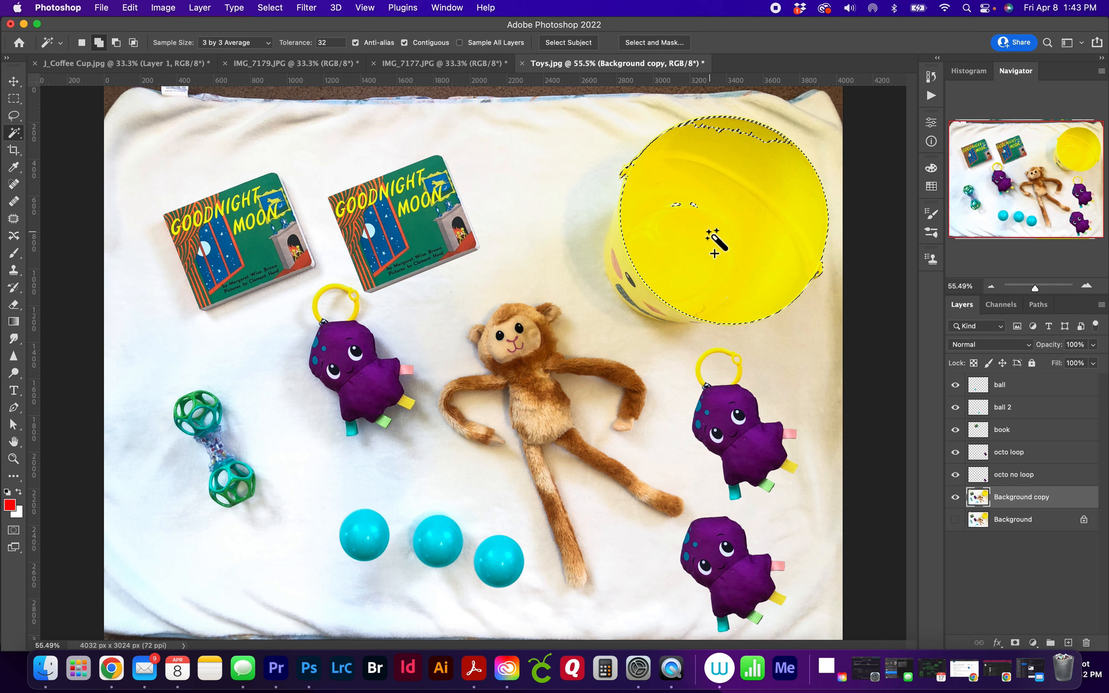
Step: Set the sample size to 101 by 101 Average and make a fresh Magic Wand selection of the bucket's interior
left_click(260, 43)
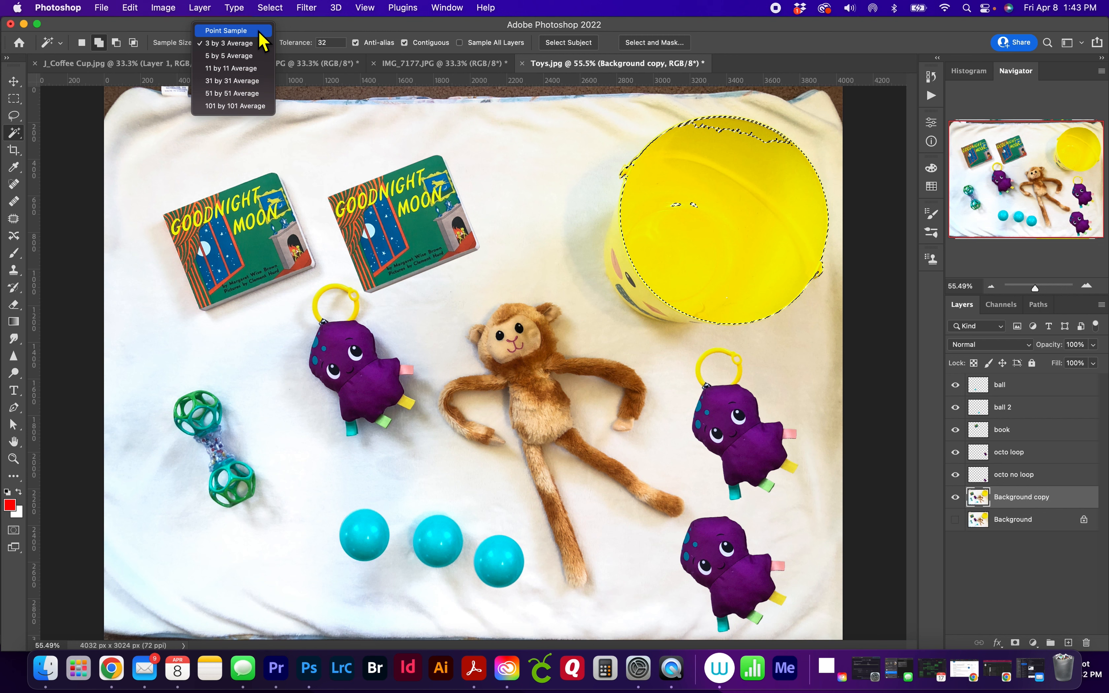
left_click(257, 105)
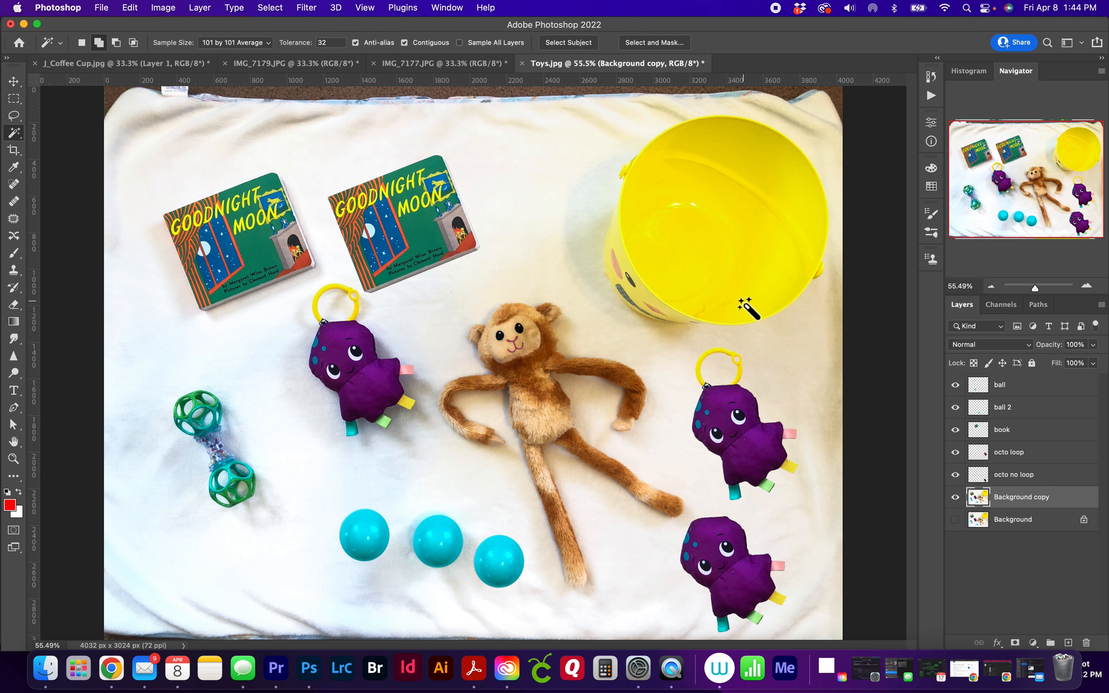
left_click(711, 265)
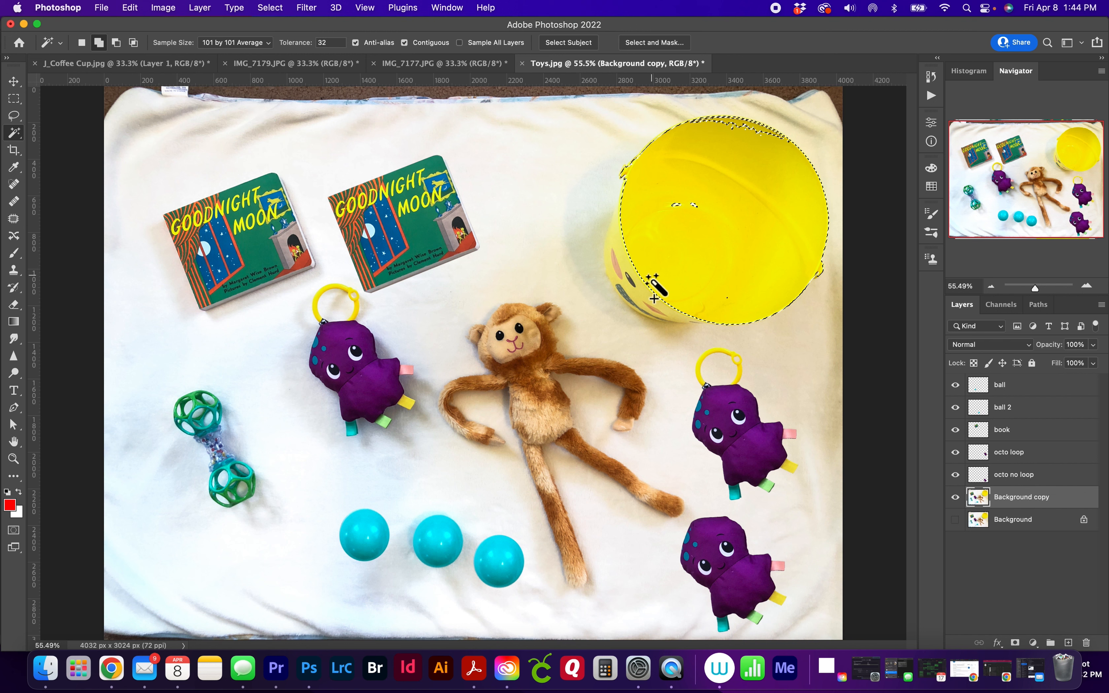
Step: Try adding the bucket's outer side to the selection with the large sample size, and undo the addition
left_click(625, 246)
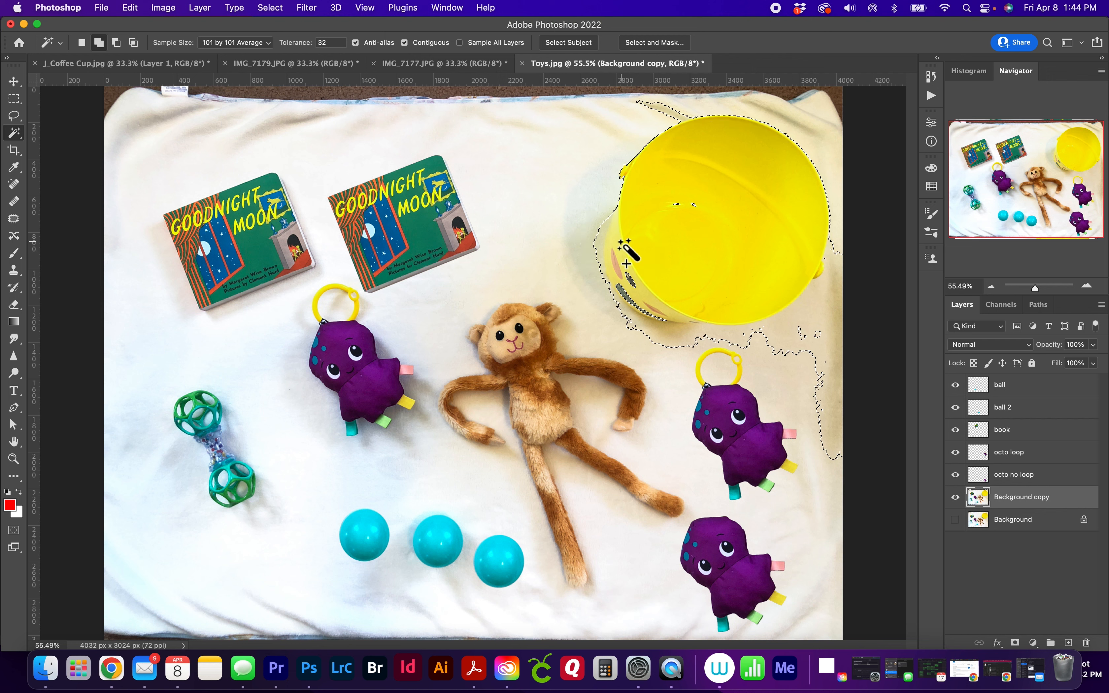
key("super+z")
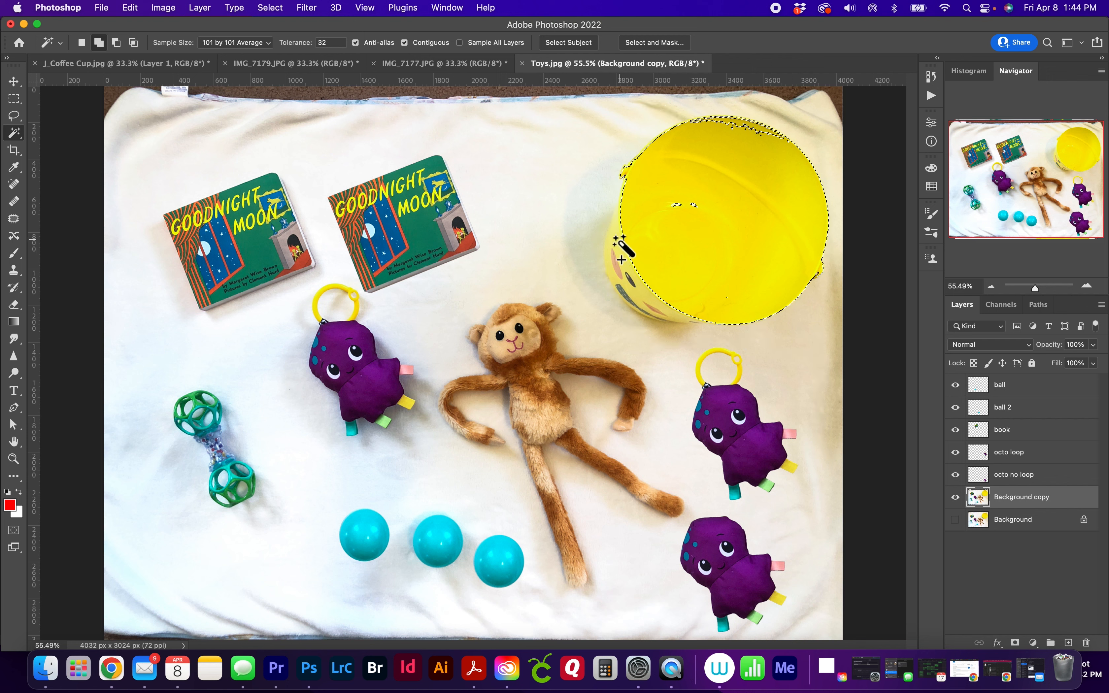
Step: Set the sample size to 3 by 3 Average and add the bucket's pale outer side to the Magic Wand selection
left_click(268, 42)
left_click(257, 71)
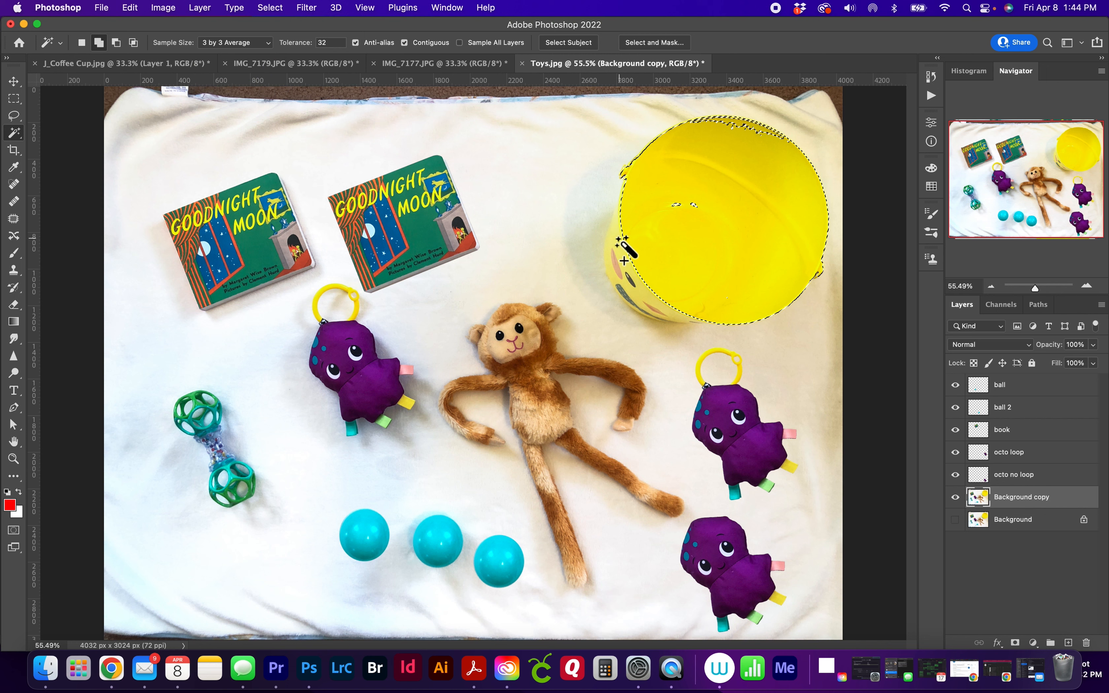
left_click(82, 43)
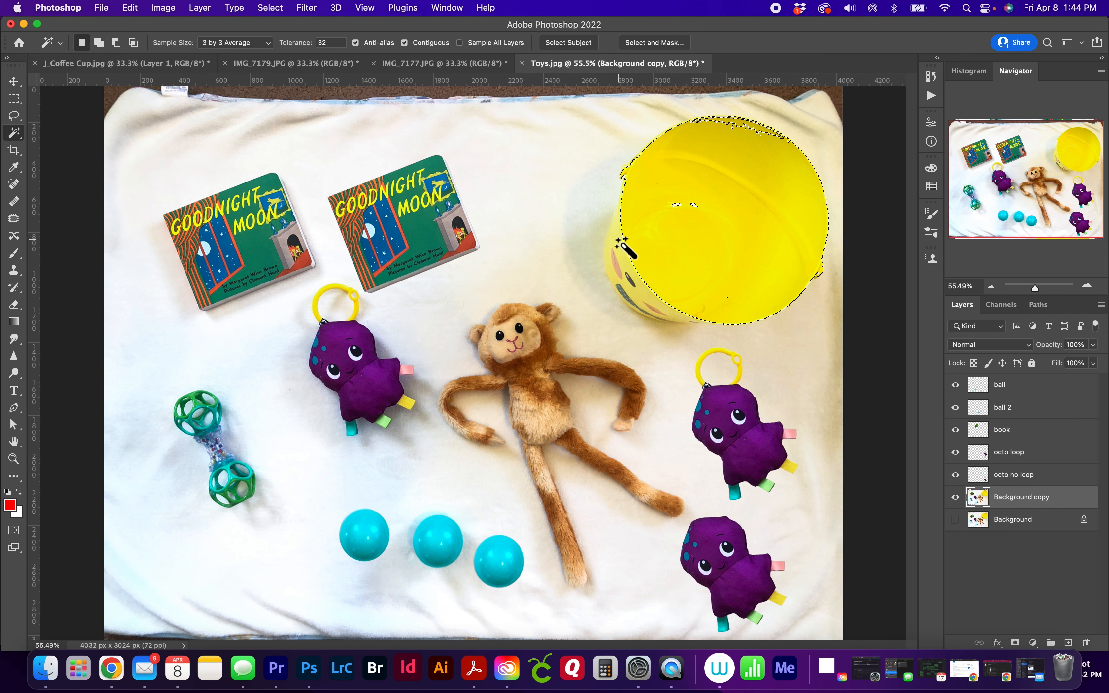
key("shift")
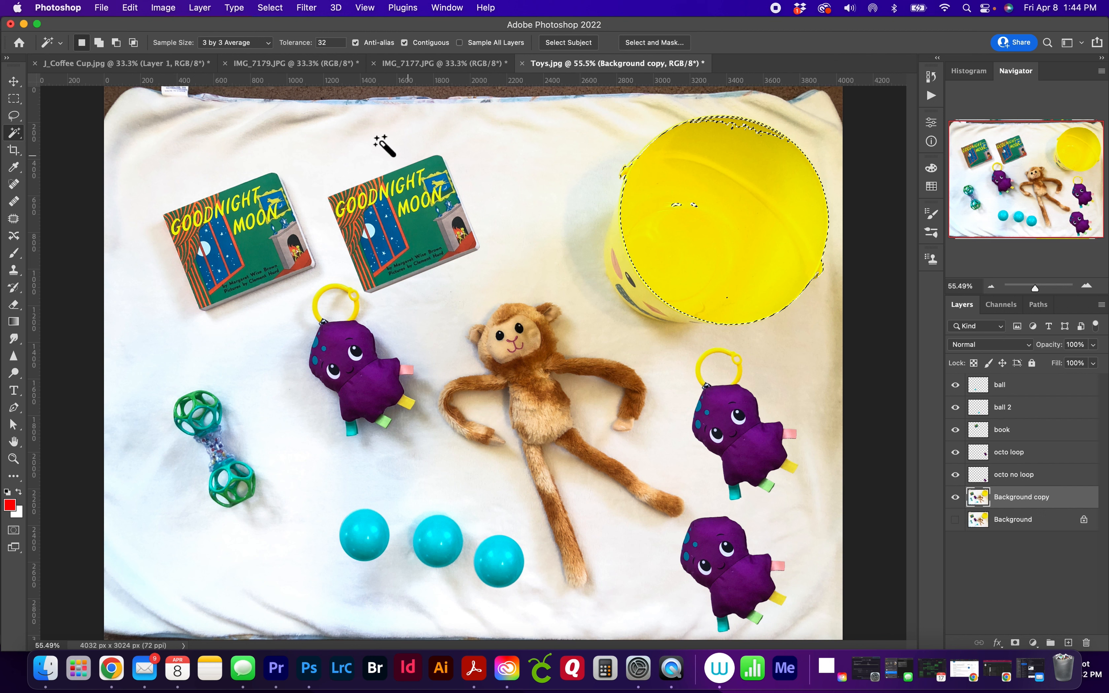
left_click(105, 46)
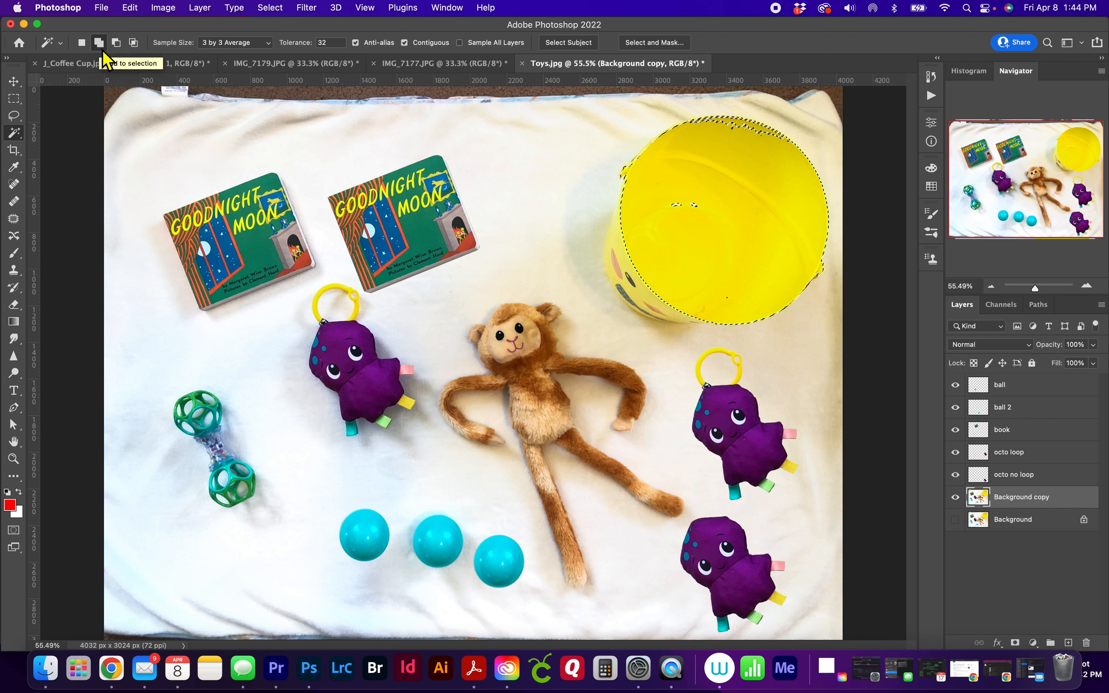
left_click(624, 262)
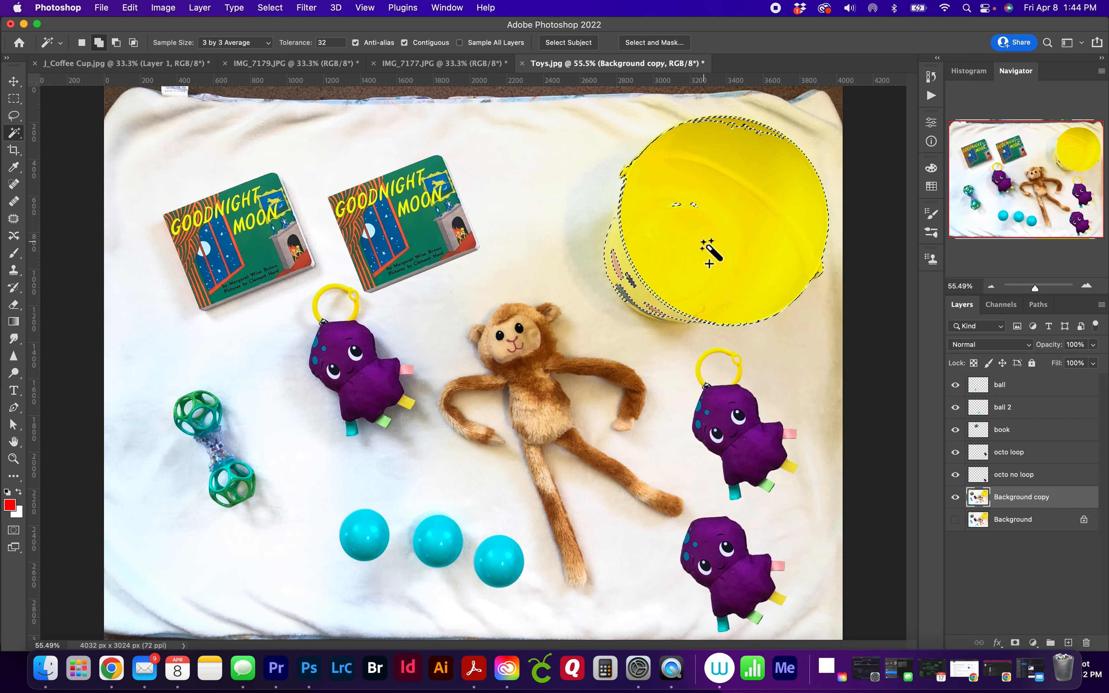
Step: Trace around the bucket's outer side with the Magnetic Lasso to add the unselected face details to the selection
key("super+1")
left_click_drag(711, 248, 273, 508)
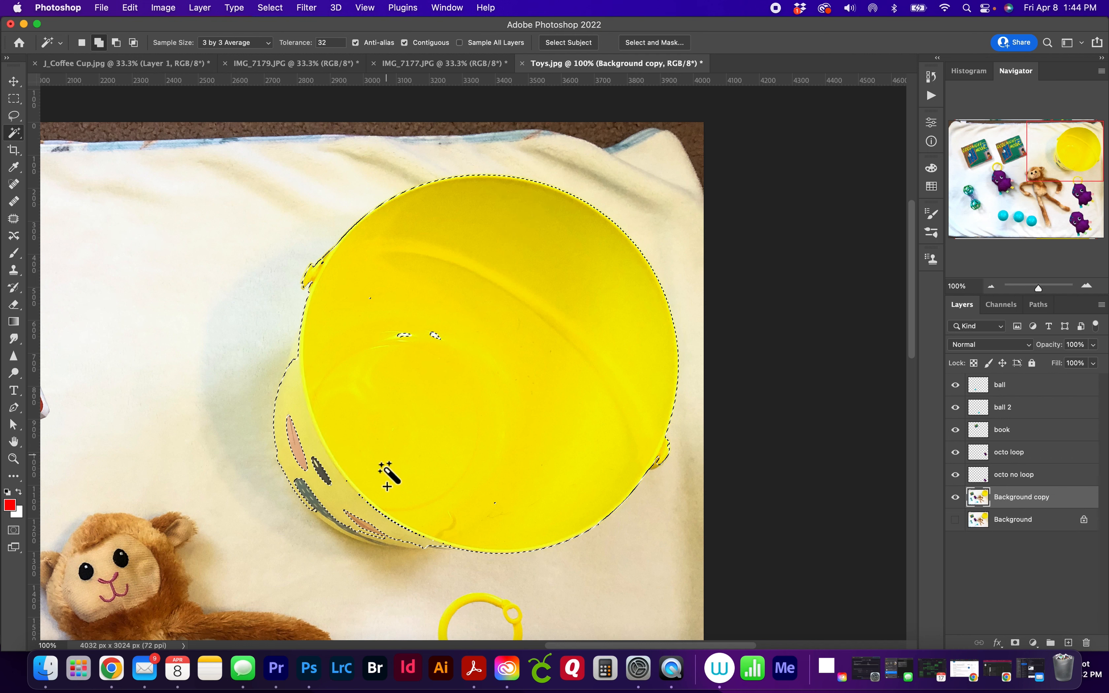
left_click(324, 510)
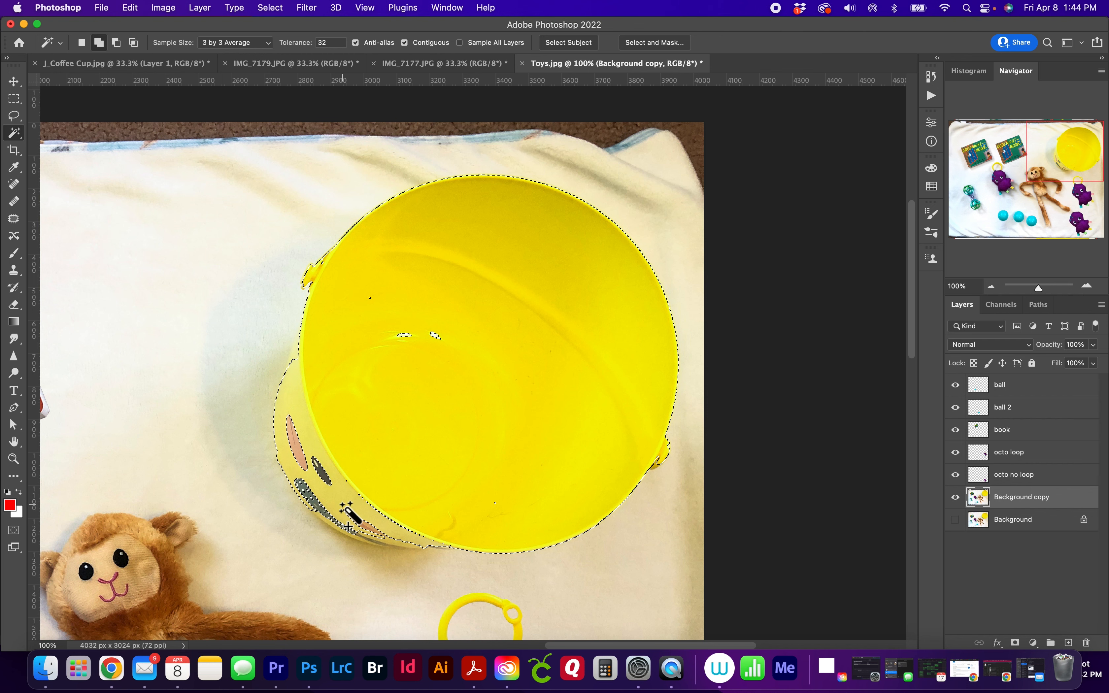
left_click(19, 135)
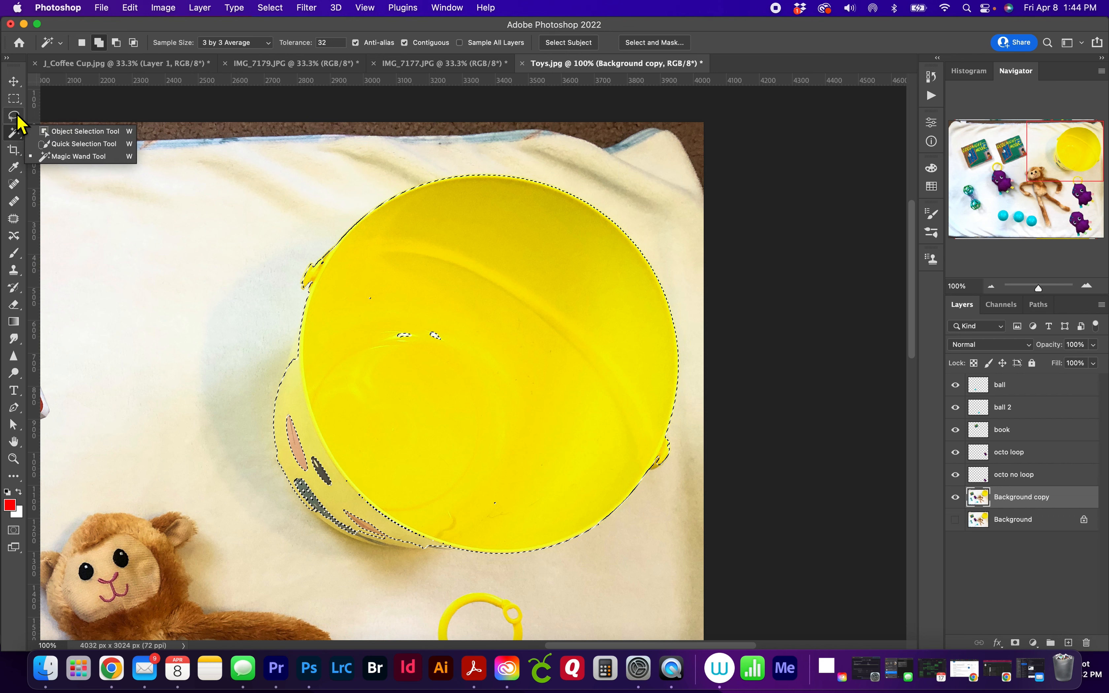
left_click(16, 120)
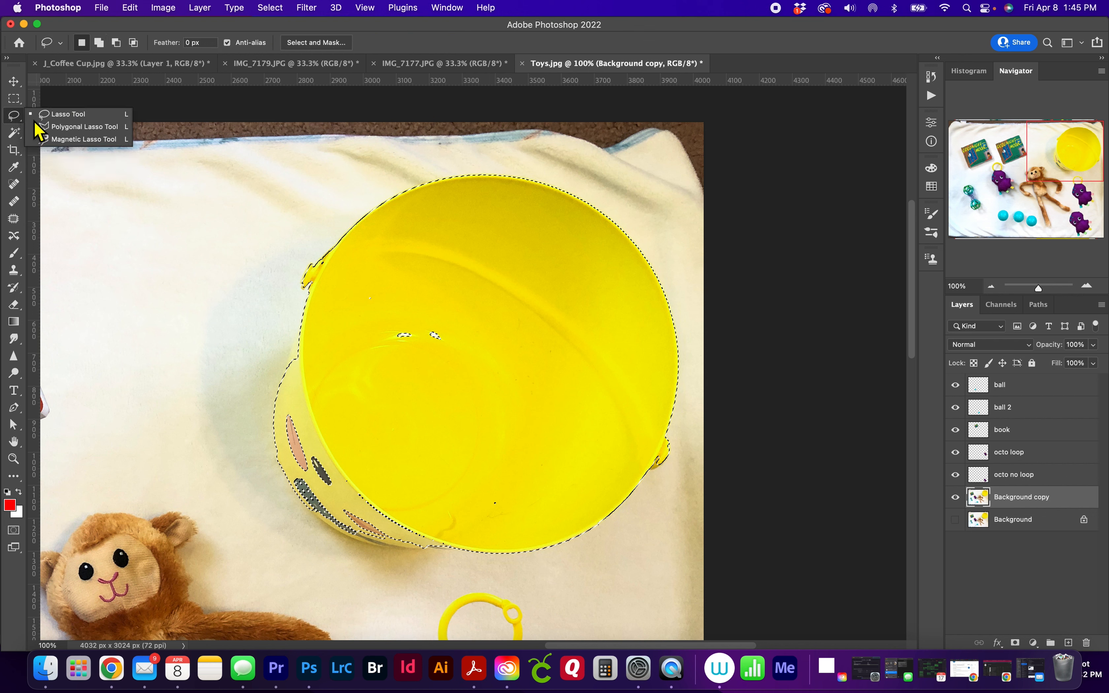
left_click(71, 139)
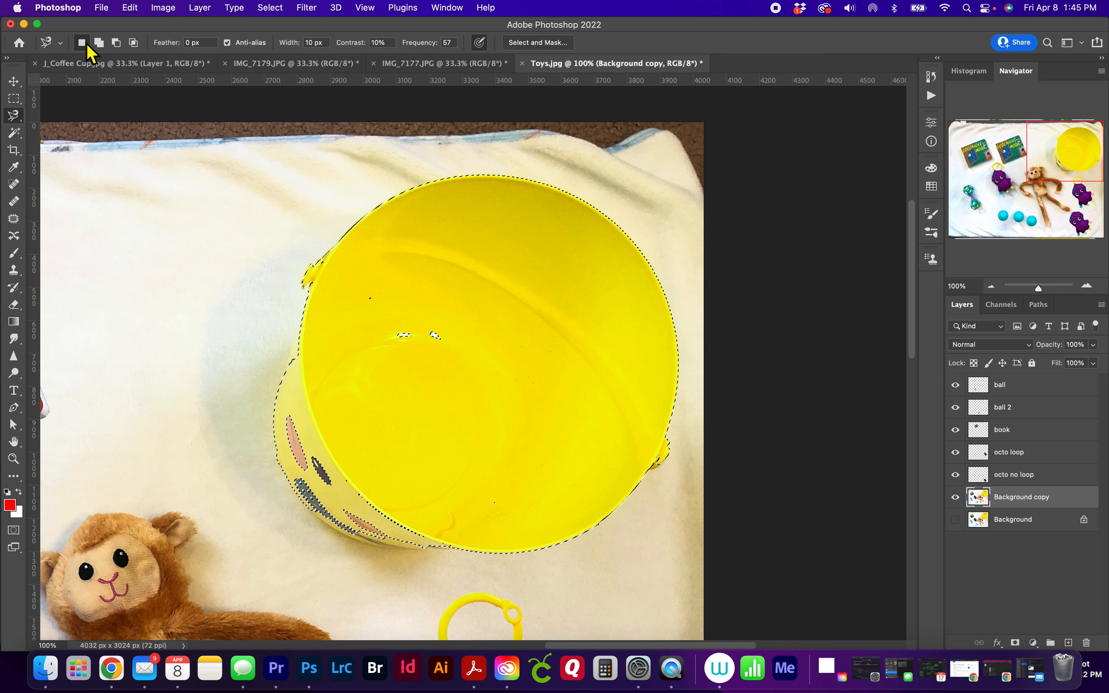
left_click(98, 42)
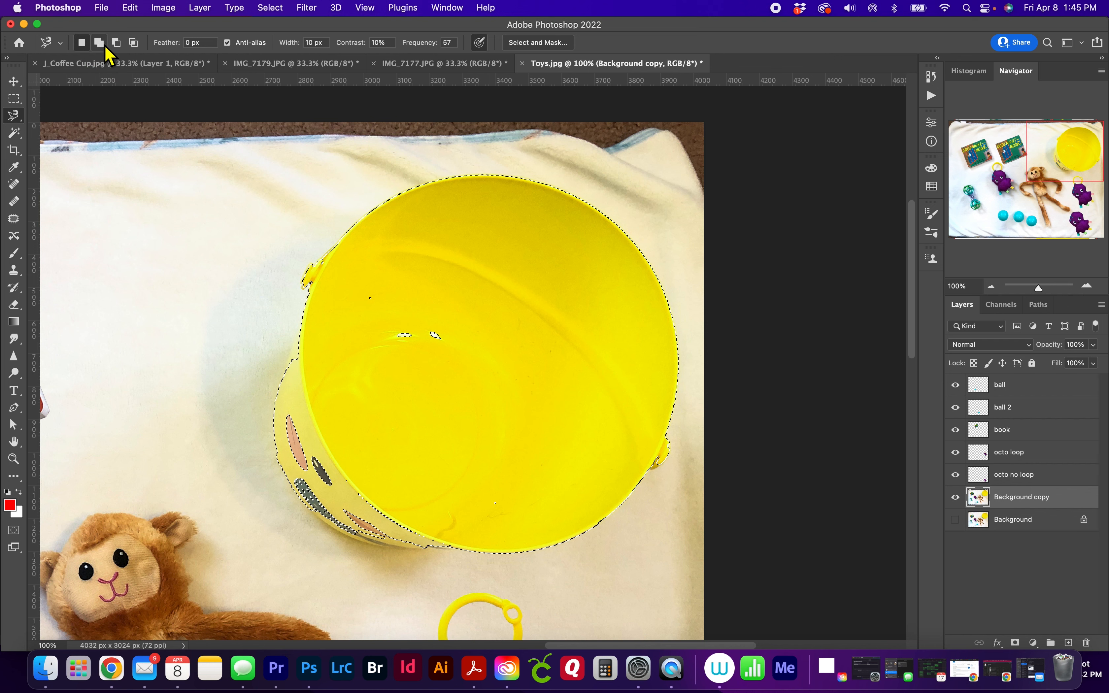
left_click(301, 324)
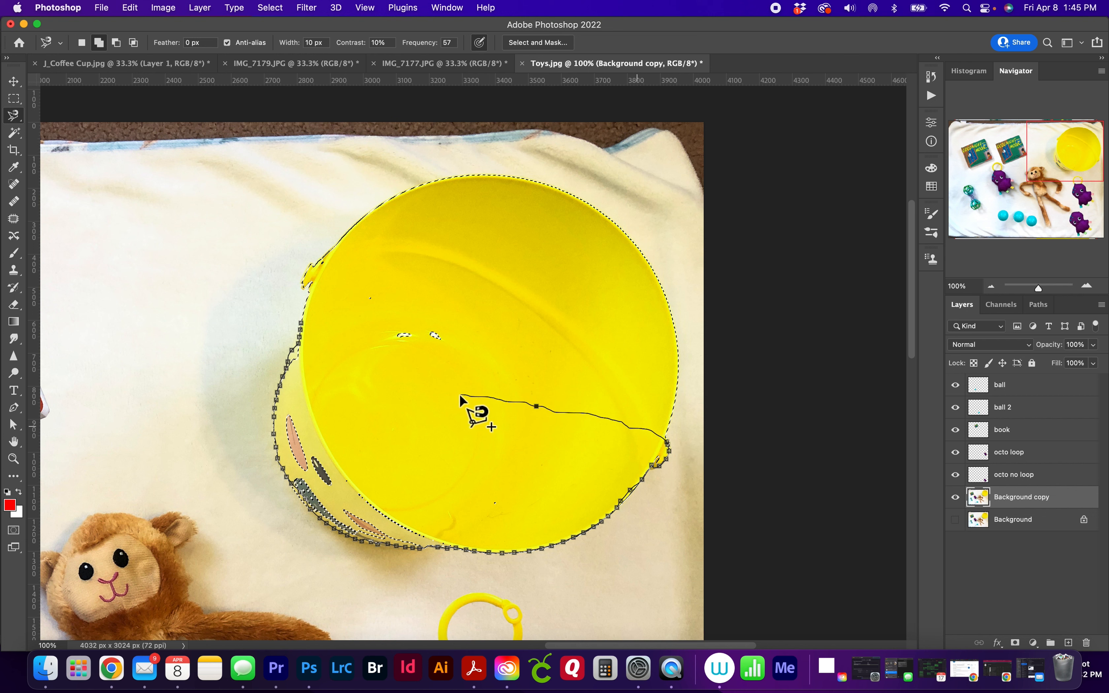
left_click(300, 325)
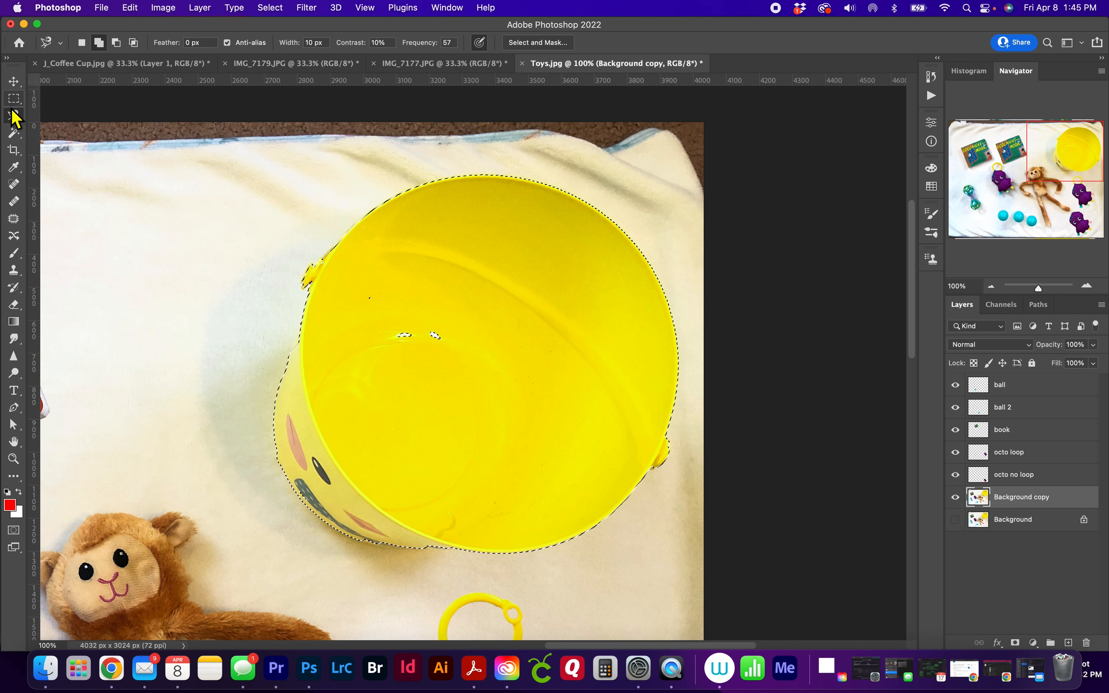
Step: Add the unselected white highlights inside the bucket to the existing selection with the Lasso tool
left_click_drag(14, 117, 45, 115)
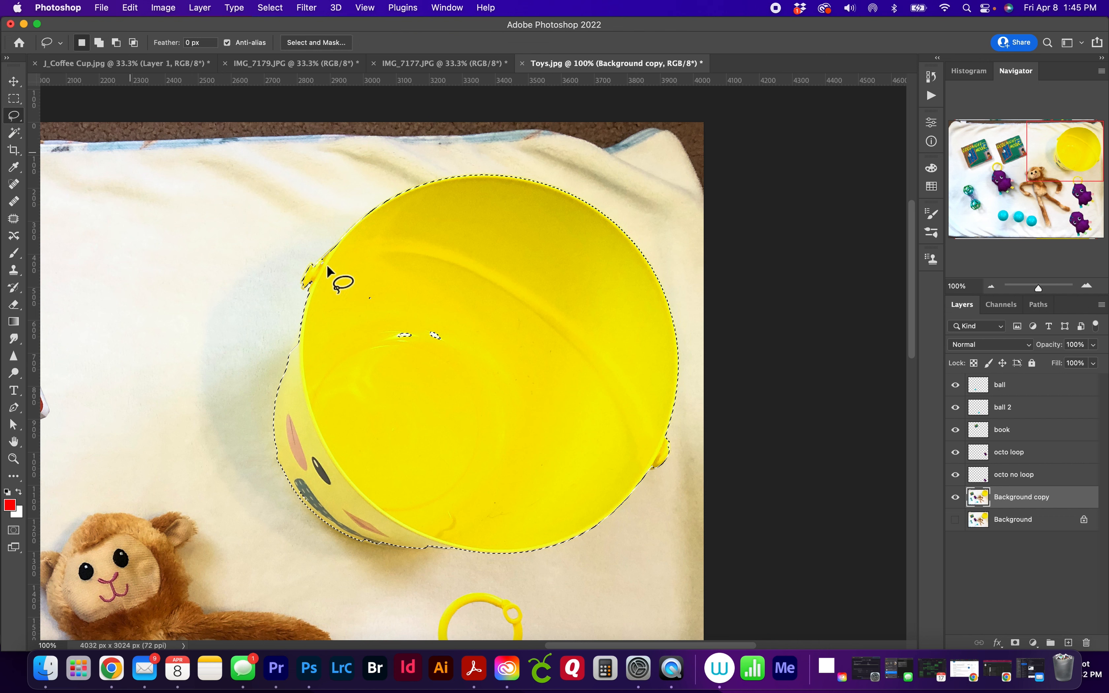
left_click_drag(459, 331, 362, 323)
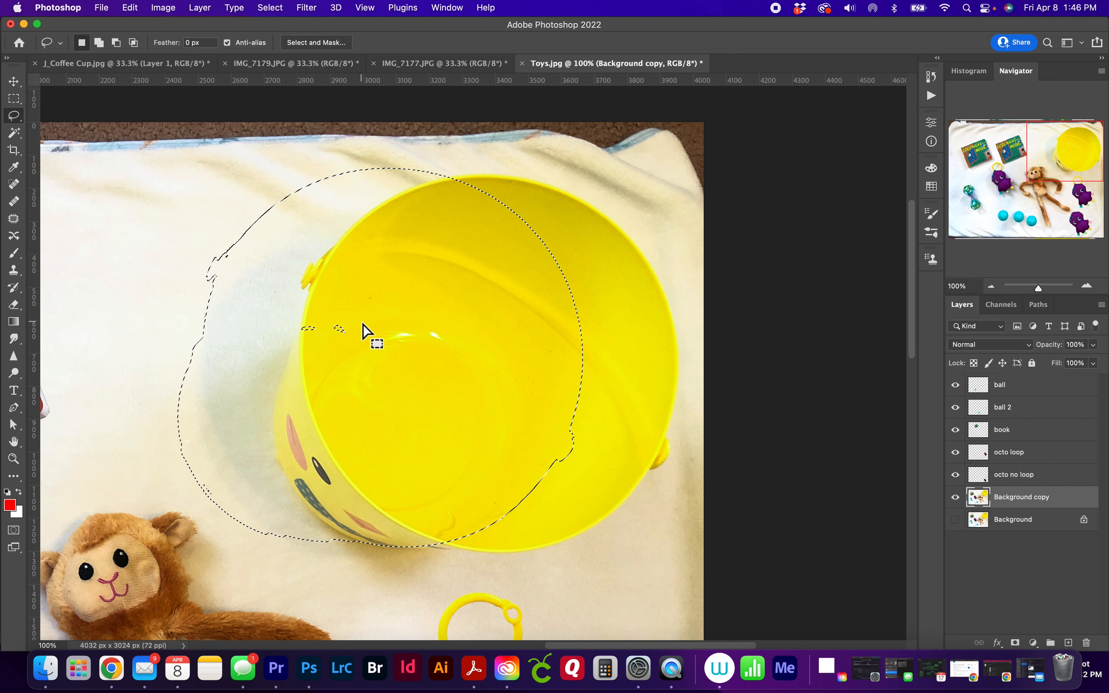
key("super+z")
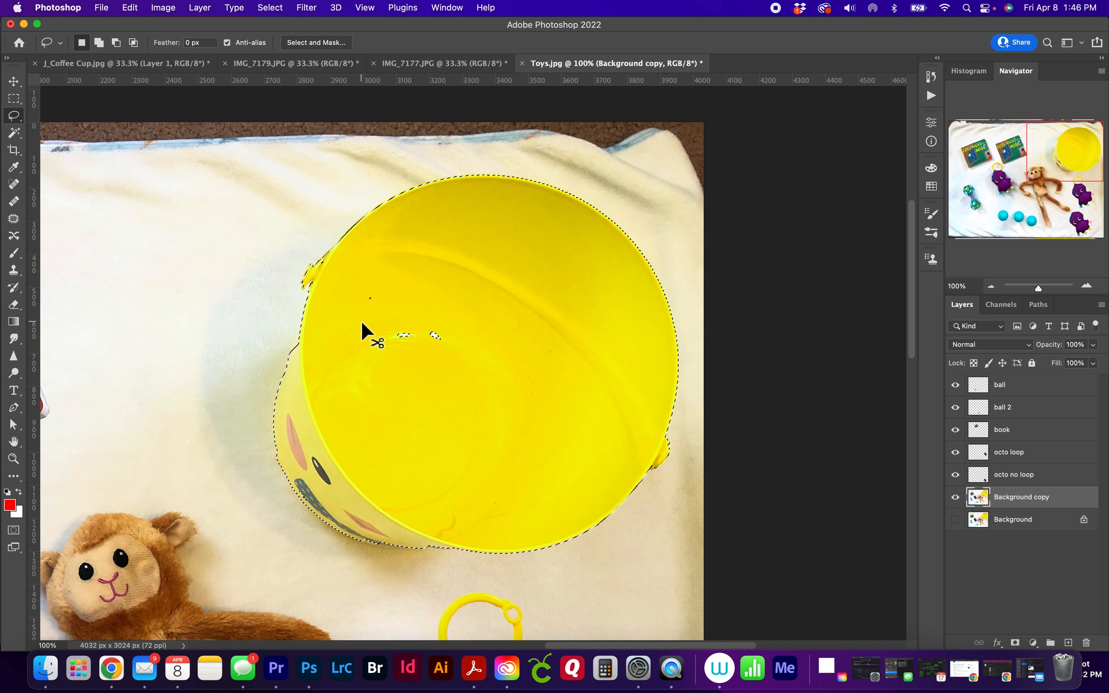
left_click(99, 43)
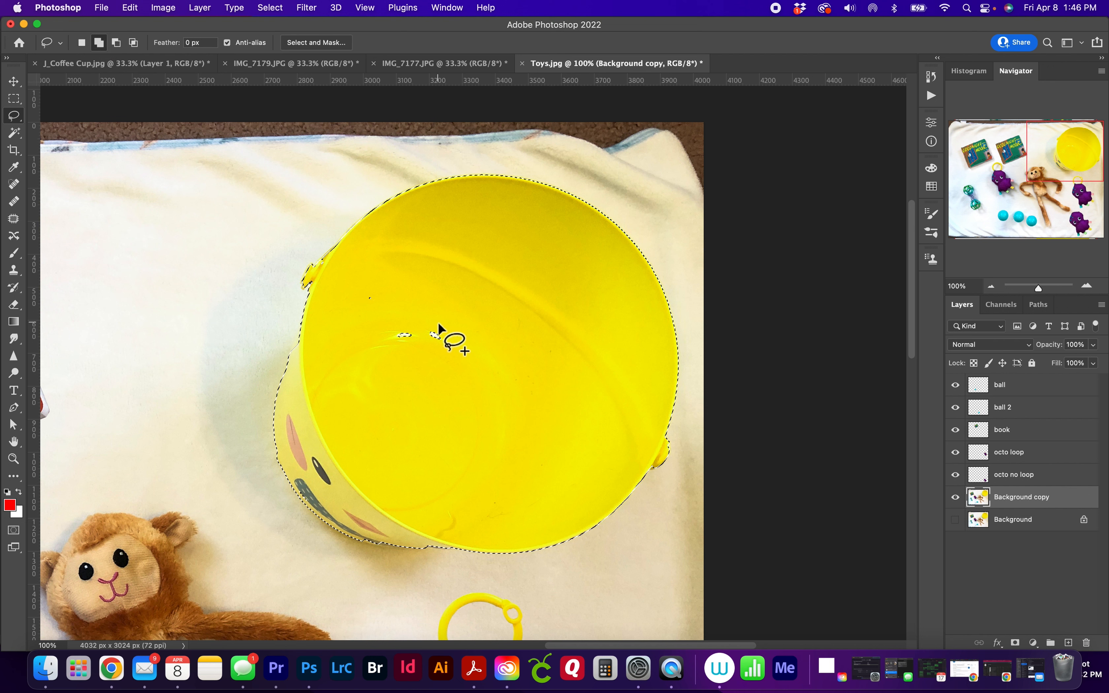
mouse_move(438, 324)
left_mouse_down()
mouse_move(380, 325)
mouse_move(416, 370)
mouse_move(453, 355)
mouse_move(434, 318)
left_mouse_up()
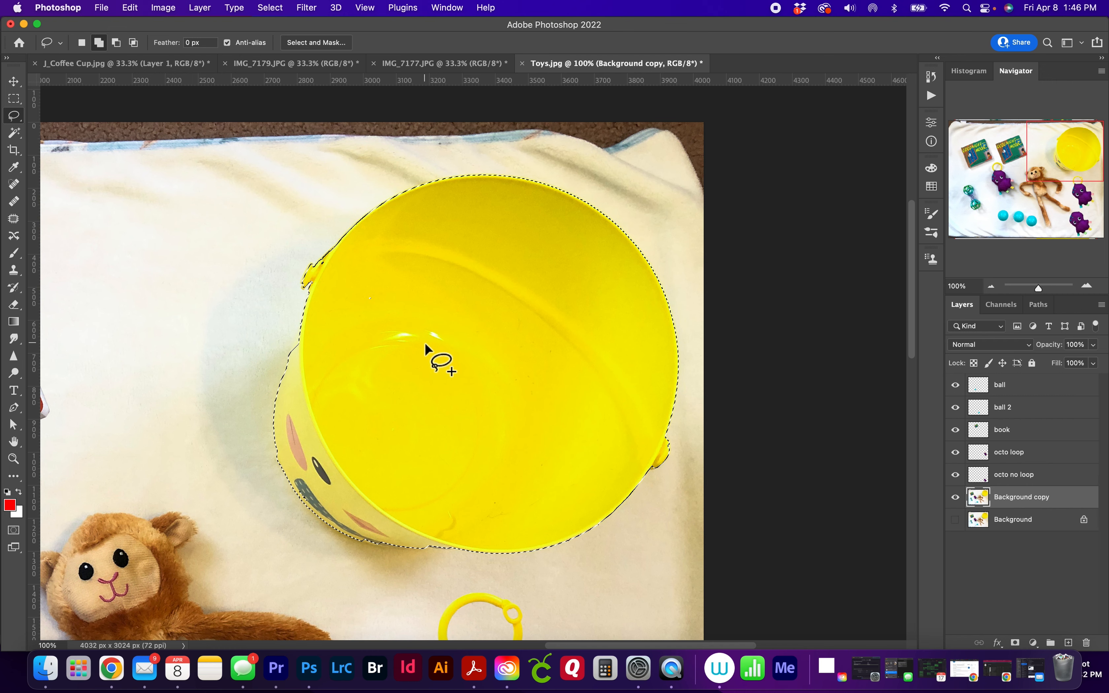
Step: Clean up the selection along the bucket's lower edge with the Lasso, adding the missed slivers and subtracting the stray overshoot
key("super+equal")
key("super+equal")
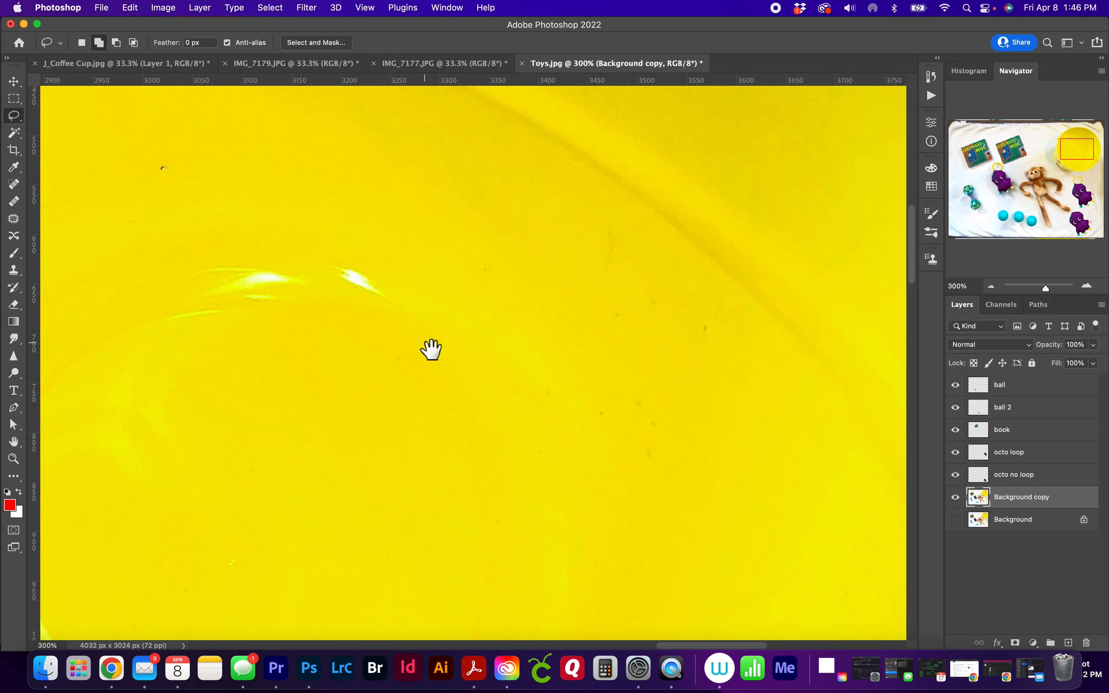
left_click_drag(373, 447, 520, 110)
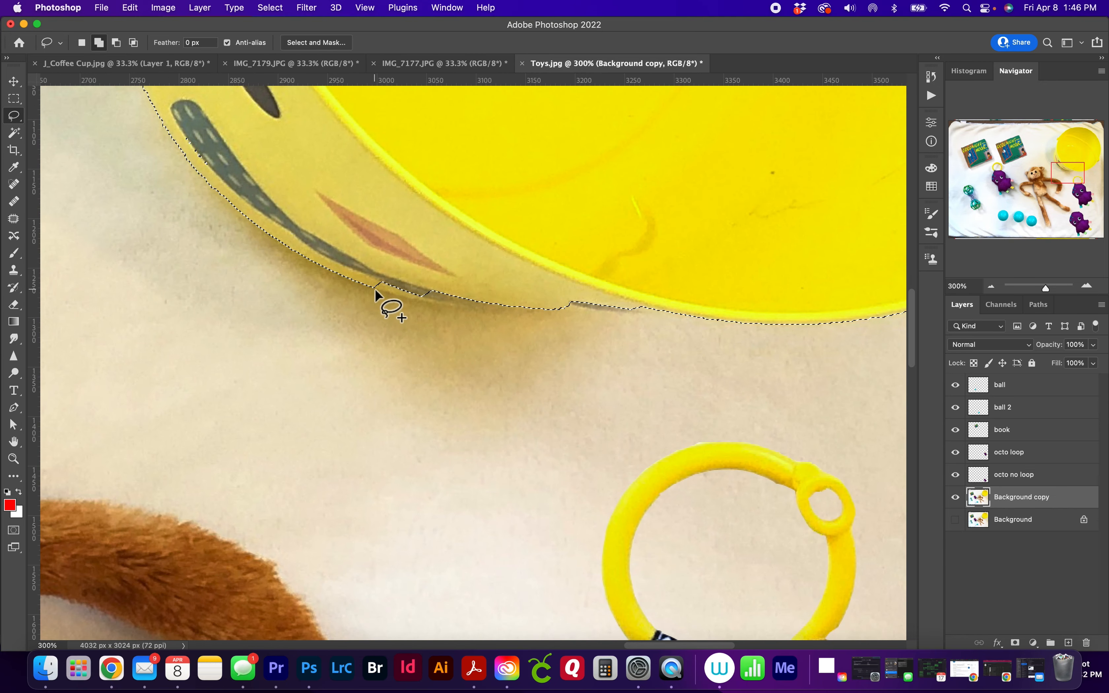
left_click_drag(374, 288, 374, 288)
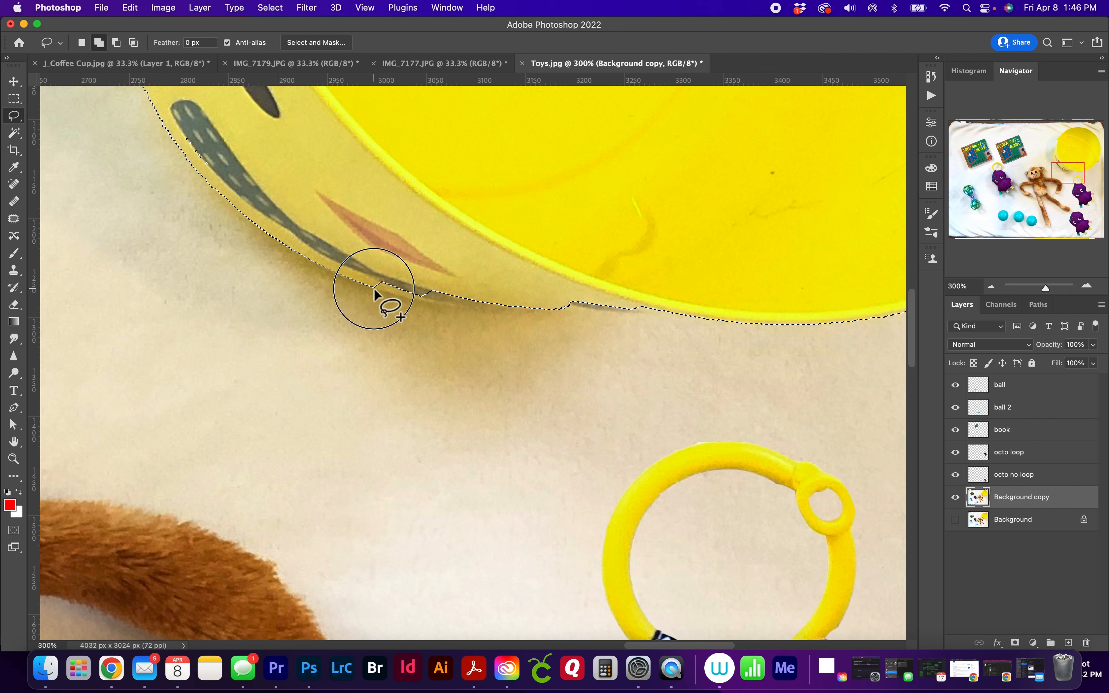
mouse_move(374, 287)
left_mouse_down()
mouse_move(477, 309)
mouse_move(676, 307)
mouse_move(630, 285)
mouse_move(286, 273)
left_mouse_up()
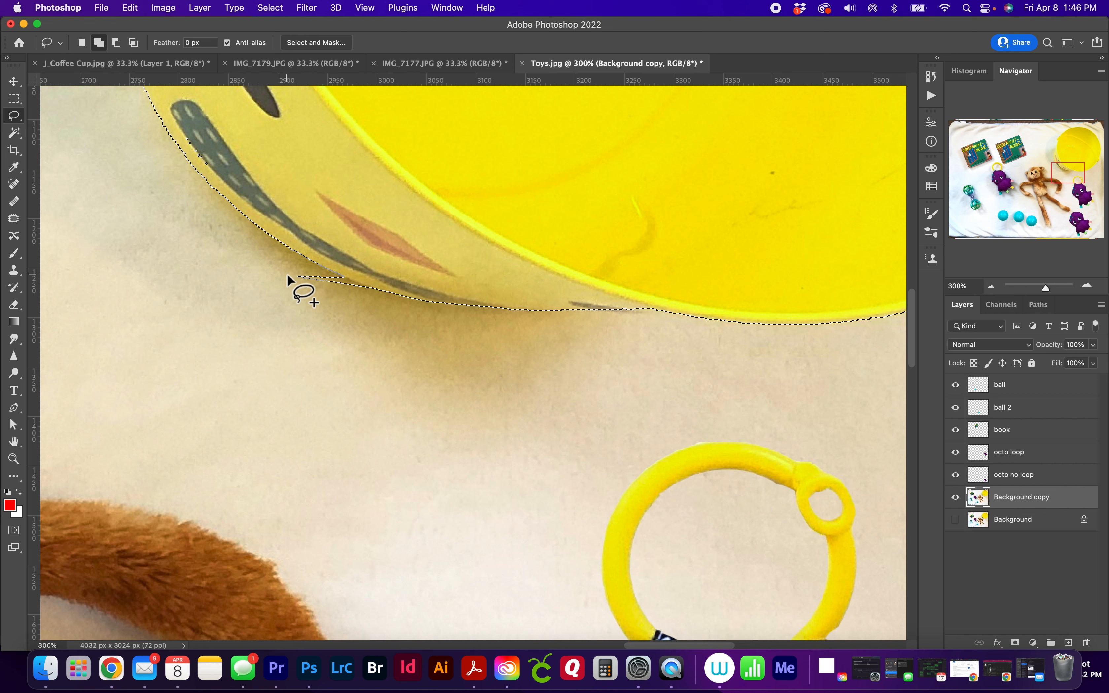
key("alt")
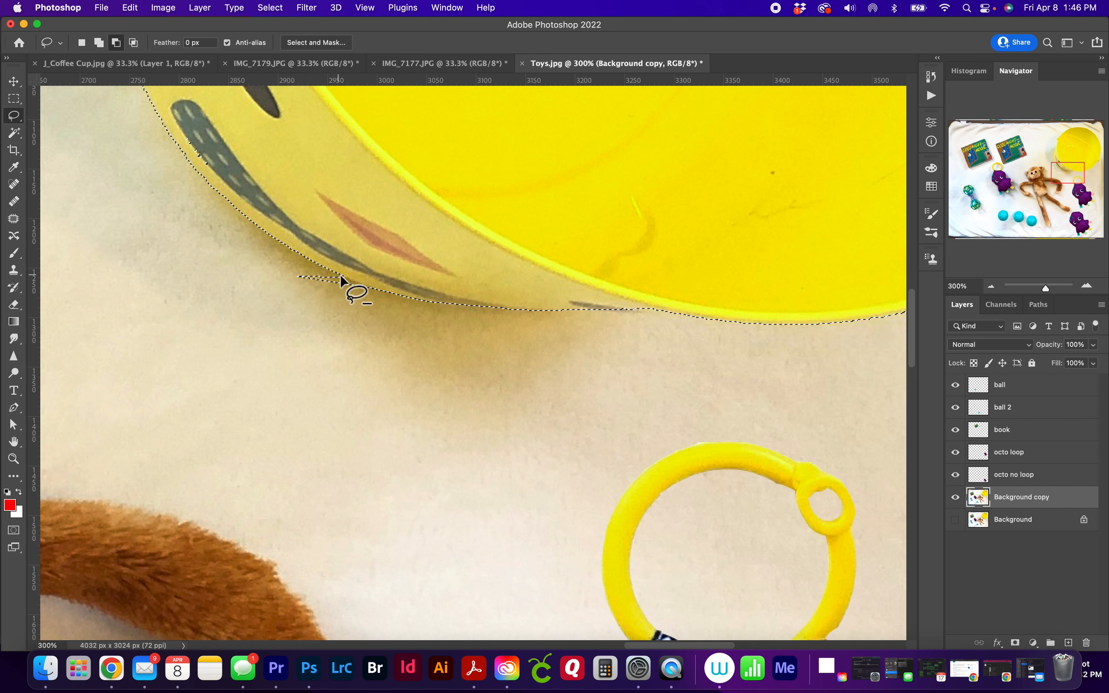
mouse_move(339, 275)
left_mouse_down()
mouse_move(377, 289)
mouse_move(338, 298)
mouse_move(287, 277)
mouse_move(310, 287)
mouse_move(344, 274)
left_mouse_up()
Step: Add the missed edges of the small handle nub on the bucket's right side to the selection with the Lasso tool
left_click_drag(745, 359, 367, 438)
mouse_move(619, 248)
left_mouse_down()
mouse_move(474, 433)
mouse_move(246, 413)
left_mouse_up()
mouse_move(525, 315)
left_mouse_down()
mouse_move(494, 319)
mouse_move(511, 299)
mouse_move(525, 315)
left_mouse_up()
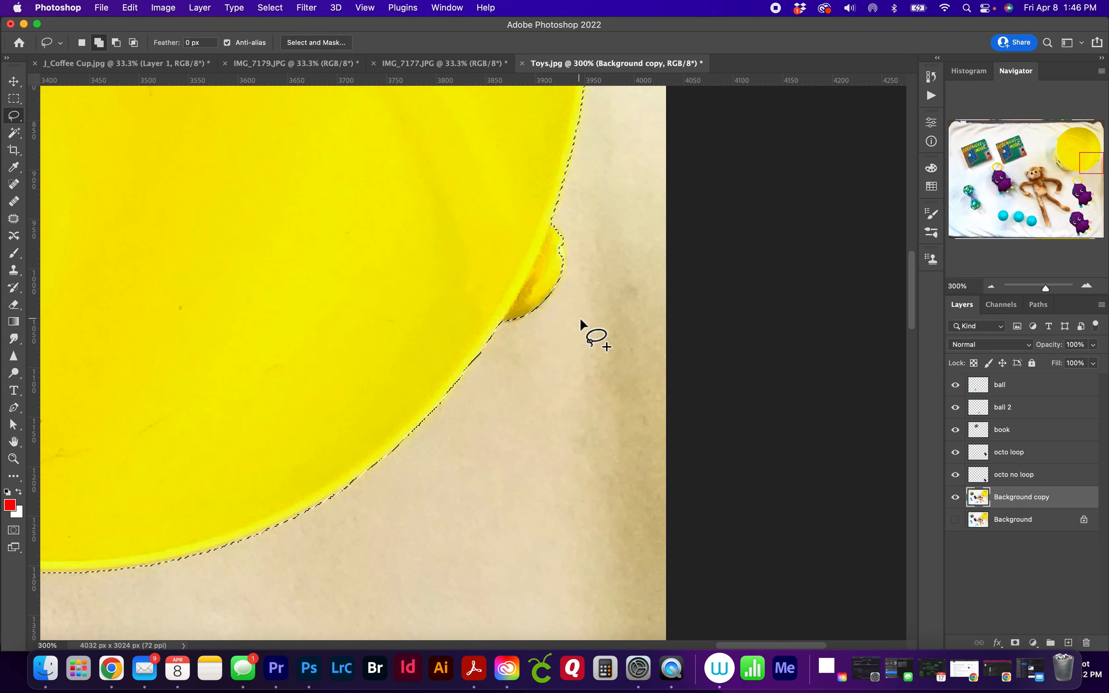
mouse_move(562, 239)
left_mouse_down()
mouse_move(563, 254)
mouse_move(552, 252)
mouse_move(560, 237)
mouse_move(573, 240)
left_mouse_up()
Step: Refine the selection around the bucket's upper-left handle tab with the Quick Selection tool, adding the missed yellow and subtracting the white gap beneath it
left_click_drag(565, 323, 560, 600)
left_click_drag(433, 166, 571, 361)
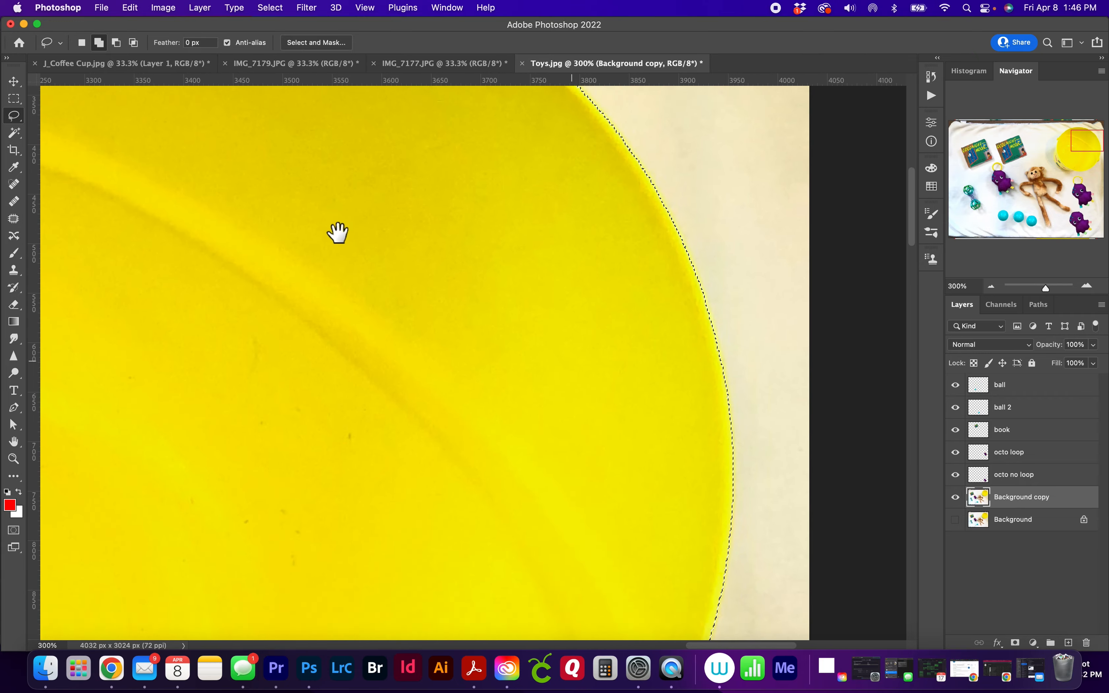
left_click_drag(338, 234, 523, 446)
left_click_drag(358, 271, 590, 81)
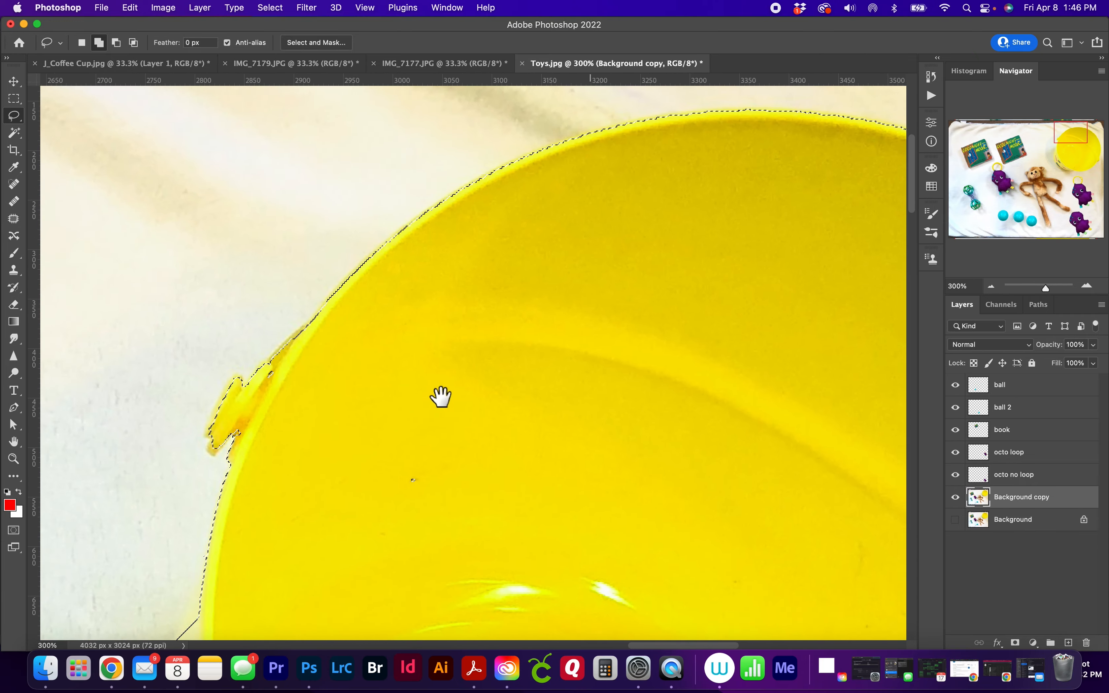
left_click_drag(433, 398, 433, 388)
mouse_move(334, 290)
left_mouse_down()
mouse_move(309, 302)
mouse_move(327, 311)
mouse_move(330, 286)
left_mouse_up()
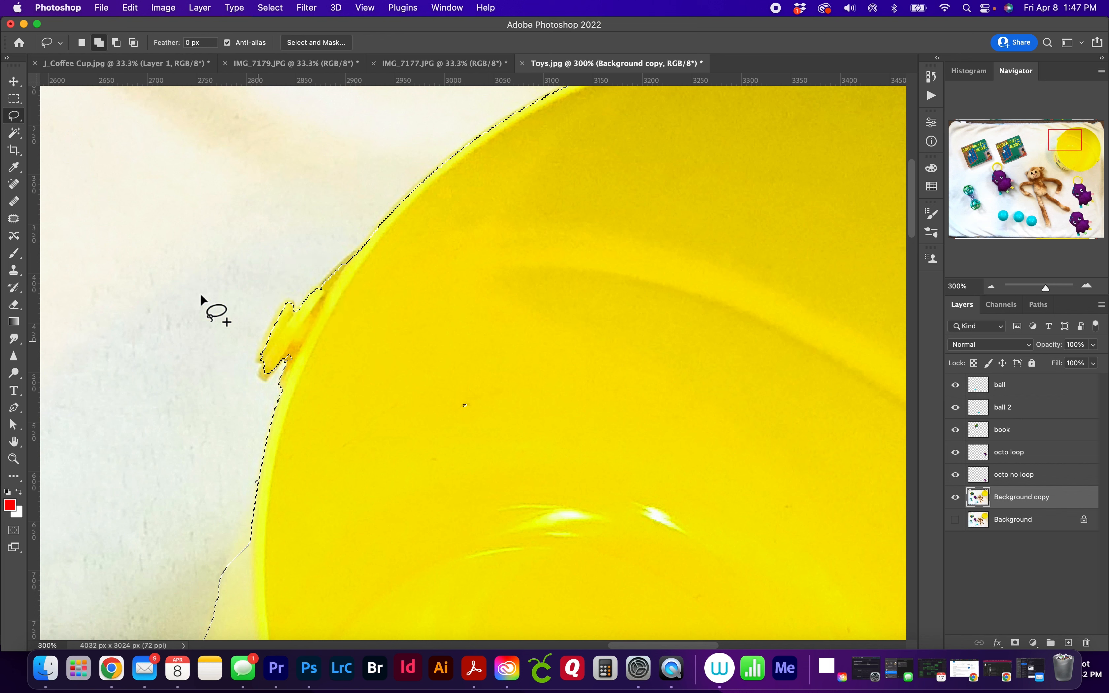
left_click(14, 116)
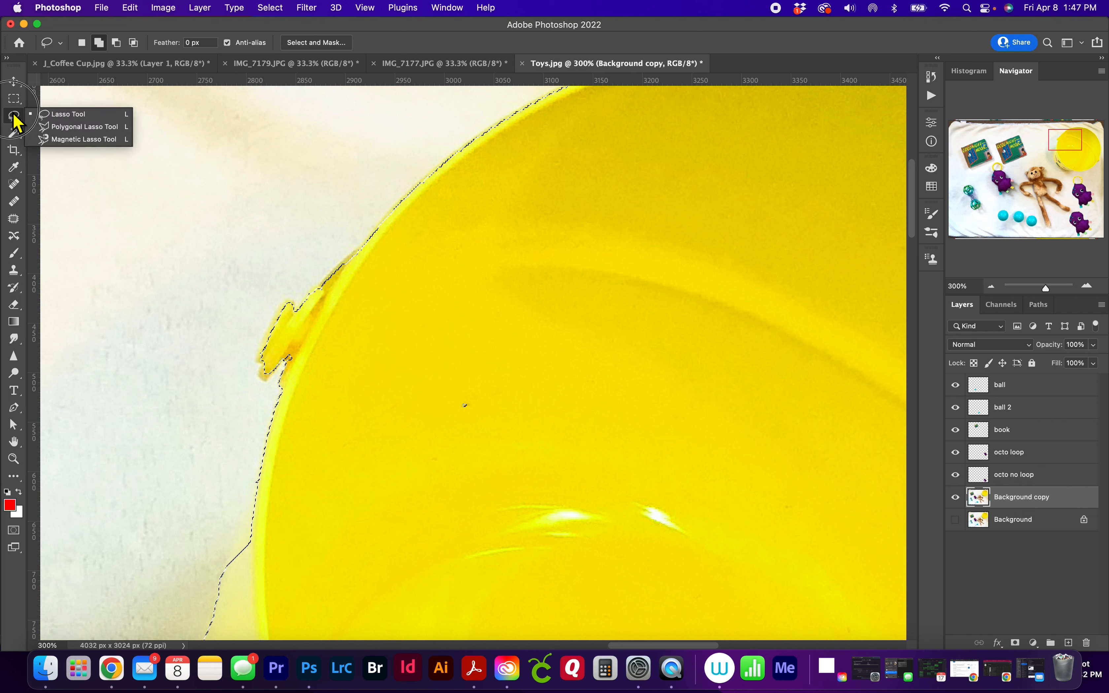
left_click(68, 140)
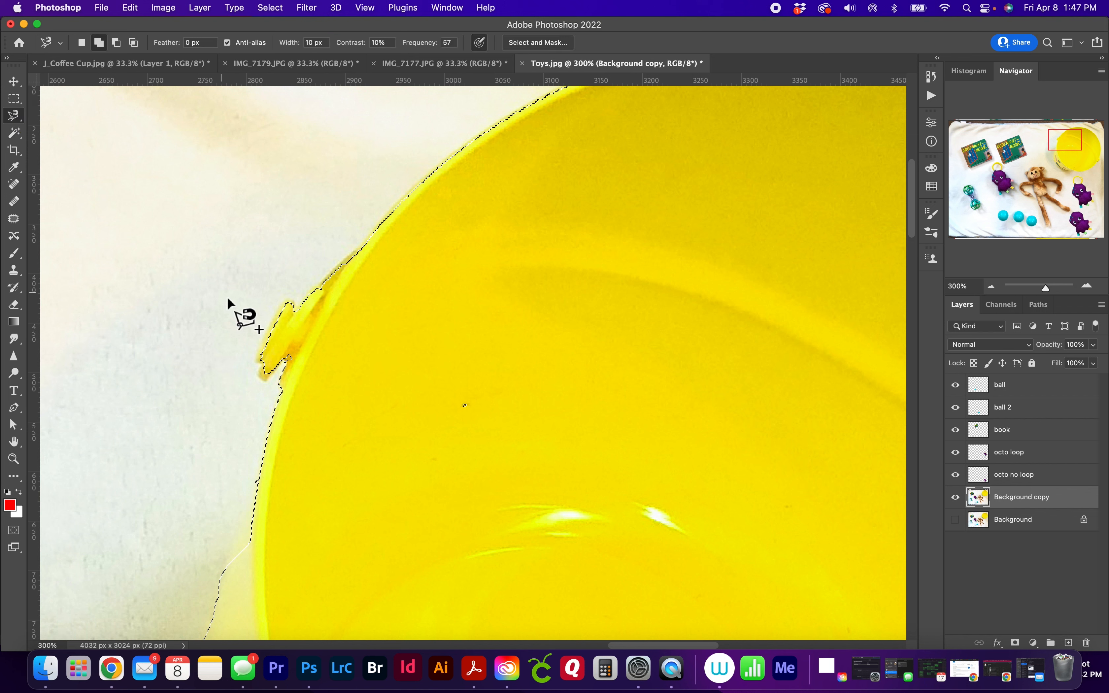
left_click(20, 137)
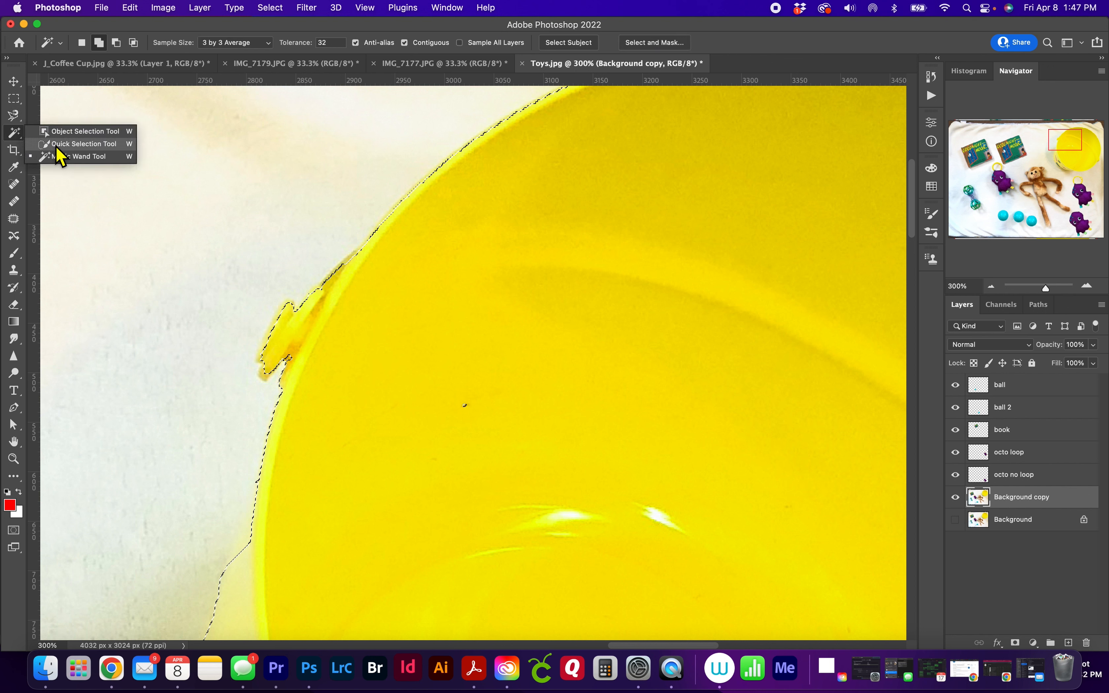
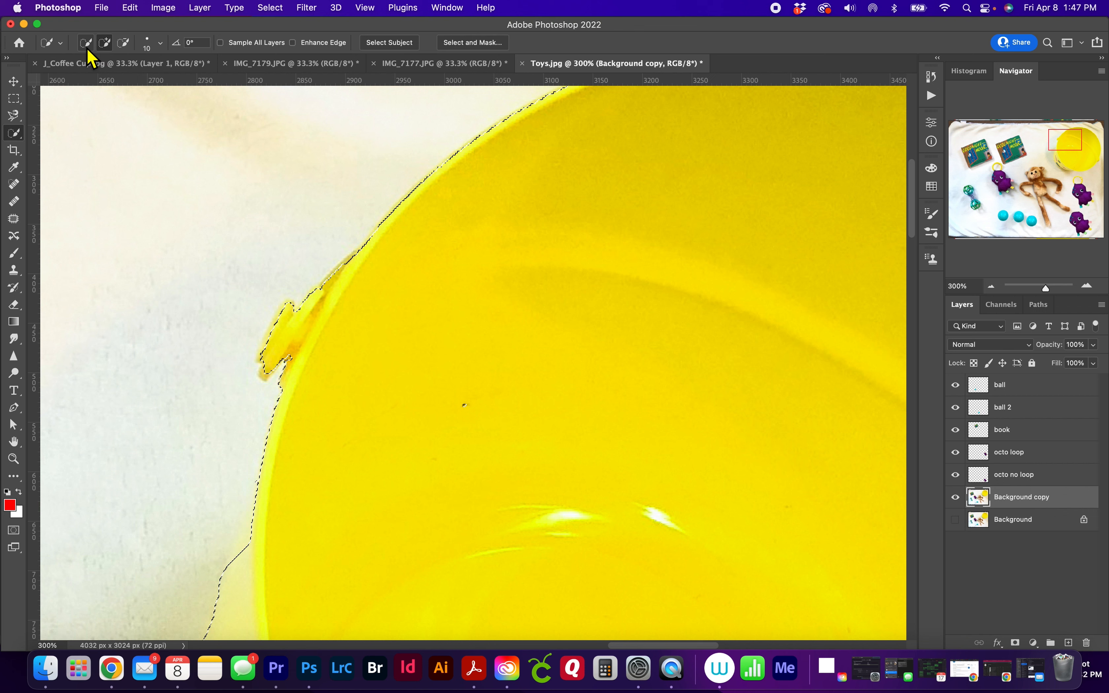
mouse_move(275, 366)
left_mouse_down()
mouse_move(267, 349)
mouse_move(297, 313)
mouse_move(265, 373)
mouse_move(305, 358)
left_mouse_up()
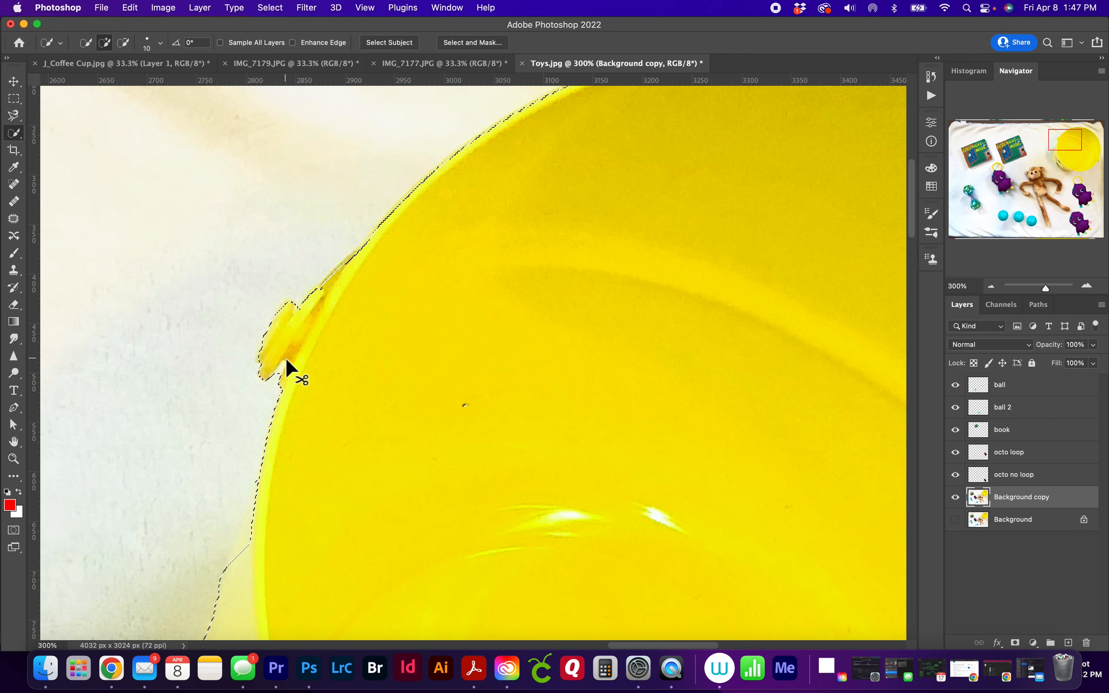
key("super+plus")
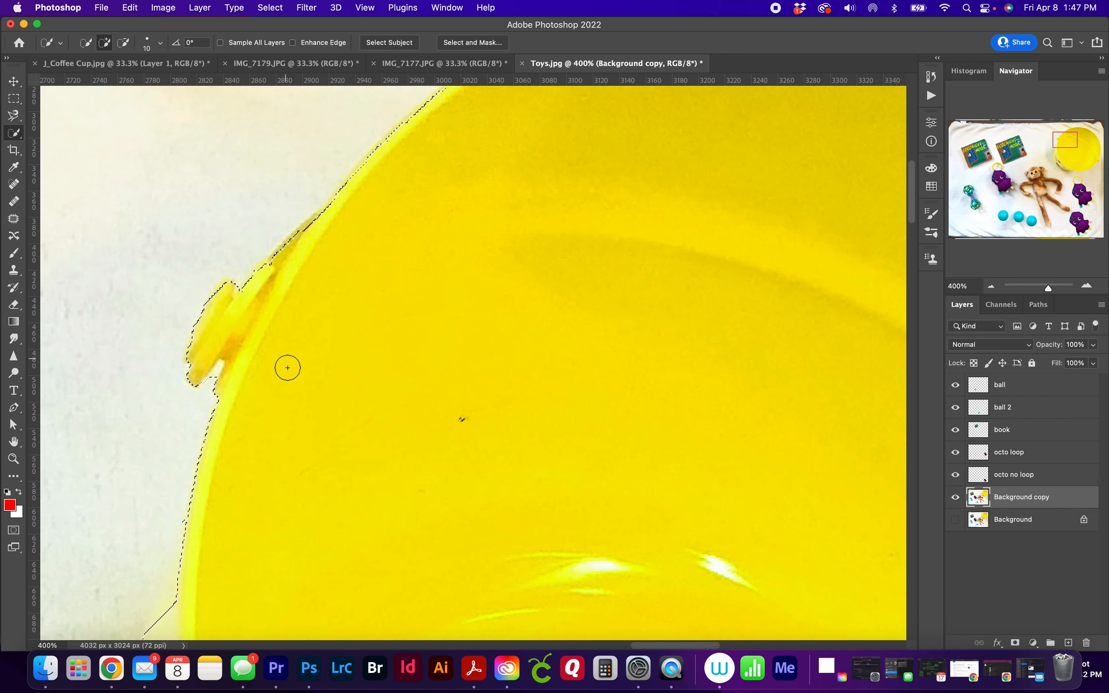
key("alt")
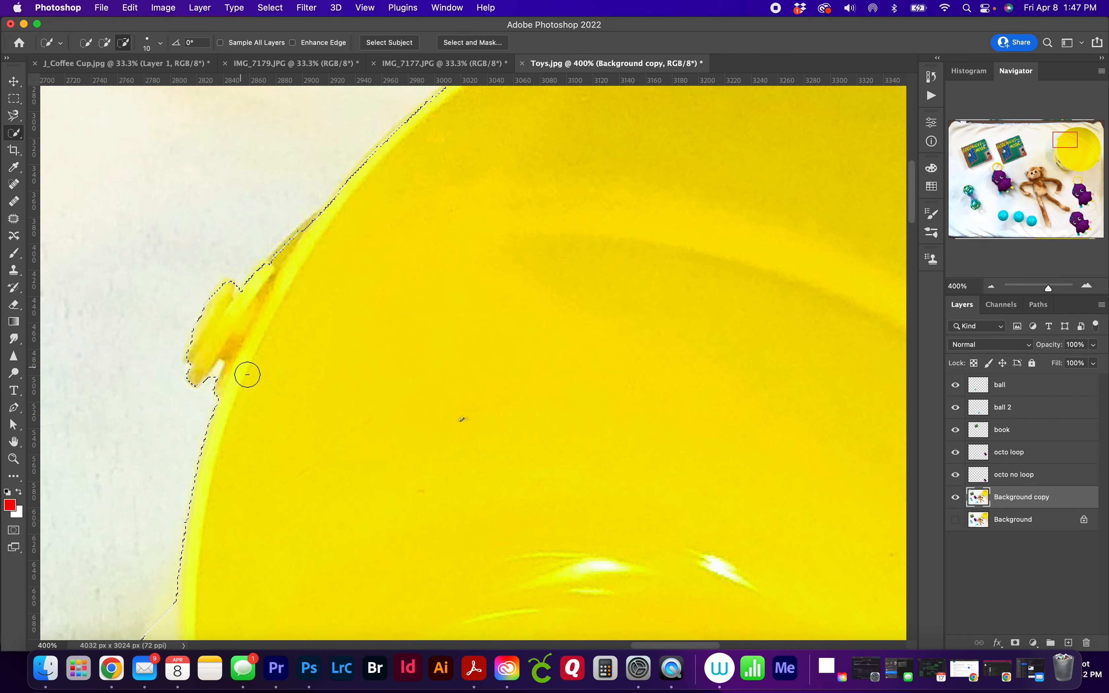
left_click_drag(218, 384, 215, 376)
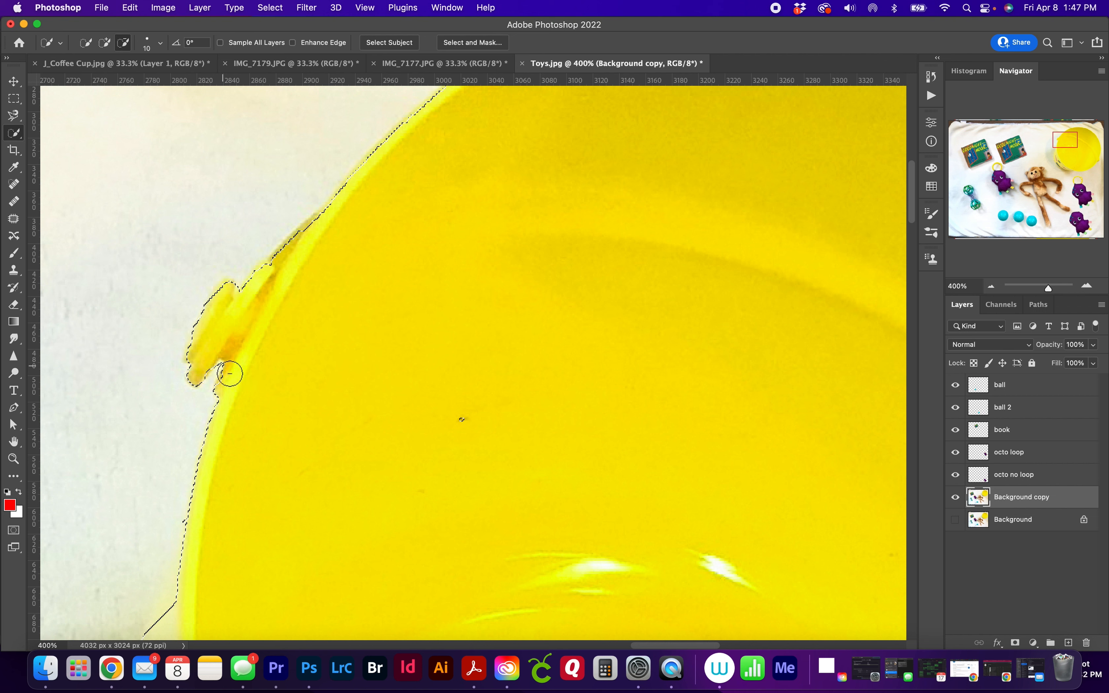
key("alt")
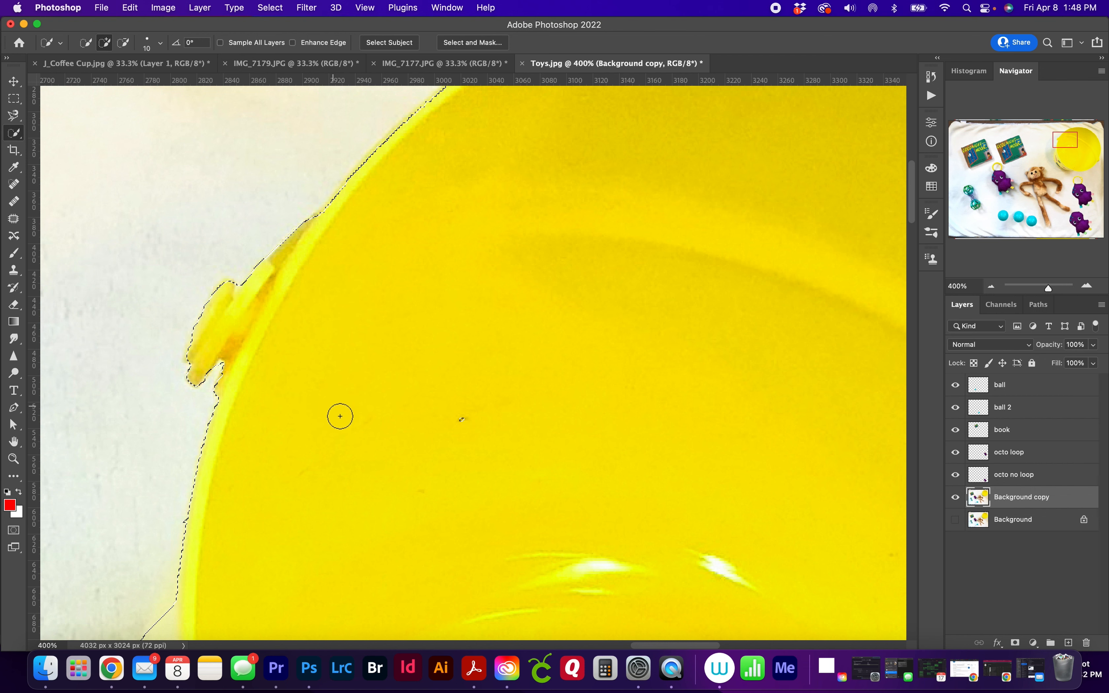
left_click_drag(334, 441, 349, 241)
mouse_move(329, 421)
left_mouse_down()
mouse_move(380, 337)
mouse_move(441, 273)
left_mouse_up()
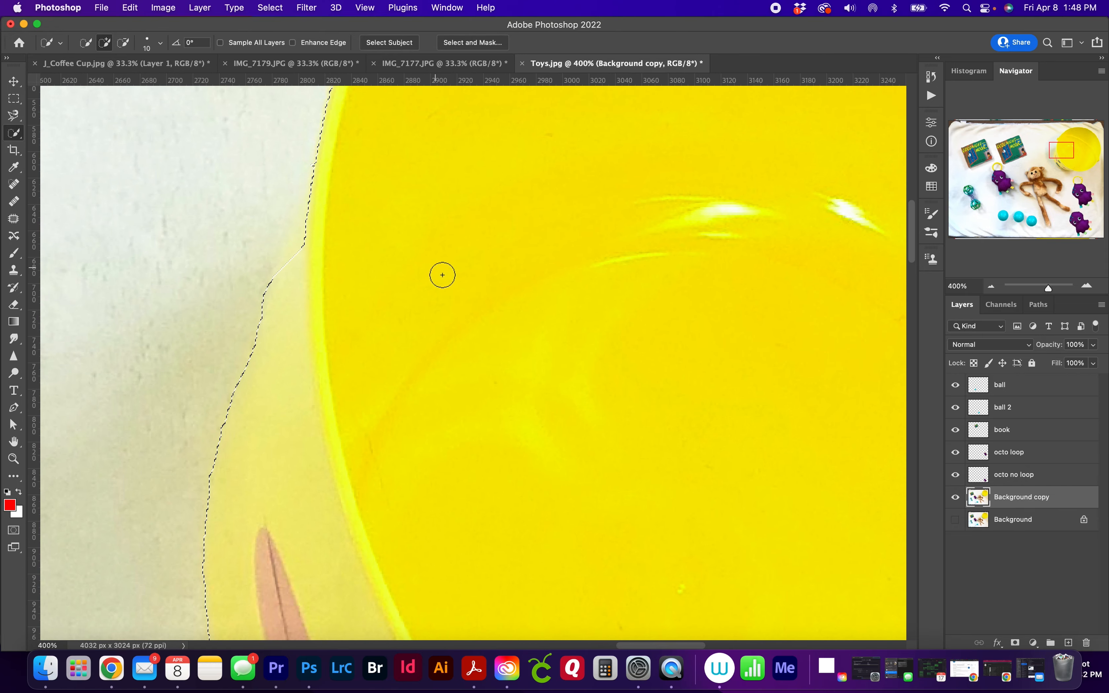
right_click(15, 138)
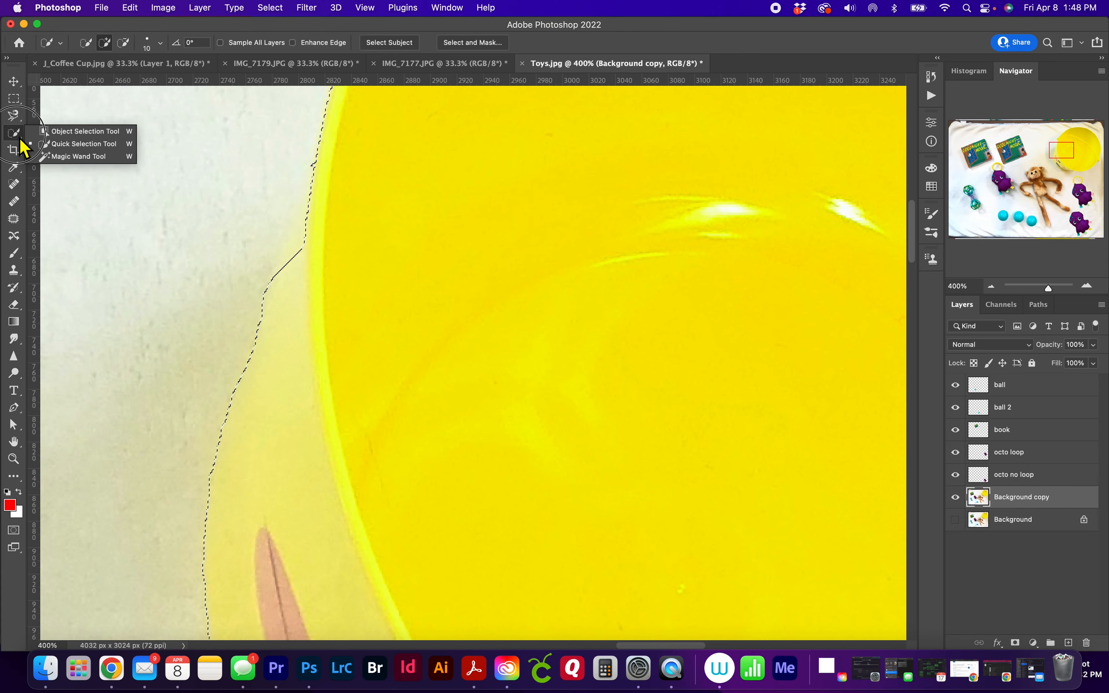
left_click(14, 117)
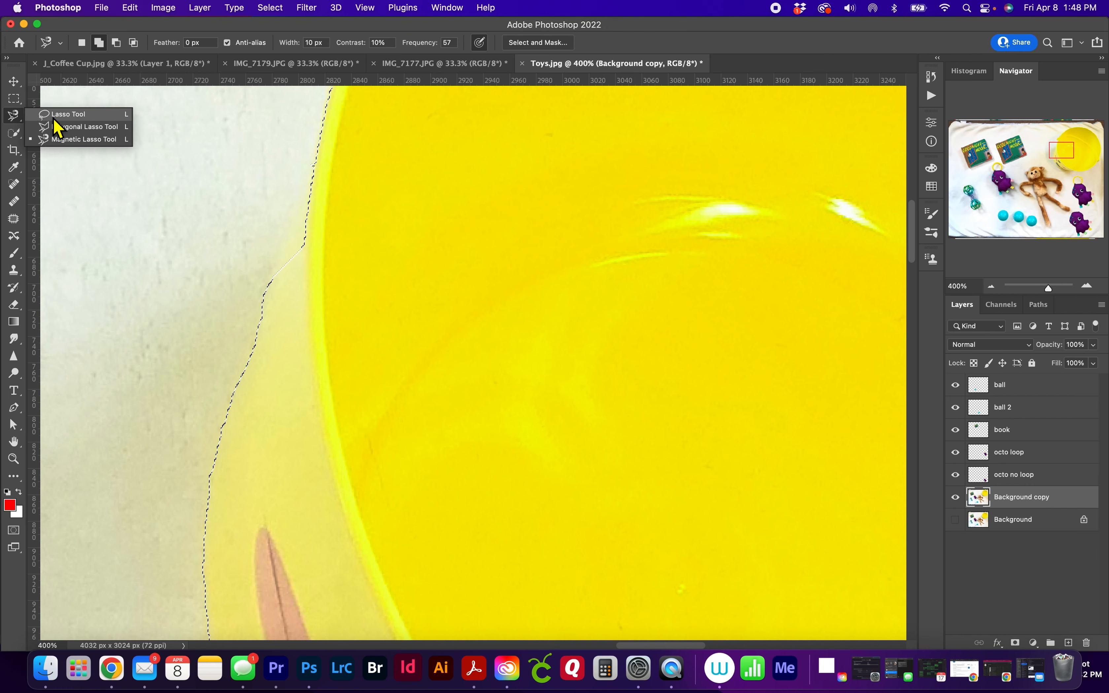
left_click(58, 139)
left_click_drag(435, 203, 358, 292)
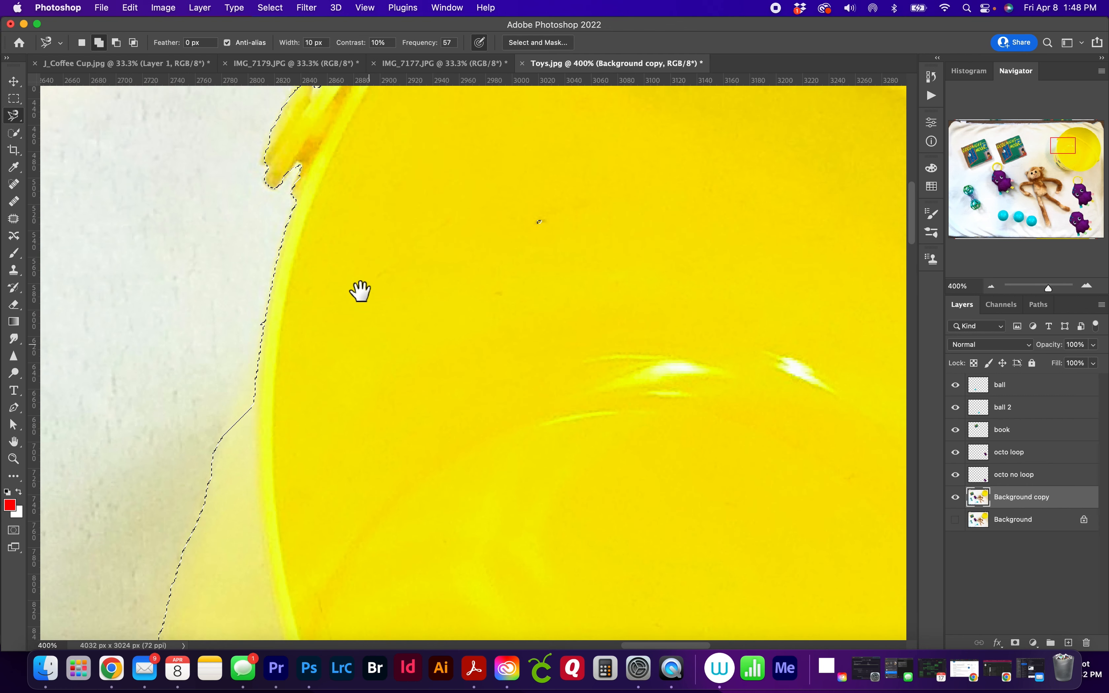
left_click(264, 320)
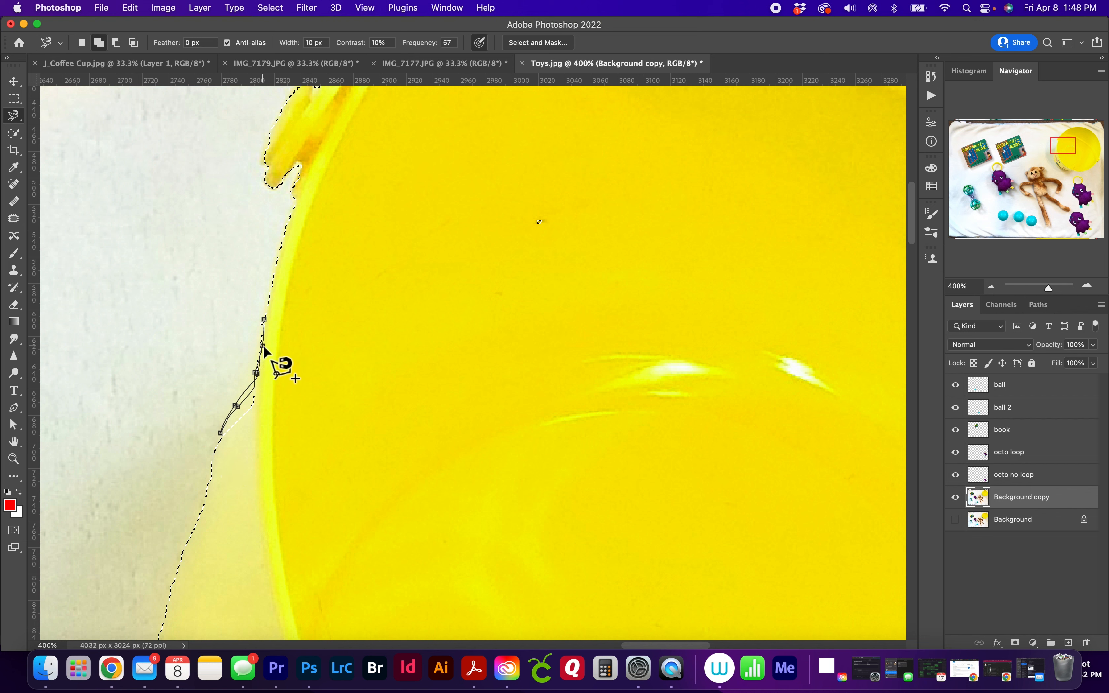
key("BackSpace")
key("BackSpace")
key("BackSpace")
key("BackSpace")
key("BackSpace")
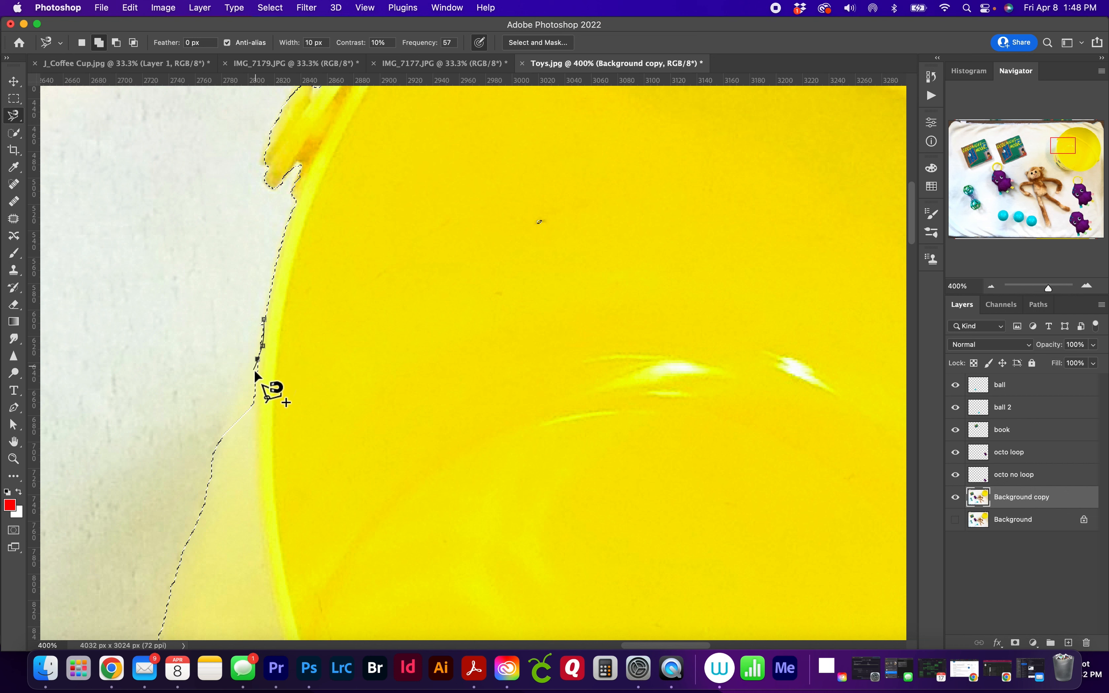
left_click(219, 443)
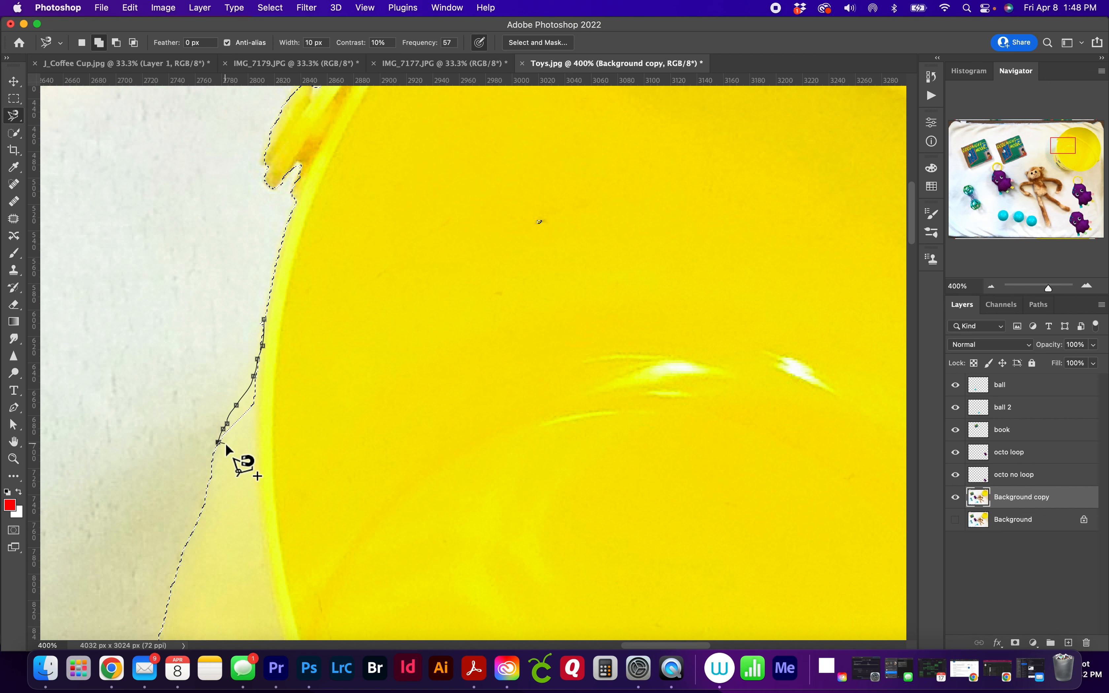
key("Escape")
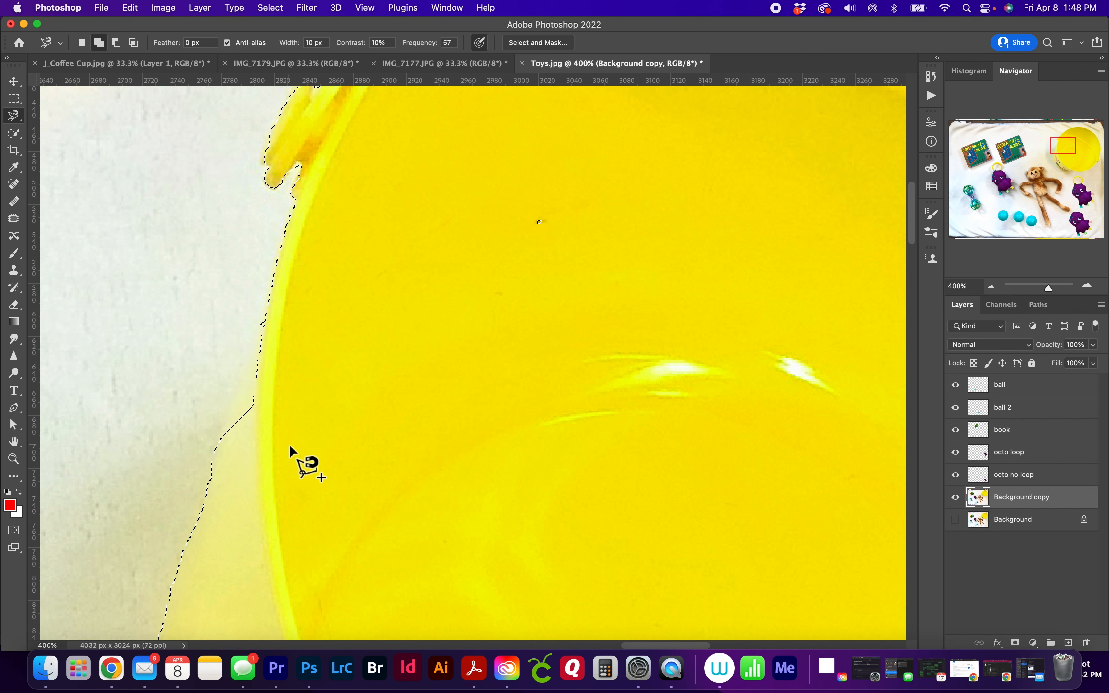
Step: Switch to the Polygonal Lasso in add-to-selection mode and outline the missed pale wedge beside the bucket's left rim
left_click(18, 126)
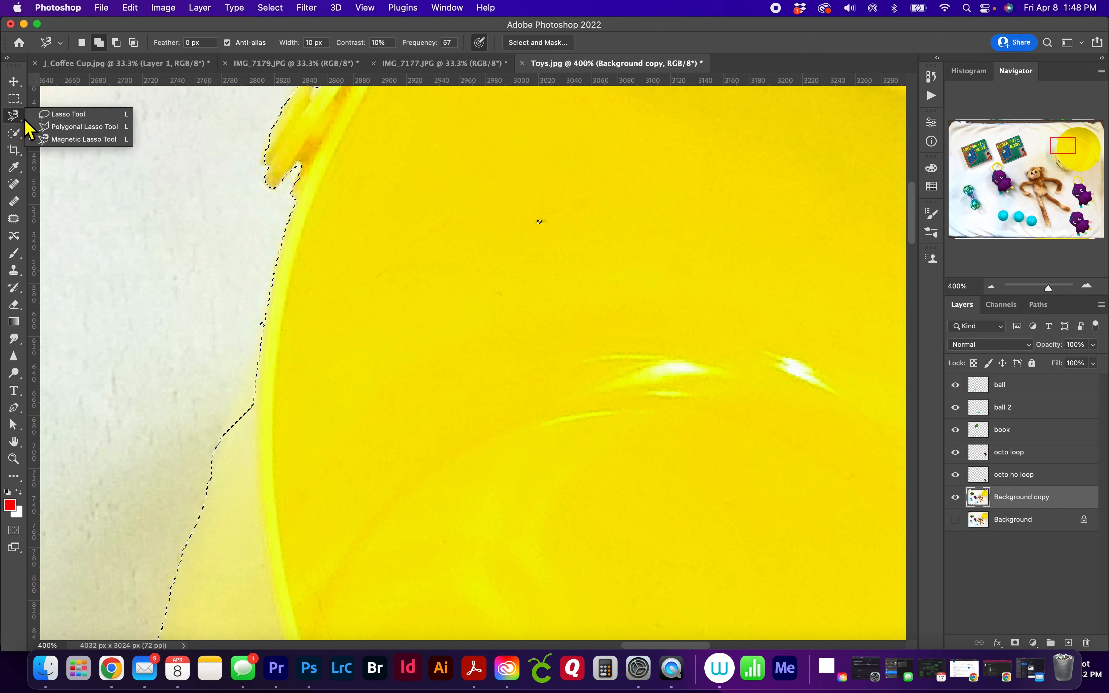
left_click(69, 127)
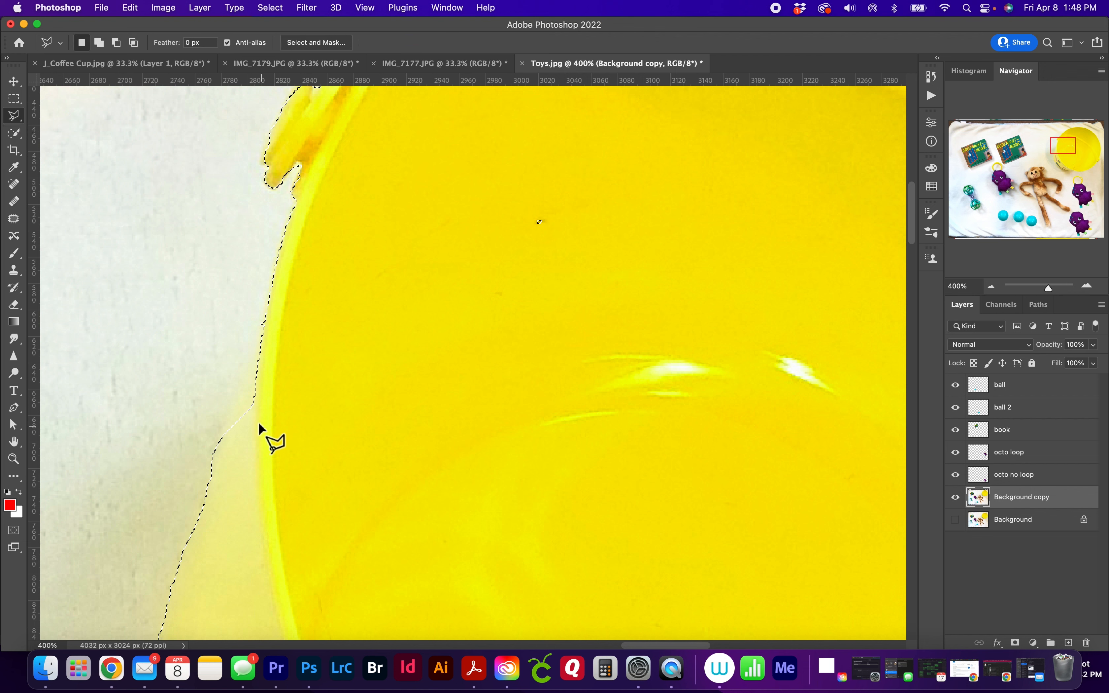
left_click(265, 322)
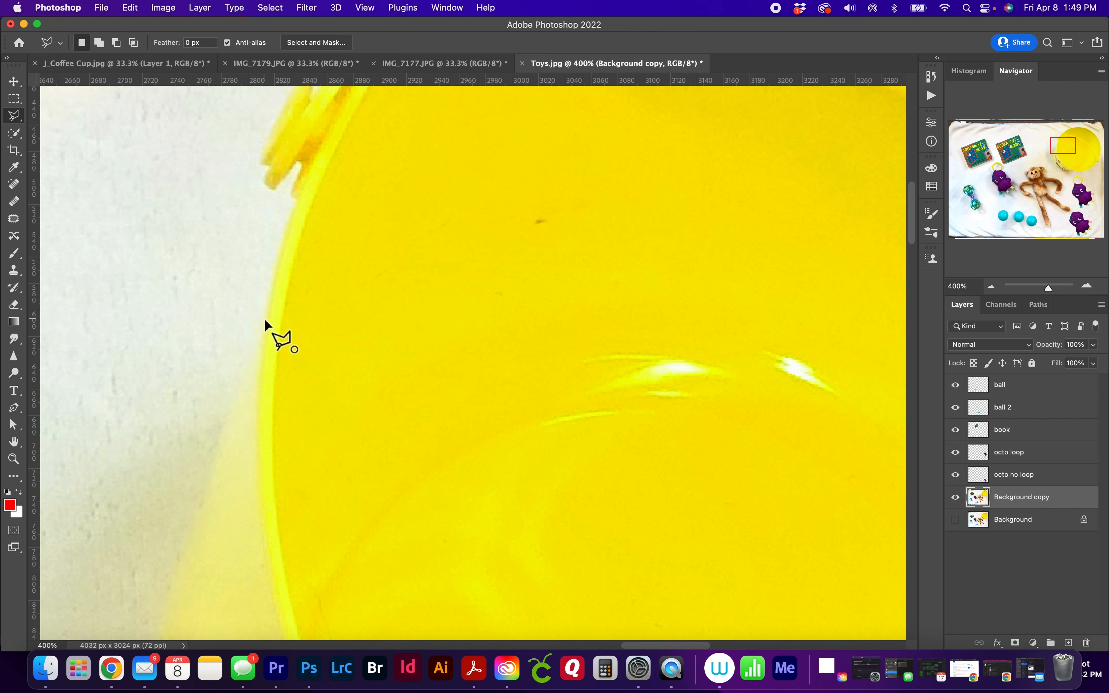
double_click(253, 360)
left_click(99, 42)
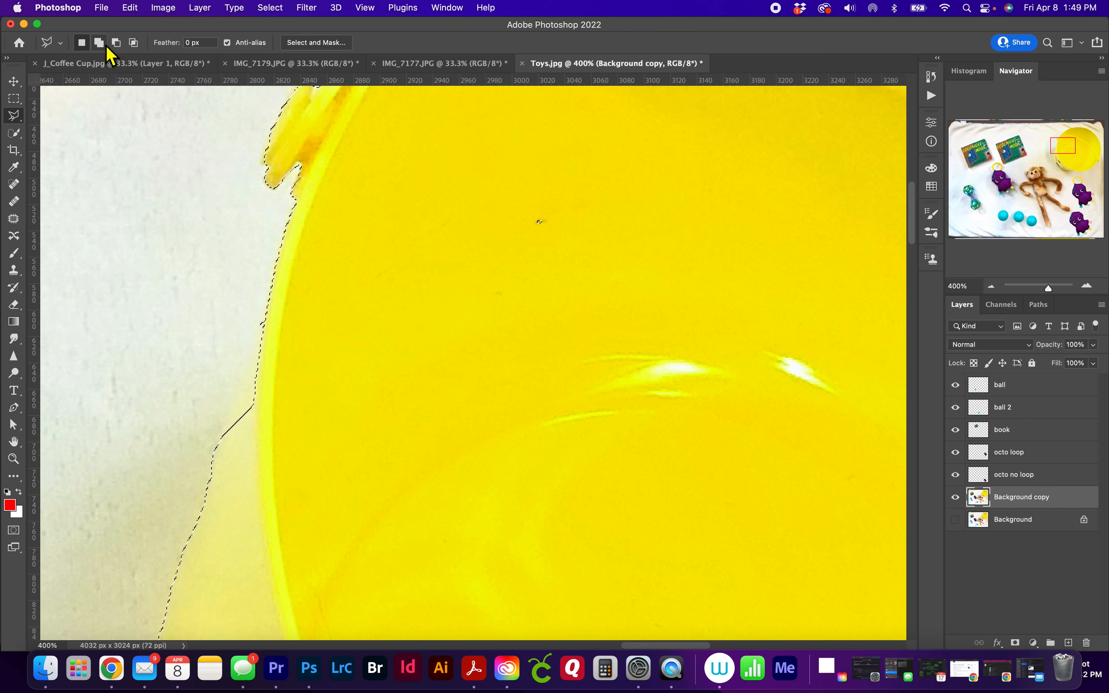
left_click(265, 322)
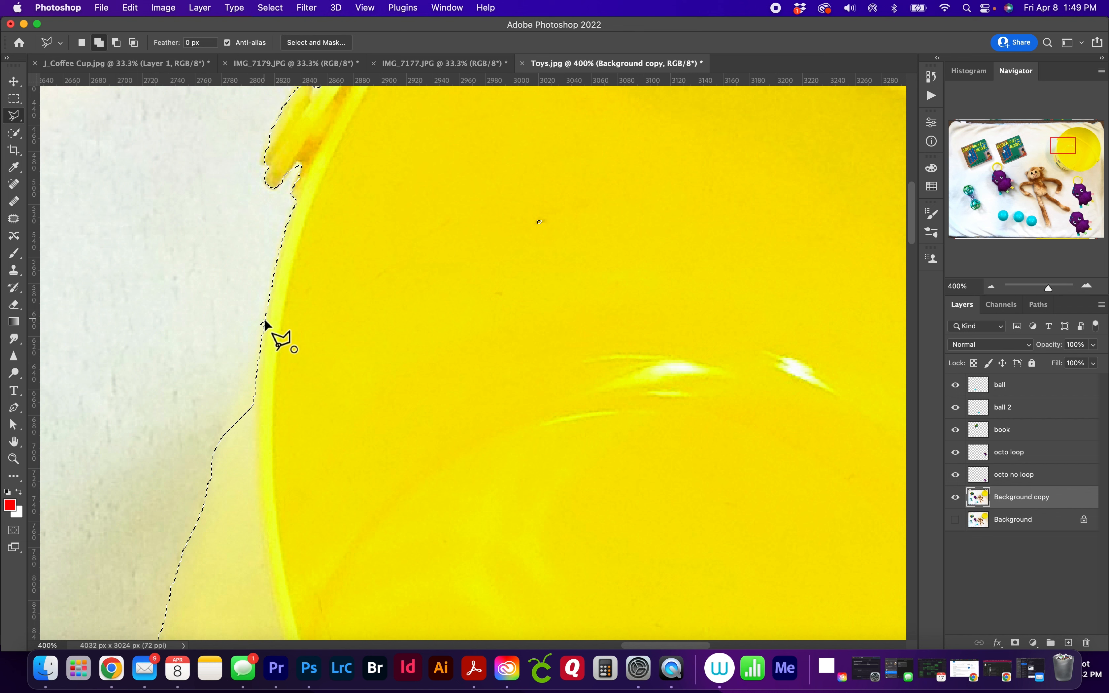
left_click(210, 471)
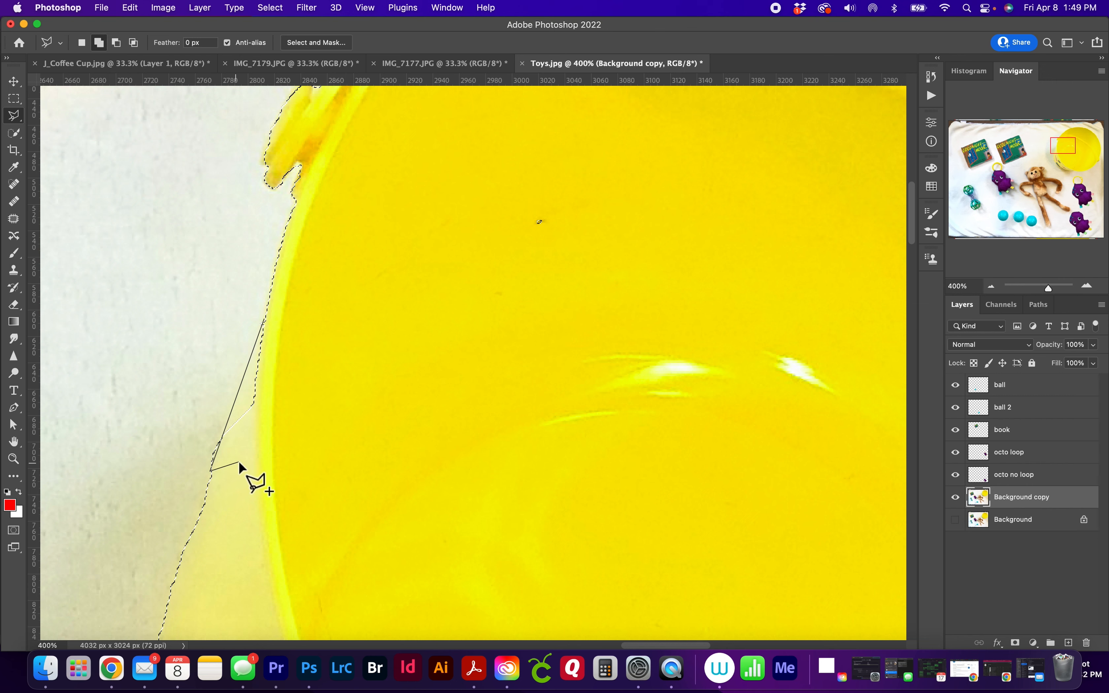
left_click(283, 432)
left_click(264, 323)
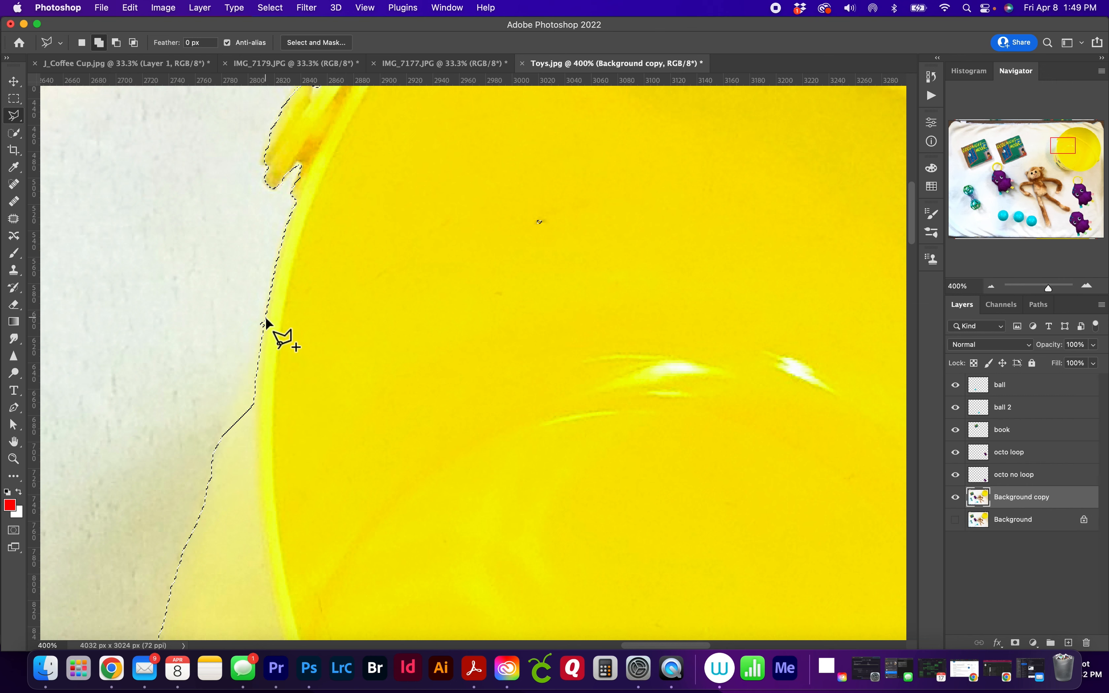
Step: Add the missed sliver below the small gray mark on the bucket's lower edge to the selection with the Polygonal Lasso
key("space")
left_click_drag(279, 481, 312, 149)
left_click_drag(403, 601, 297, 391)
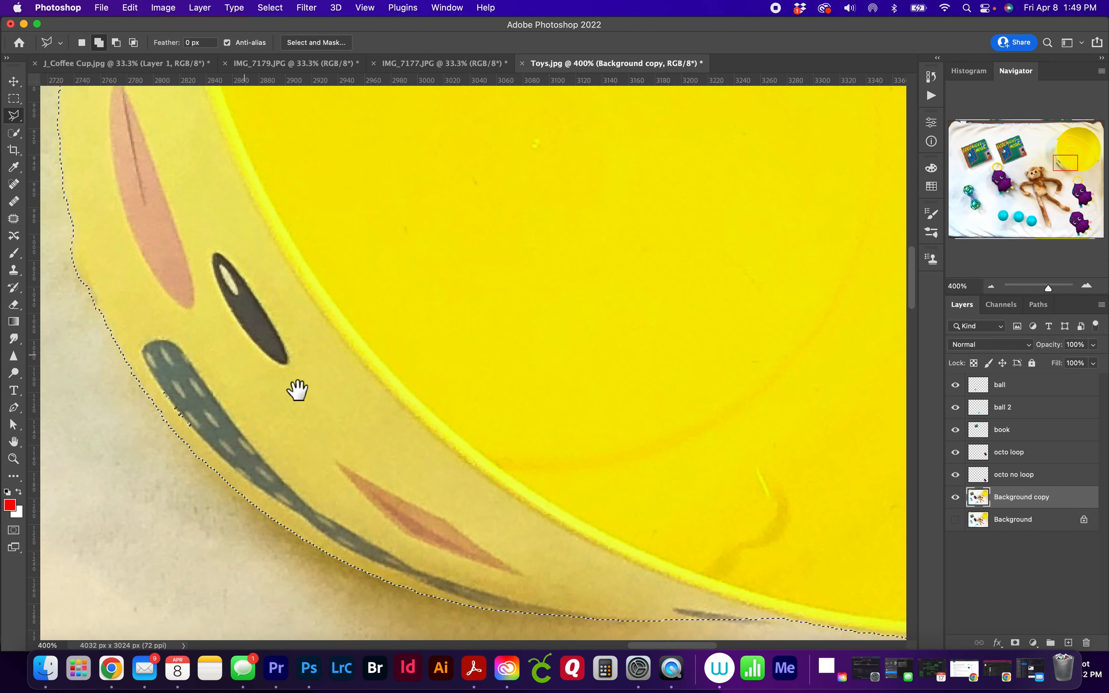
left_click_drag(643, 510, 379, 491)
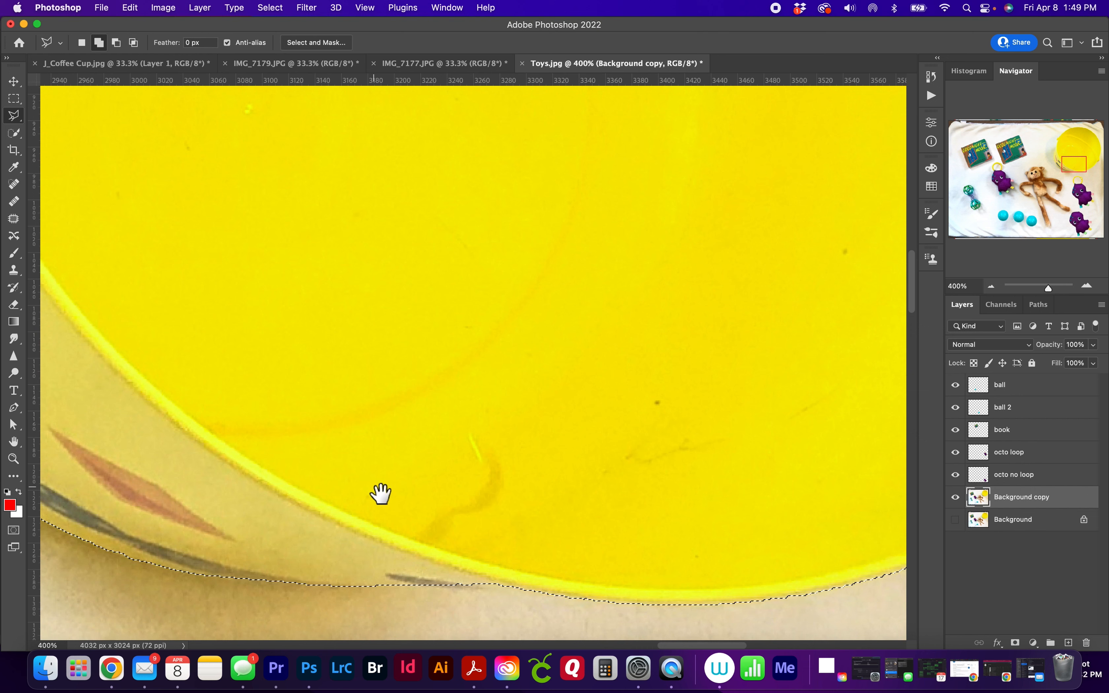
left_click(368, 588)
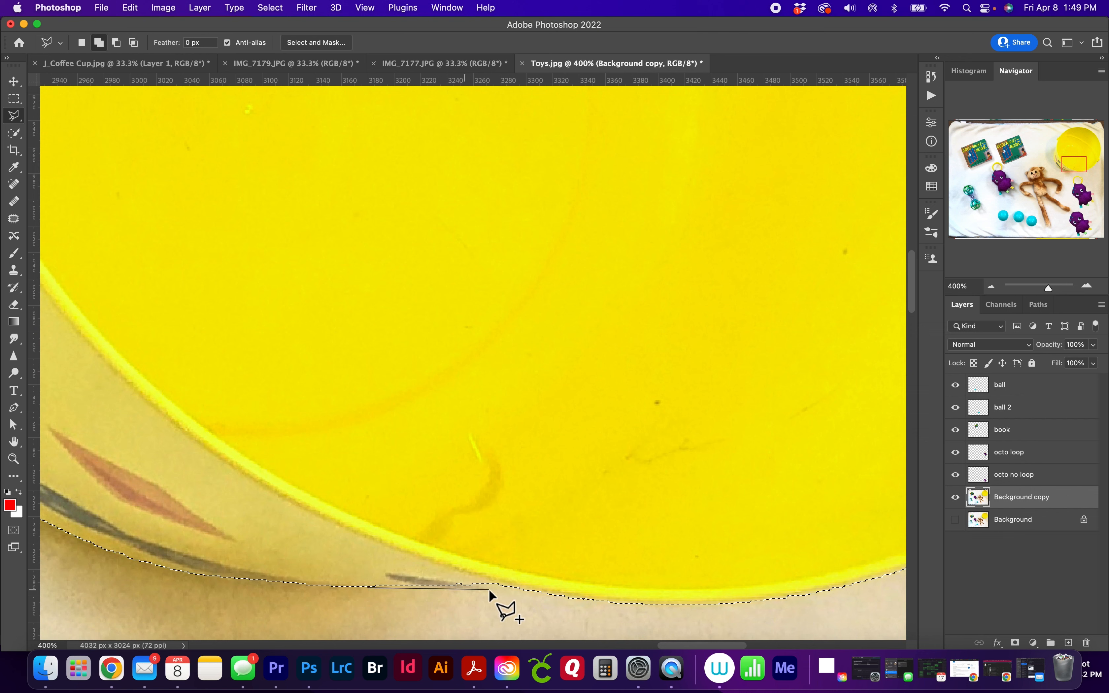
left_click(543, 592)
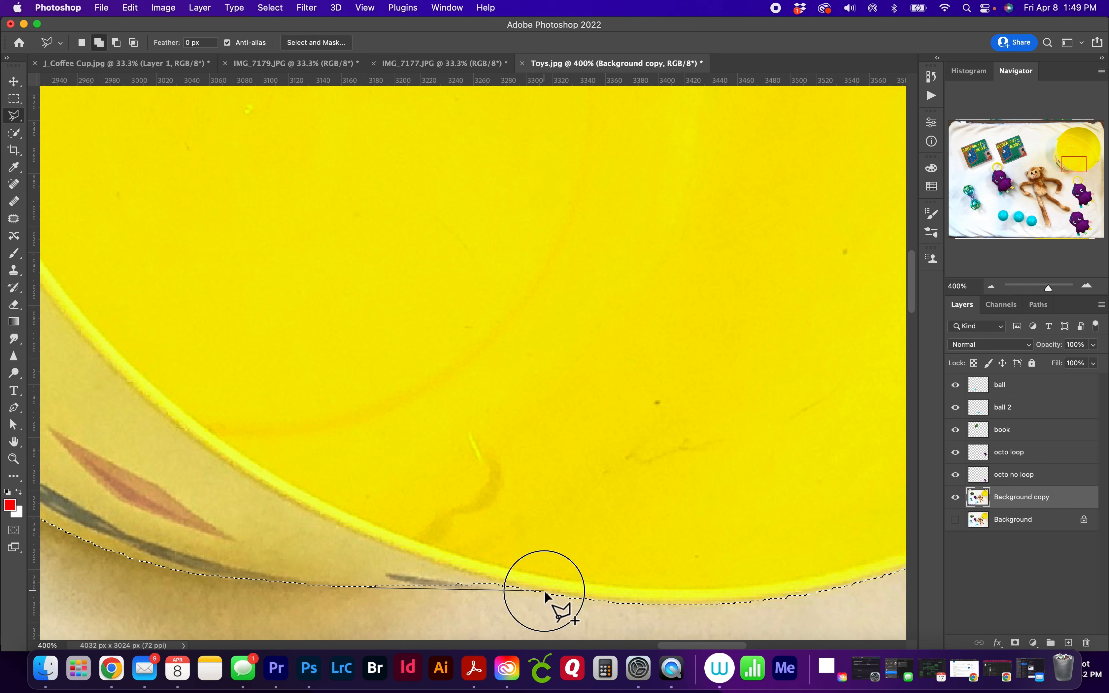
left_click(406, 573)
left_click(371, 590)
Step: Smooth the selection along the bucket's lower-left edge with the Lasso tool, subtracting the bump that extends past the bucket
left_click_drag(697, 561, 118, 539)
left_click_drag(573, 518, 848, 505)
left_click_drag(97, 423, 734, 600)
left_click_drag(463, 482, 513, 487)
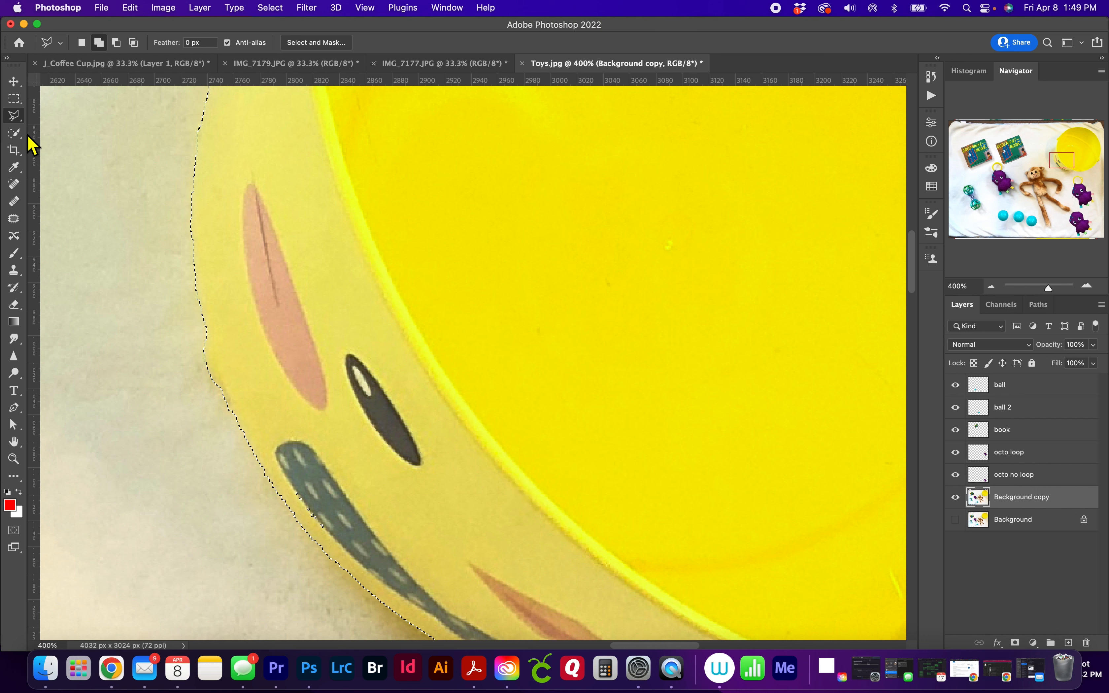
right_click(22, 120)
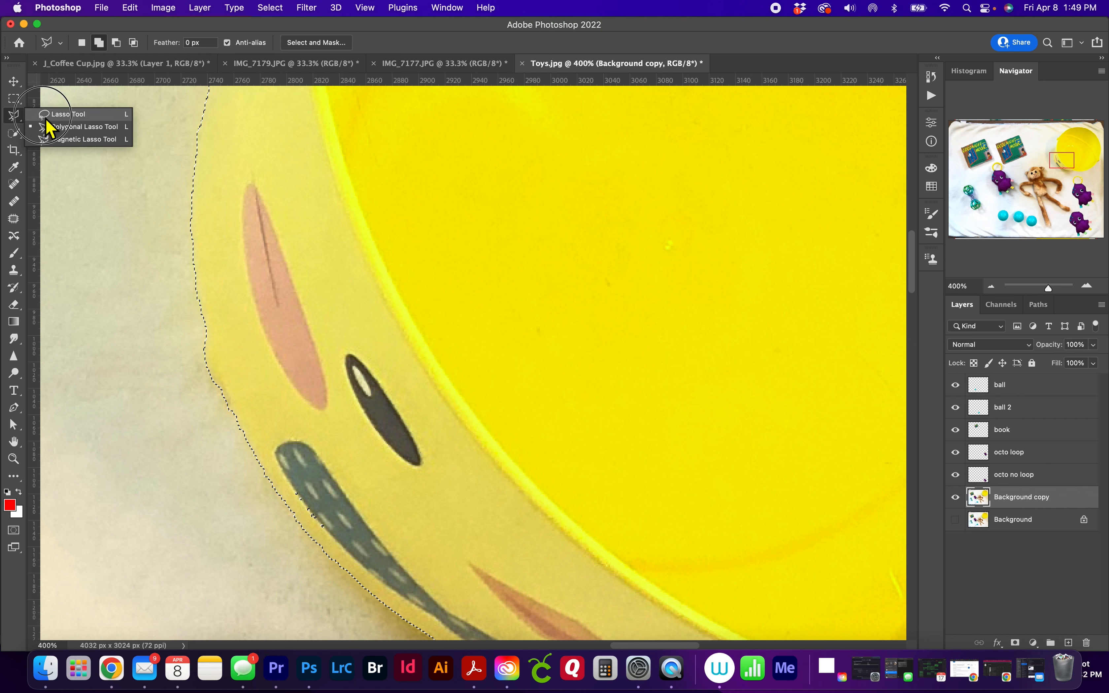
left_click(64, 114)
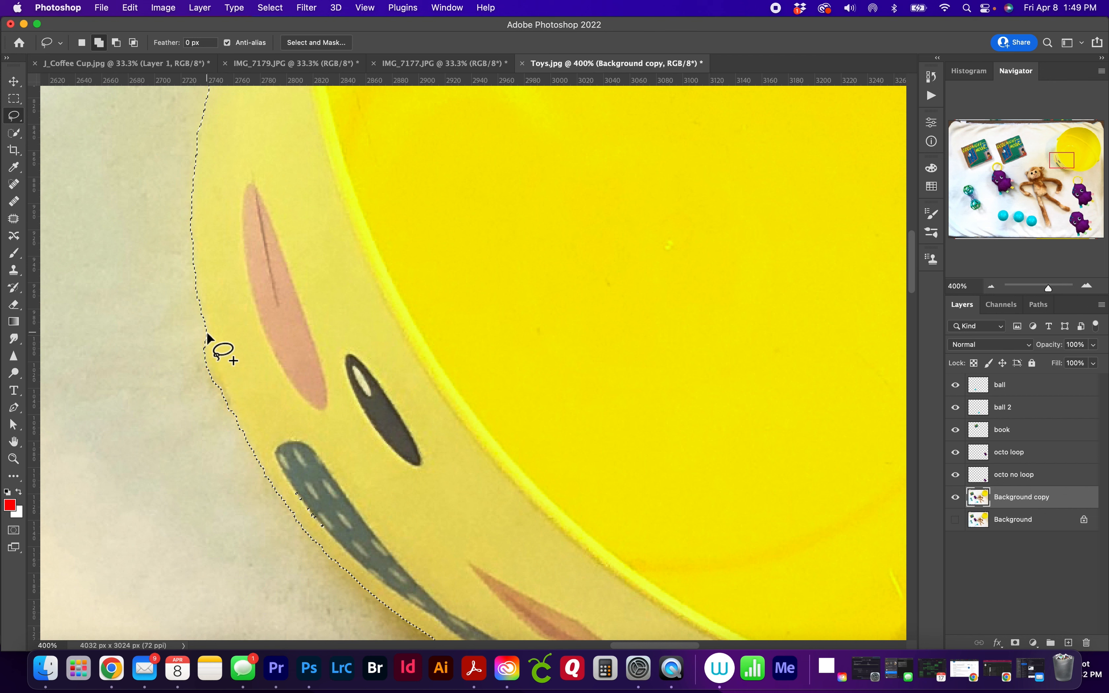
mouse_move(206, 334)
left_mouse_down()
mouse_move(219, 412)
mouse_move(193, 344)
mouse_move(206, 335)
left_mouse_up()
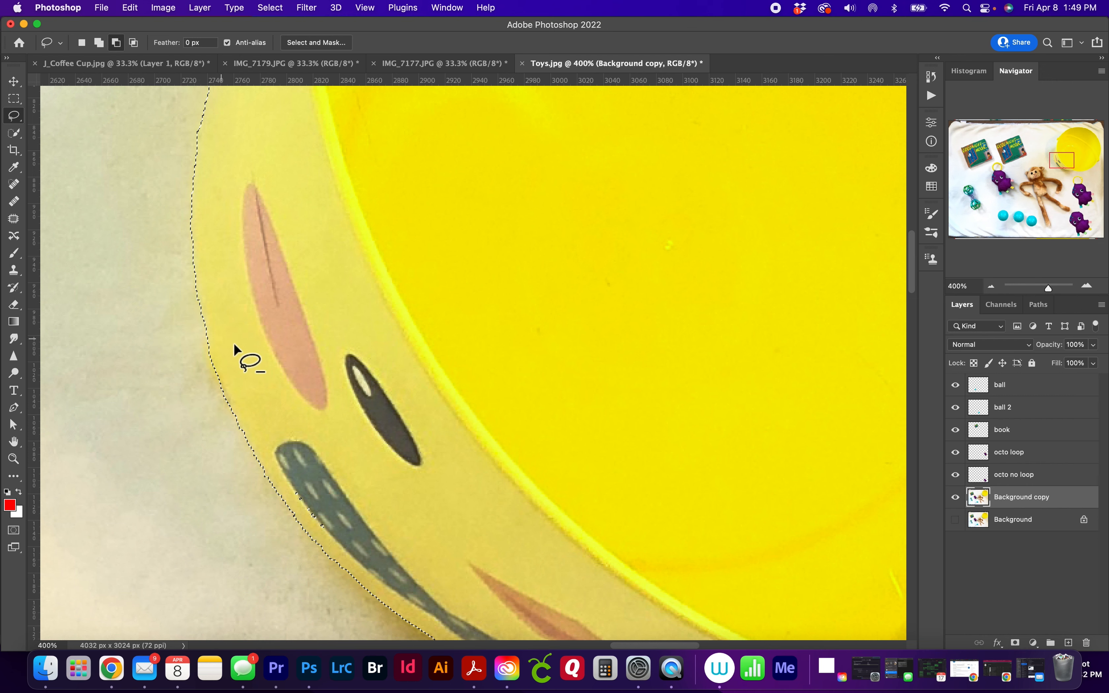
key("shift")
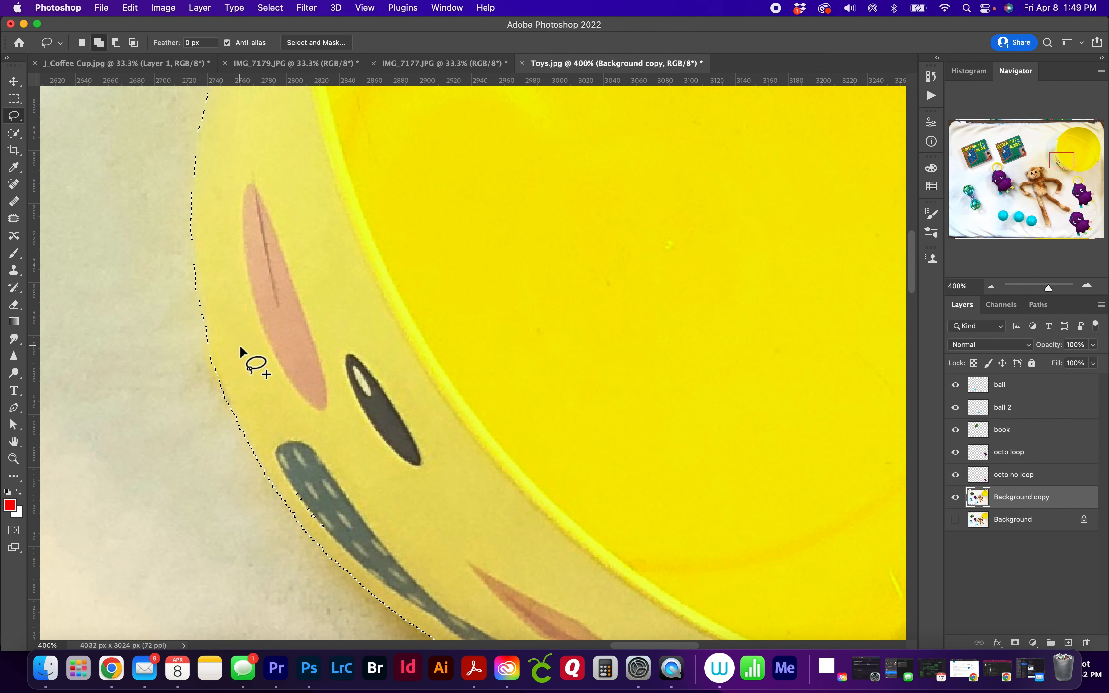
Step: Copy the selected bucket and paste it onto its own layer
key("super+minus")
key("super+minus")
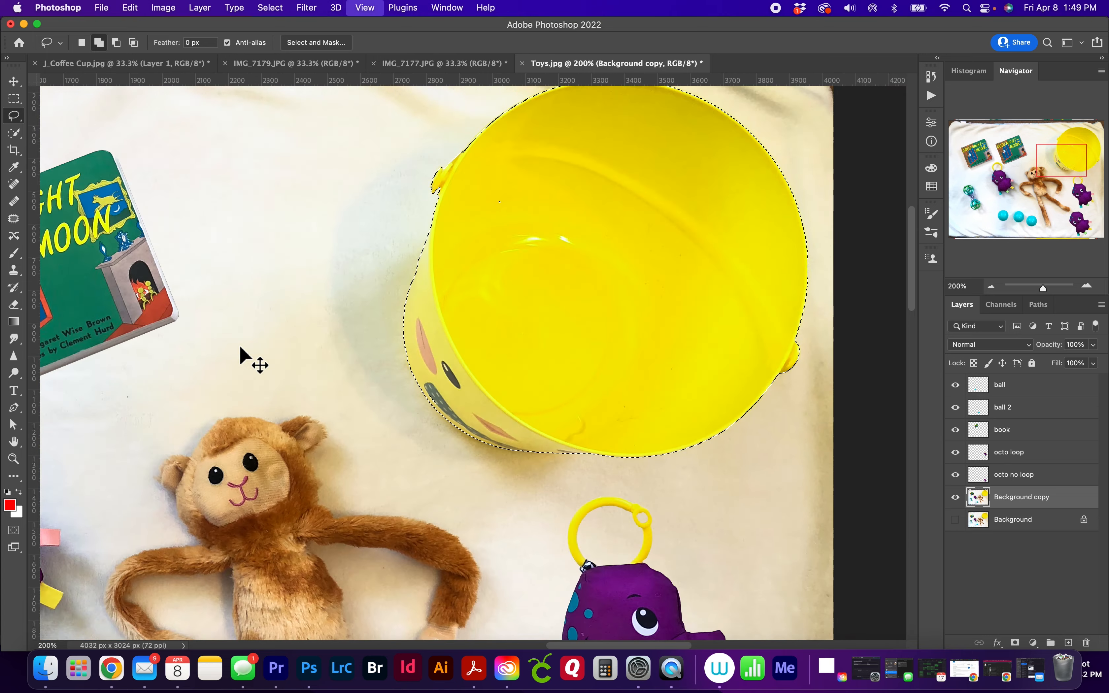
key("space")
left_click_drag(671, 344, 552, 390)
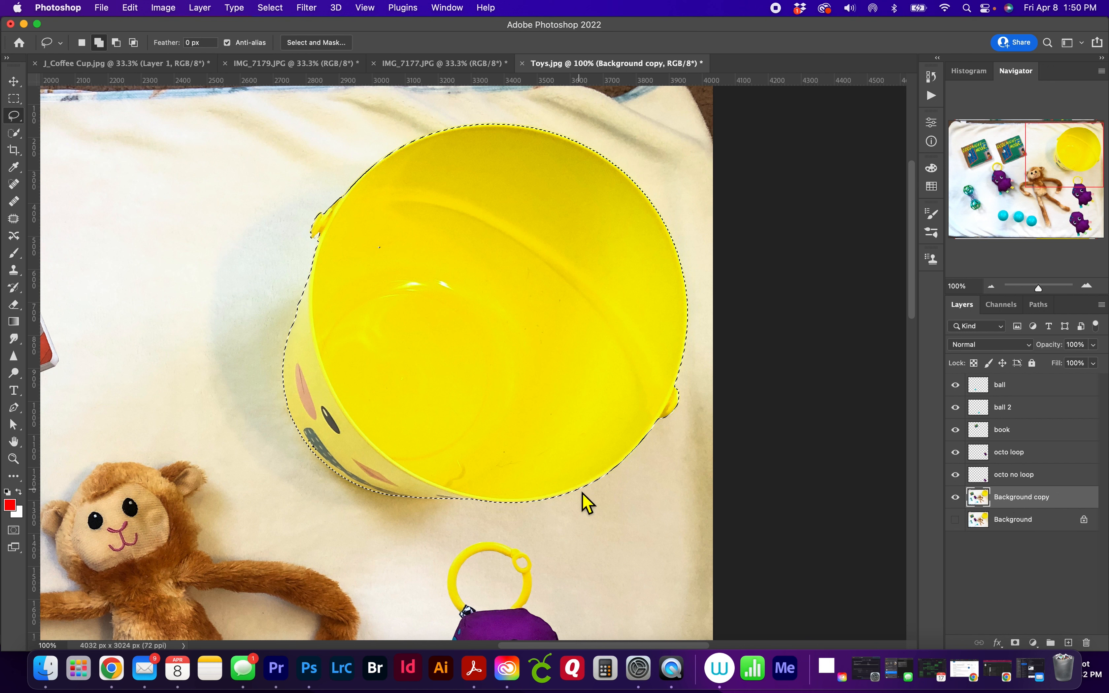
key("super+c")
key("super+v")
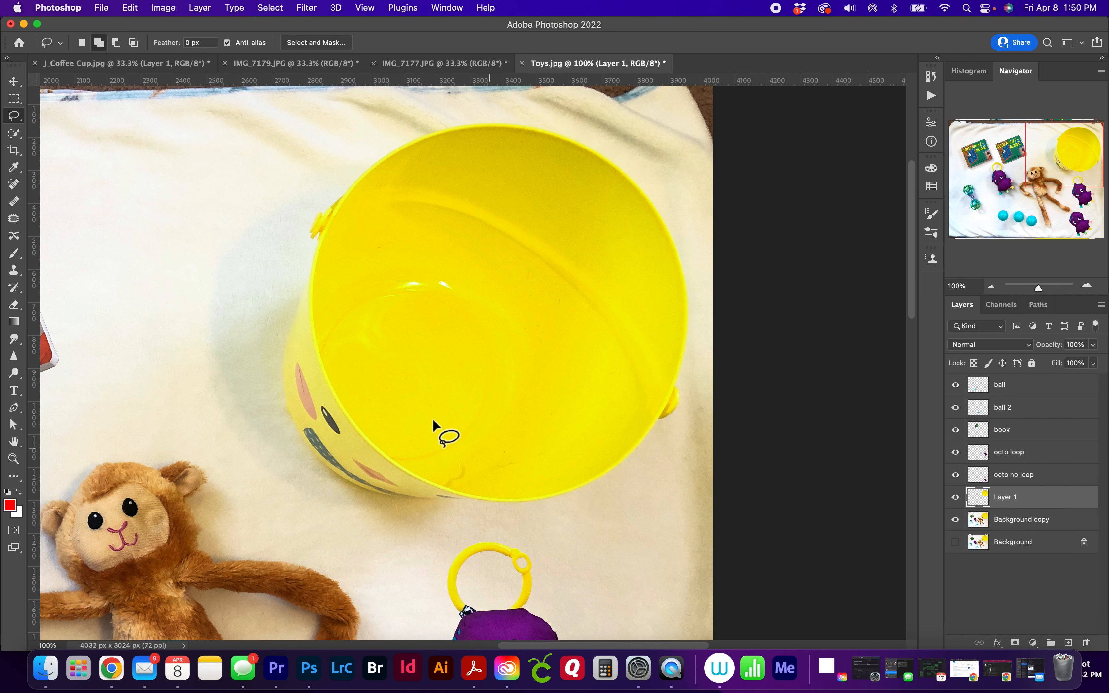
Step: Move the bucket copy left so that it overlaps the second Goodnight Moon book
left_click(23, 85)
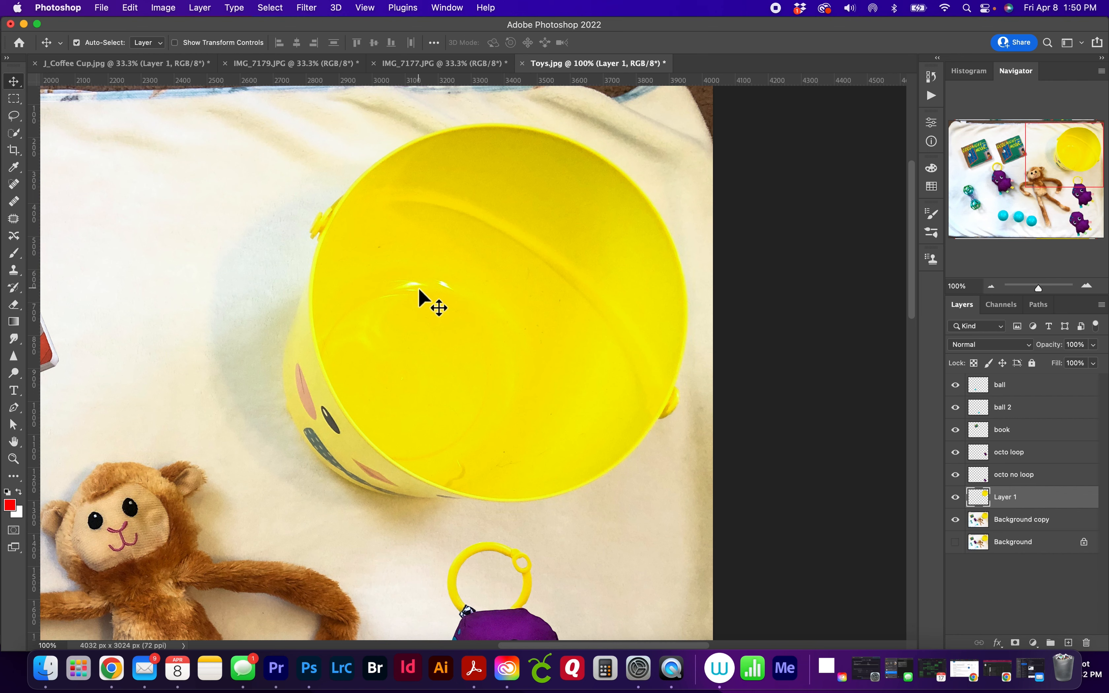
key("super+0")
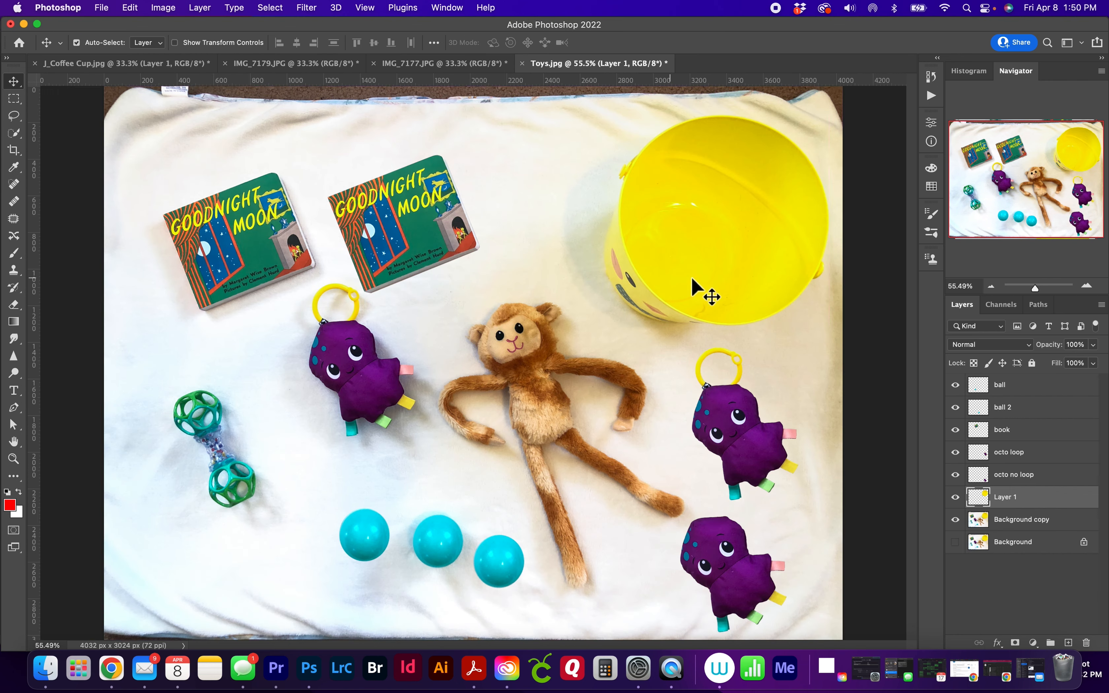
left_click_drag(731, 266, 509, 250)
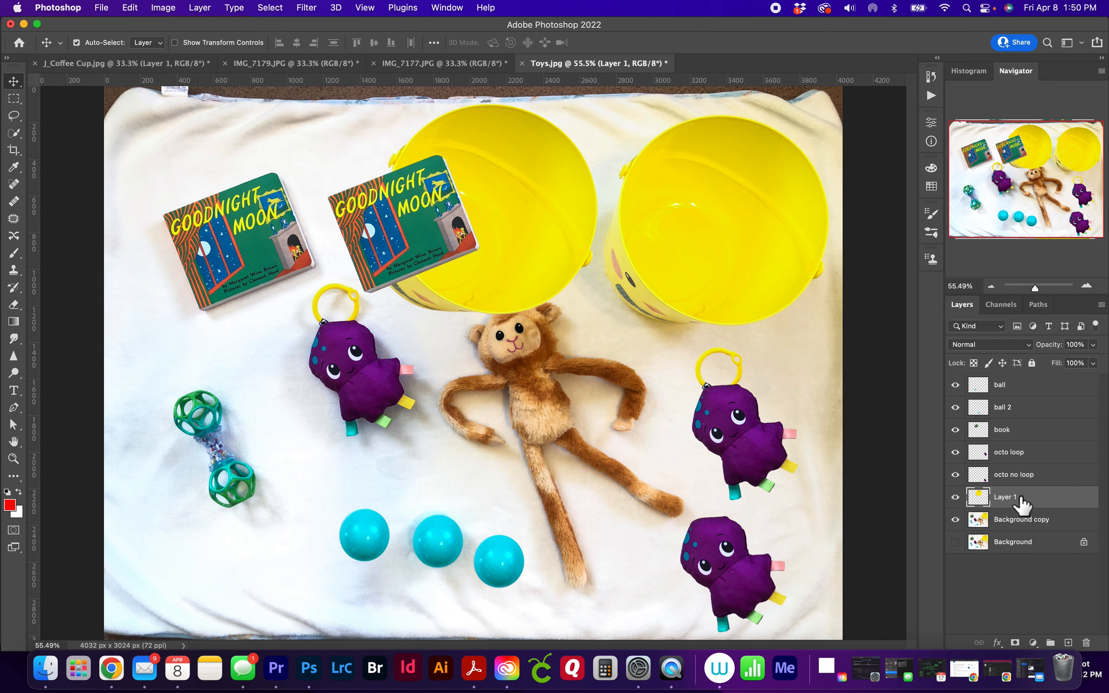
Step: Place the pasted bucket layer directly above the book layer and rename it bucket
left_click_drag(1022, 502, 1025, 431)
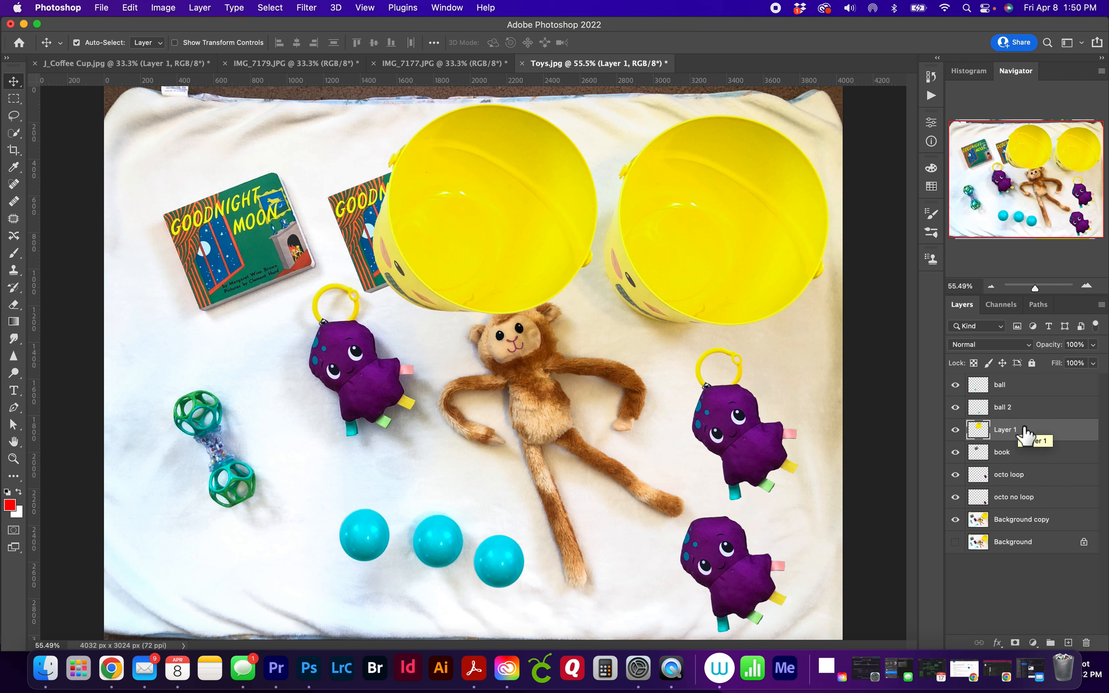
double_click(1009, 430)
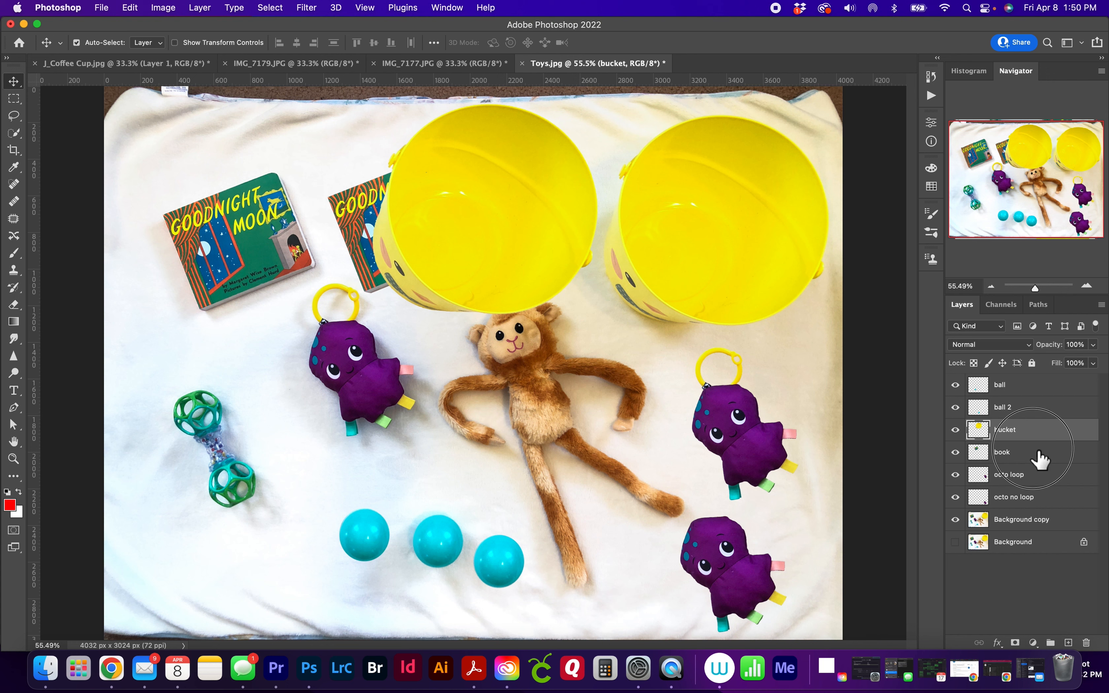
Step: Move the book layer above the bucket layer, and hide the bucket layer
left_click_drag(1039, 459, 1039, 430)
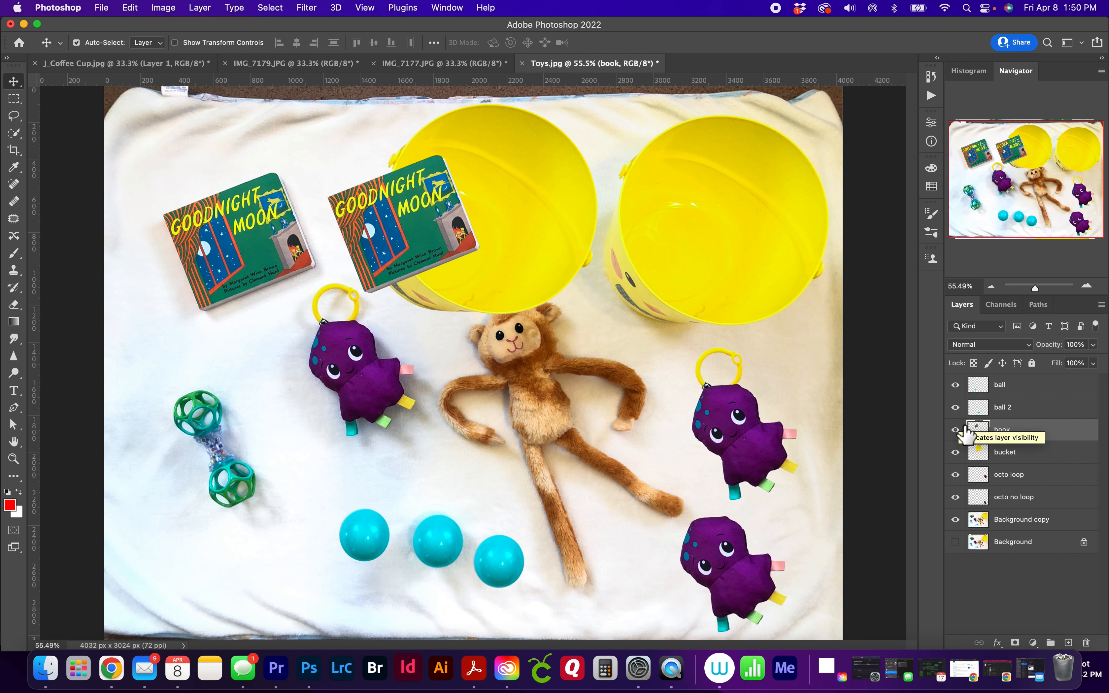
left_click(957, 452)
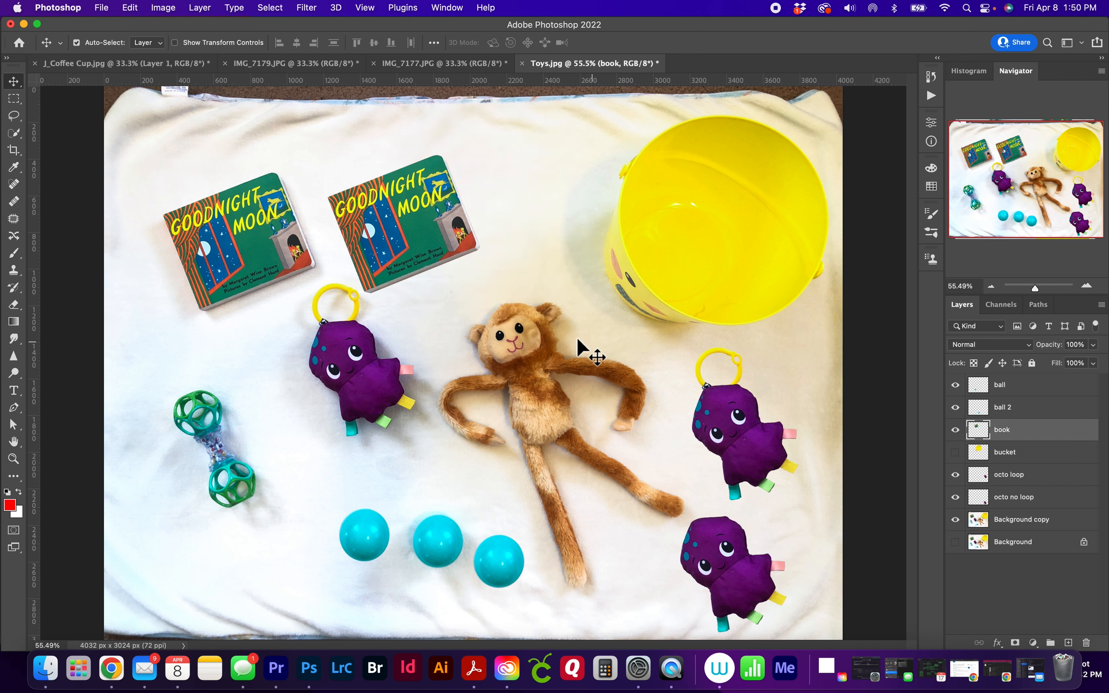
Step: Switch to the Quick Selection tool, bring the monkey into close view and enlarge the selection brush
left_click(15, 137)
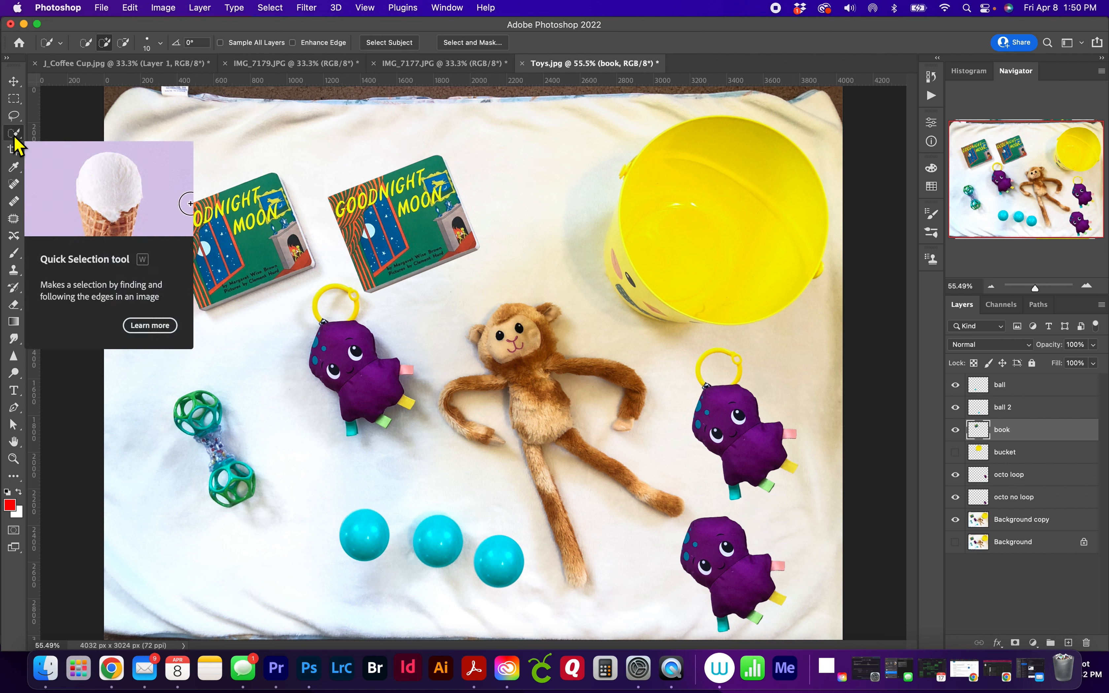
right_click(14, 138)
left_click(15, 138)
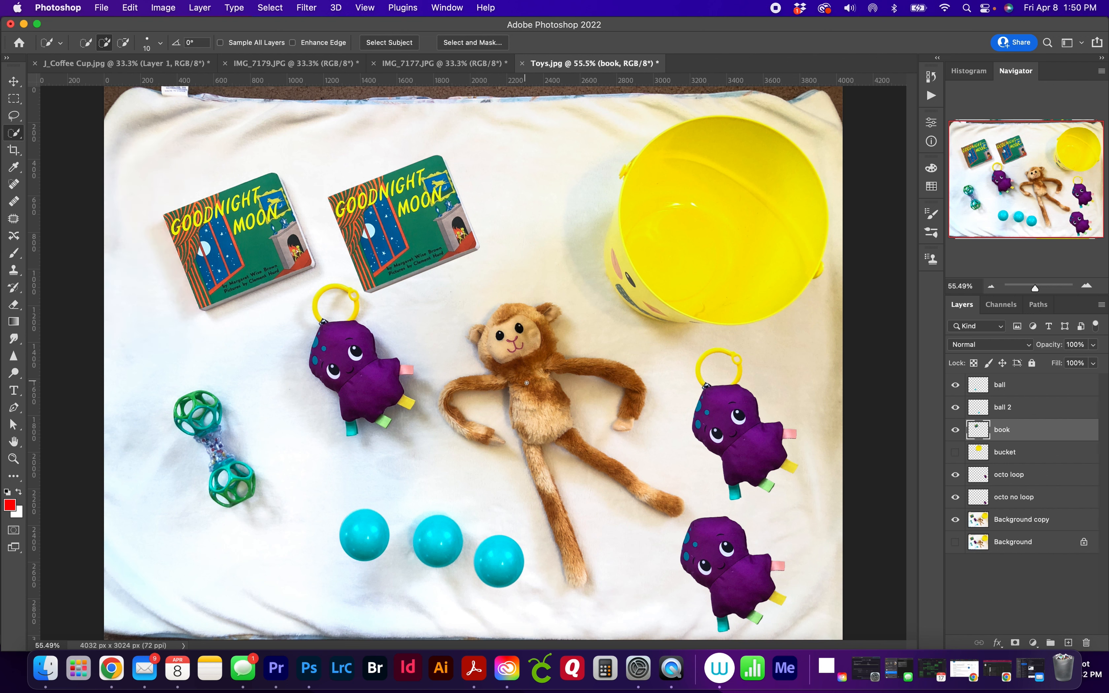
key("super+equal")
key("super+equal")
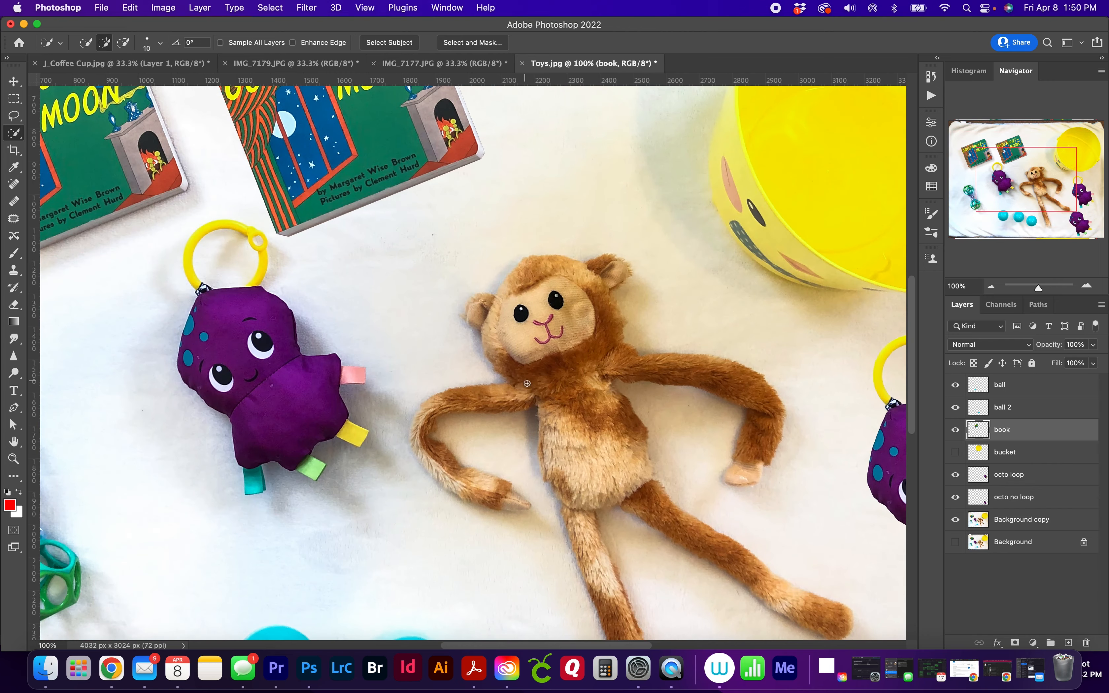
mouse_move(589, 425)
left_mouse_down()
mouse_move(522, 273)
mouse_move(438, 253)
mouse_move(392, 276)
left_mouse_up()
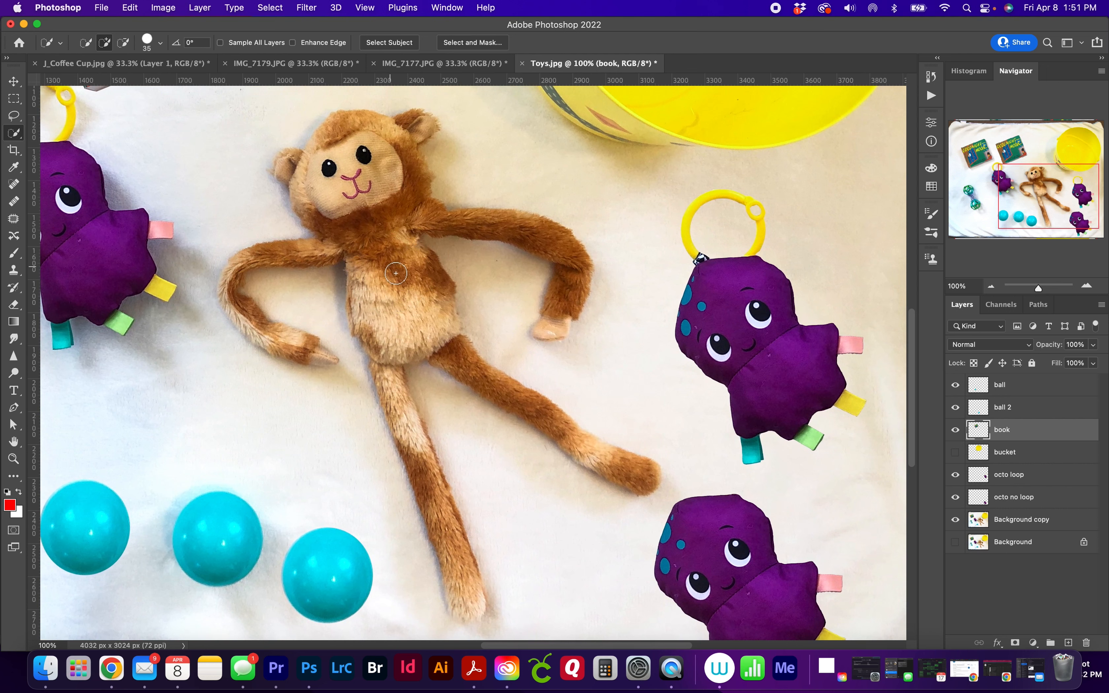
key("bracketright")
key("bracketright")
key("bracketright")
Step: Drop the selection made on the book layer, activate Background copy, and quick-select the monkey's head, upper body and right-hand arm
mouse_move(406, 301)
left_mouse_down()
mouse_move(387, 274)
mouse_move(401, 251)
mouse_move(349, 183)
mouse_move(336, 201)
left_mouse_up()
key("super+d")
left_click(1032, 520)
mouse_move(413, 253)
left_mouse_down()
mouse_move(395, 144)
mouse_move(340, 121)
mouse_move(322, 134)
mouse_move(312, 176)
mouse_move(285, 161)
mouse_move(335, 184)
mouse_move(422, 128)
mouse_move(433, 257)
mouse_move(452, 216)
mouse_move(574, 255)
mouse_move(580, 284)
mouse_move(556, 336)
mouse_move(472, 355)
mouse_move(403, 324)
mouse_move(376, 328)
mouse_move(391, 359)
mouse_move(446, 351)
mouse_move(634, 479)
left_mouse_up()
key("[")
key("[")
key("[")
key("[")
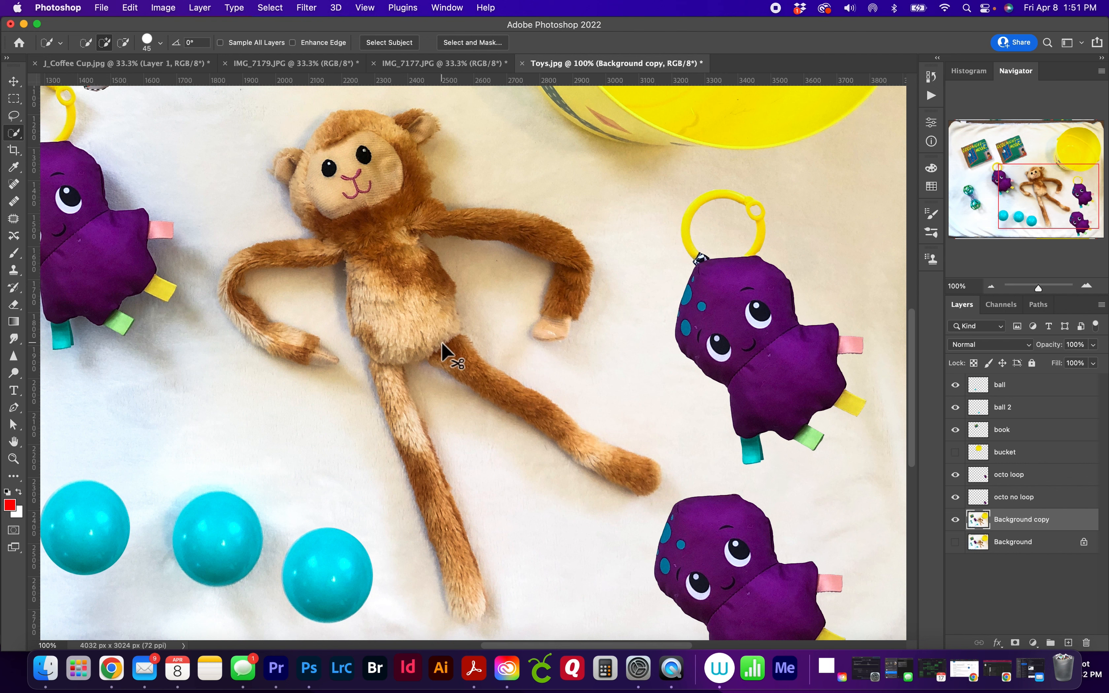
left_click(442, 353)
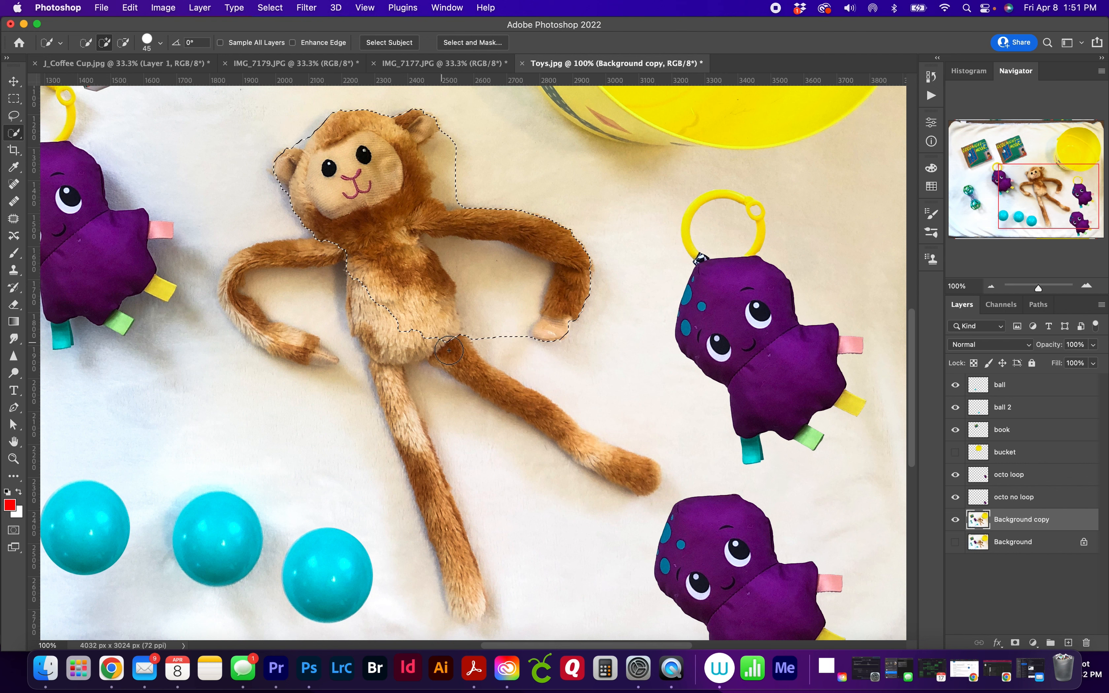
Step: Add both of the monkey's legs, its lower body and the left-hand arm to the selection
mouse_move(400, 341)
left_mouse_down()
mouse_move(371, 344)
mouse_move(379, 328)
mouse_move(413, 363)
mouse_move(396, 402)
mouse_move(471, 608)
mouse_move(471, 581)
mouse_move(458, 613)
left_mouse_up()
mouse_move(462, 363)
left_mouse_down()
mouse_move(623, 473)
mouse_move(631, 469)
left_mouse_up()
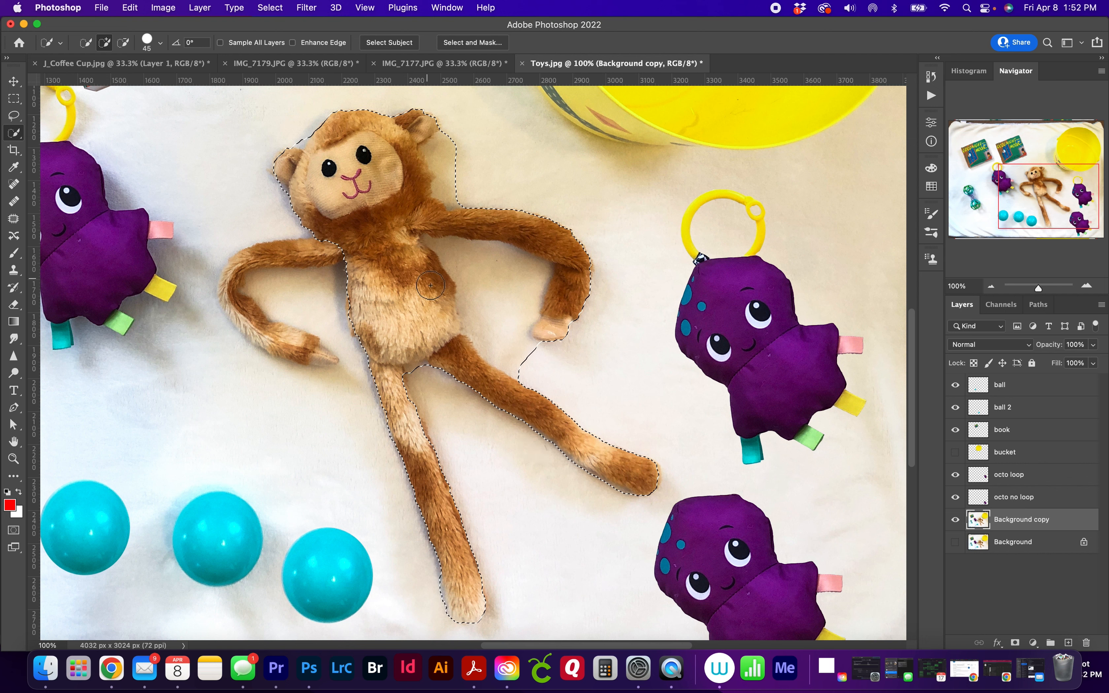
mouse_move(331, 259)
left_mouse_down()
mouse_move(258, 267)
mouse_move(230, 297)
mouse_move(275, 346)
mouse_move(335, 359)
left_mouse_up()
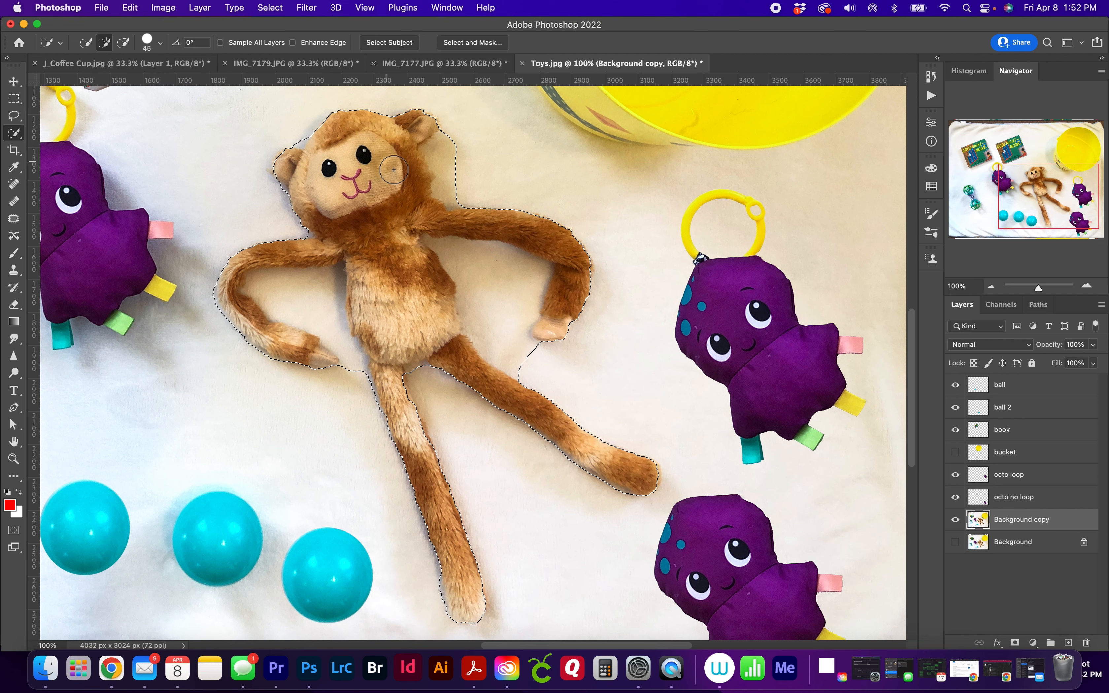
Step: Reduce the Quick Selection brush to 9 px and subtract the background beside the monkey's left-hand ear and at the neck above the arm
key("super+equal")
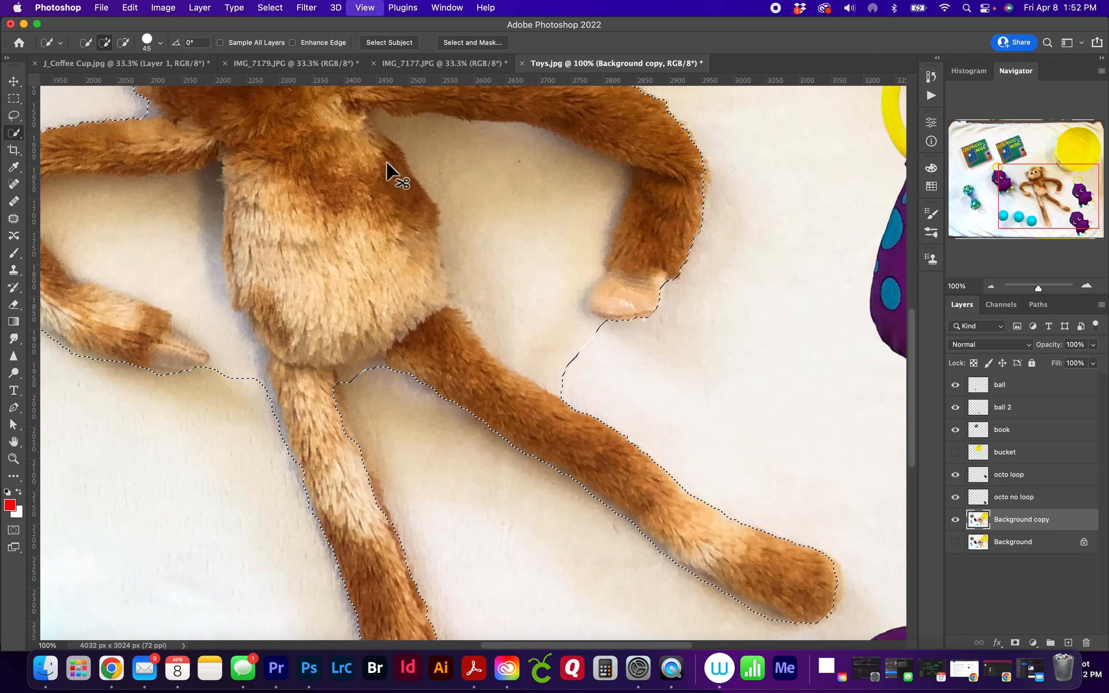
left_click_drag(394, 173, 473, 475)
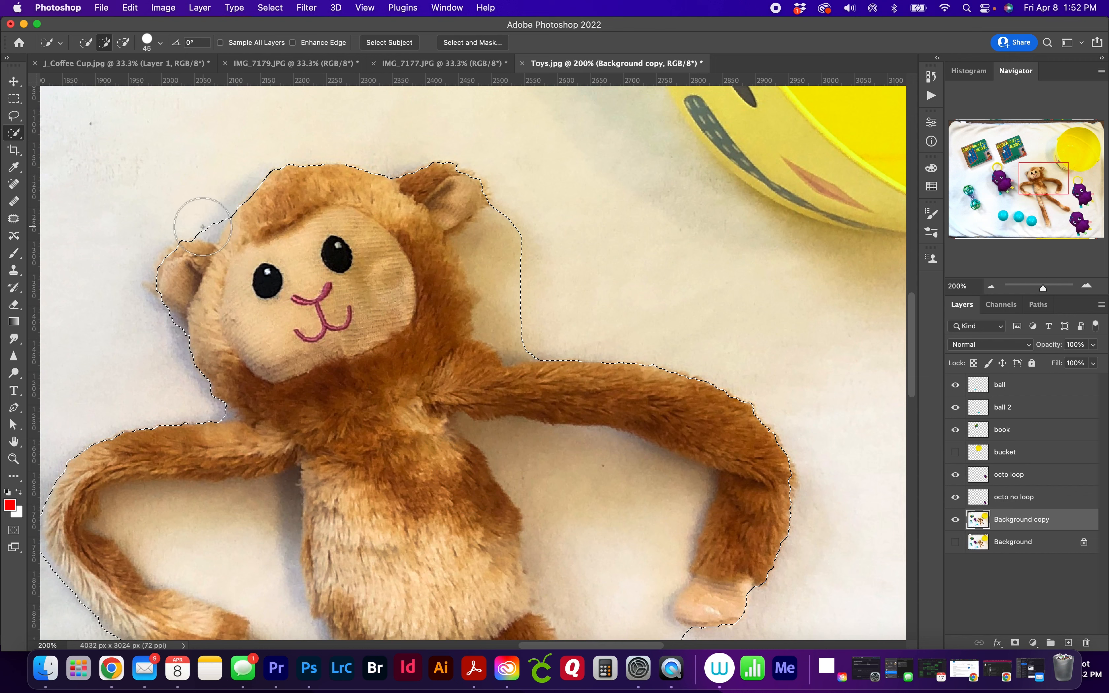
key("bracketleft")
key("bracketleft")
key("bracketleft")
key("bracketleft")
key("bracketleft")
key("bracketleft")
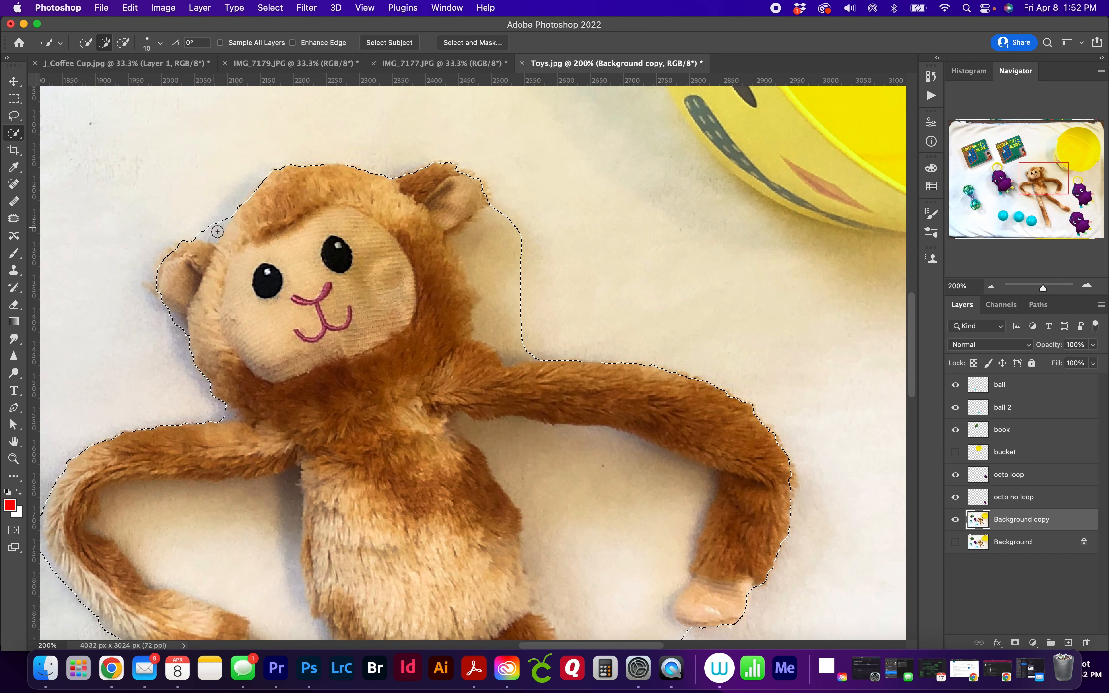
key("alt")
left_click_drag(214, 234, 202, 234)
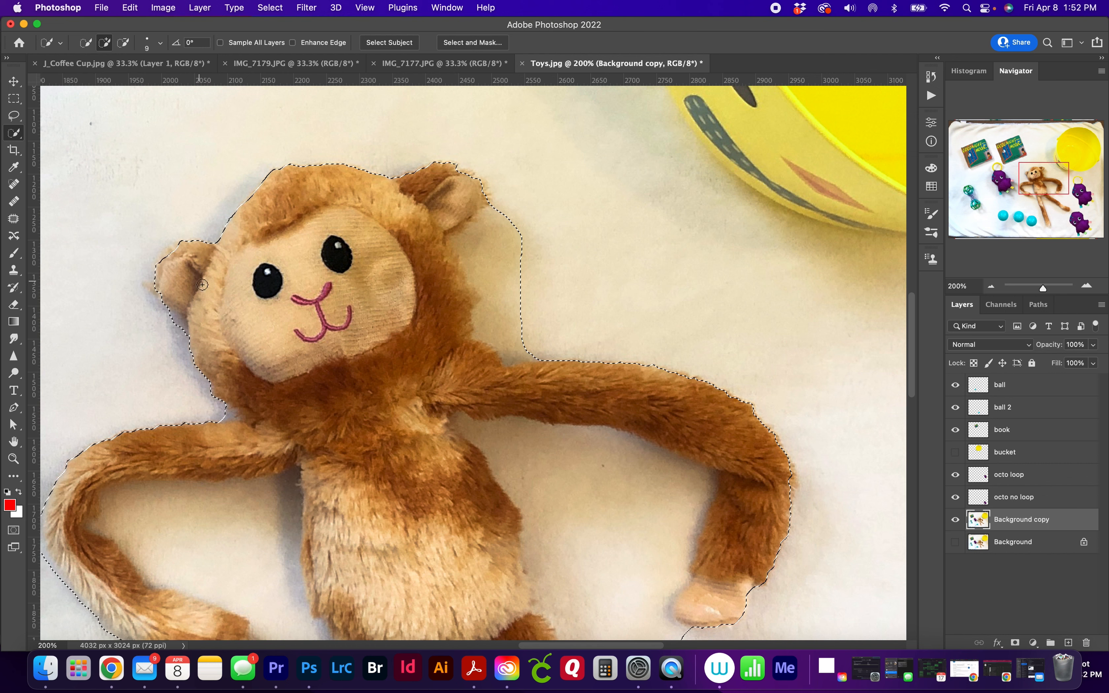
key("alt")
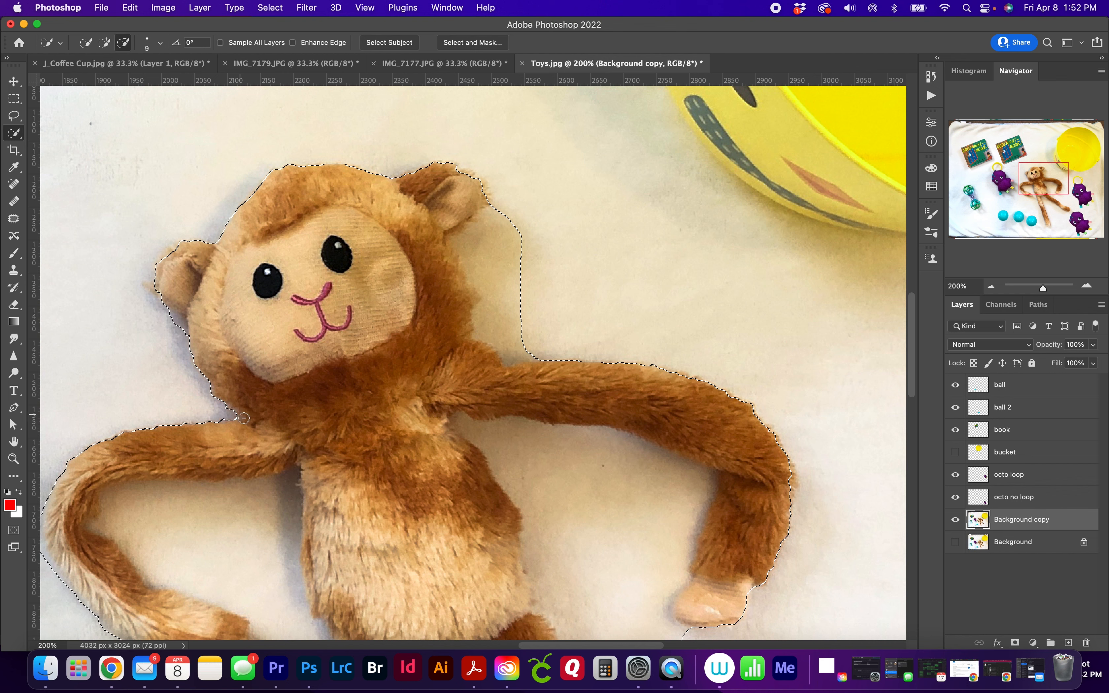
Step: Subtract the background between the monkey's right-hand ear and arm from the selection, undoing the last stray stroke
key("alt")
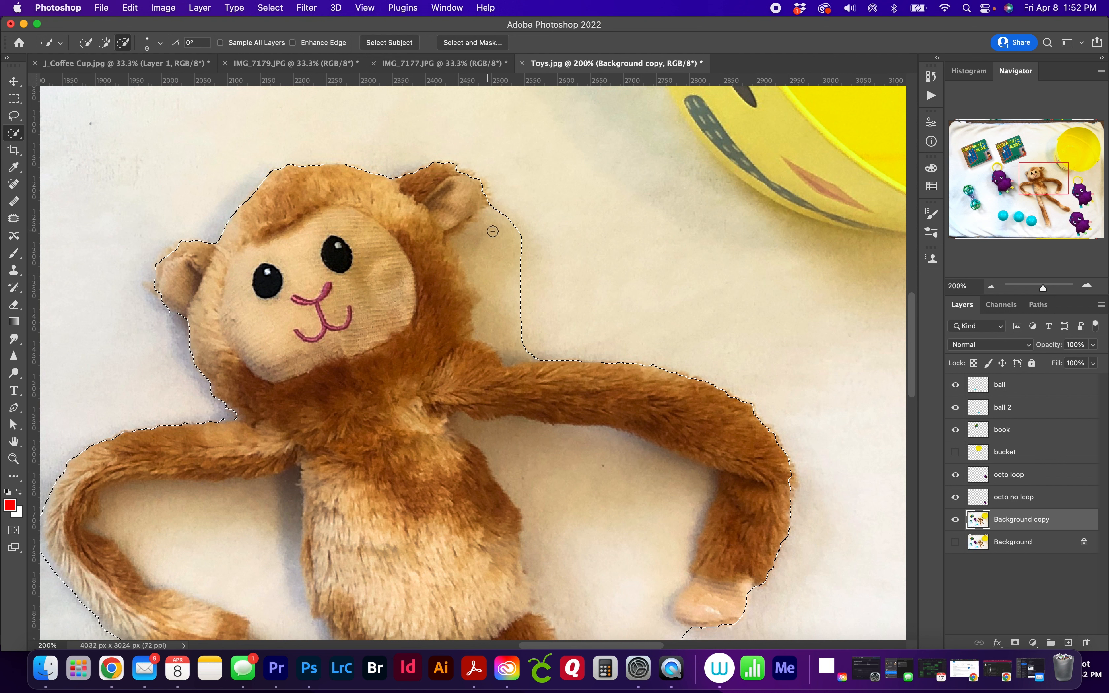
mouse_move(499, 213)
left_mouse_down()
mouse_move(461, 253)
mouse_move(483, 271)
mouse_move(495, 320)
left_mouse_up()
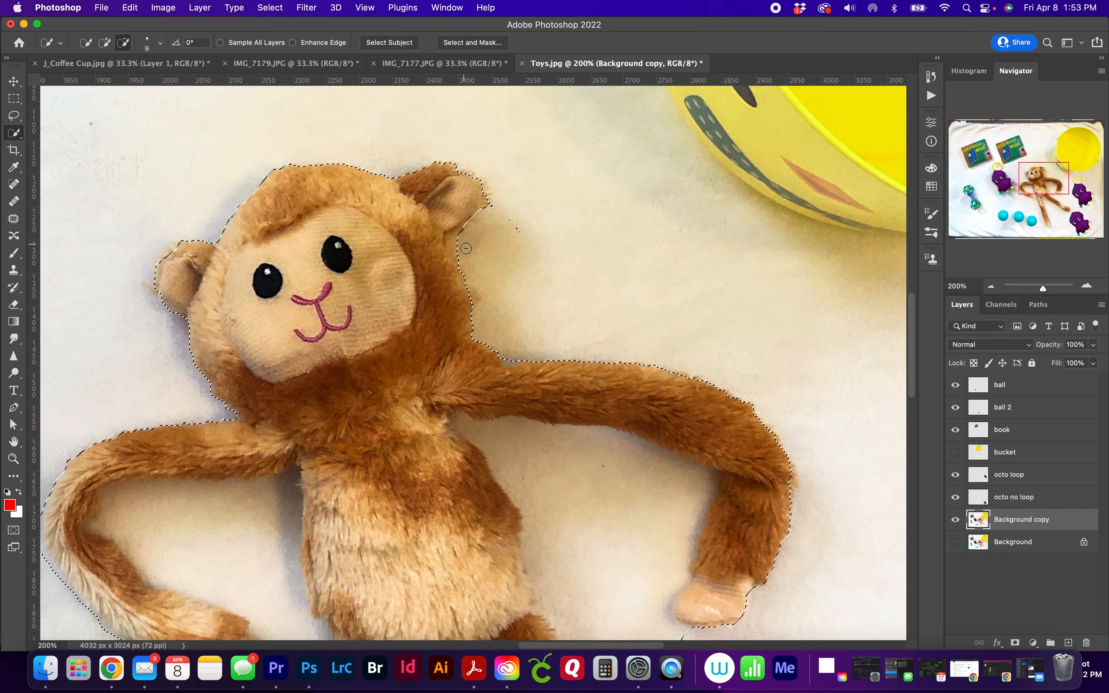
key("super+z")
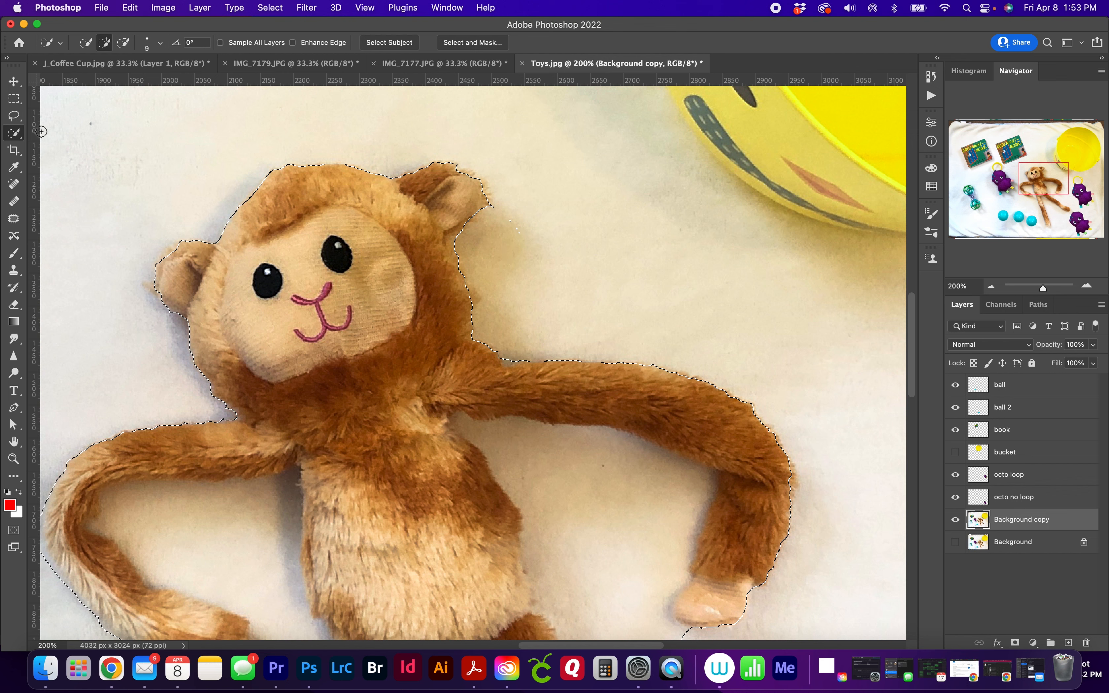
Step: Remove the stray selected specks beside the right-hand ear with the Lasso, and touch up the ear's outer edge with Quick Selection
left_click(14, 115)
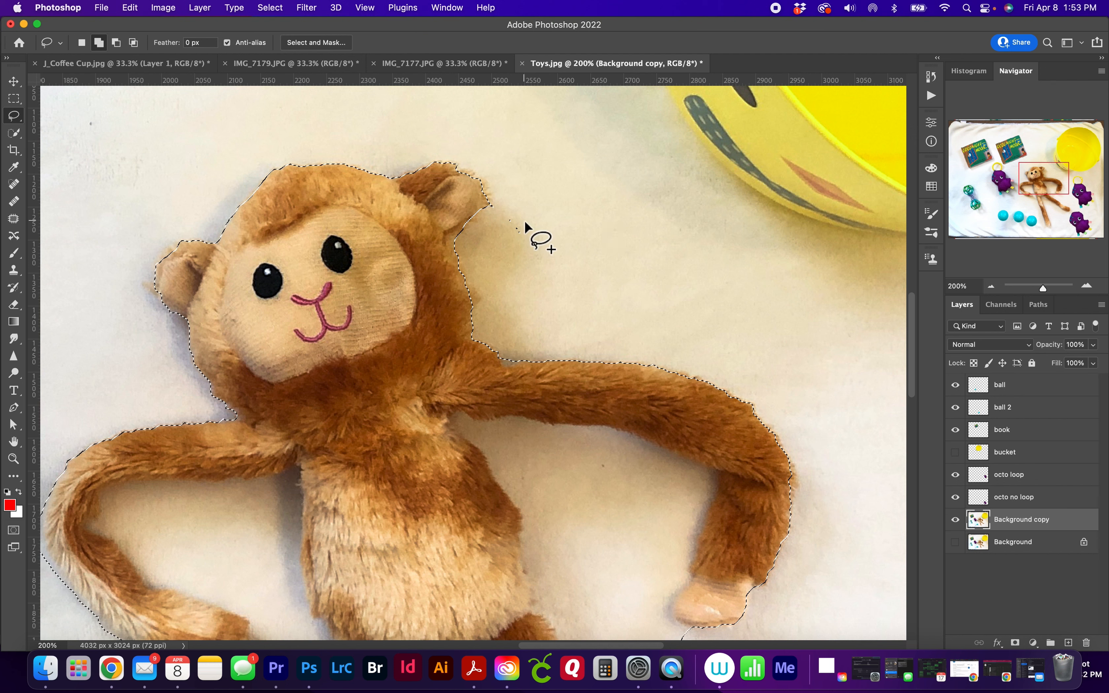
mouse_move(525, 221)
left_mouse_down("alt")
mouse_move(499, 221)
mouse_move(515, 240)
mouse_move(530, 241)
mouse_move(521, 219)
left_mouse_up("alt")
key("shift")
left_click(14, 133)
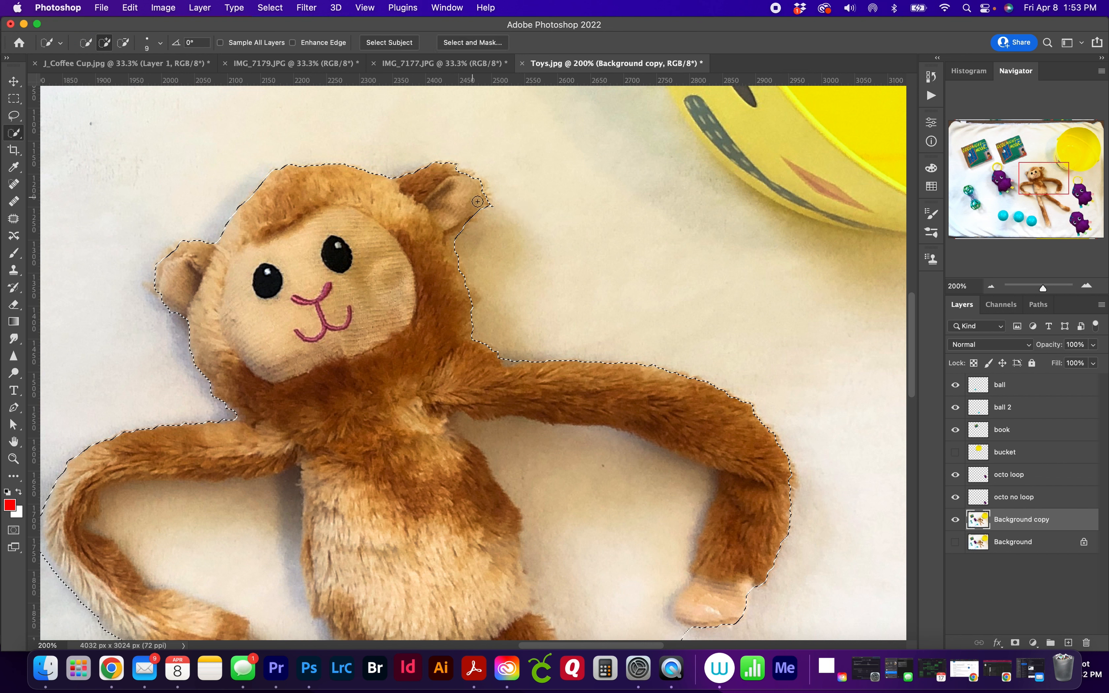
mouse_move(489, 199)
left_mouse_down()
mouse_move(475, 181)
mouse_move(447, 176)
left_mouse_up()
Step: Subtract the background enclosed by the monkey's torso, right-hand arm and right-hand leg from the selection
key("space")
left_click_drag(614, 338, 543, 149)
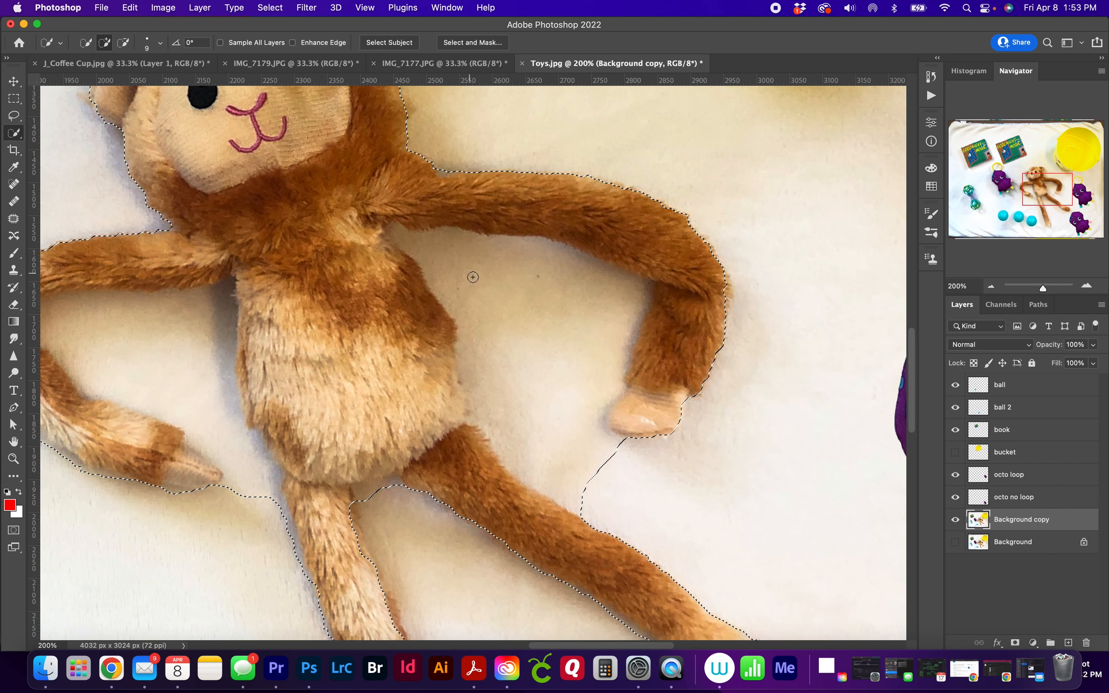
mouse_move(449, 262)
left_mouse_down()
mouse_move(502, 299)
mouse_move(527, 391)
mouse_move(552, 407)
left_mouse_up()
left_click_drag(597, 443, 611, 461)
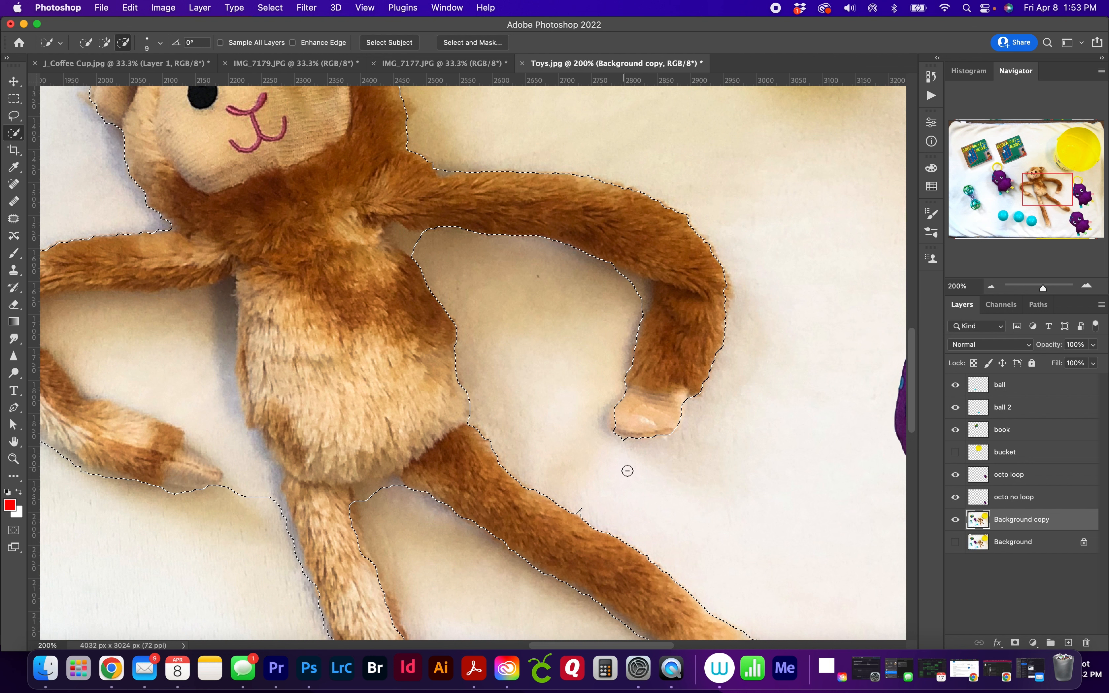
Step: Clean up the selection beside the right-hand leg, restore the right-hand paw's edge, and subtract the background in the right-hand armpit
left_click_drag(592, 520, 574, 505)
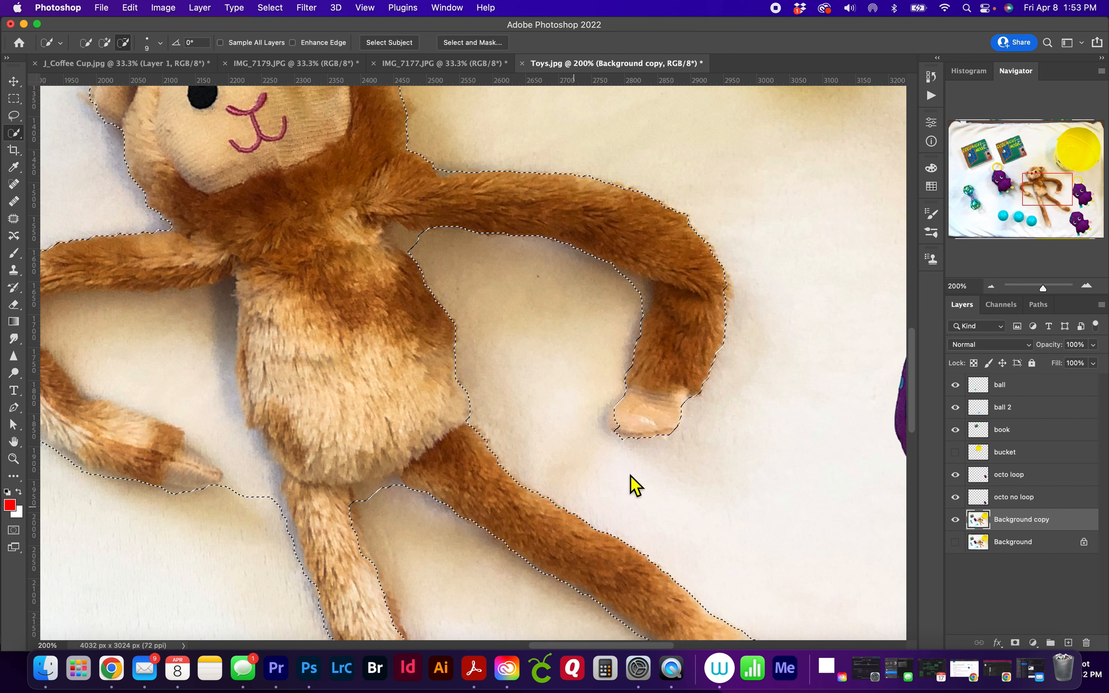
left_click_drag(619, 417, 618, 429)
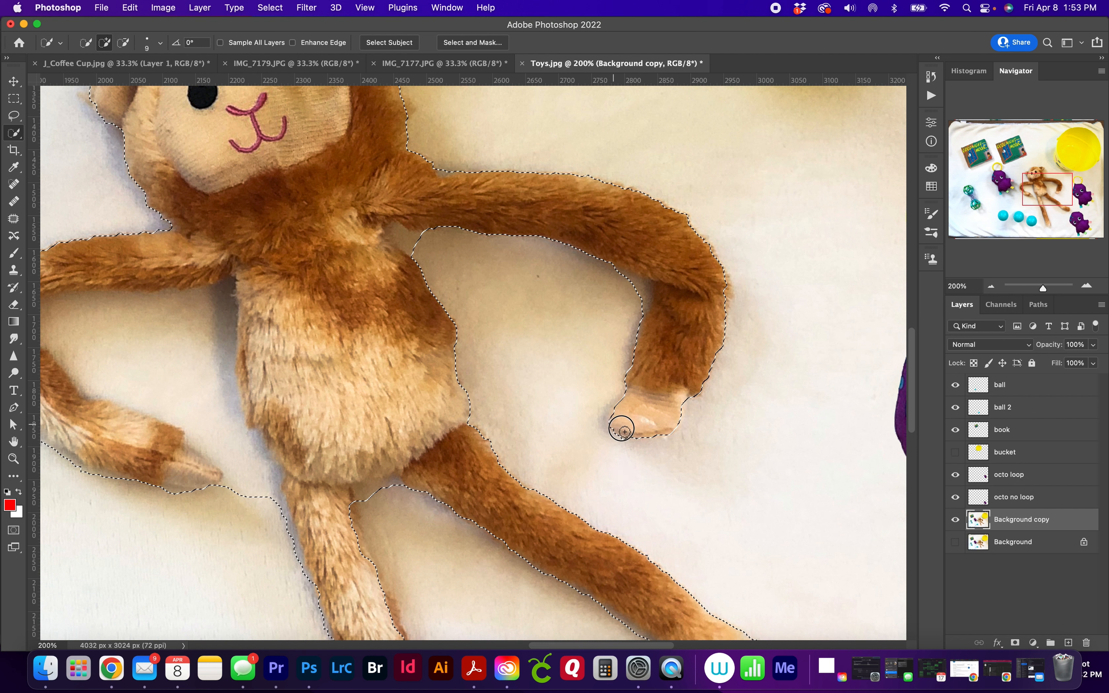
key("alt")
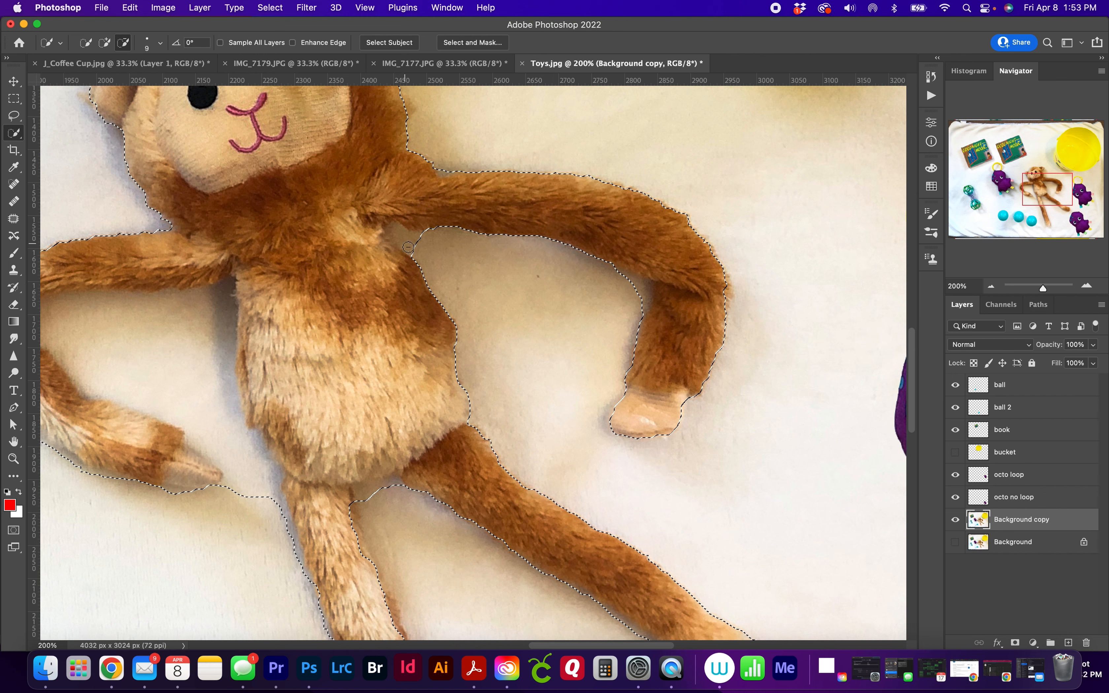
left_click_drag(415, 248, 398, 238)
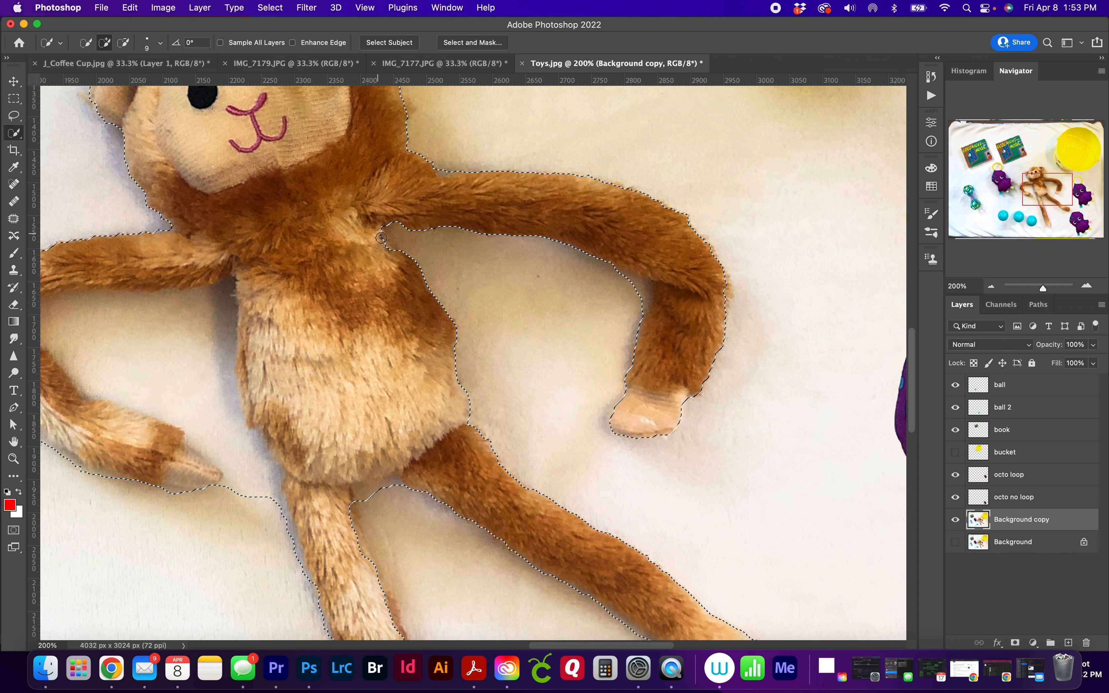
key("alt")
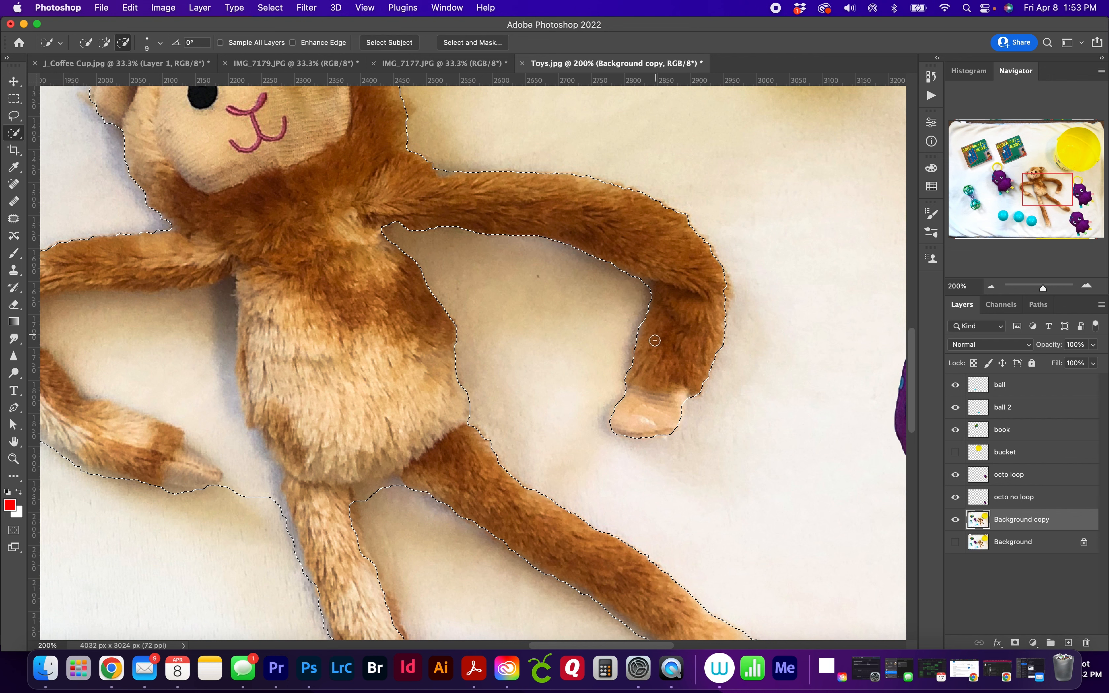
Step: Refine the Quick Selection between the monkey's legs and along the outer edge of its left-hand arm
left_click_drag(351, 375, 462, 303)
left_click_drag(470, 425, 505, 416)
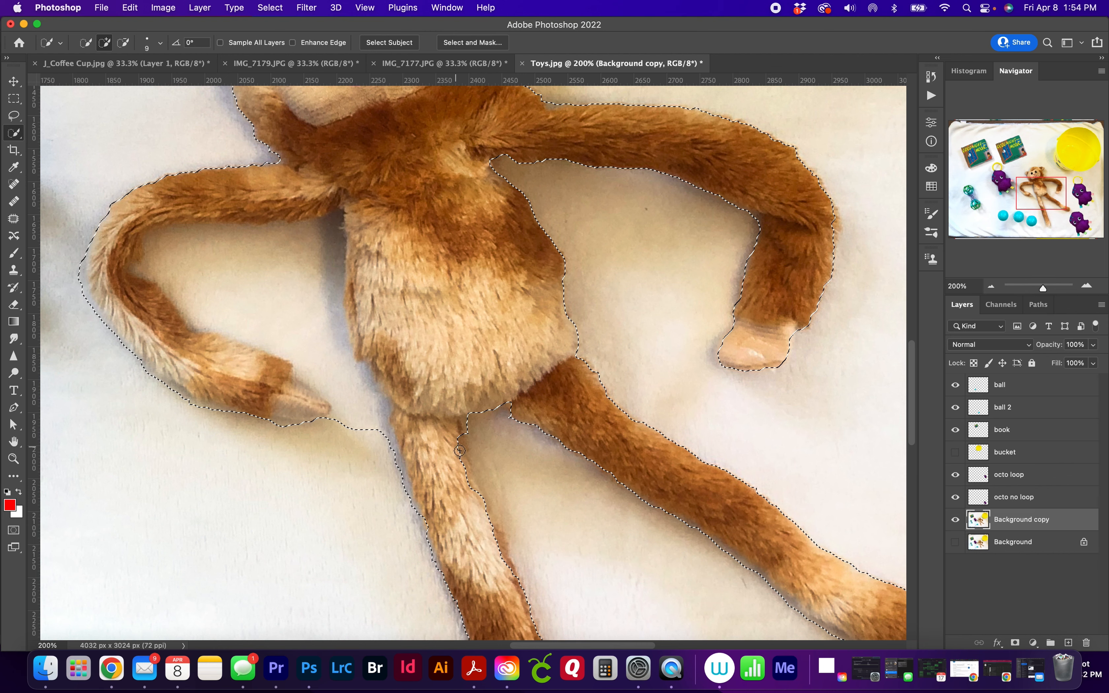
left_click_drag(460, 445, 504, 556)
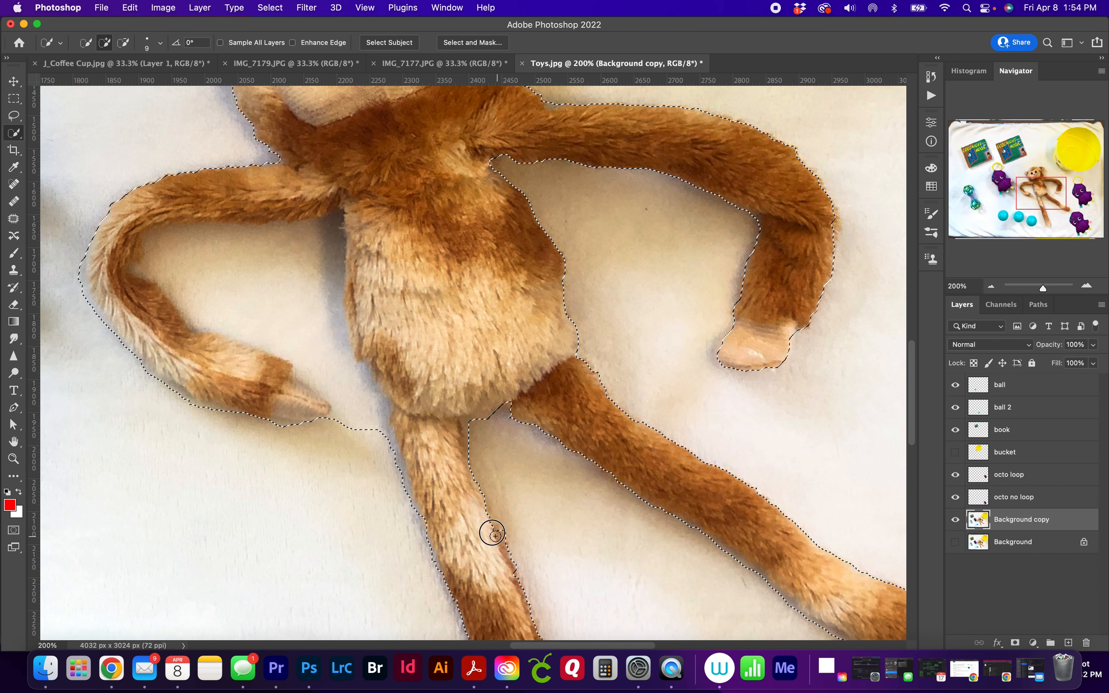
mouse_move(498, 488)
left_mouse_down()
mouse_move(495, 404)
mouse_move(516, 486)
left_mouse_up()
left_click_drag(471, 394, 484, 399)
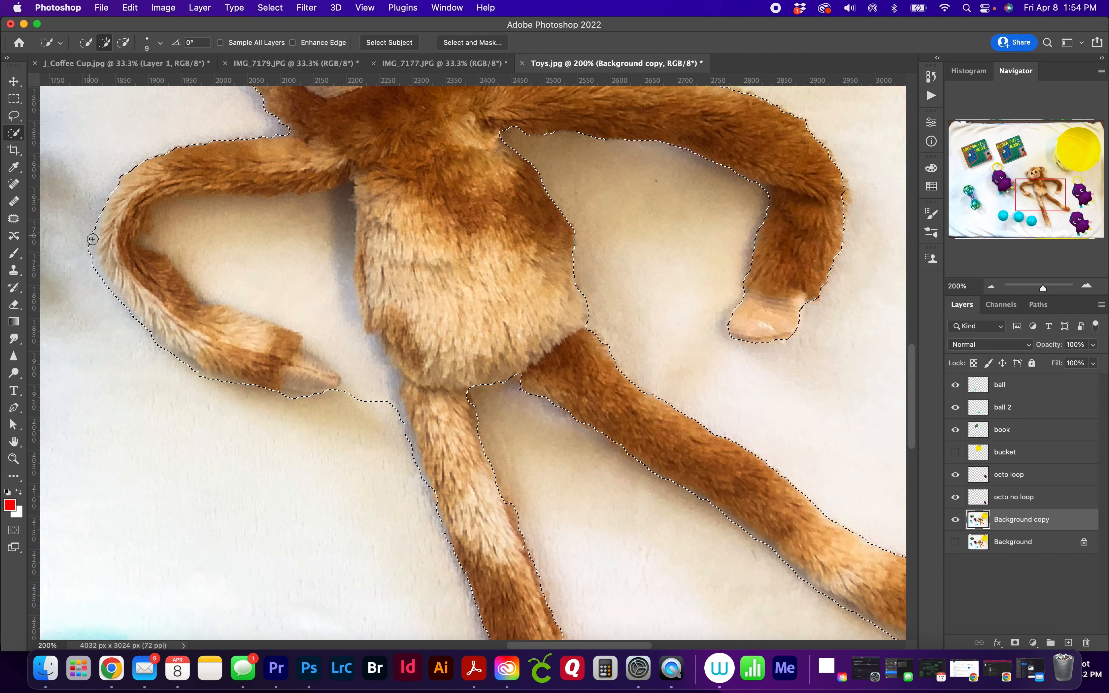
mouse_move(86, 218)
left_mouse_down()
mouse_move(100, 285)
mouse_move(128, 310)
mouse_move(112, 218)
mouse_move(126, 197)
mouse_move(104, 220)
mouse_move(109, 250)
mouse_move(99, 235)
mouse_move(116, 267)
left_mouse_up()
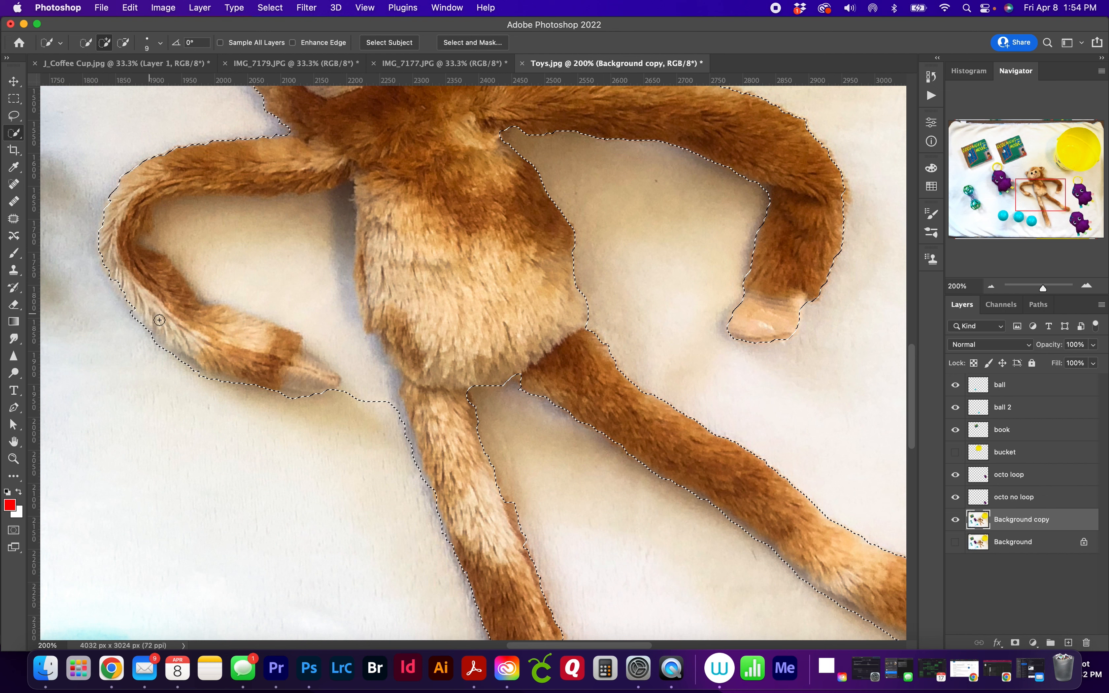
left_click_drag(133, 301, 120, 287)
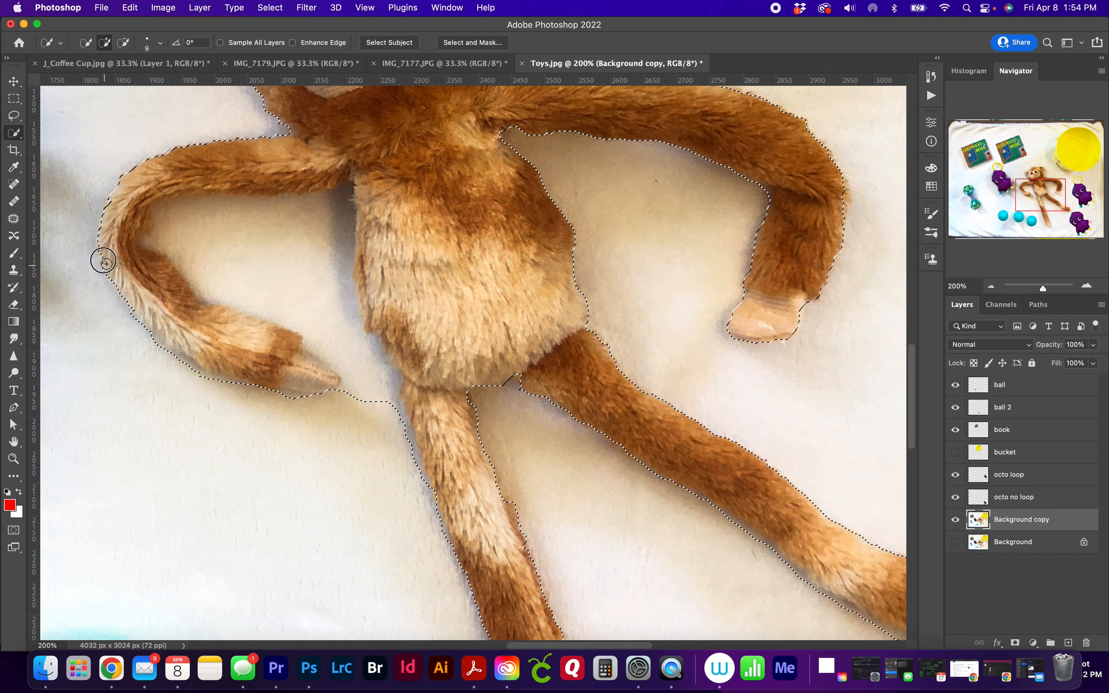
key("alt")
mouse_move(163, 349)
left_mouse_down()
mouse_move(241, 394)
mouse_move(217, 392)
mouse_move(251, 387)
mouse_move(227, 385)
left_mouse_up()
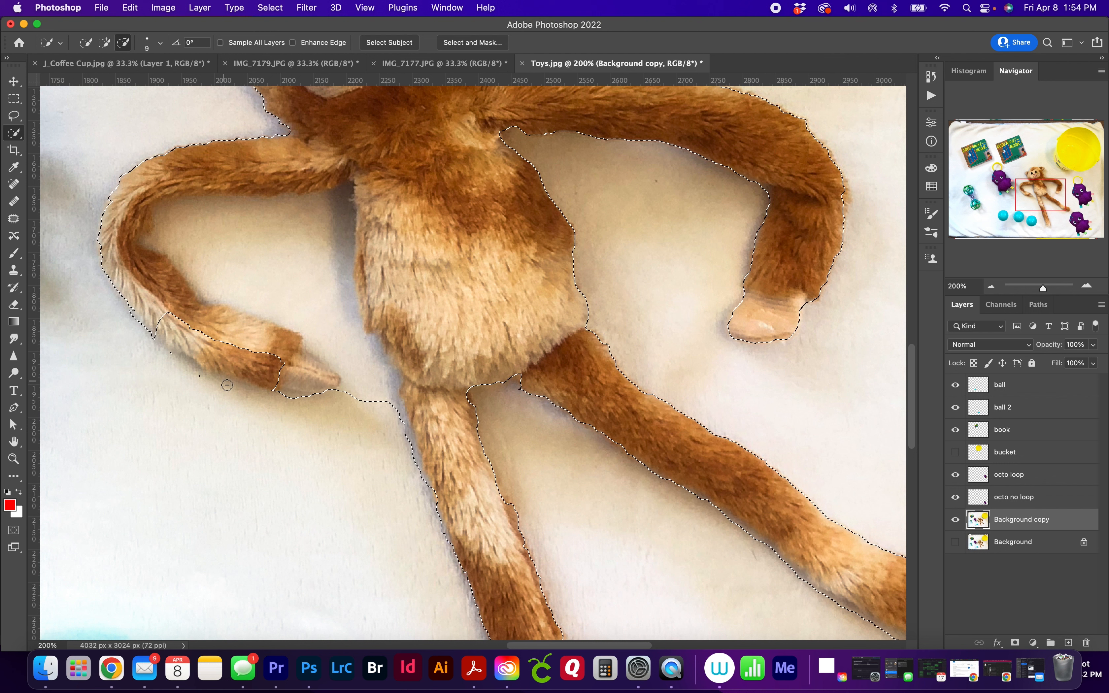
key("super+z")
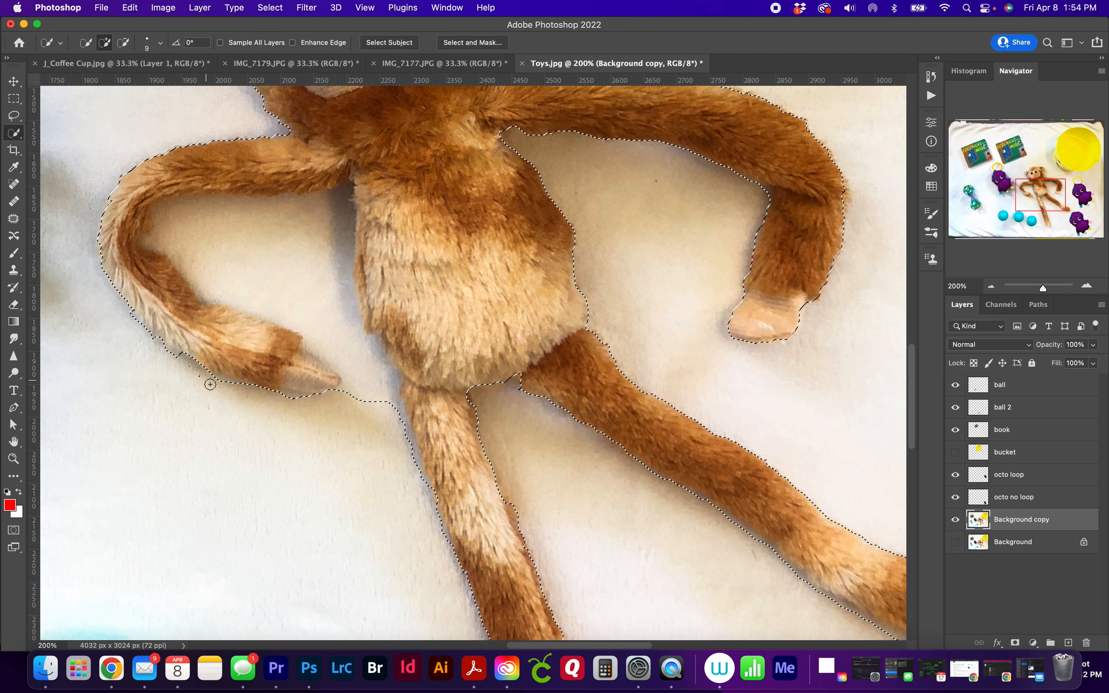
key("alt")
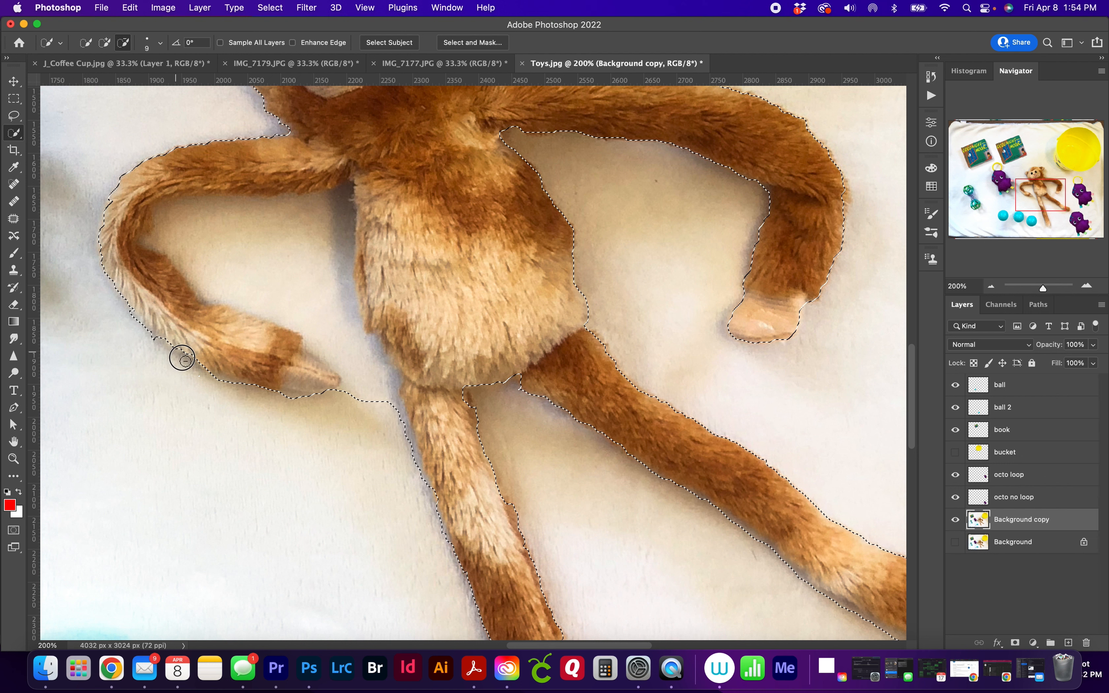
mouse_move(188, 365)
left_mouse_down()
mouse_move(155, 340)
mouse_move(235, 390)
mouse_move(322, 395)
left_mouse_up()
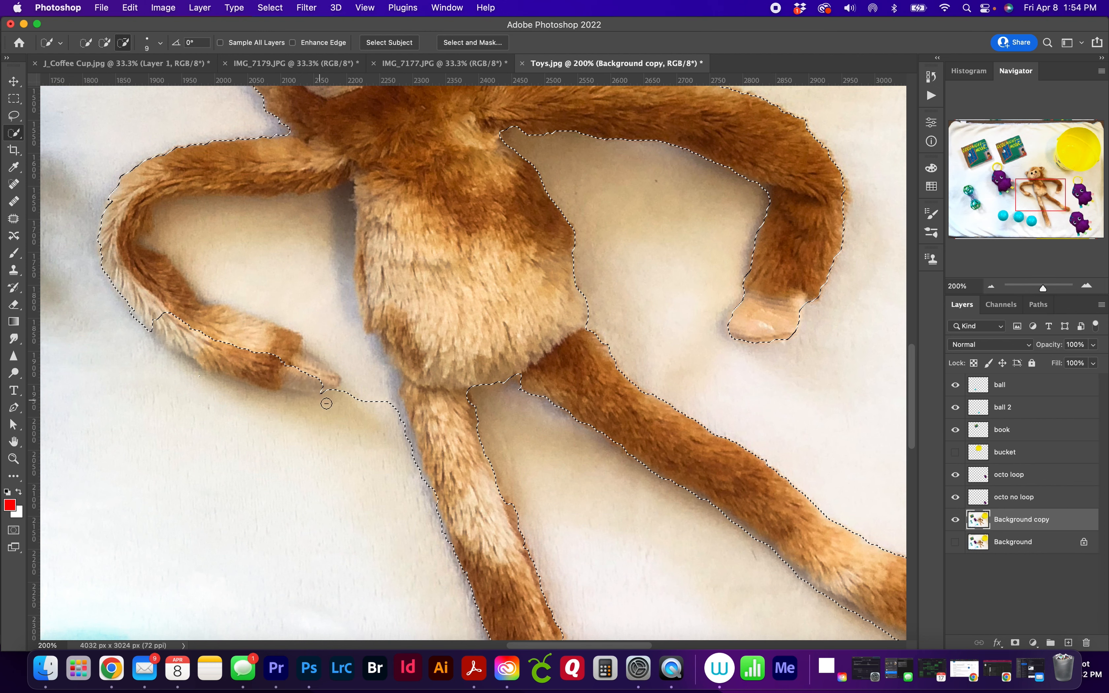
key("super+z")
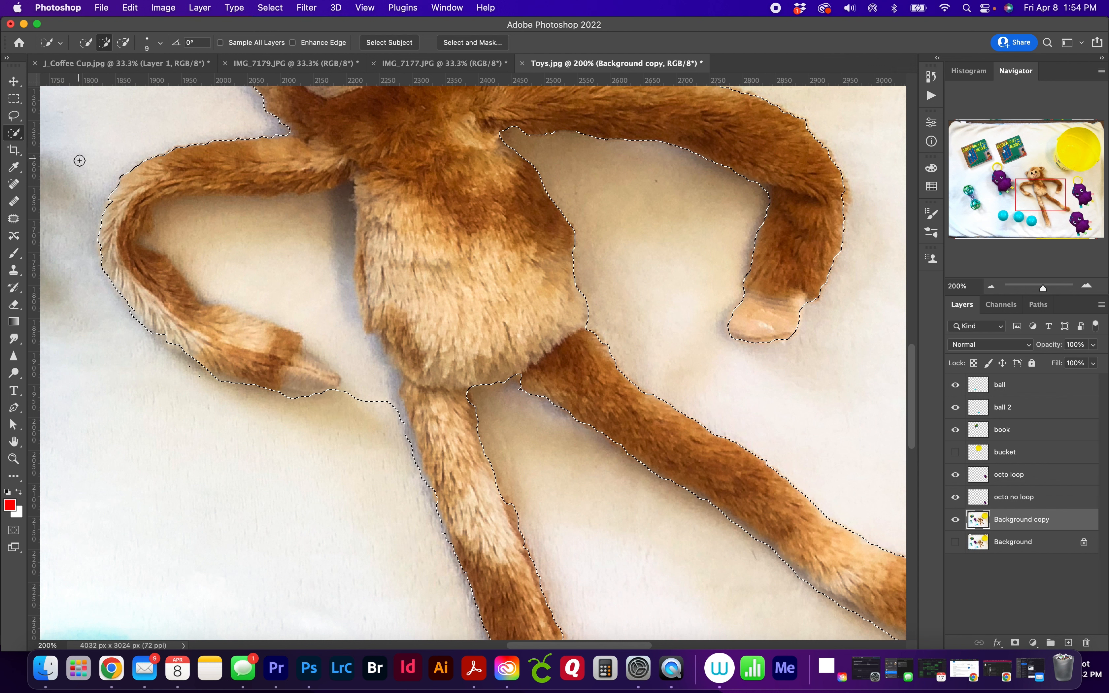
Step: Start a subtracting Magnetic Lasso outline beneath the left-hand forearm and trace it around the paw and back along the forearm
right_click(16, 136)
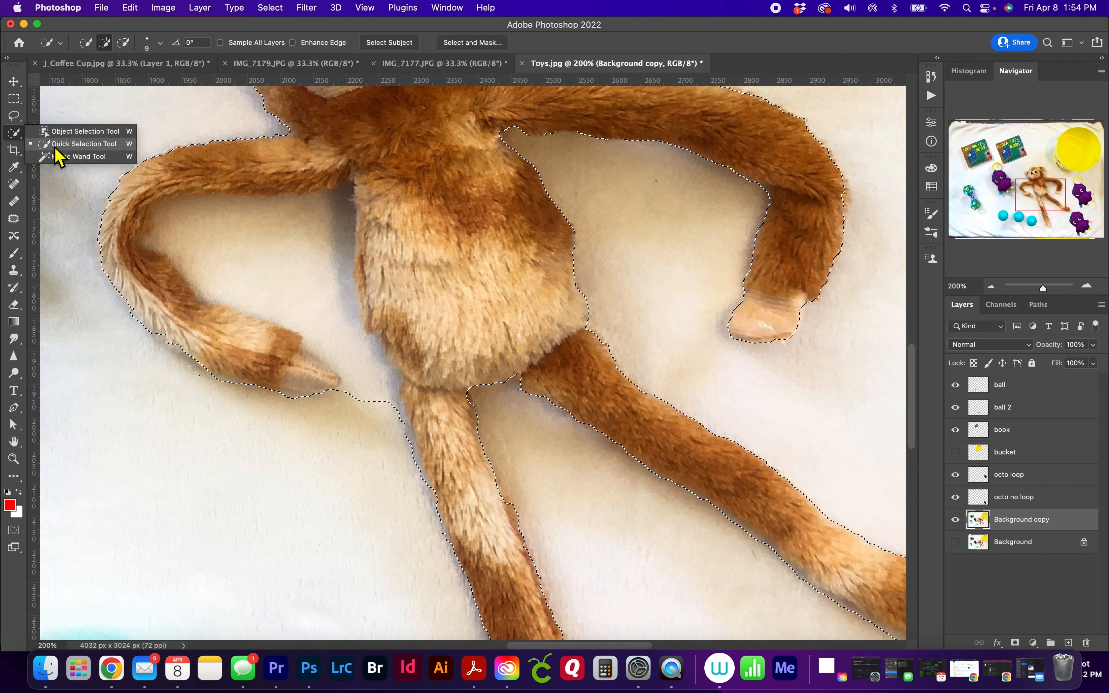
left_click(13, 117)
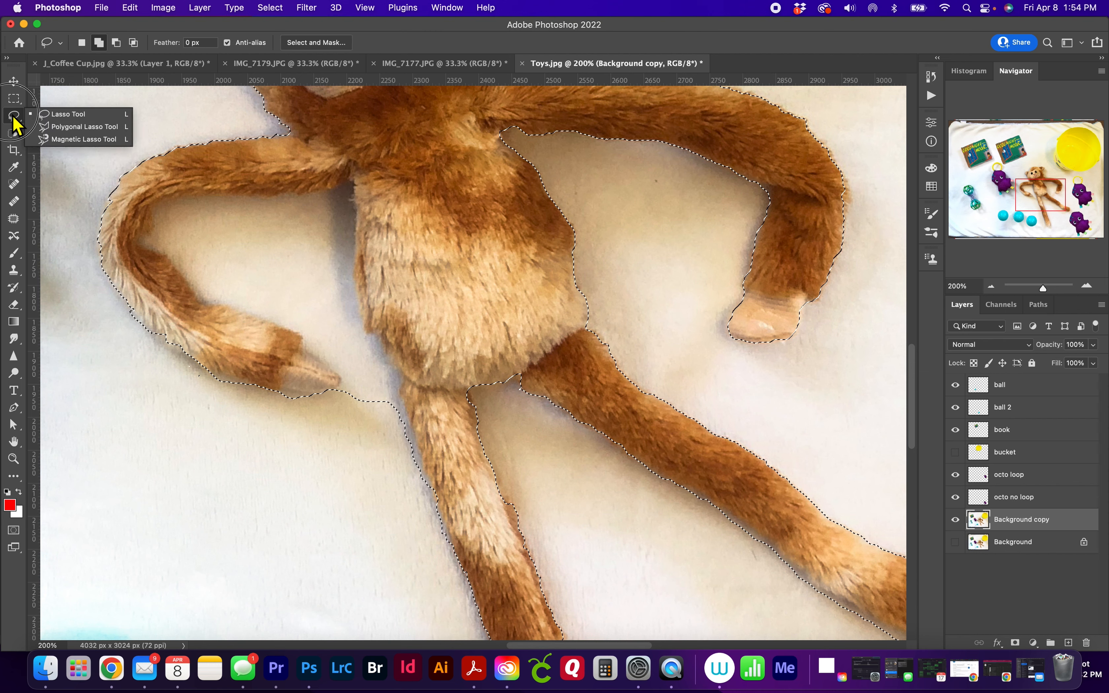
left_click(59, 140)
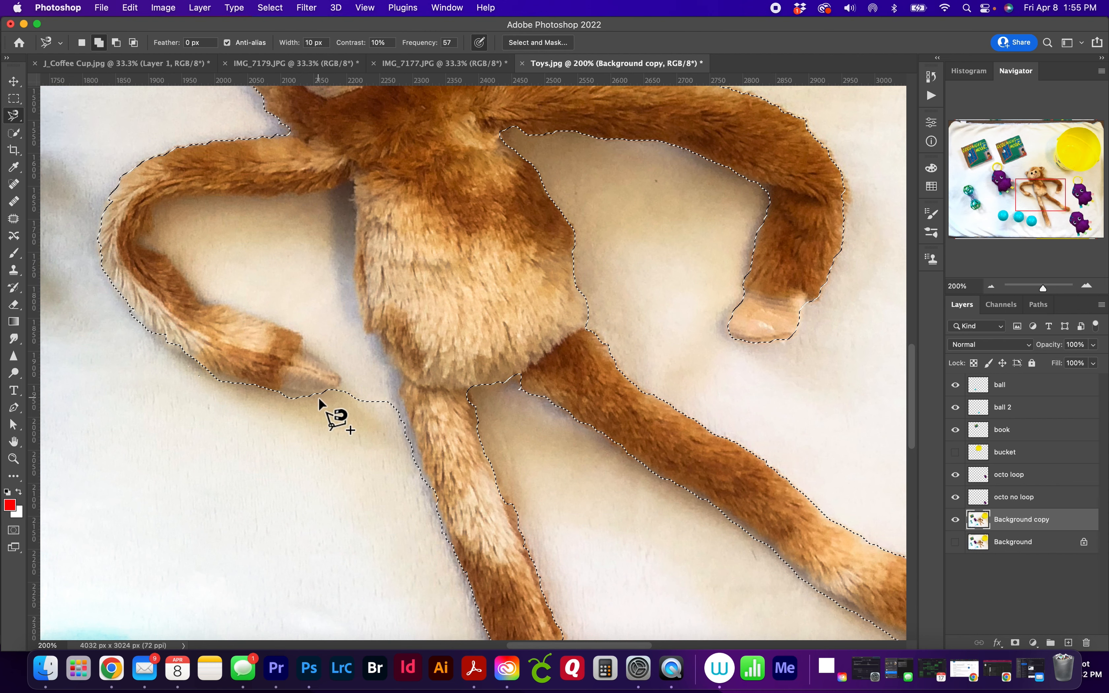
key("alt")
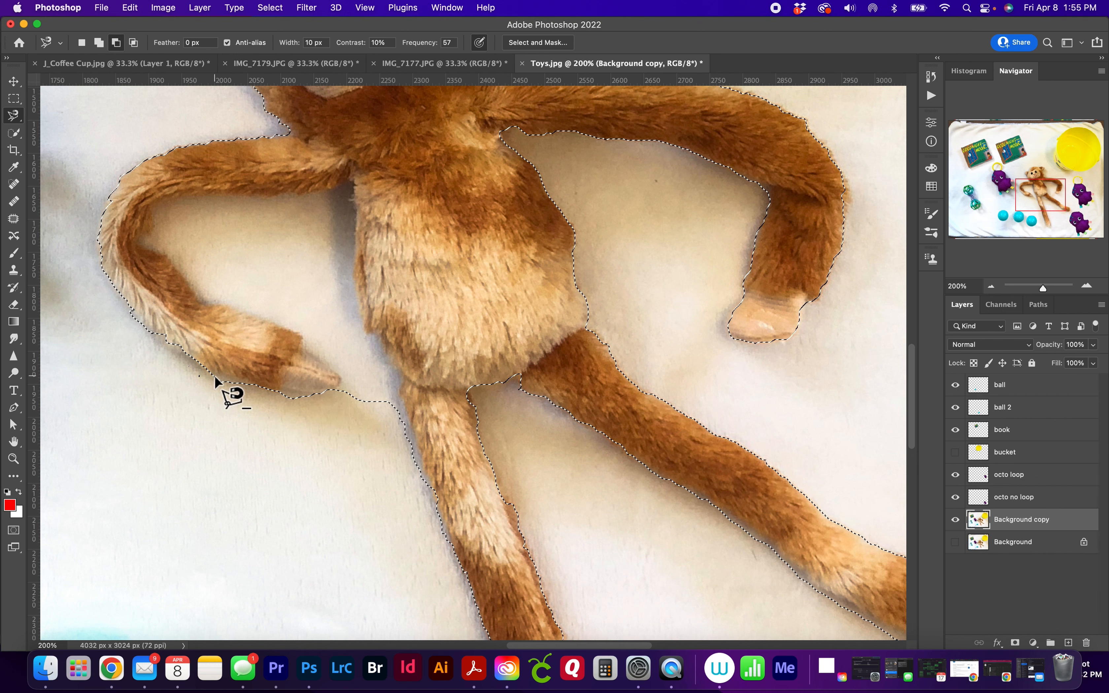
left_click(187, 355, "alt")
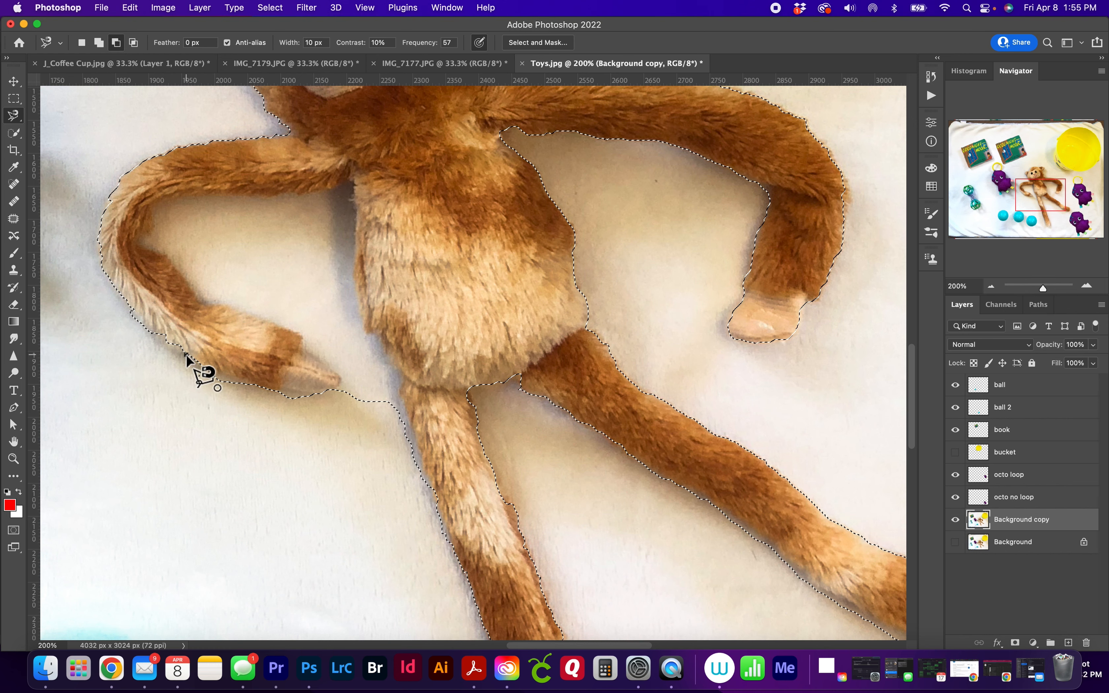
left_click(186, 372, "alt")
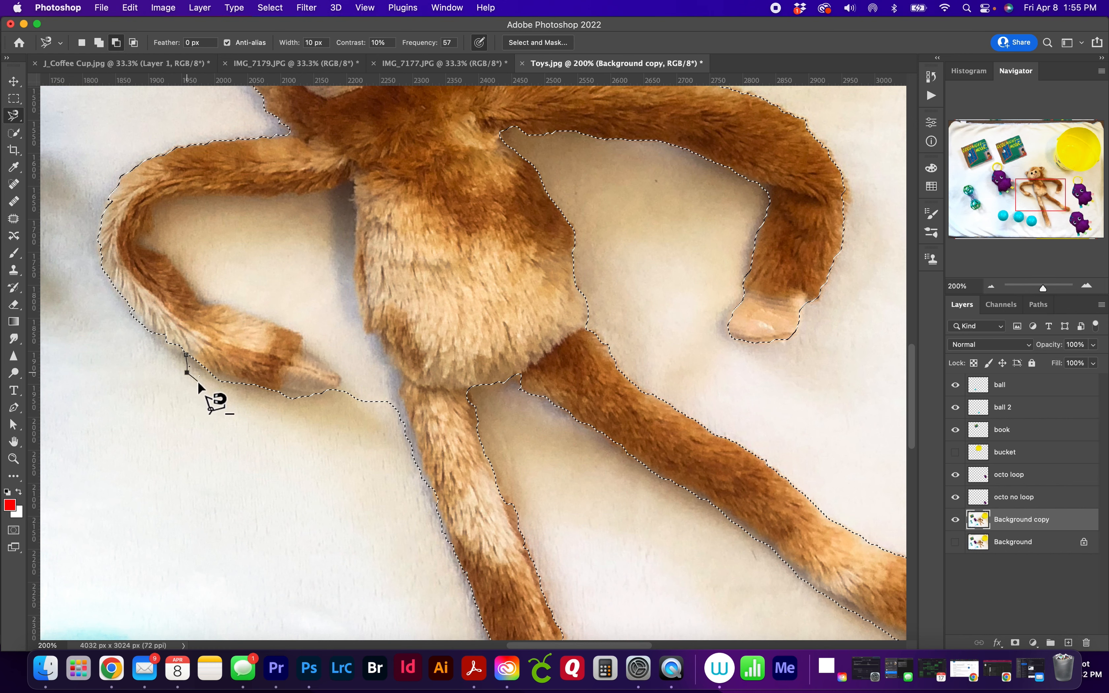
left_click(205, 384)
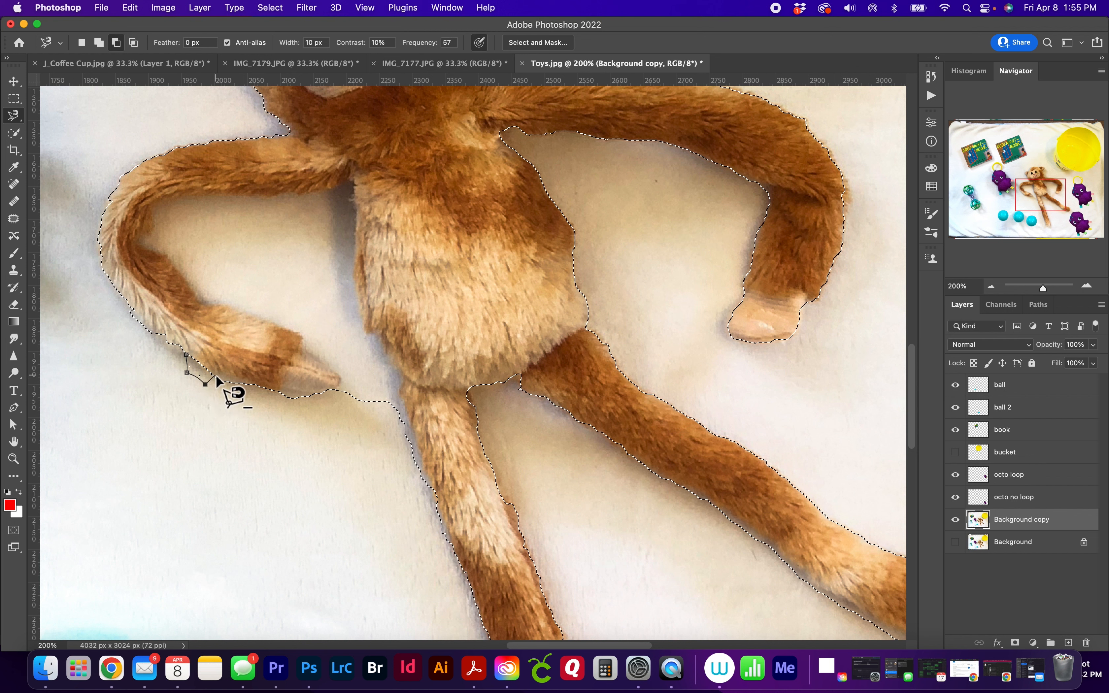
left_click(215, 375)
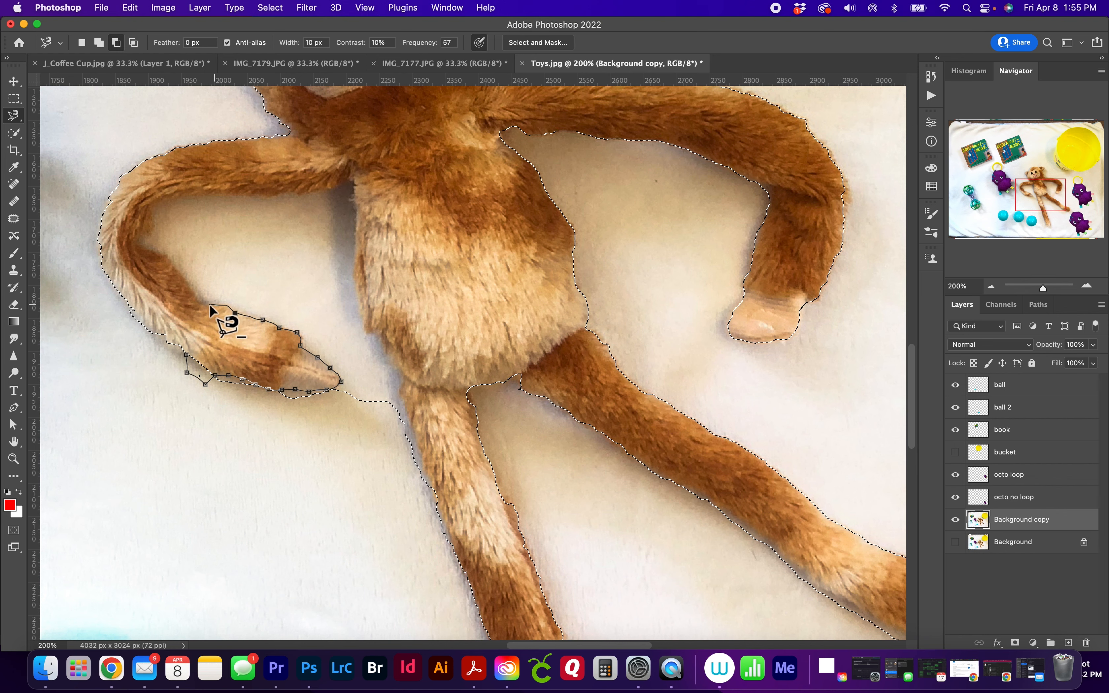
Step: Continue the Magnetic Lasso outline inside the left-hand arm and down the torso and leg, correcting misplaced anchors, and close it to subtract the background
scroll(197, 305, "up", 1)
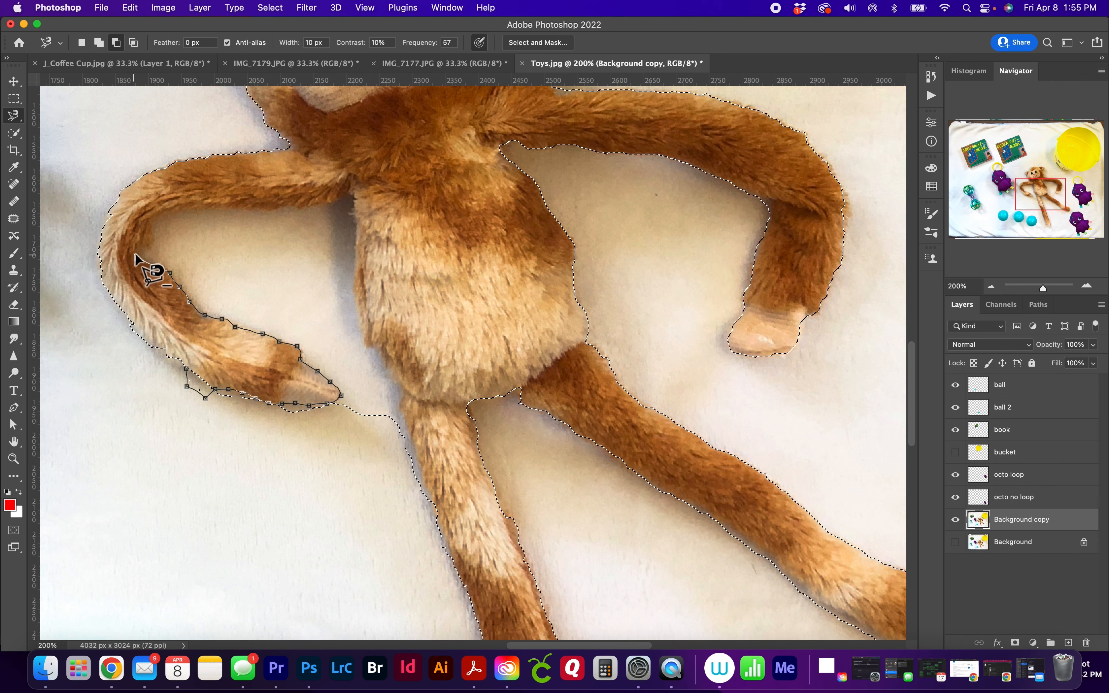
scroll(153, 252, "up", 1)
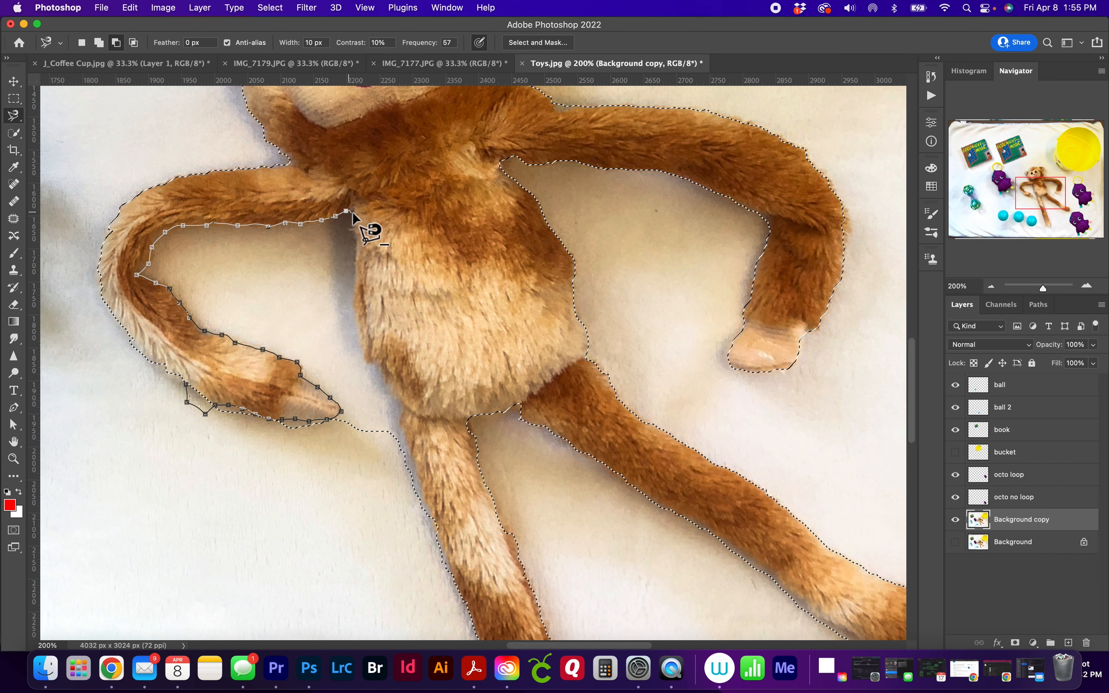
scroll(355, 228, "up", 1)
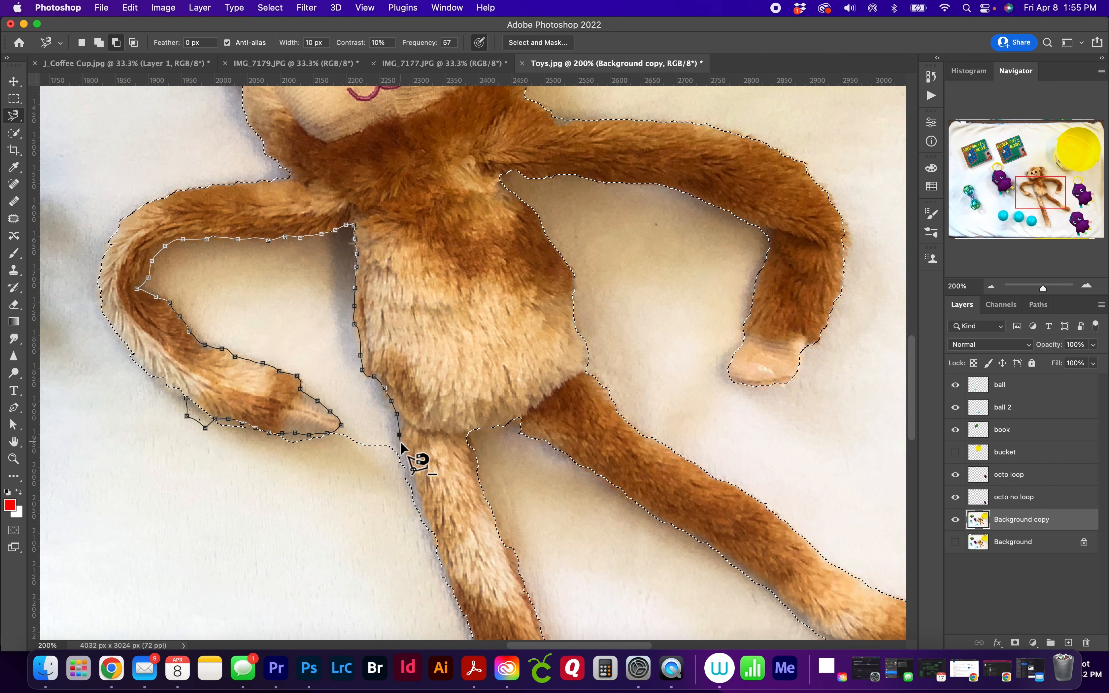
key("BackSpace")
key("BackSpace")
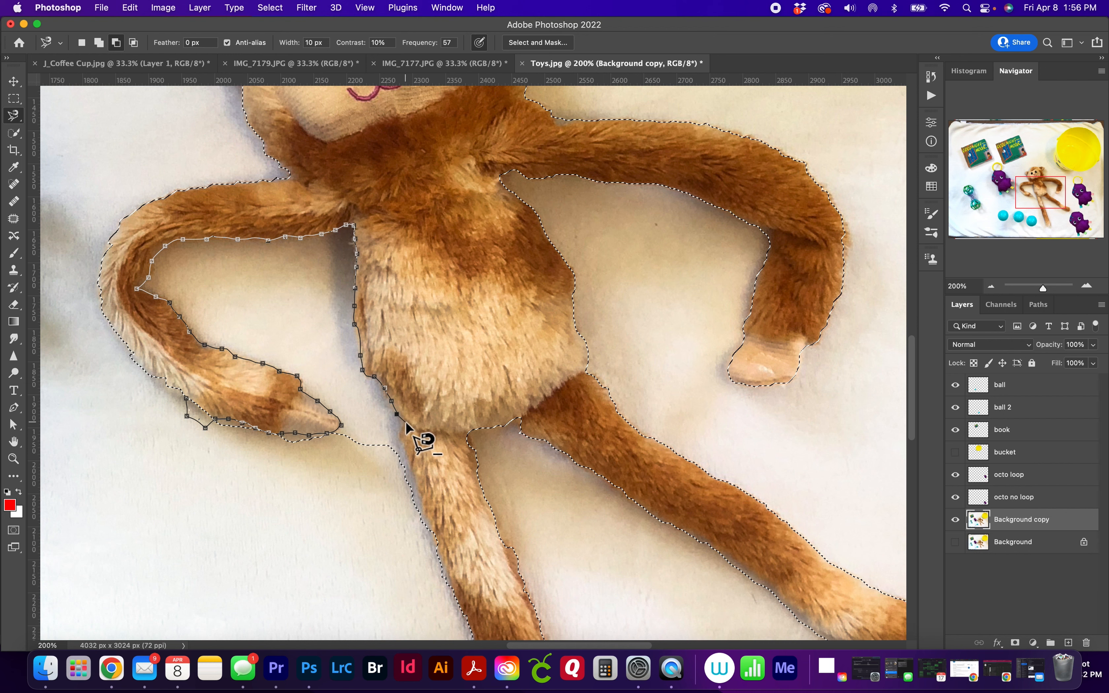
scroll(408, 459, "down", 2)
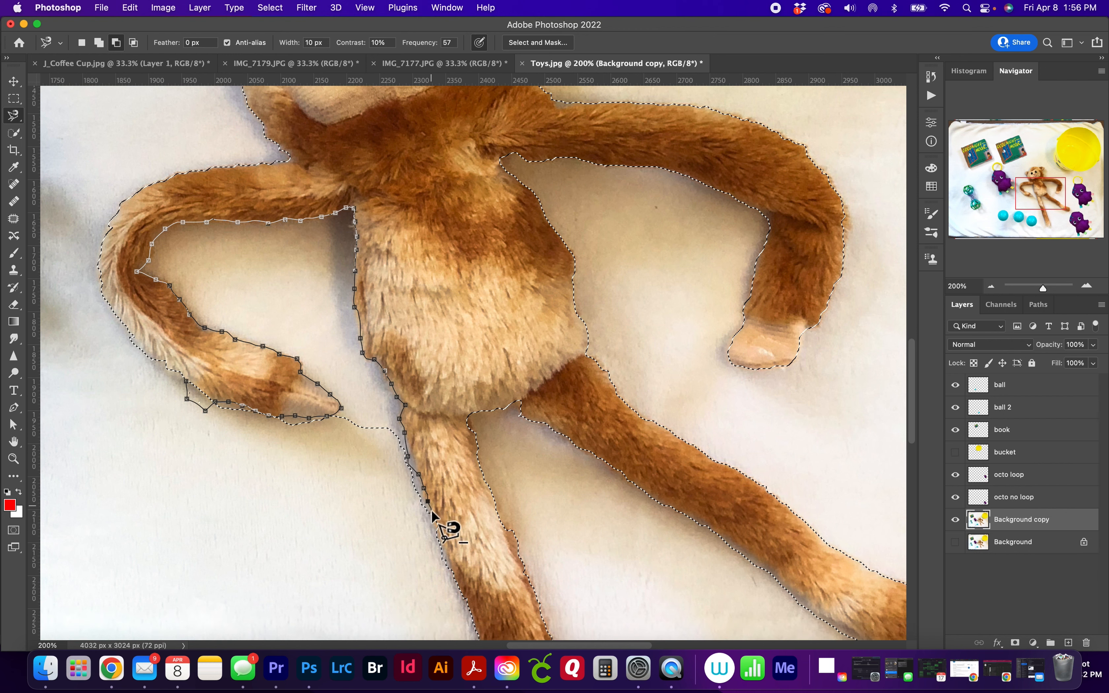
left_click(434, 526)
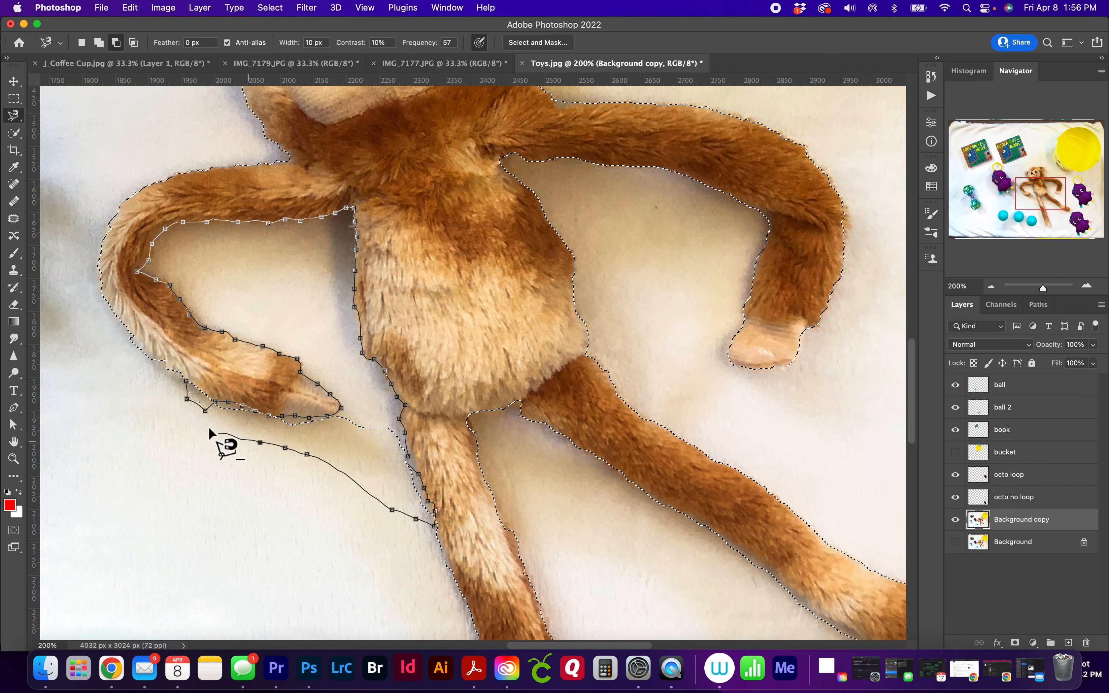
left_click(186, 389)
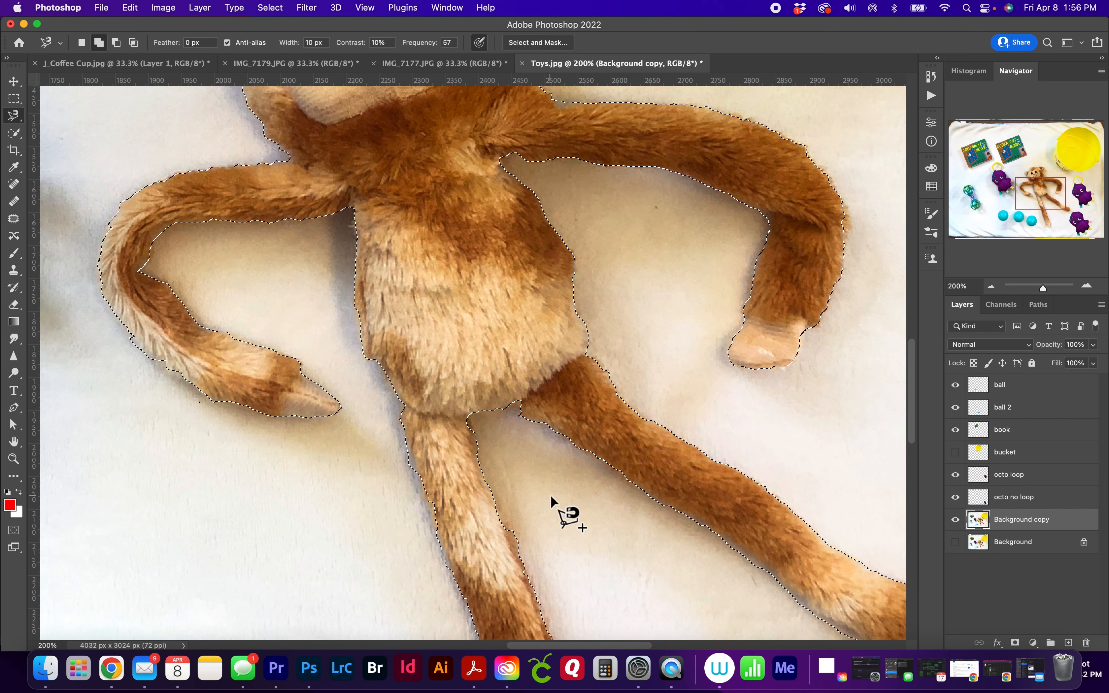
Step: Copy the selected monkey to a new layer and move the copy about 1207 px left and 215 px down
left_click_drag(567, 547, 452, 200)
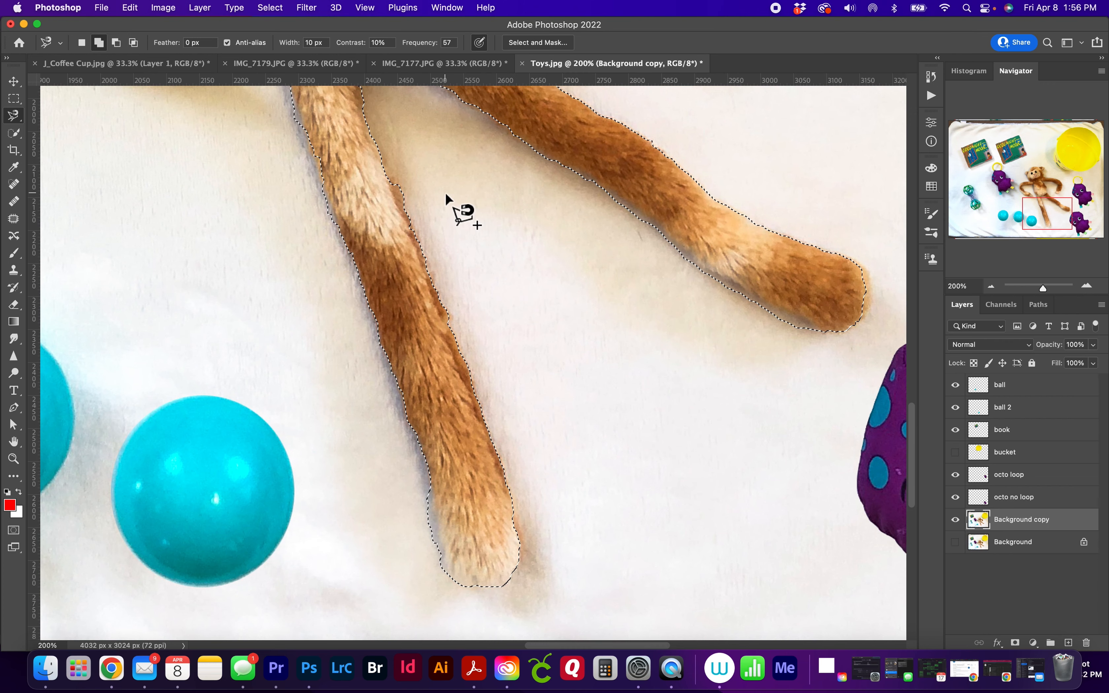
scroll(445, 195, "down", 5)
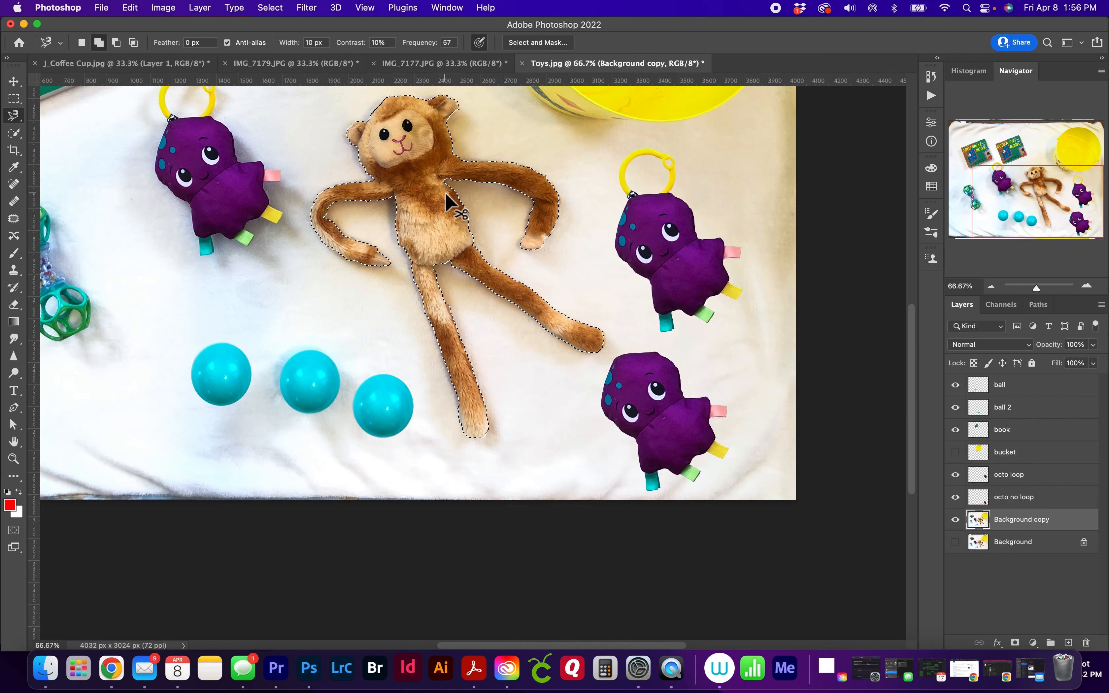
left_click_drag(451, 193, 478, 330)
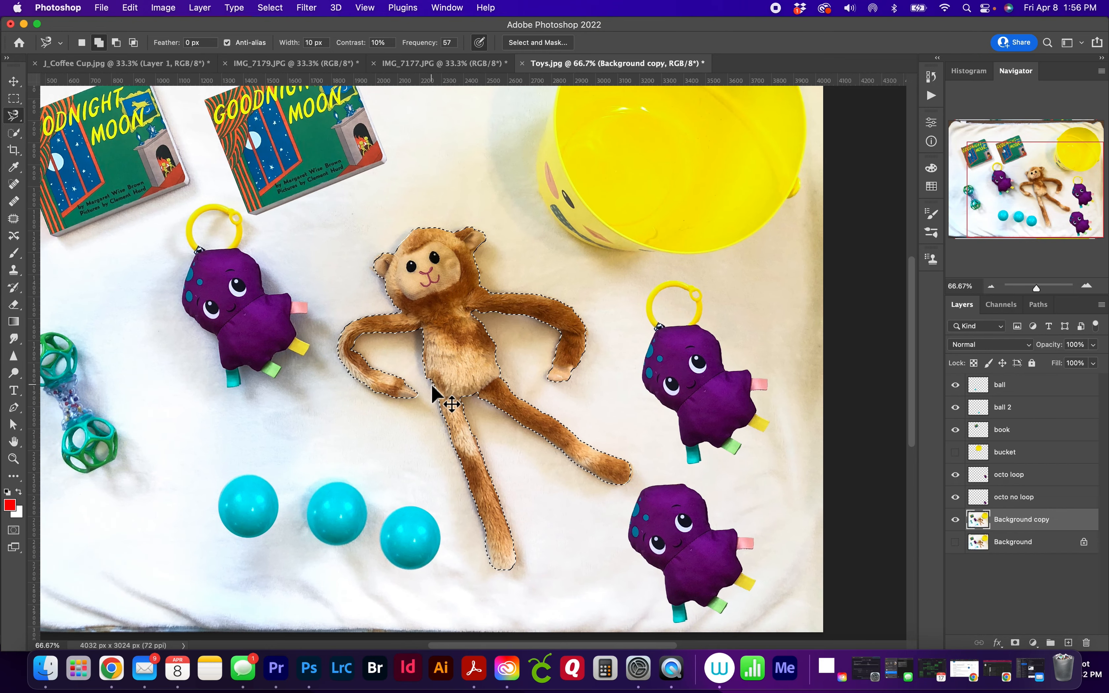
key("super+j")
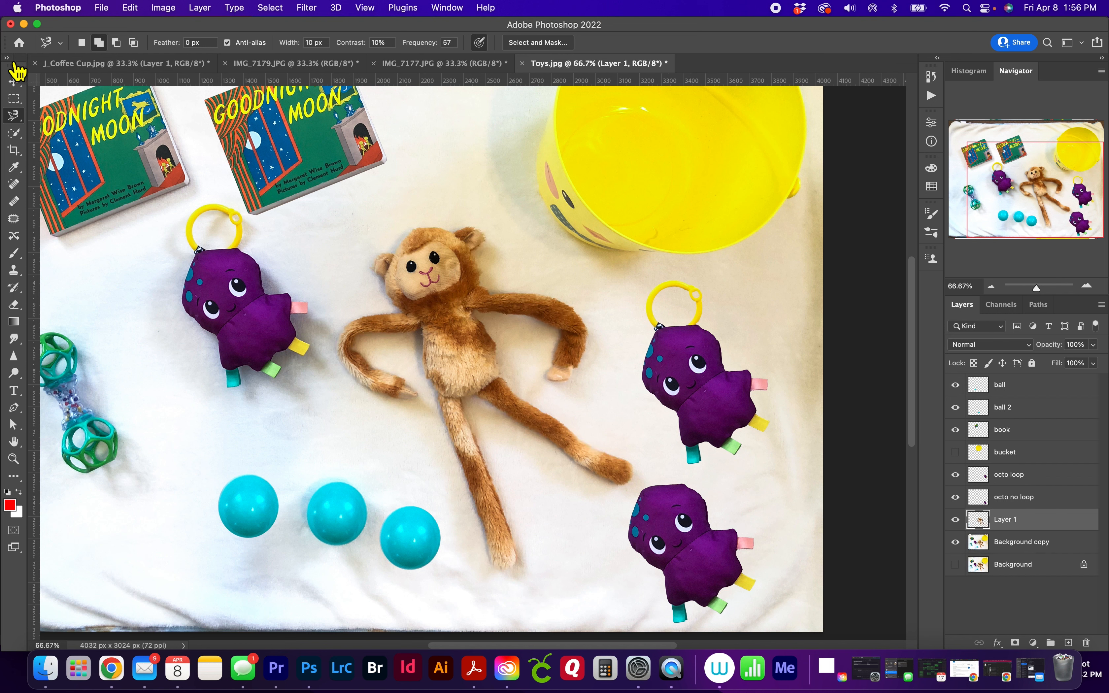
left_click(13, 81)
left_click_drag(472, 362, 218, 414)
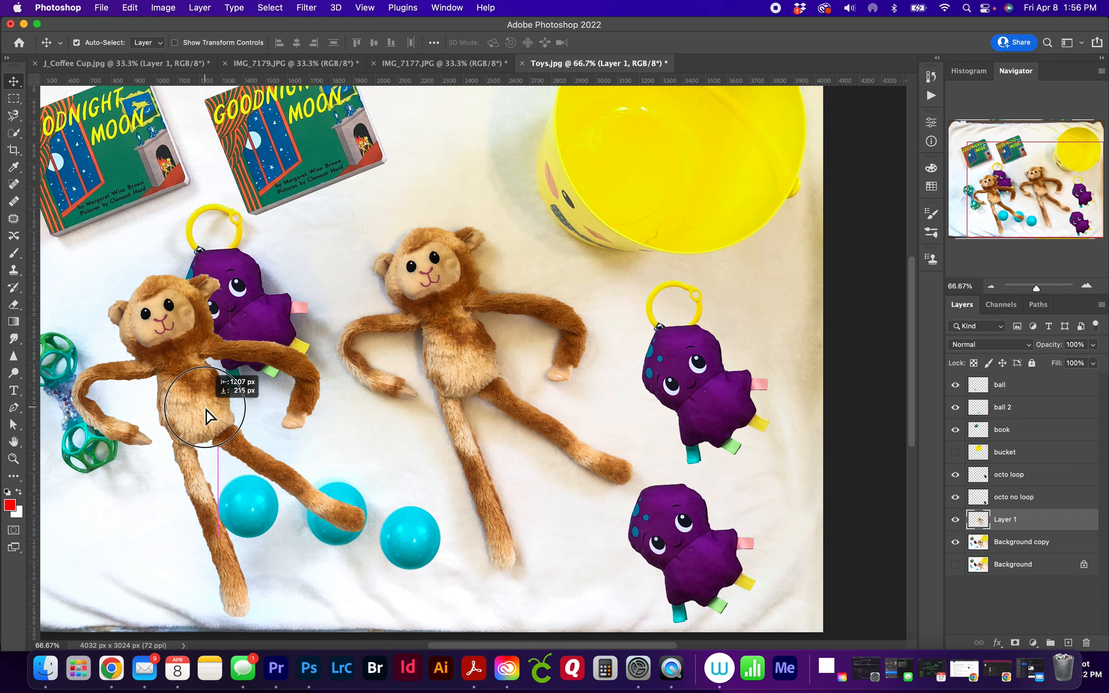
Step: Examine the cut edges of the moved monkey copy at 300% around its head, left-hand arm, paw and torso
left_click_drag(206, 411, 224, 405)
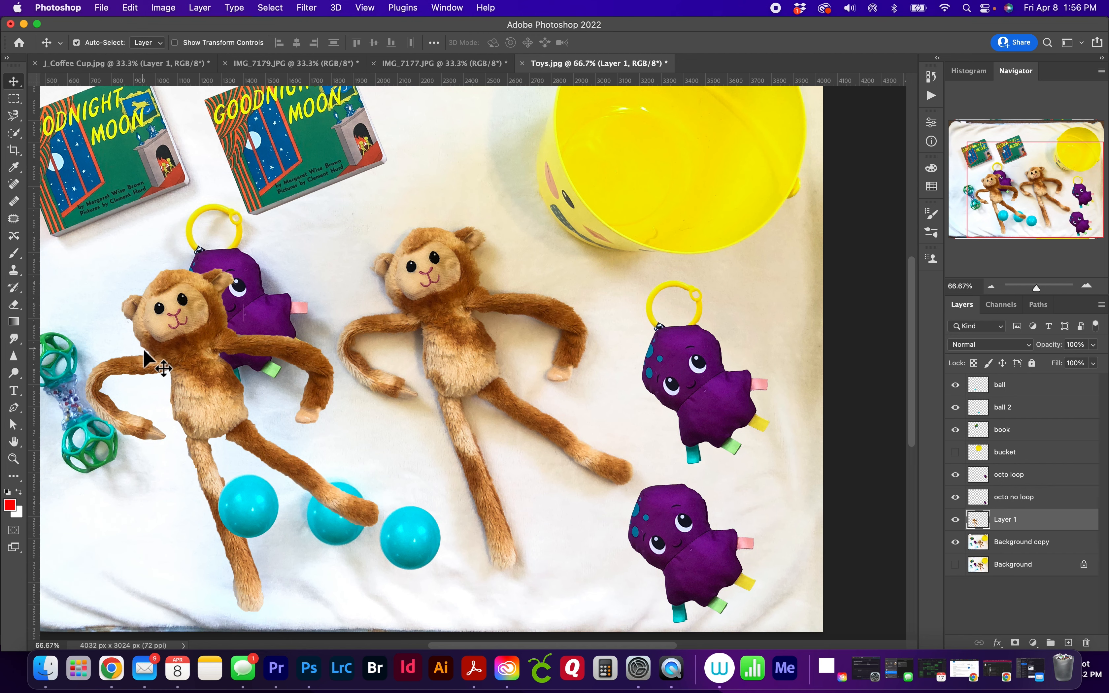
key("super+equal")
key("super+equal")
key("super+equal")
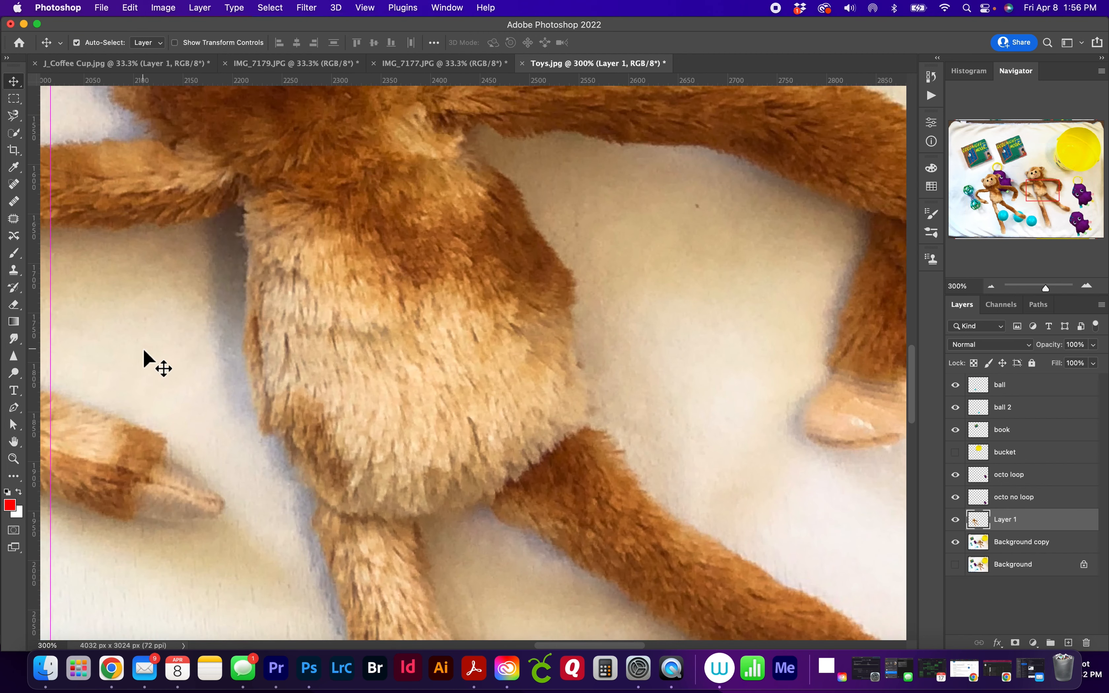
left_click(152, 351)
left_click_drag(153, 352, 792, 413)
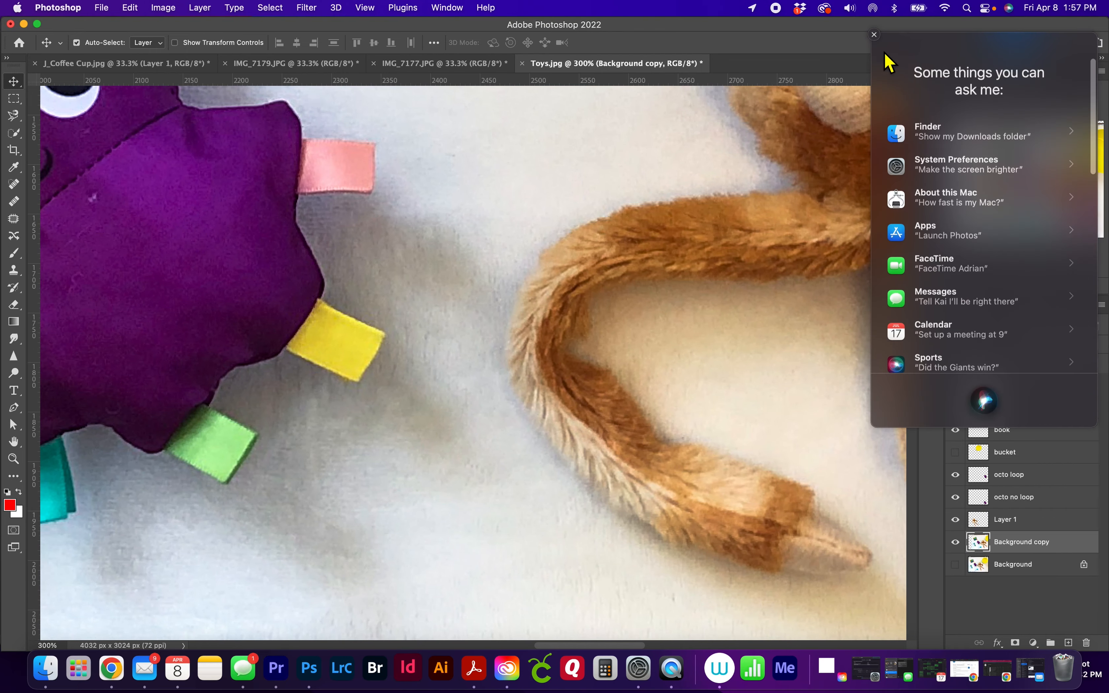
left_click(875, 35)
left_click_drag(413, 307, 864, 223)
left_click_drag(307, 357, 696, 470)
left_click_drag(92, 151, 319, 473)
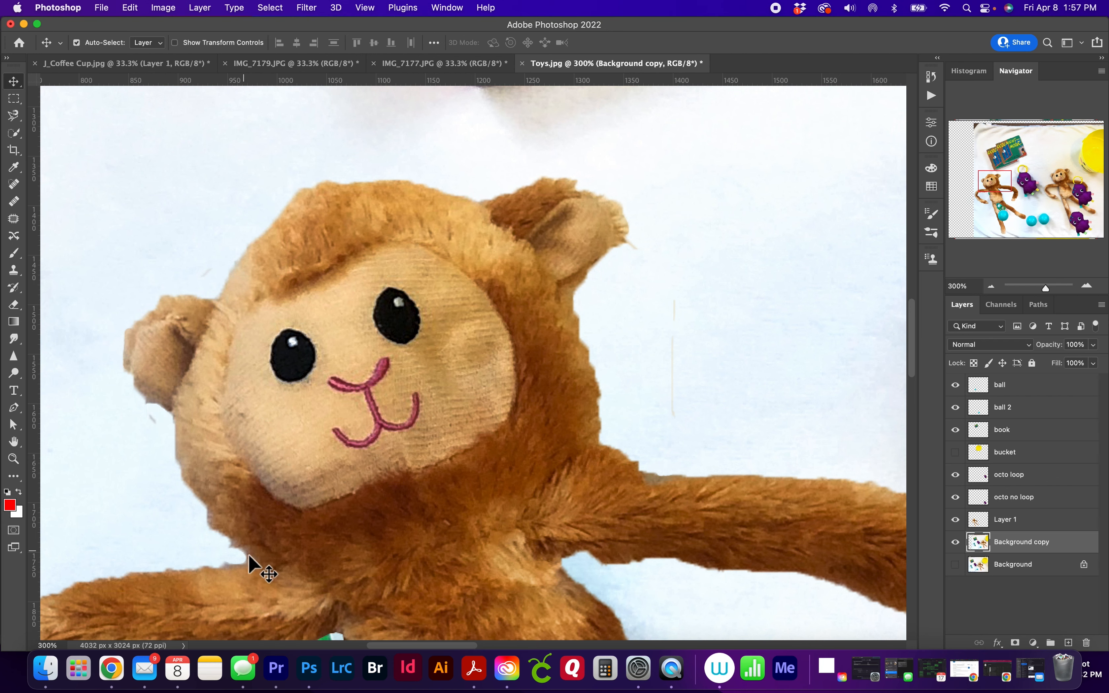
left_click_drag(302, 573, 306, 209)
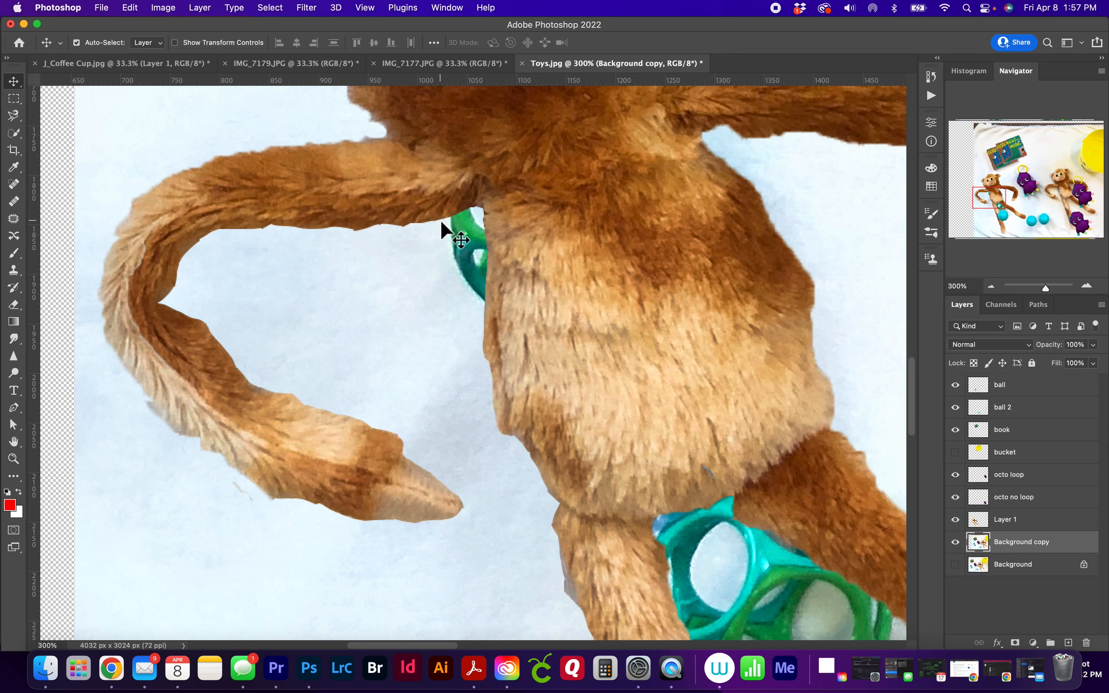
scroll(442, 225, "up", 1)
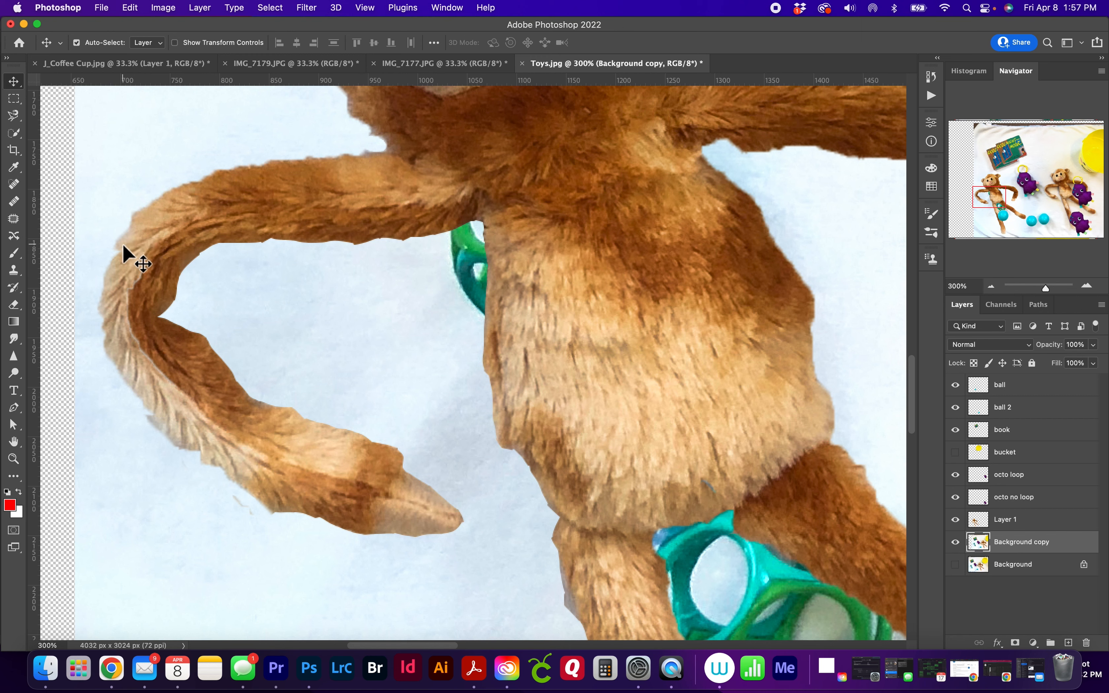
scroll(120, 266, "left", 2)
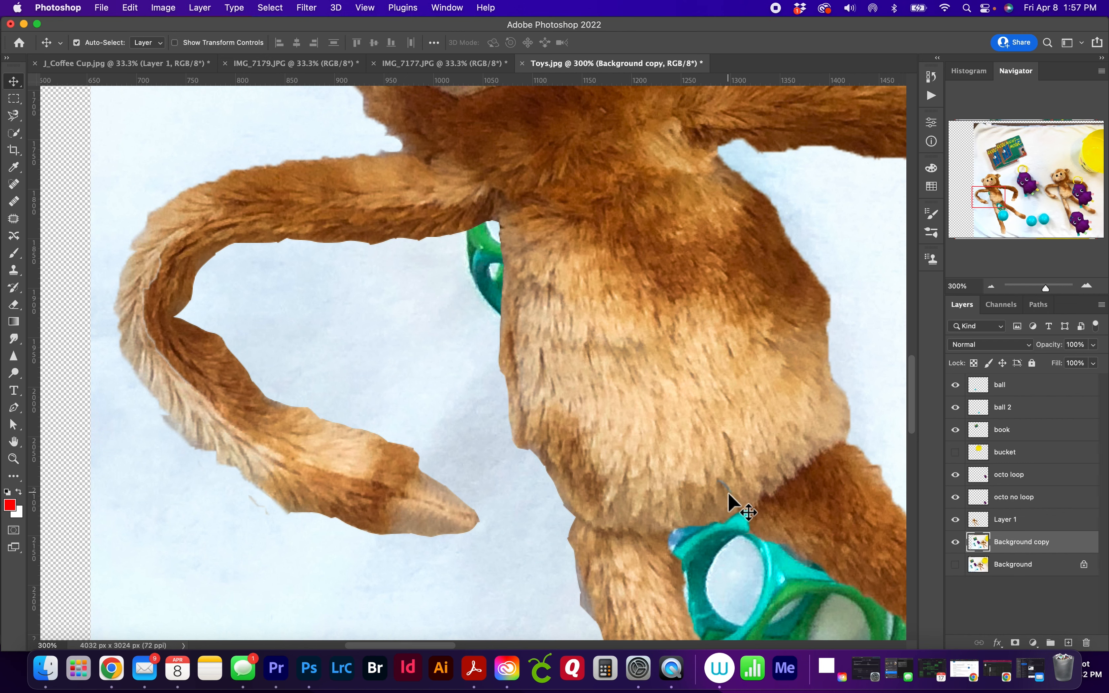
key("super+0")
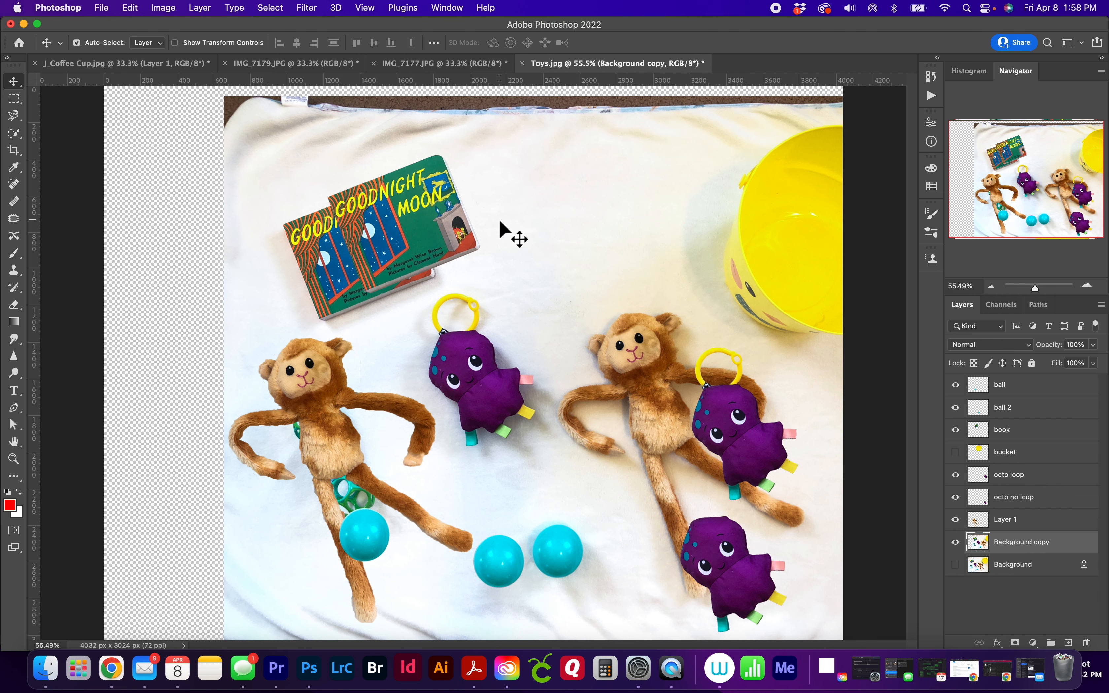
Step: Undo the moves of the Background copy layer and the monkey copy
key("super+z")
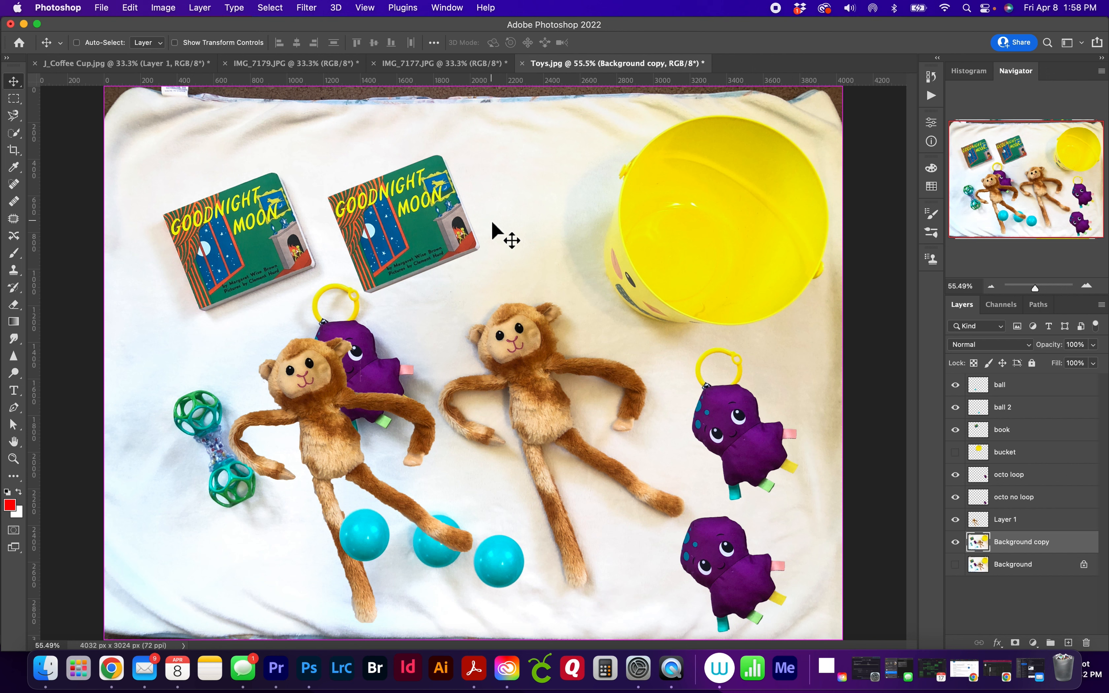
key("super+z")
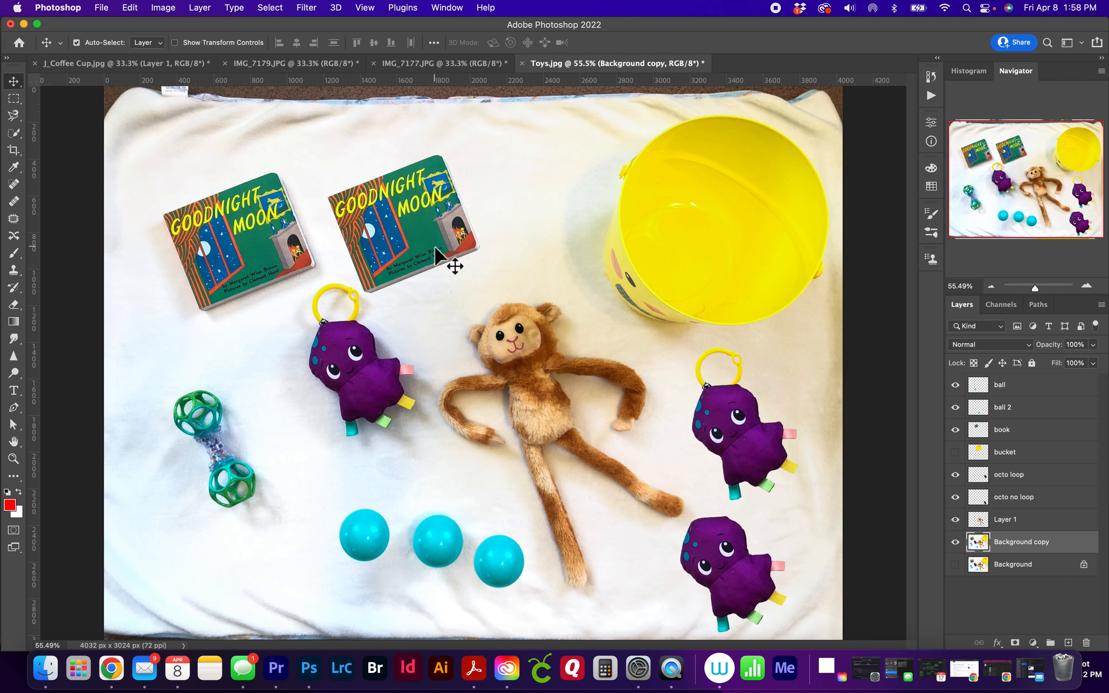
Step: Start a Quick Selection of the monkey on the Background copy layer, covering its torso and right-hand arm with a 40 px brush
left_click(24, 135)
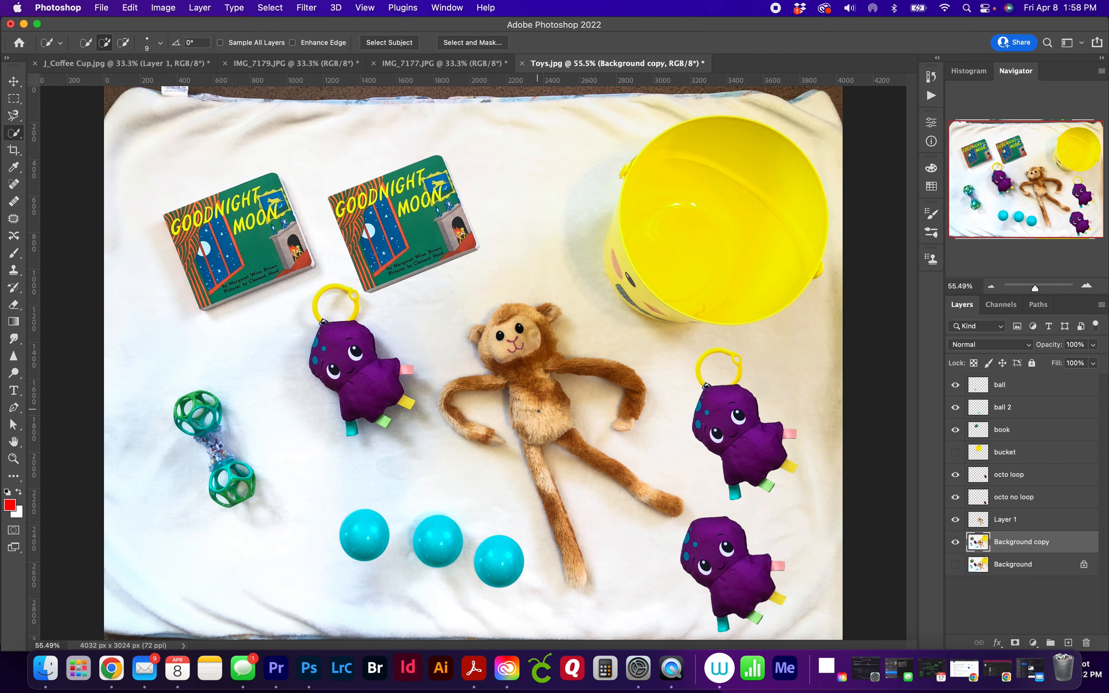
scroll(541, 413, "up", 5)
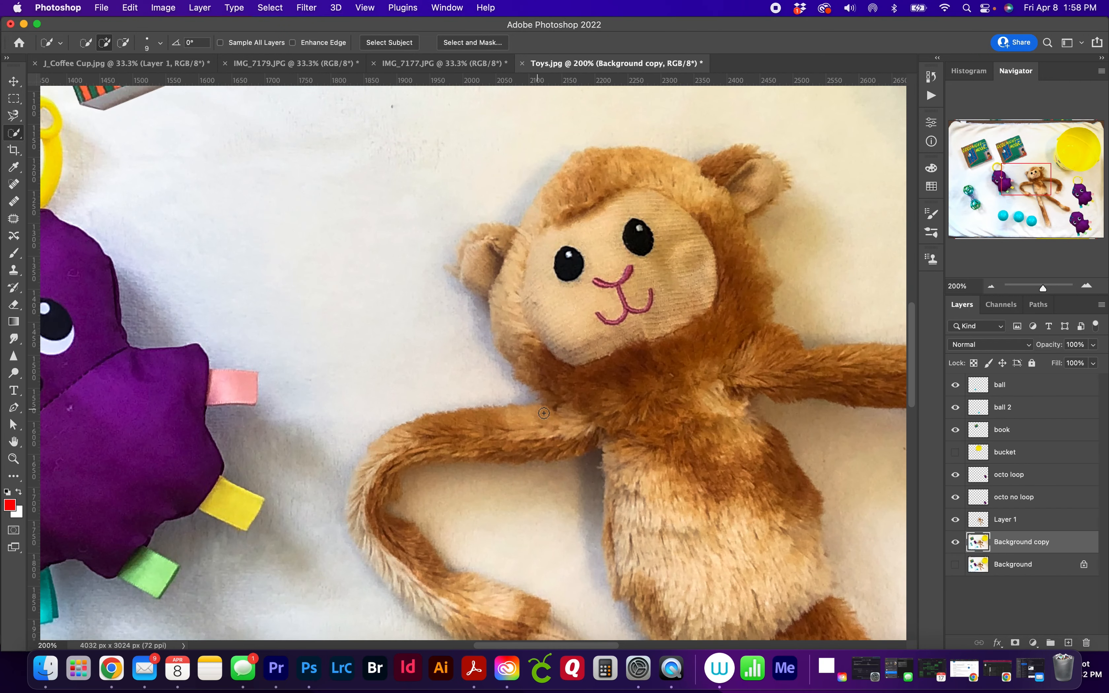
left_click_drag(696, 411, 532, 392)
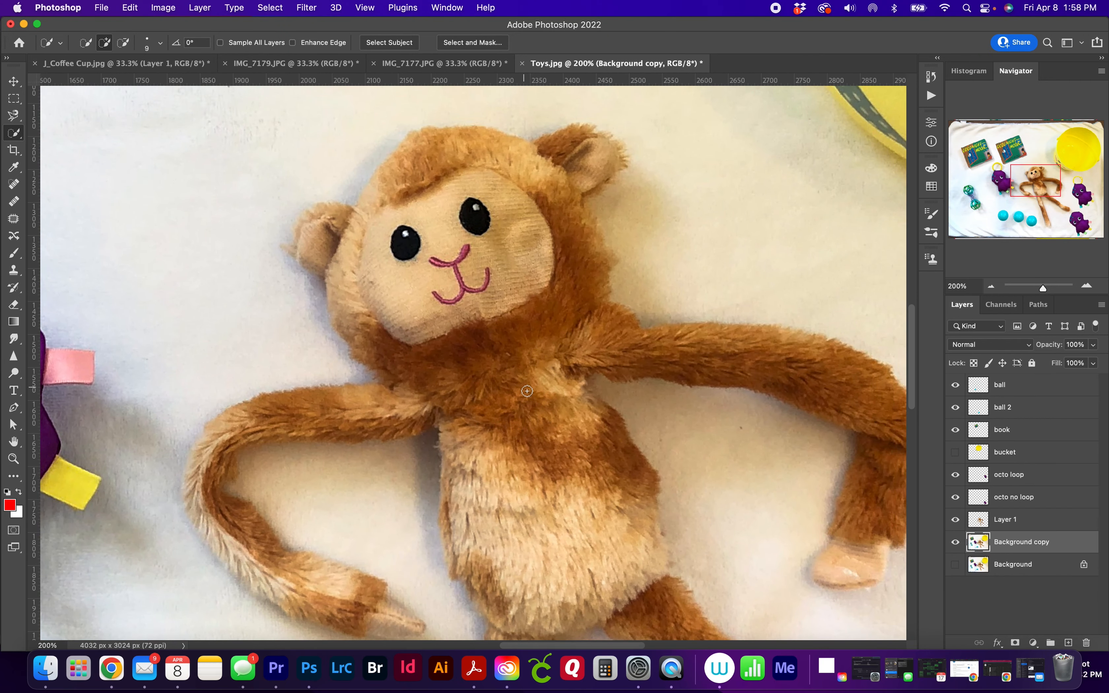
key("bracketright")
key("bracketright")
key("bracketright")
key("bracketright")
key("bracketright")
mouse_move(539, 373)
left_mouse_down()
mouse_move(550, 242)
mouse_move(527, 206)
mouse_move(495, 176)
mouse_move(472, 173)
mouse_move(421, 199)
mouse_move(376, 253)
mouse_move(385, 301)
mouse_move(495, 415)
mouse_move(513, 498)
mouse_move(535, 544)
mouse_move(563, 562)
mouse_move(591, 332)
mouse_move(635, 349)
mouse_move(781, 358)
mouse_move(859, 390)
mouse_move(777, 388)
left_mouse_up()
left_click_drag(784, 431, 710, 289)
mouse_move(823, 311)
left_mouse_down()
mouse_move(815, 347)
mouse_move(792, 346)
left_mouse_up()
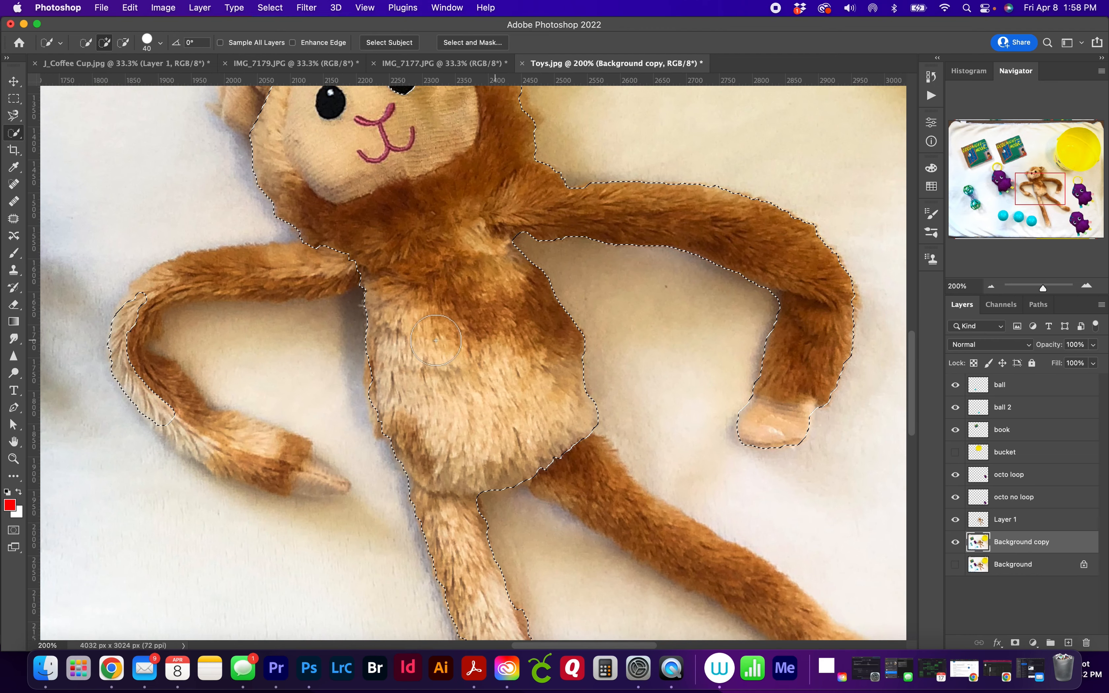
Step: Extend the Quick Selection over the left-hand arm and down the left-hand leg to its foot, reducing the brush to 35 px
mouse_move(274, 270)
left_mouse_down()
mouse_move(145, 329)
mouse_move(143, 359)
mouse_move(217, 453)
mouse_move(334, 475)
mouse_move(379, 498)
left_mouse_up()
left_click_drag(539, 560, 484, 264)
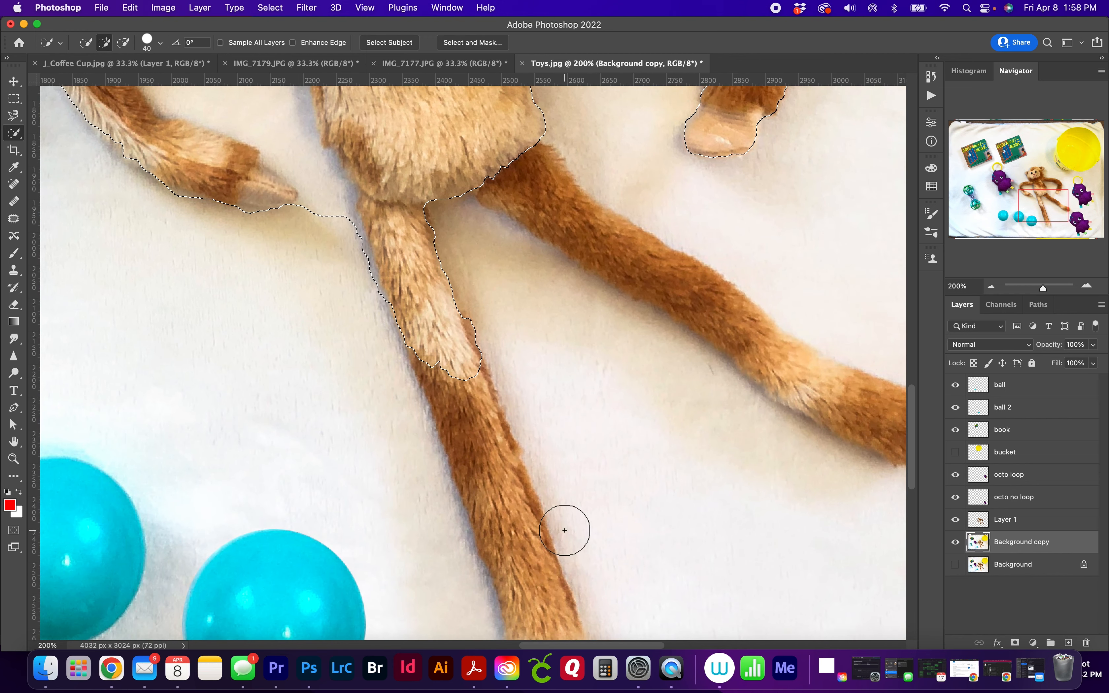
key("bracketright")
key("bracketleft")
key("bracketleft")
key("bracketleft")
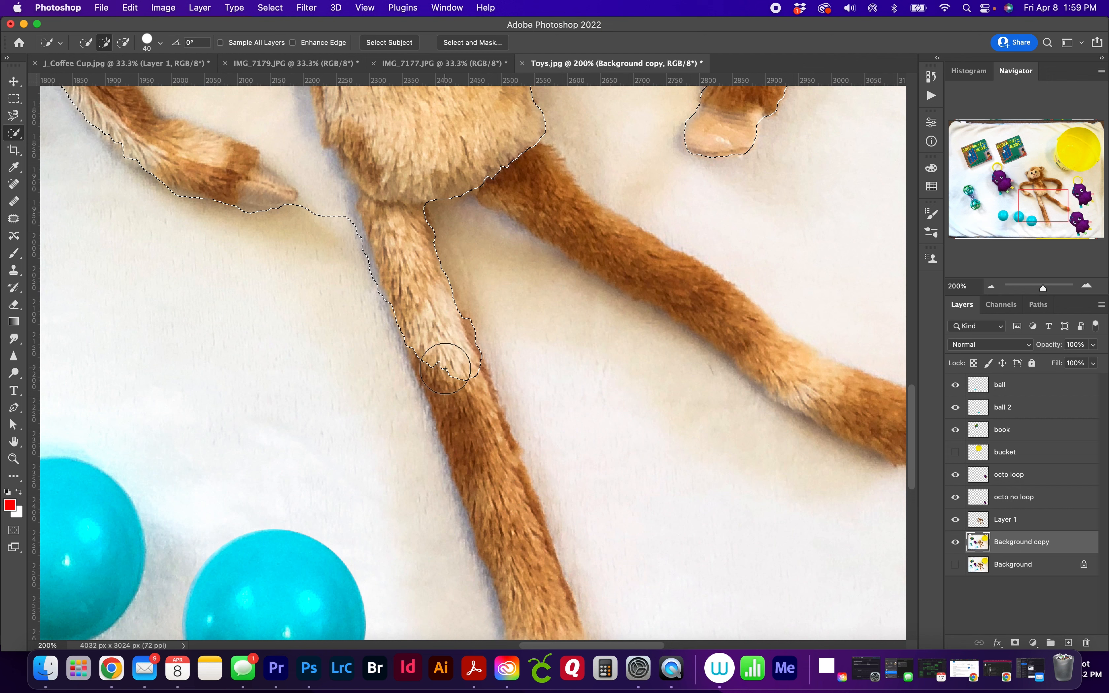
mouse_move(442, 368)
left_mouse_down()
mouse_move(493, 477)
mouse_move(490, 531)
left_mouse_up()
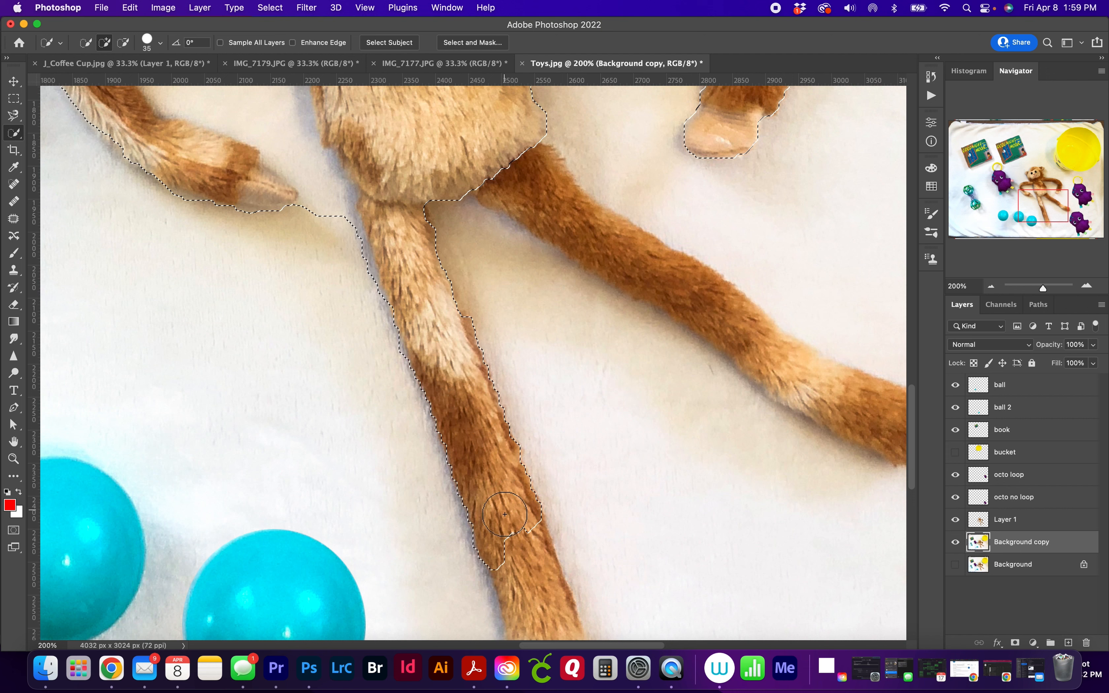
key("space")
left_click_drag(599, 525, 556, 288)
mouse_move(486, 298)
left_mouse_down()
mouse_move(512, 449)
mouse_move(493, 456)
left_mouse_up()
key("space")
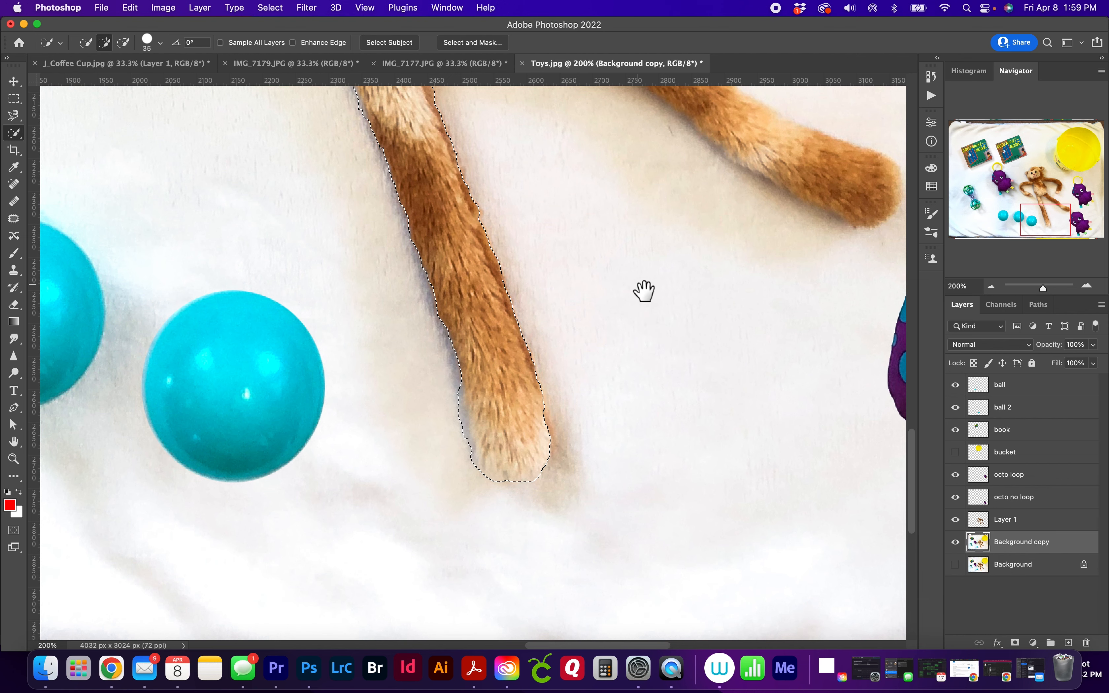
Step: Add the monkey's right-hand leg, the rest of its head and its ears to the Quick Selection
mouse_move(721, 333)
left_mouse_down()
mouse_move(627, 505)
mouse_move(624, 559)
left_mouse_up()
mouse_move(381, 168)
left_mouse_down()
mouse_move(453, 222)
mouse_move(614, 305)
mouse_move(729, 390)
mouse_move(773, 407)
left_mouse_up()
mouse_move(726, 315)
left_mouse_down()
mouse_move(726, 376)
mouse_move(800, 596)
left_mouse_up()
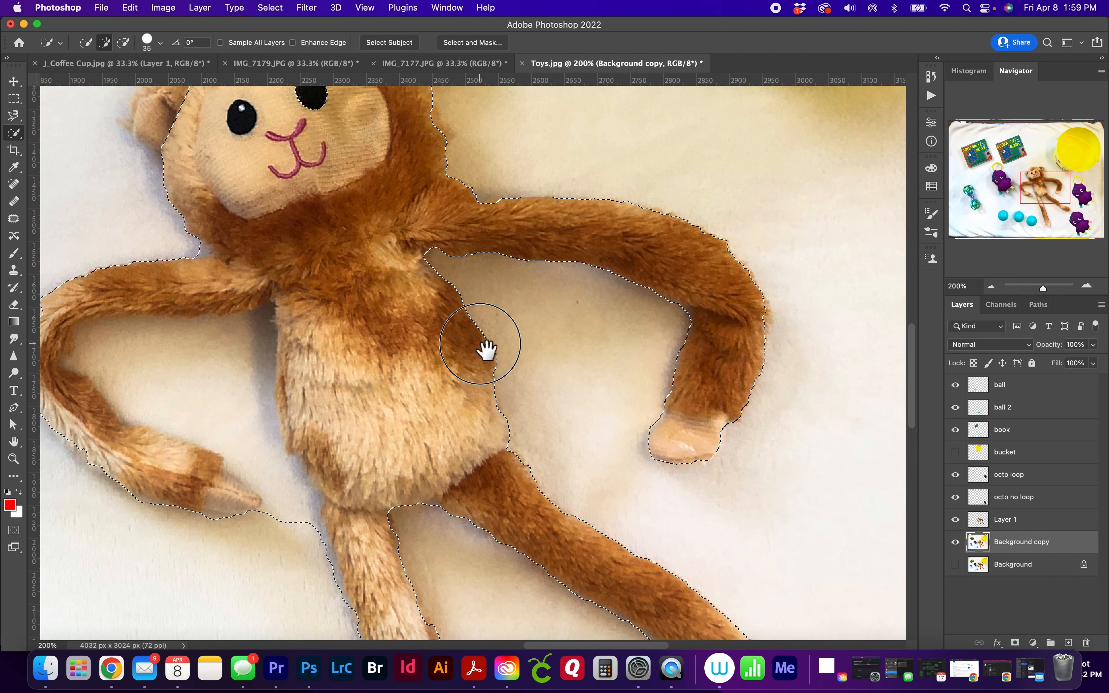
left_click_drag(485, 346, 579, 450)
mouse_move(274, 205)
left_mouse_down()
mouse_move(280, 213)
mouse_move(241, 218)
left_mouse_up()
scroll(480, 248, "right", 5)
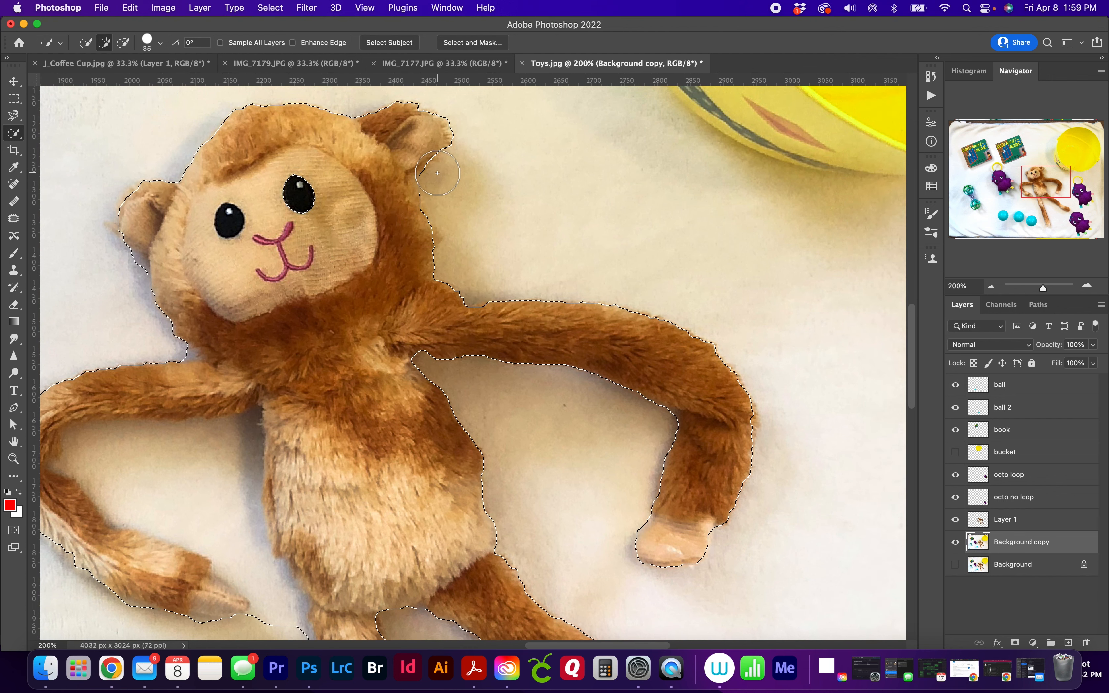
left_click(438, 150)
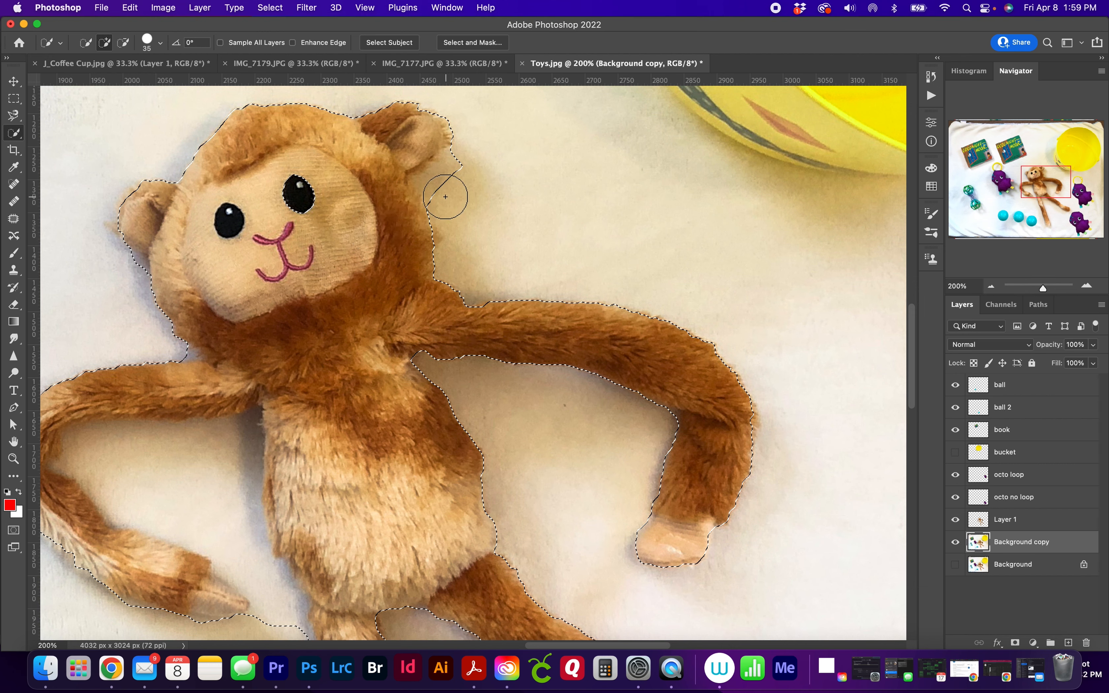
Step: Subtract the background enclosed by the left-hand arm and beside the paw, undoing the overcut stroke and reducing the brush to 10 px
key("space")
mouse_move(452, 427)
left_mouse_down()
mouse_move(440, 419)
mouse_move(539, 316)
left_mouse_up()
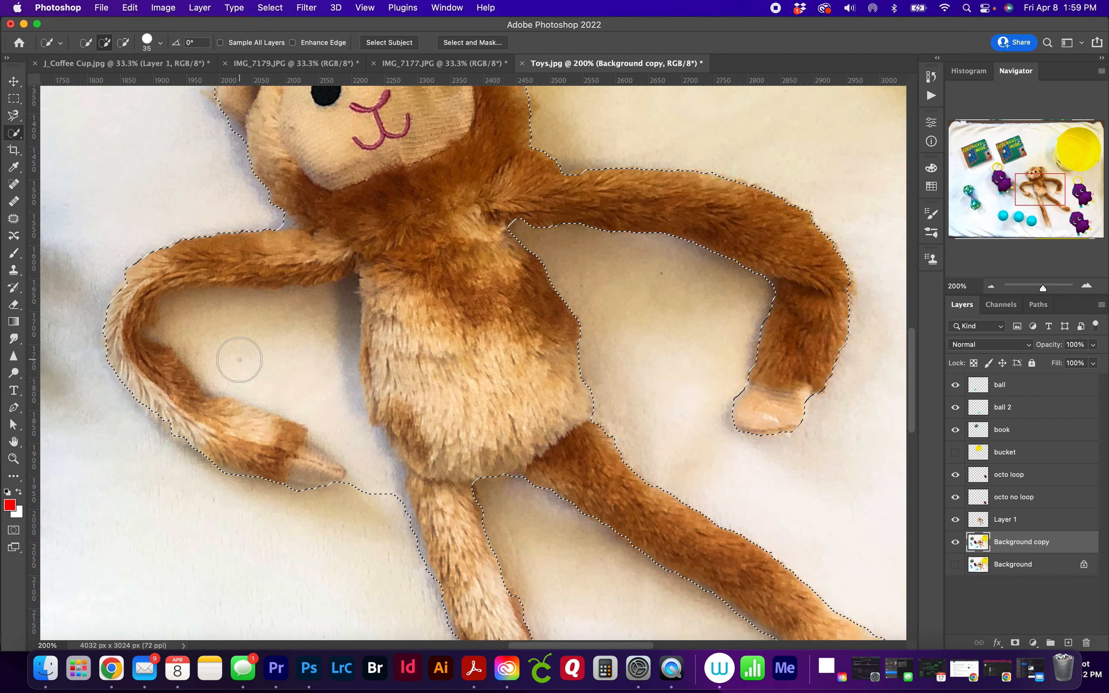
key("alt")
left_click(315, 369)
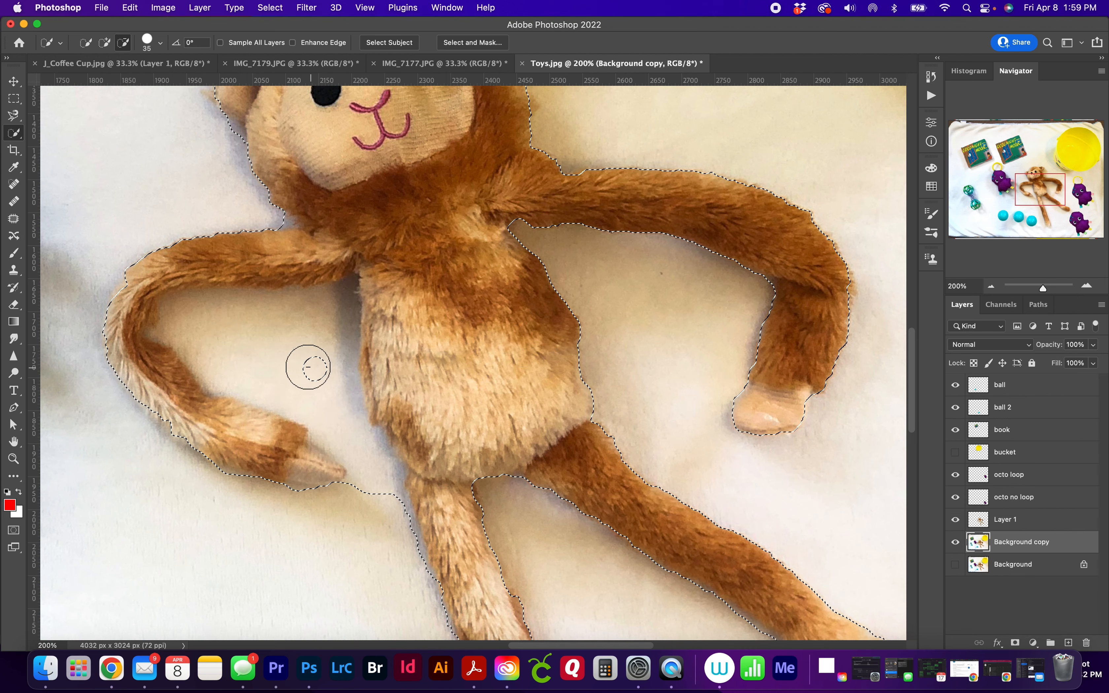
mouse_move(247, 342)
left_mouse_down()
mouse_move(185, 325)
mouse_move(219, 331)
mouse_move(173, 307)
mouse_move(186, 321)
mouse_move(145, 332)
left_mouse_up()
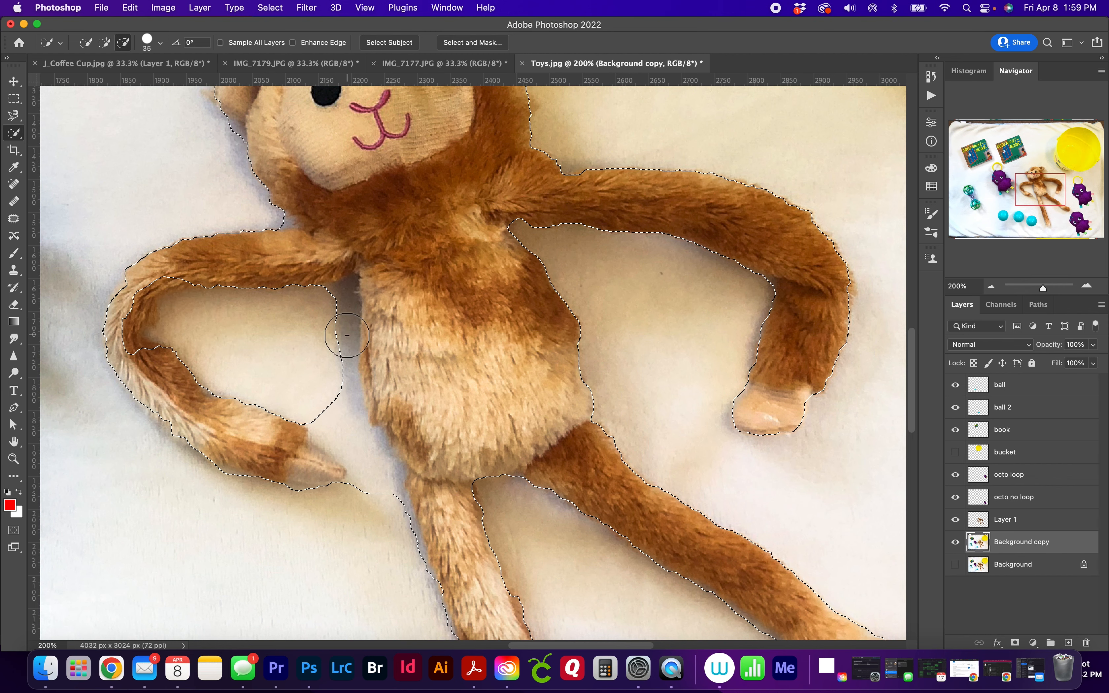
key("super+z")
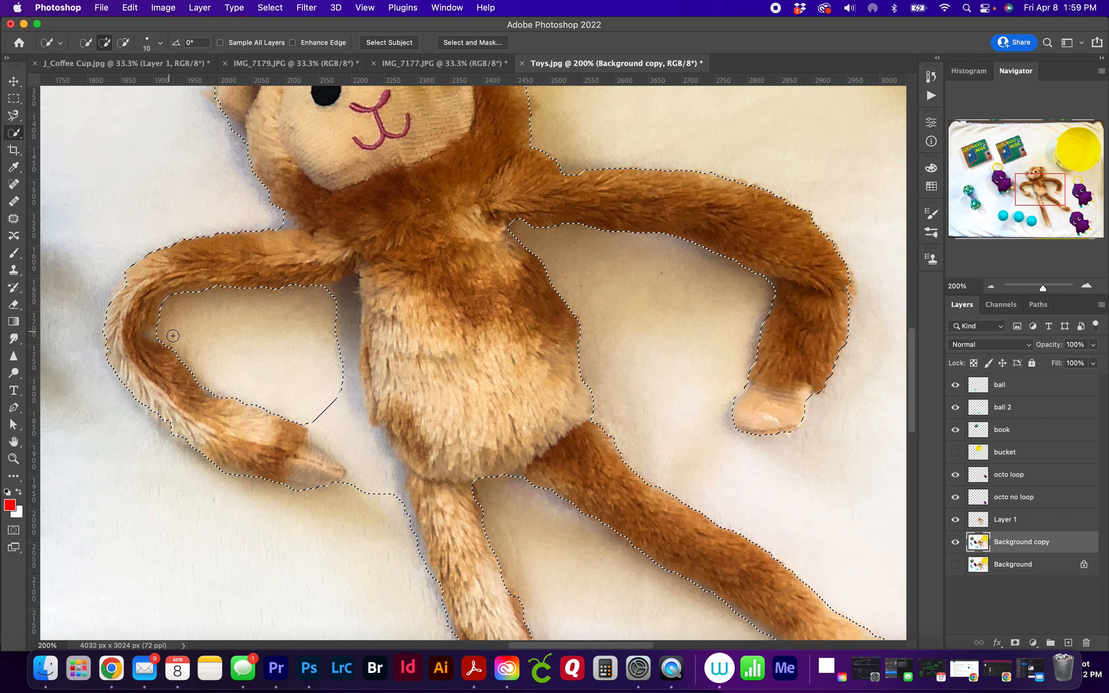
key("alt")
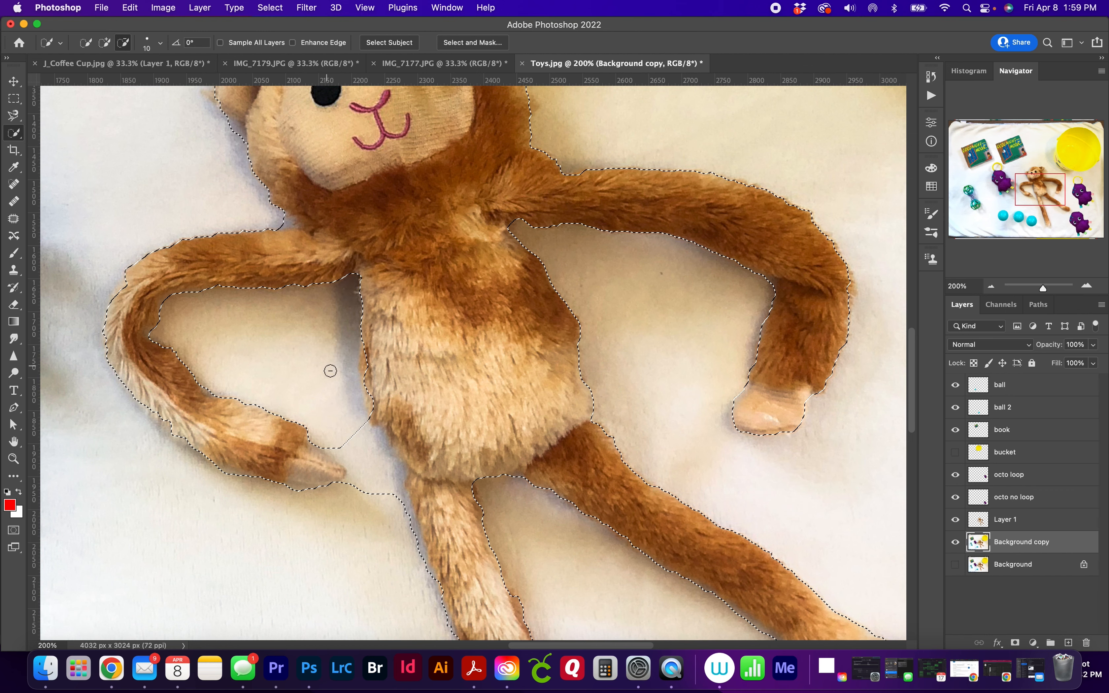
left_click_drag(343, 442, 383, 486)
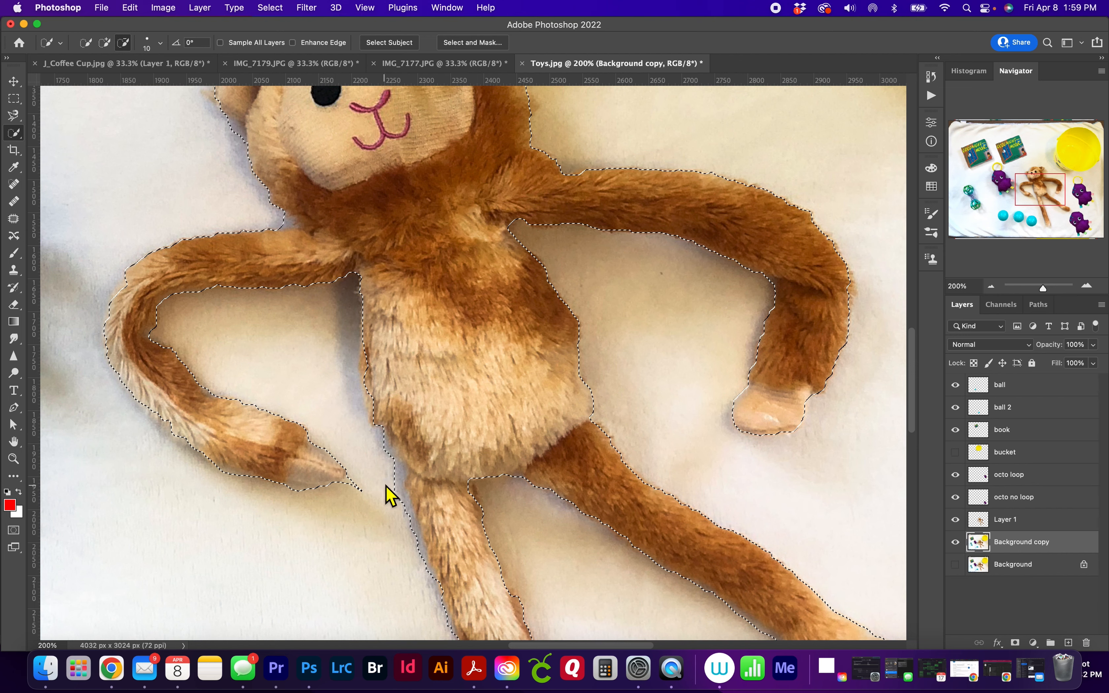
Step: Refine the selection at 300% around the left-hand paw and along the left-hand edge of the torso
scroll(384, 486, "down", 5)
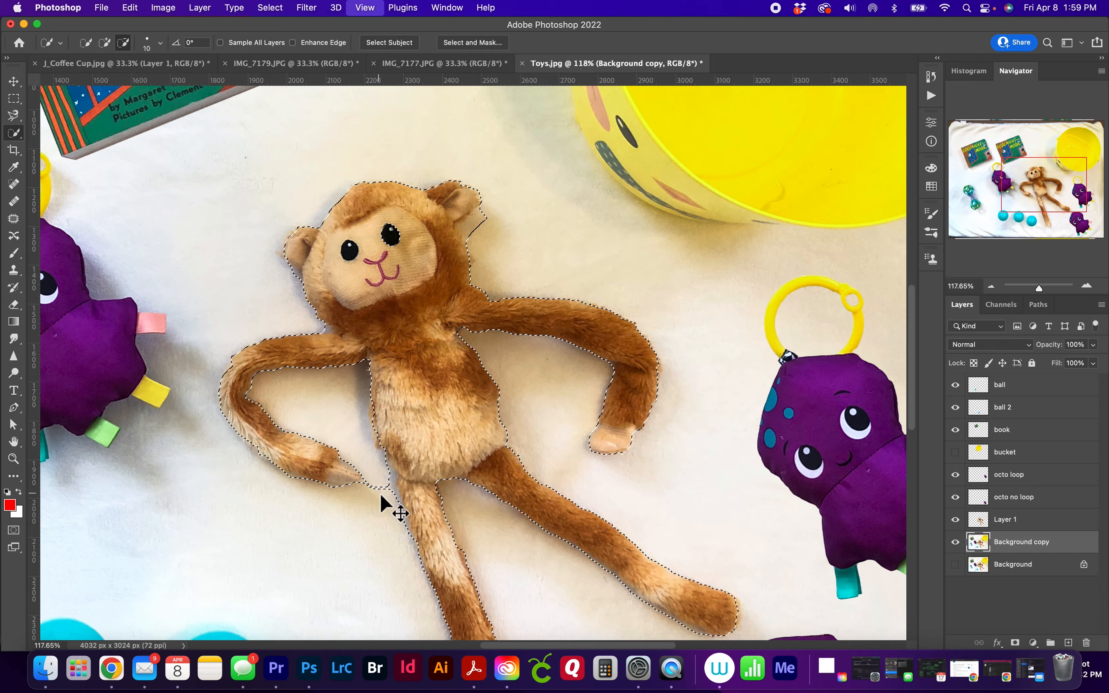
scroll(382, 496, "up", 5)
key("super+plus")
left_click_drag(382, 497, 562, 313)
mouse_move(399, 475)
left_mouse_down()
mouse_move(391, 493)
mouse_move(378, 488)
mouse_move(376, 458)
mouse_move(441, 461)
mouse_move(490, 631)
left_mouse_up()
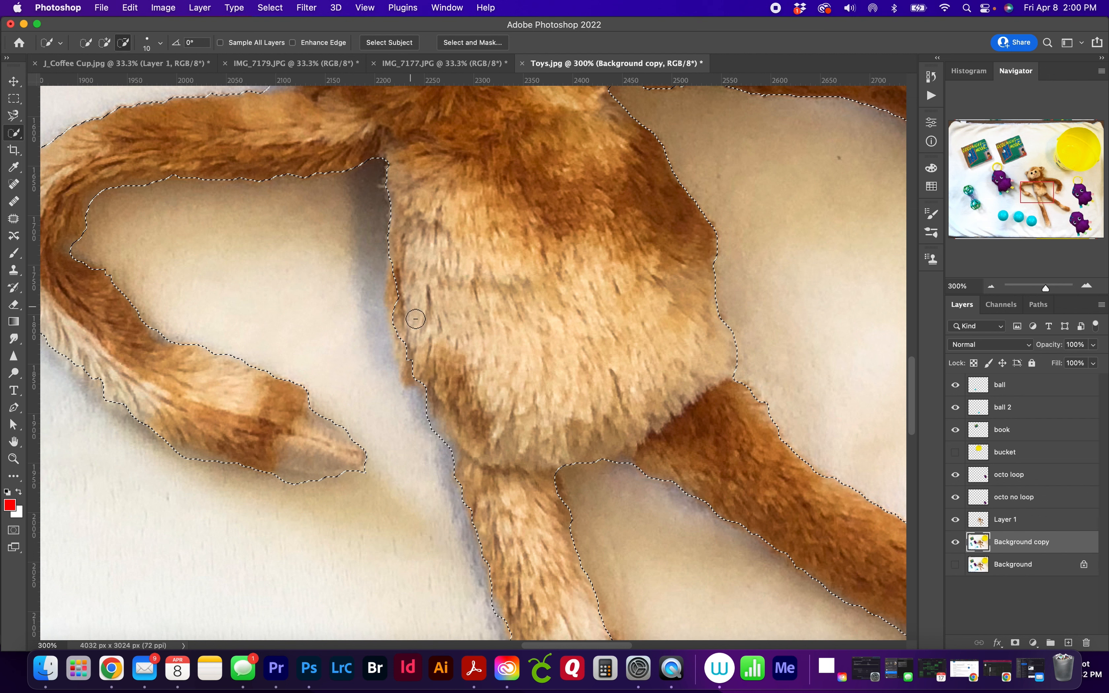
mouse_move(403, 280)
left_mouse_down()
mouse_move(404, 377)
mouse_move(409, 364)
mouse_move(516, 364)
left_mouse_up()
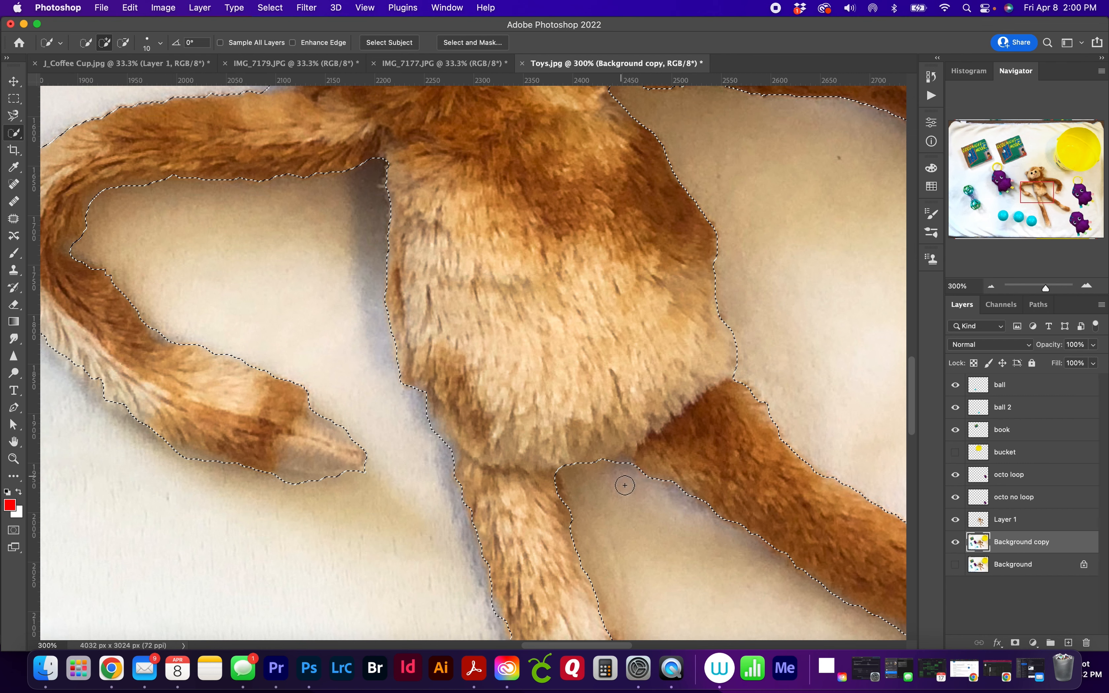
Step: Refine the selection down the left-hand leg, trimming the background beside the foot with the 10 px brush
scroll(602, 438, "down", 10)
scroll(601, 438, "right", 2)
mouse_move(507, 212)
left_mouse_down()
mouse_move(495, 275)
mouse_move(471, 288)
left_mouse_up()
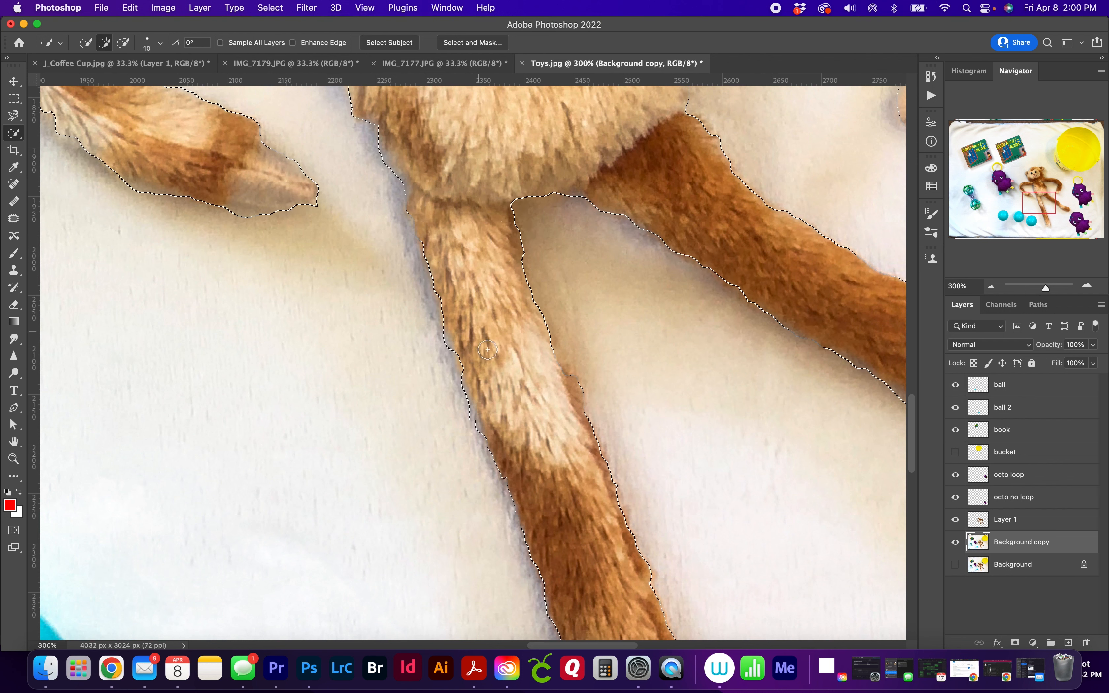
mouse_move(543, 327)
left_mouse_down()
mouse_move(572, 448)
mouse_move(567, 178)
mouse_move(523, 138)
left_mouse_up()
left_click_drag(676, 590, 675, 496)
key("alt")
left_click_drag(558, 459, 587, 558)
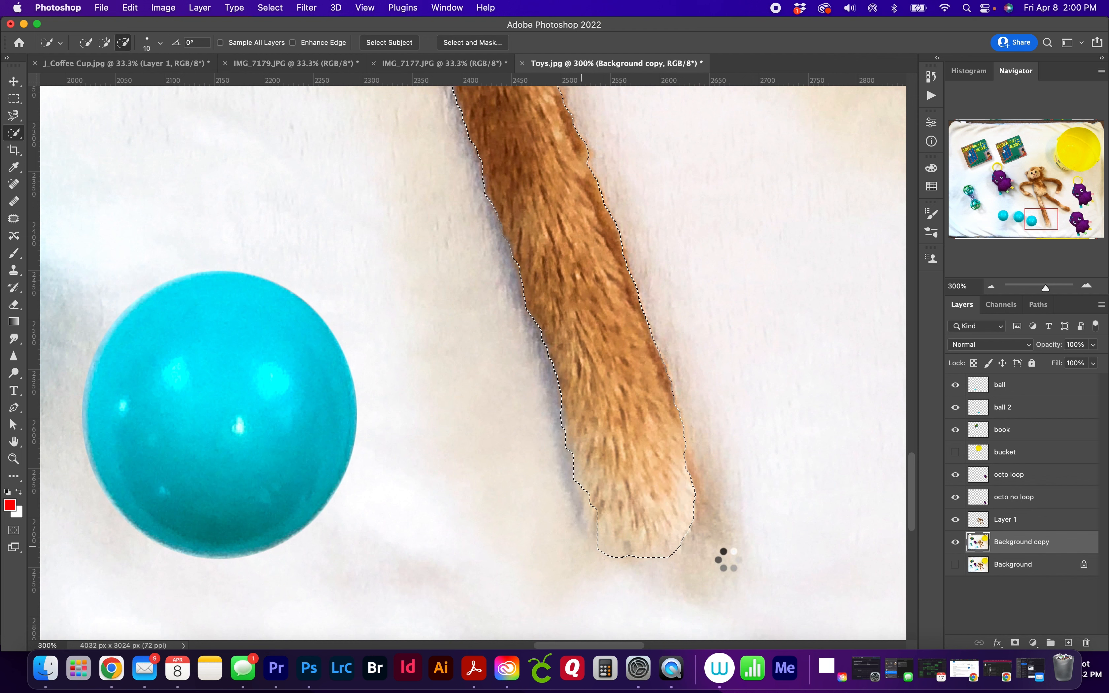
left_click_drag(603, 524, 591, 491)
Step: Subtract the background along the lower edge of the monkey's right-hand leg and foot from the selection
mouse_move(749, 378)
left_mouse_down()
mouse_move(721, 438)
mouse_move(541, 667)
left_mouse_up()
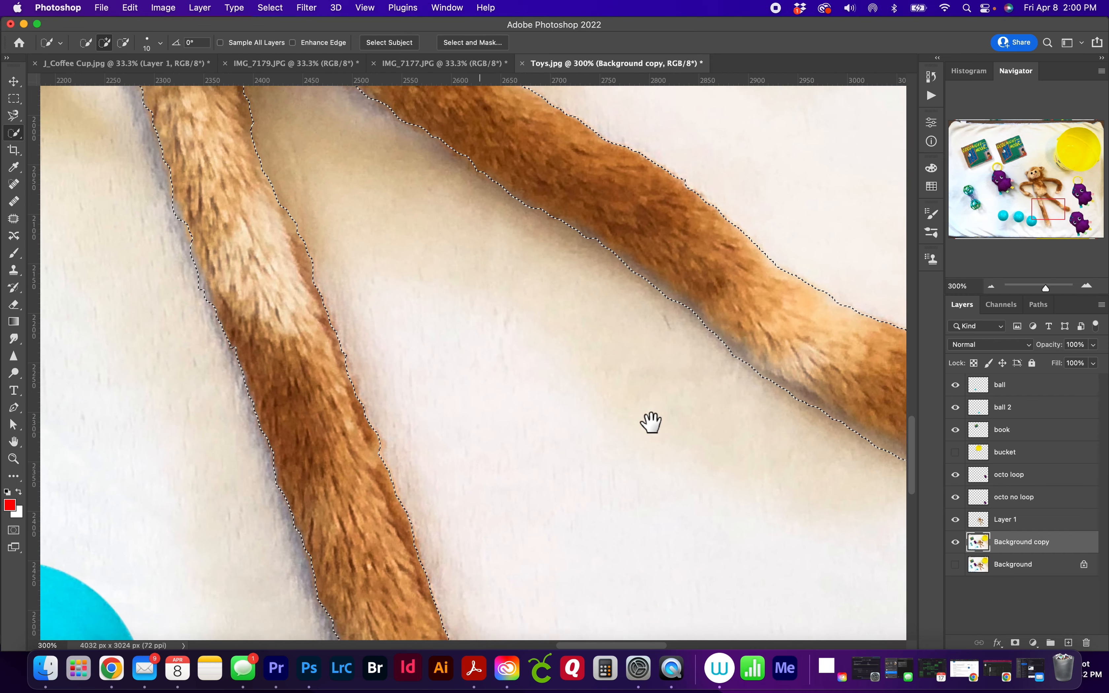
scroll(646, 408, "up", 5)
scroll(646, 408, "right", 5)
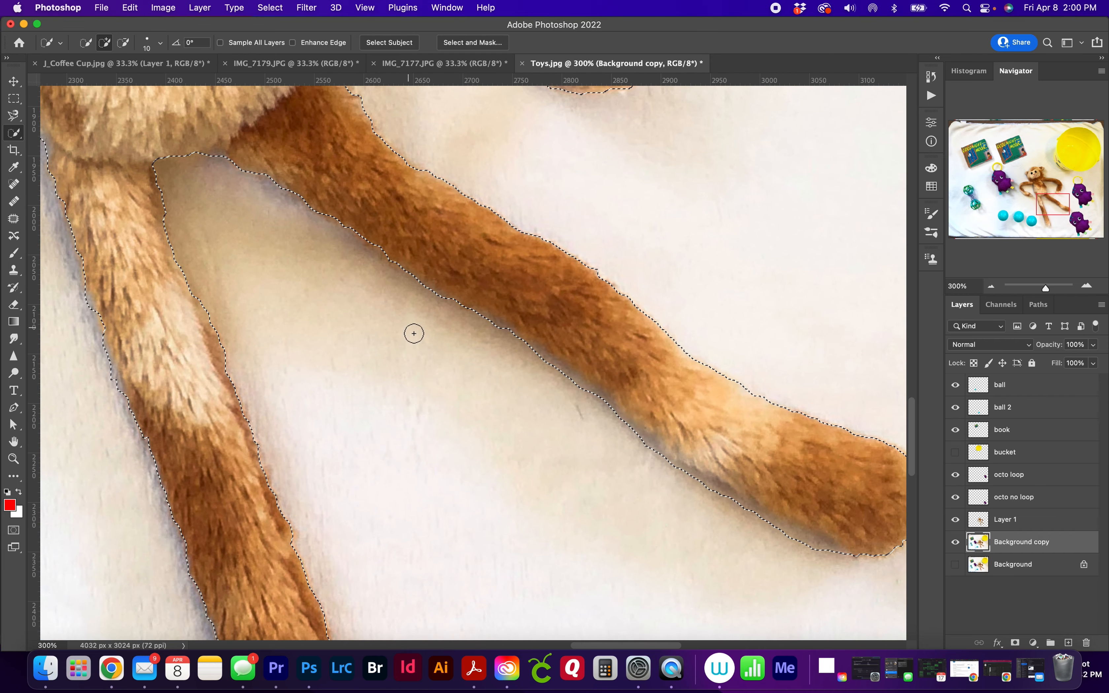
key("alt")
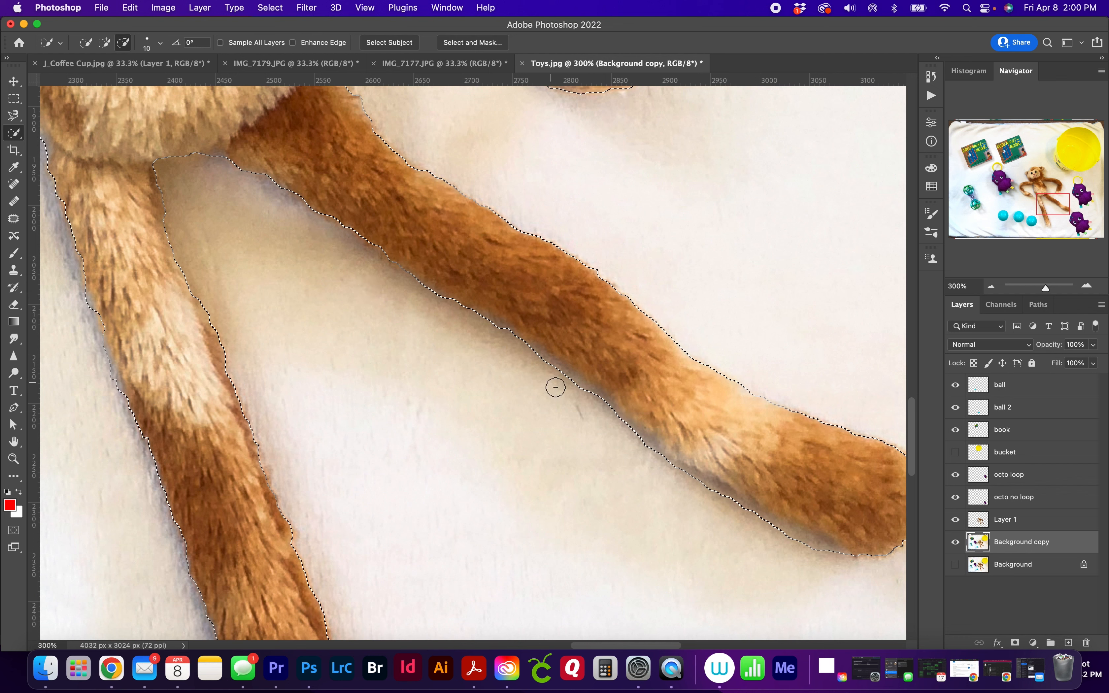
mouse_move(540, 362)
left_mouse_down()
mouse_move(674, 476)
mouse_move(851, 568)
left_mouse_up()
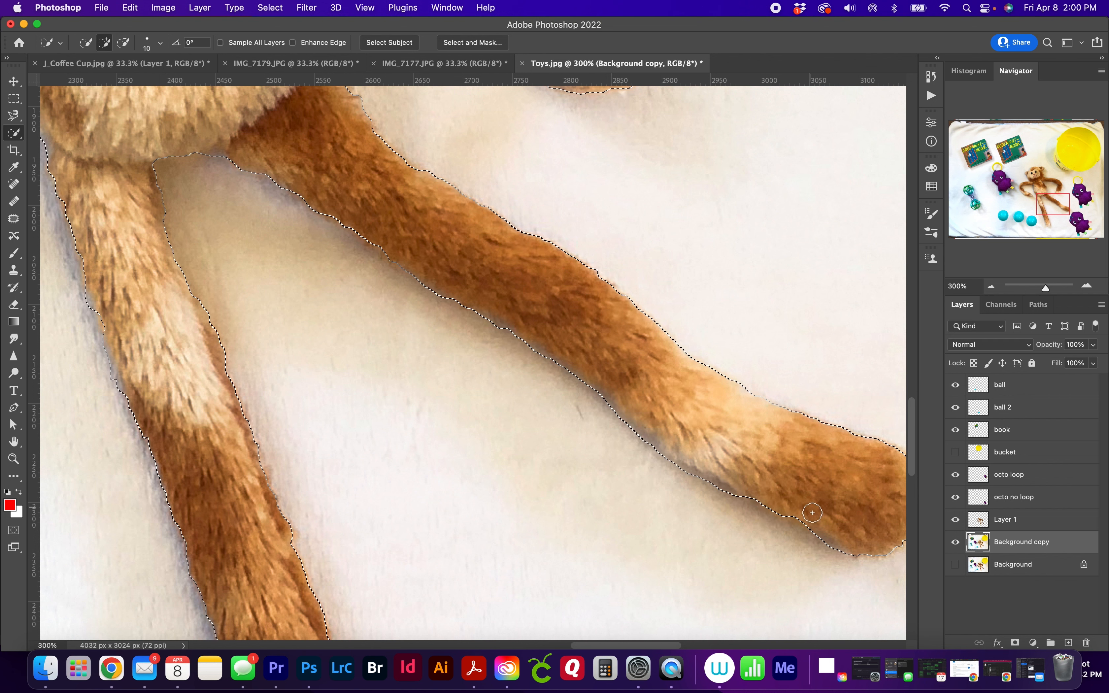
Step: Refine the selection beside the monkey's head, trimming the background below the right-hand ear
mouse_move(718, 493)
left_mouse_down()
mouse_move(668, 479)
mouse_move(647, 446)
mouse_move(624, 440)
mouse_move(613, 412)
left_mouse_up()
mouse_move(561, 334)
left_mouse_down()
mouse_move(577, 416)
mouse_move(616, 485)
left_mouse_up()
mouse_move(513, 318)
left_mouse_down()
mouse_move(530, 348)
mouse_move(501, 385)
mouse_move(583, 542)
left_mouse_up()
mouse_move(481, 245)
left_mouse_down()
mouse_move(478, 329)
mouse_move(516, 376)
left_mouse_up()
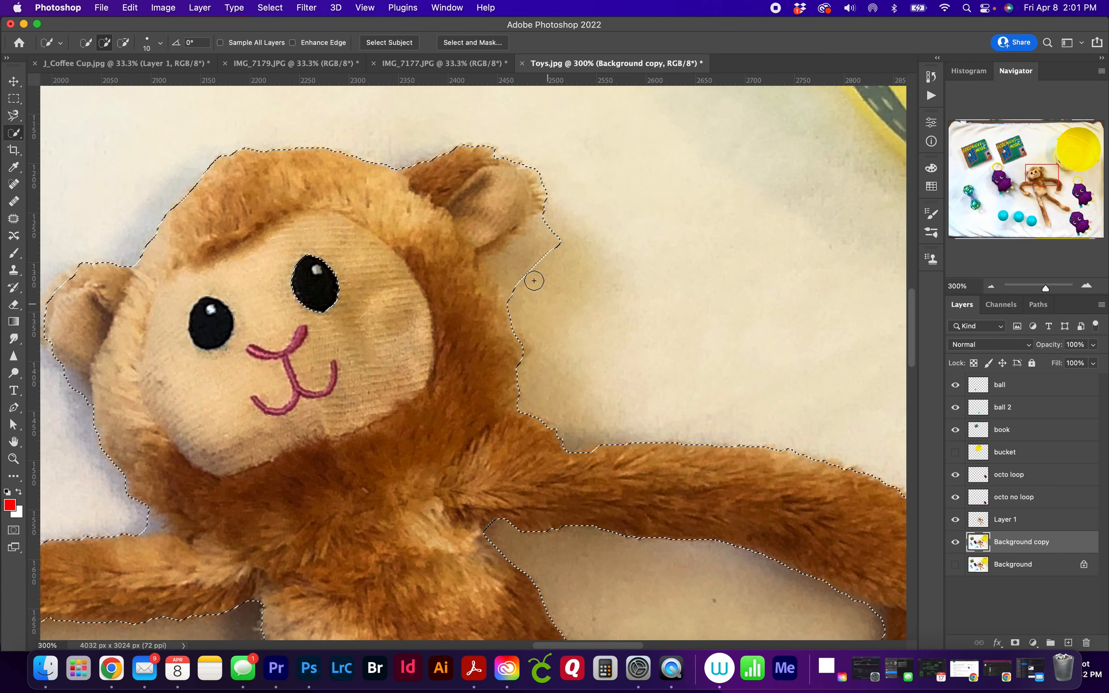
mouse_move(517, 293)
left_mouse_down()
mouse_move(507, 247)
mouse_move(593, 208)
left_mouse_up()
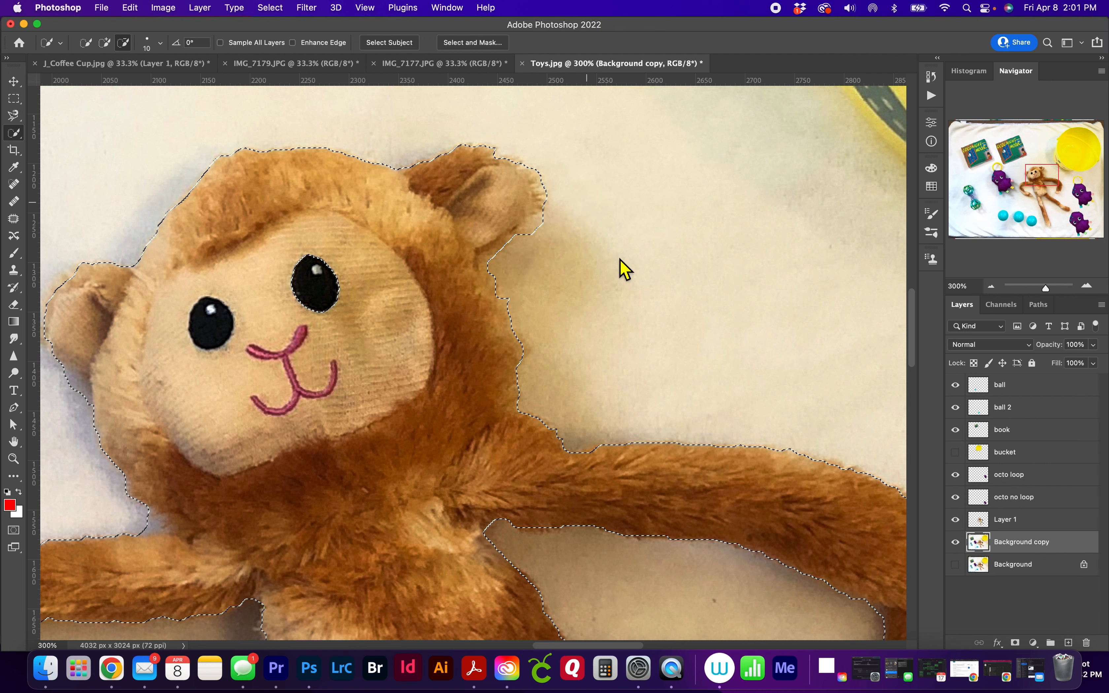
left_click(544, 229)
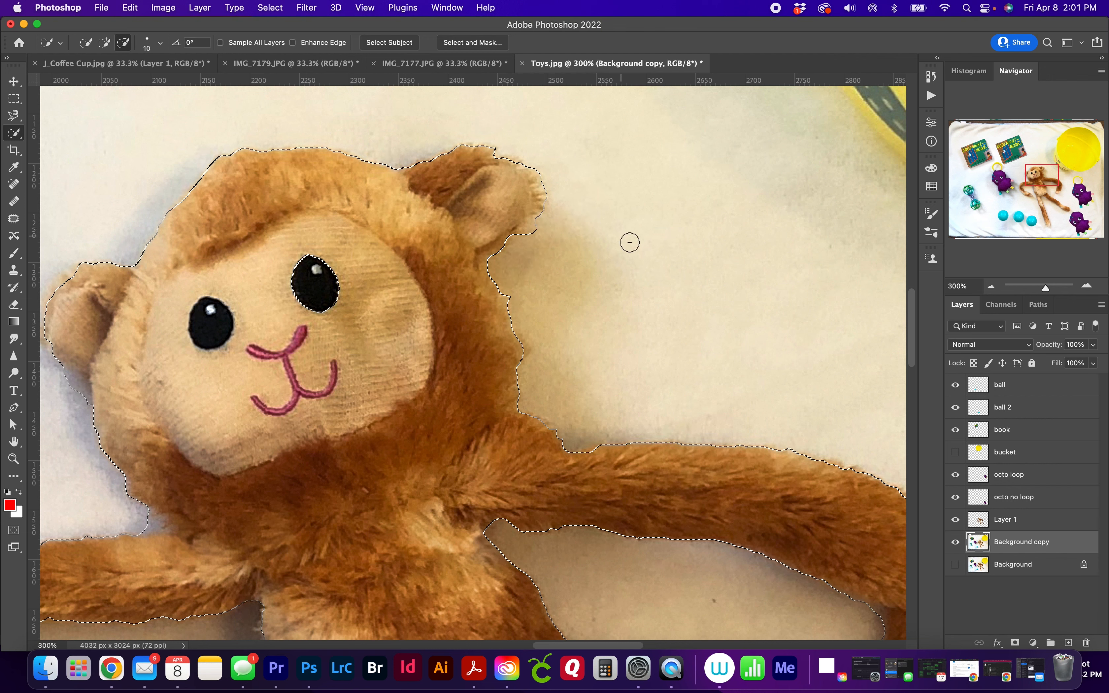
Step: Extend the selection to the fur tips of the left-hand ear, enable Enhance Edge, and trim the background below the ear
scroll(279, 289, "left", 5)
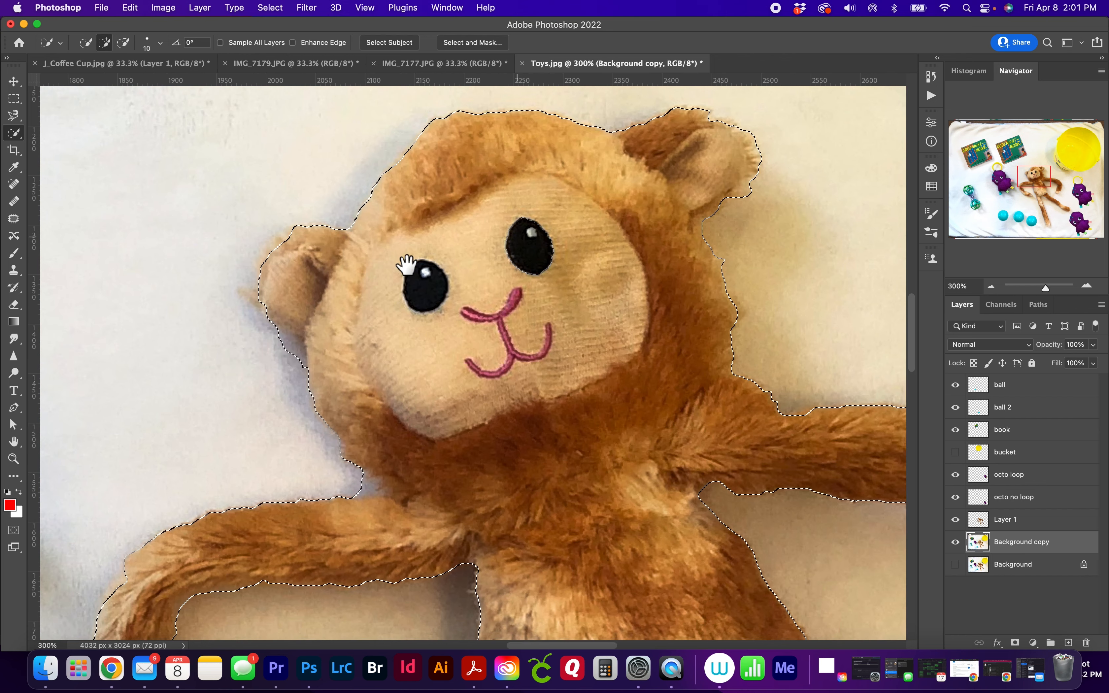
left_click_drag(294, 247, 265, 255)
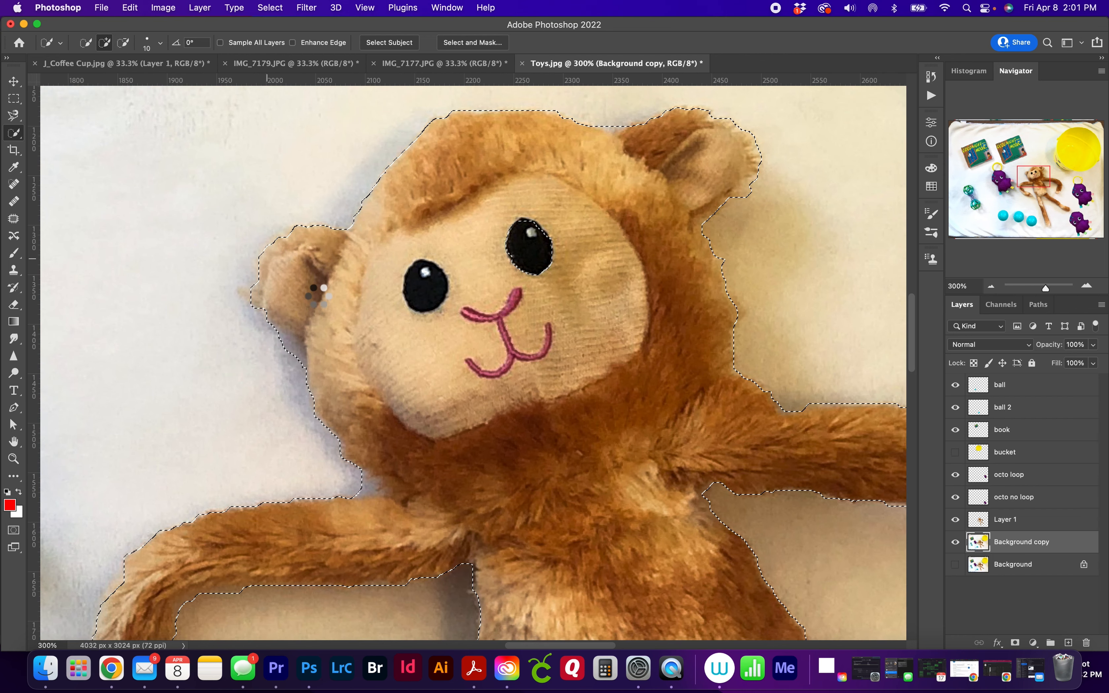
left_click_drag(267, 303, 248, 293)
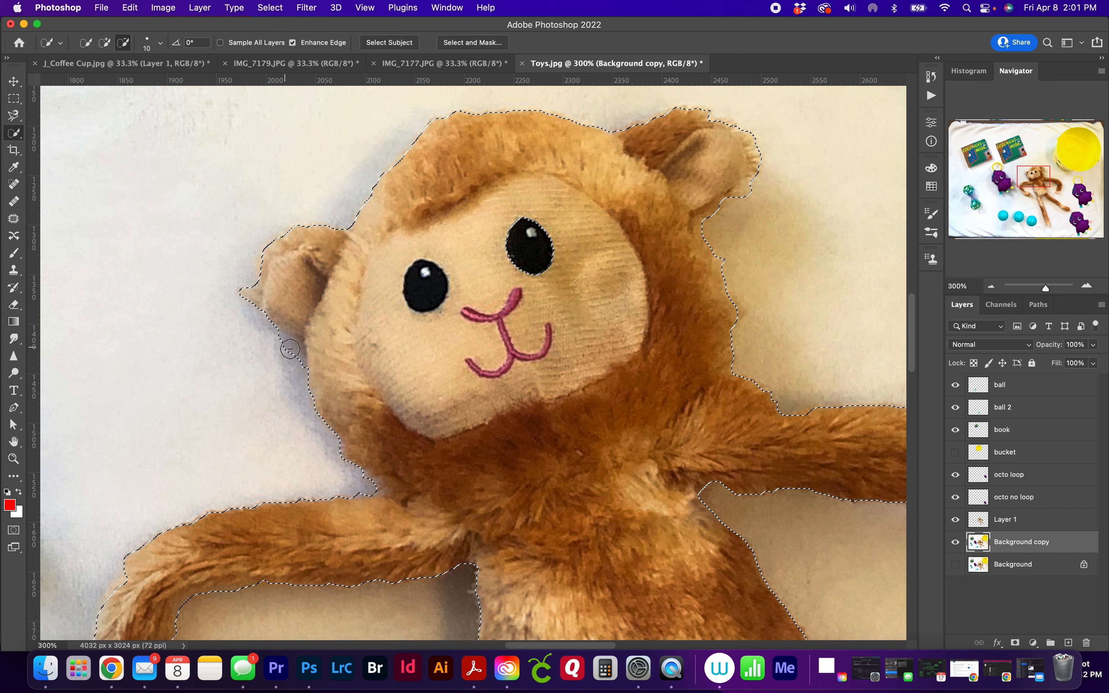
left_click_drag(288, 345, 303, 388)
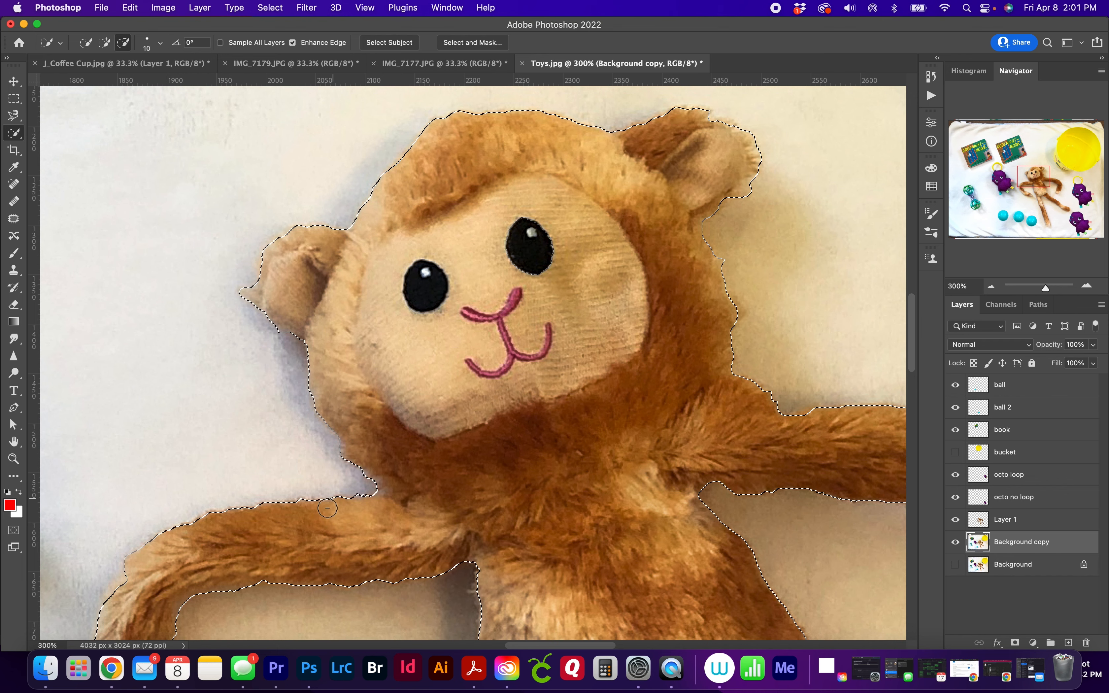
Step: Refine the selection at the fur below the left-hand armpit and along both edges of the bent left-hand arm
mouse_move(532, 600)
left_mouse_down()
mouse_move(539, 376)
mouse_move(521, 340)
left_mouse_up()
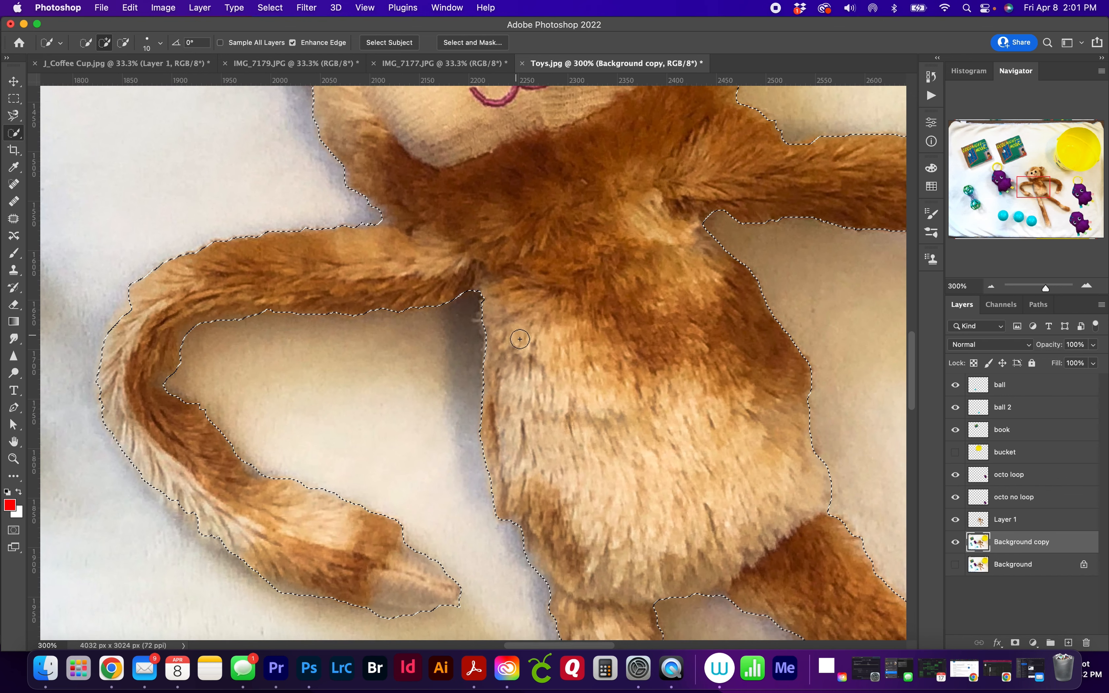
left_click(487, 323)
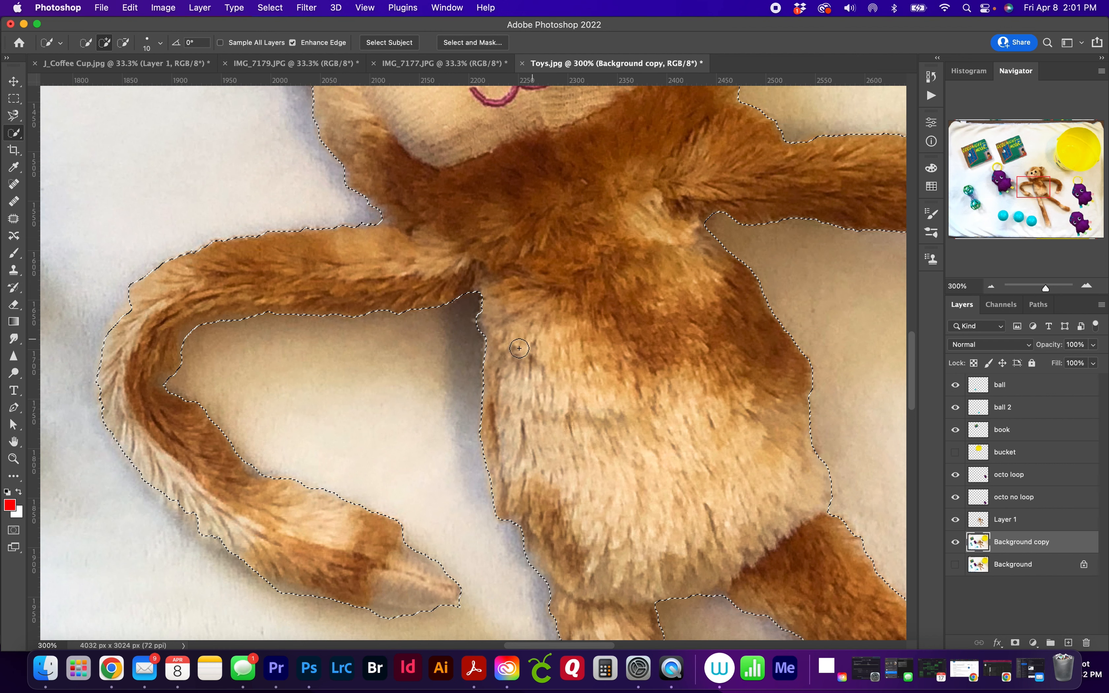
mouse_move(194, 353)
left_mouse_down()
mouse_move(216, 332)
mouse_move(241, 330)
left_mouse_up()
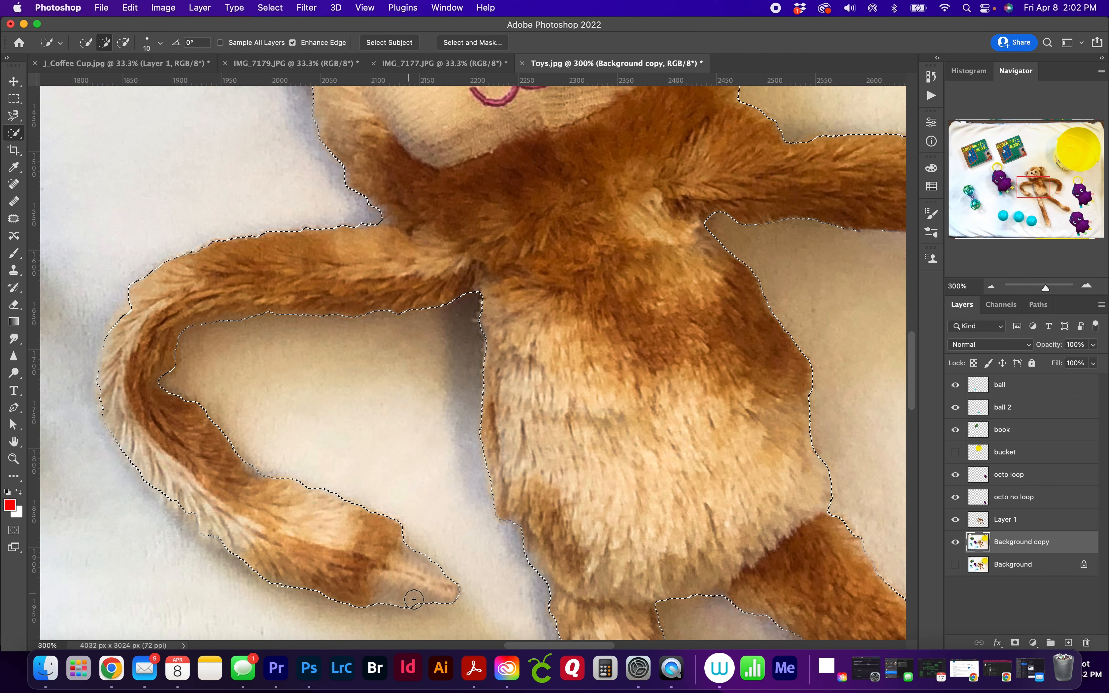
mouse_move(161, 488)
left_mouse_down()
mouse_move(174, 509)
mouse_move(191, 508)
left_mouse_up()
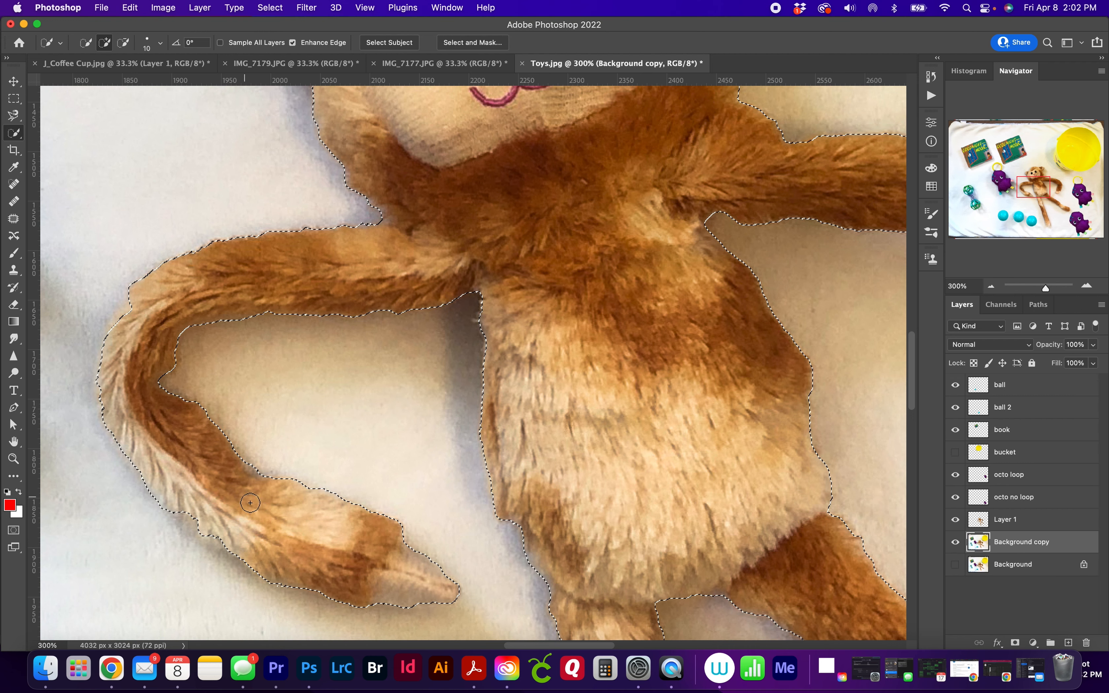
mouse_move(604, 564)
left_mouse_down()
mouse_move(443, 294)
mouse_move(377, 305)
left_mouse_up()
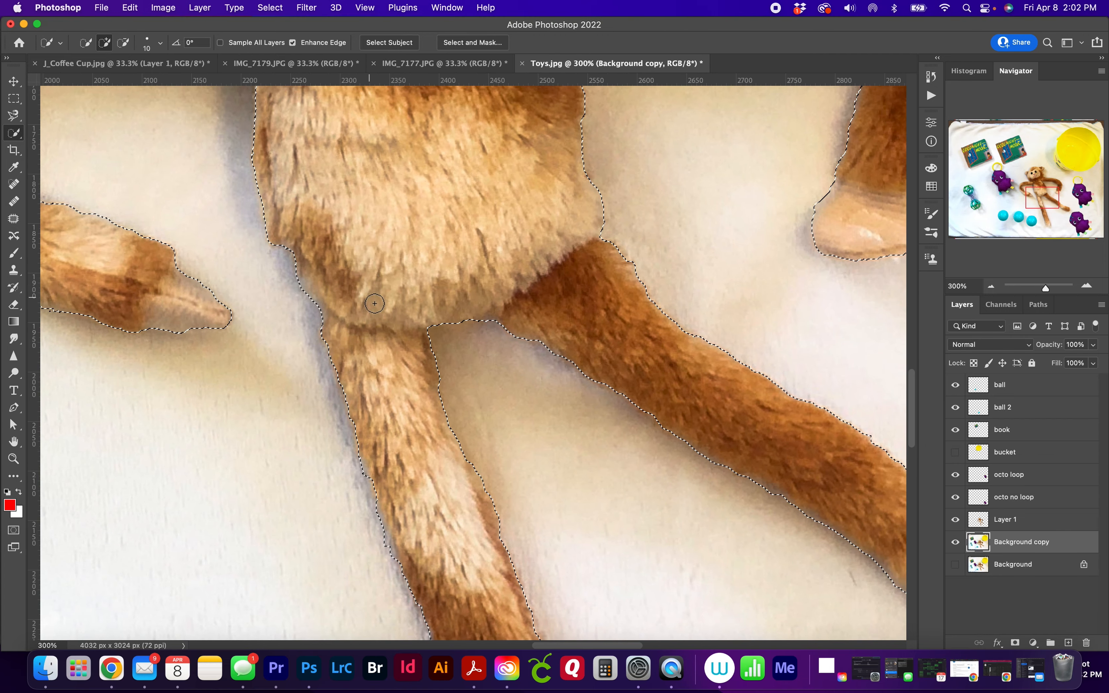
Step: Copy the selected monkey from the Background copy layer and paste it onto a new layer
key("super+1")
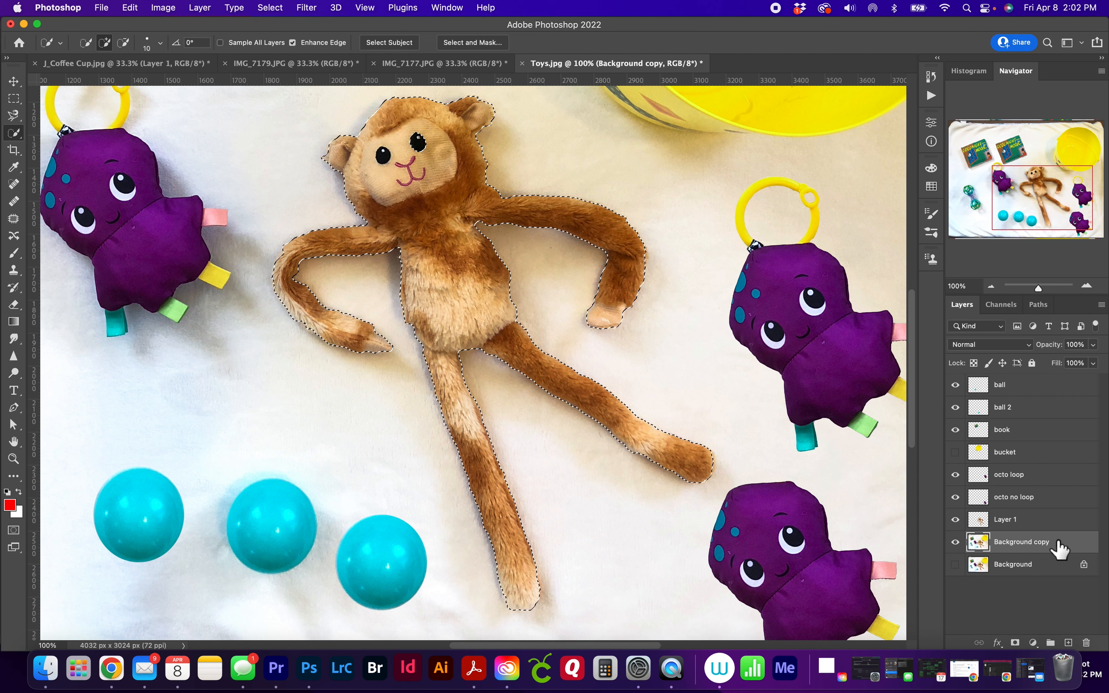
key("super+c")
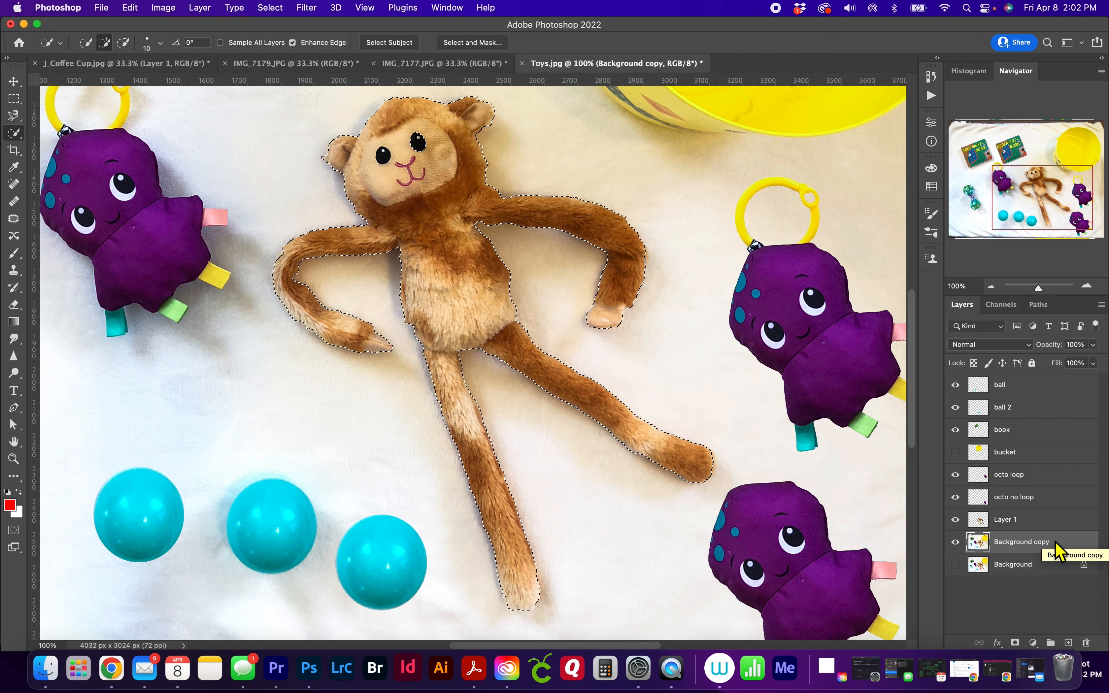
key("super+v")
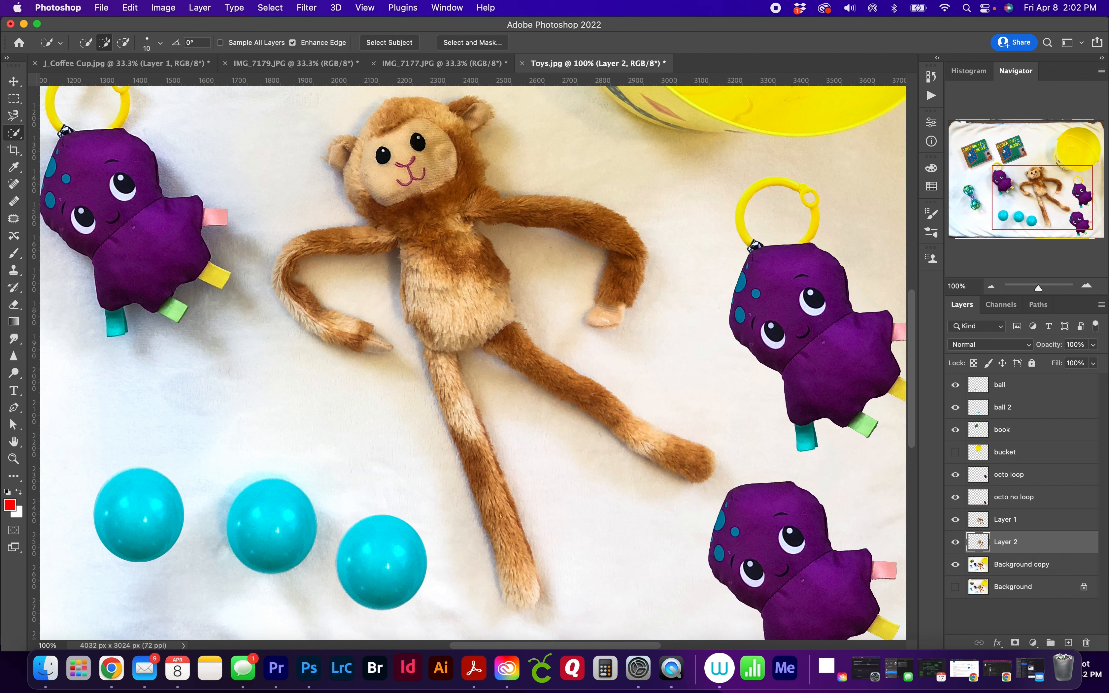
Step: Move the Layer 1 monkey cutout over the left-hand purple octopus, checking its head and ear edges at 300%
left_click(14, 81)
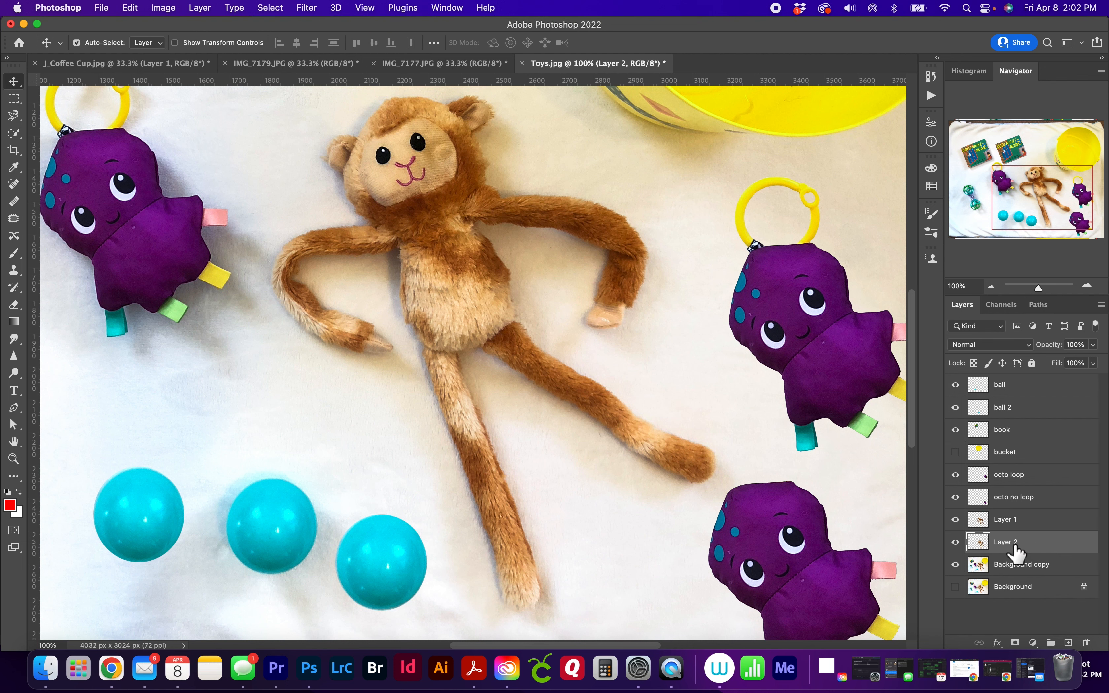
left_click_drag(477, 298, 220, 352)
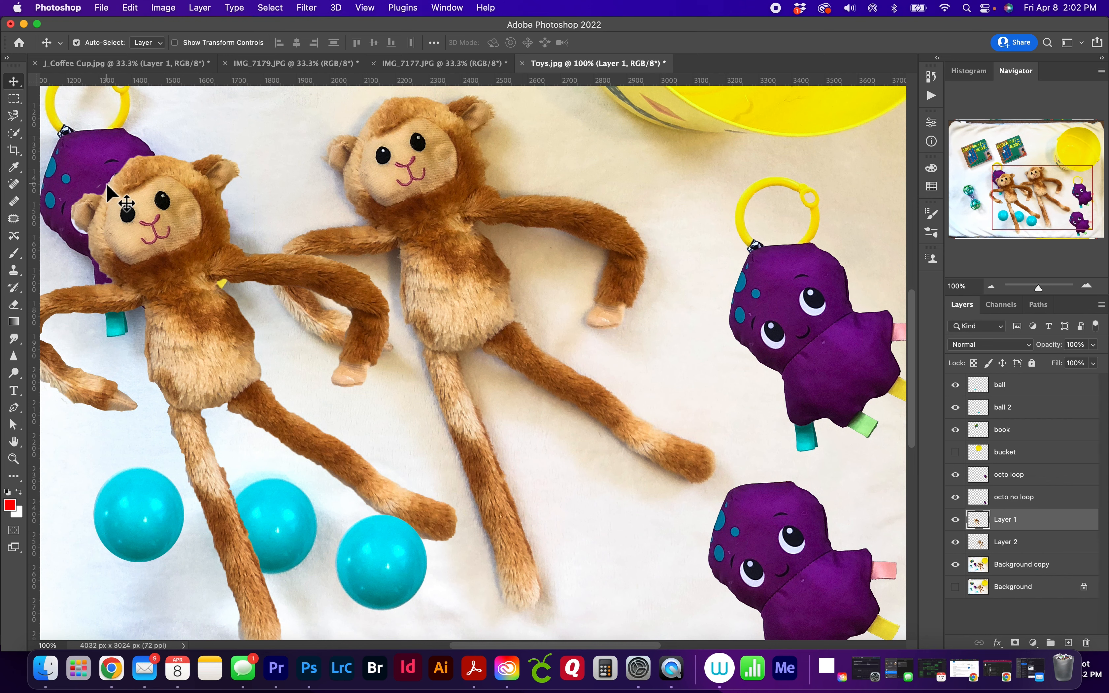
key("super+equal")
key("super+equal")
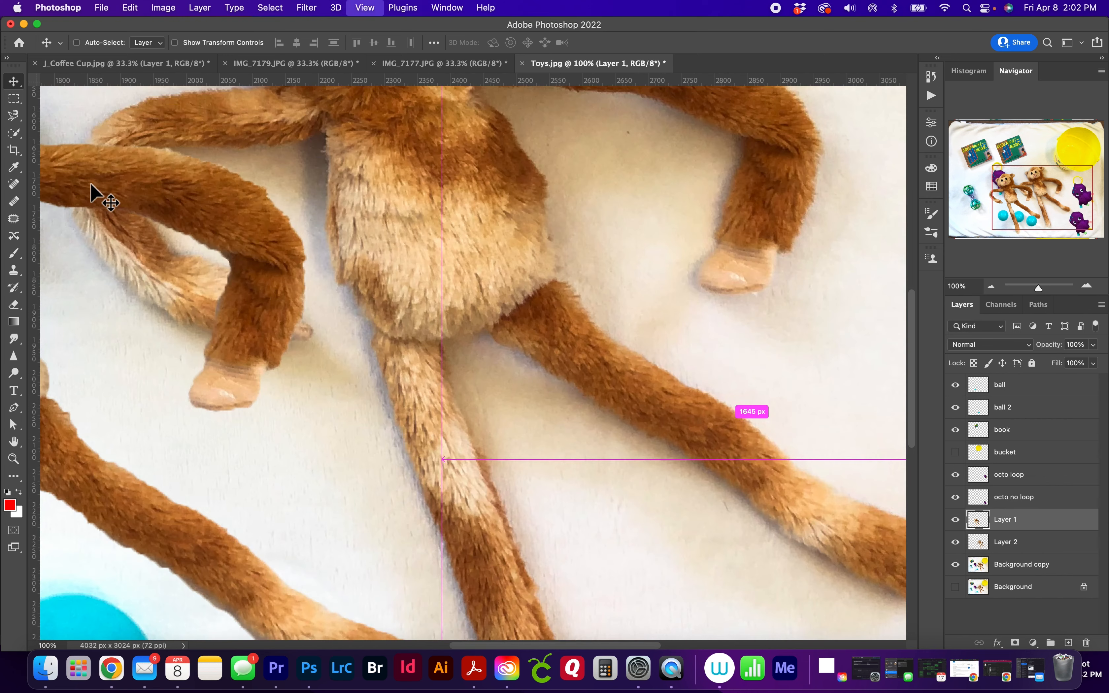
left_click_drag(123, 223, 564, 259)
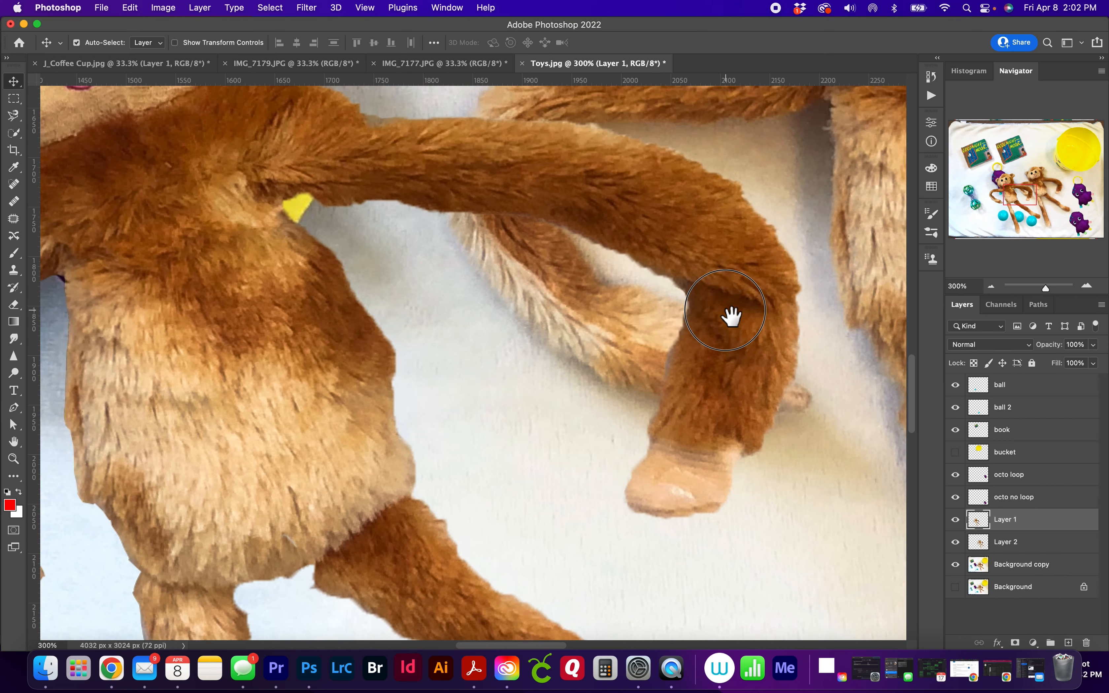
left_click_drag(203, 191, 401, 395)
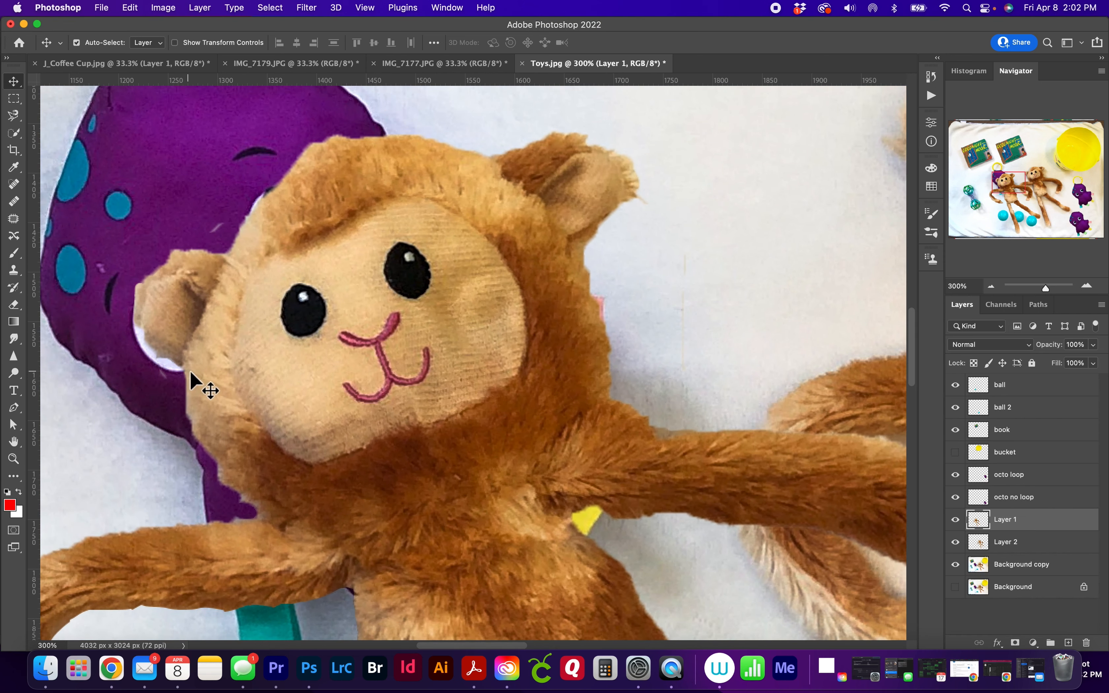
left_click_drag(275, 287, 248, 266)
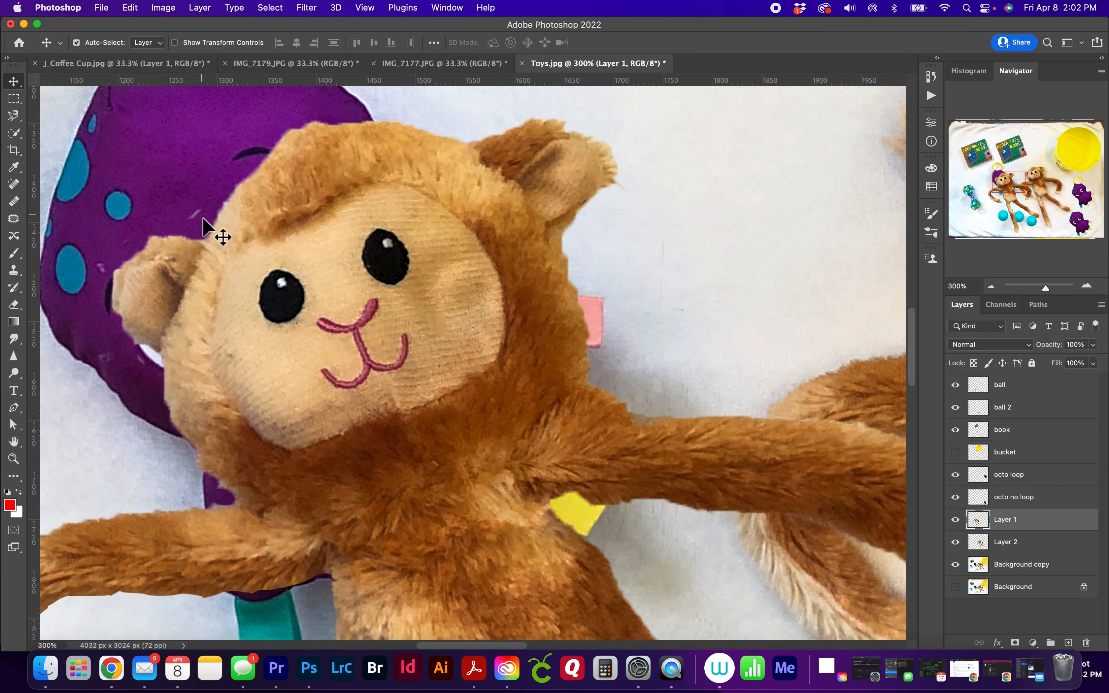
Step: Examine the Layer 1 cutout's torso and leg edges at 300%, and toggle Layer 2's visibility to identify its monkey
left_click_drag(364, 421, 378, 193)
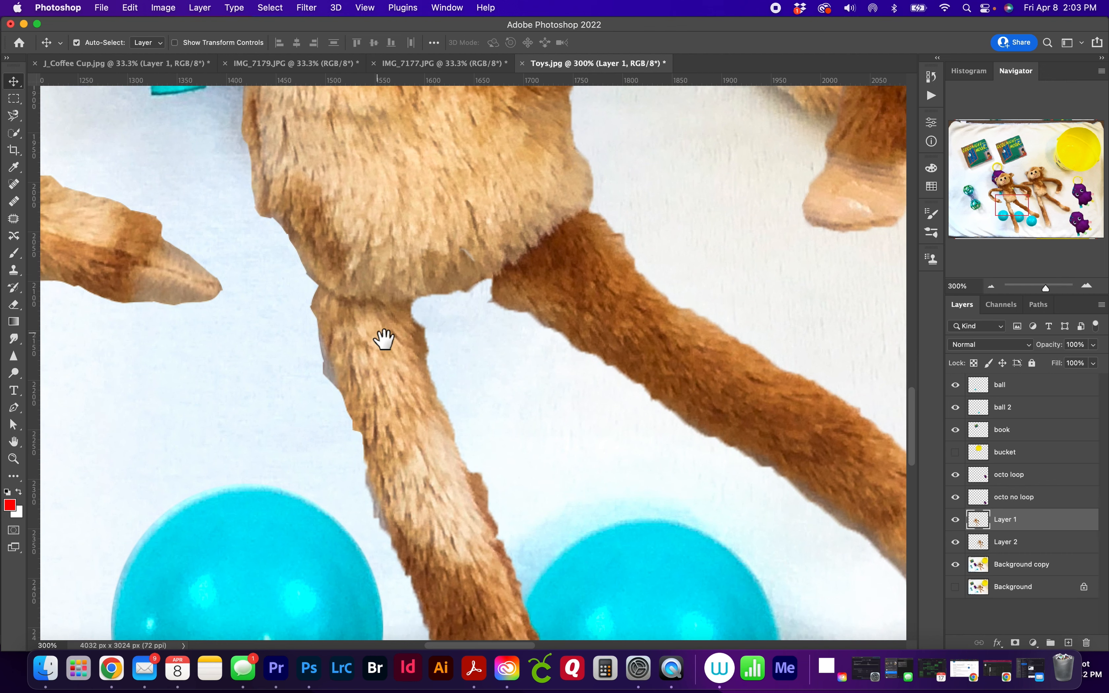
left_click_drag(389, 389, 303, 120)
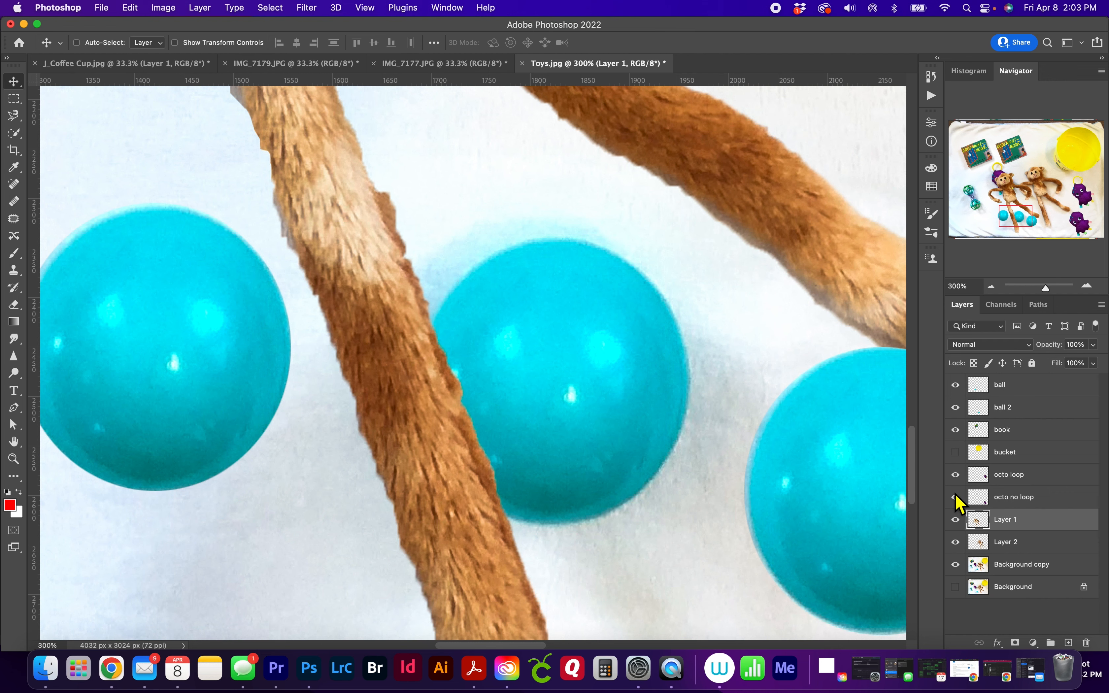
key("super+0")
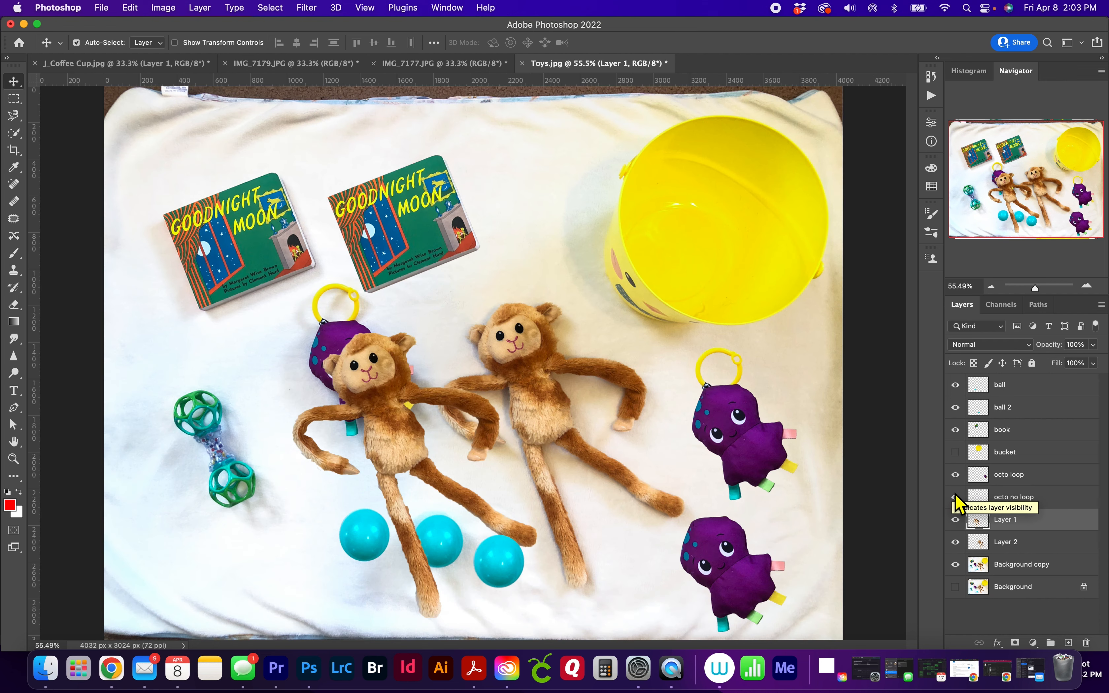
left_click(956, 543)
left_click(955, 543)
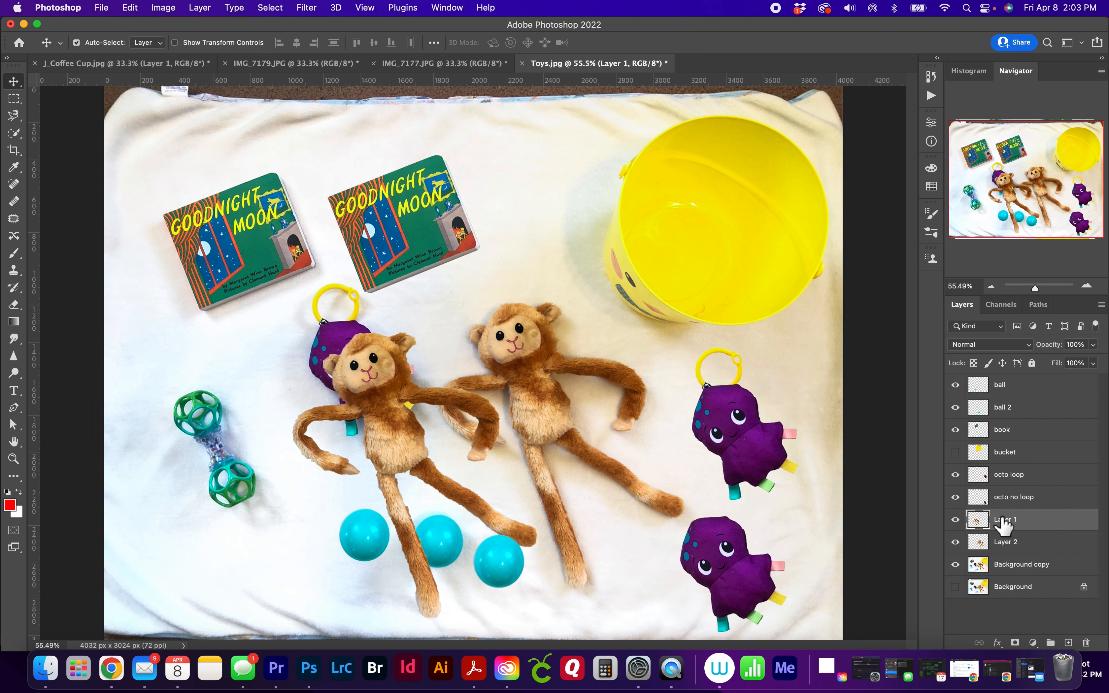
Step: Place Layer 1 below Layer 2 and move the Layer 2 monkey cutout over the yellow bucket
left_click_drag(1017, 522, 1021, 557)
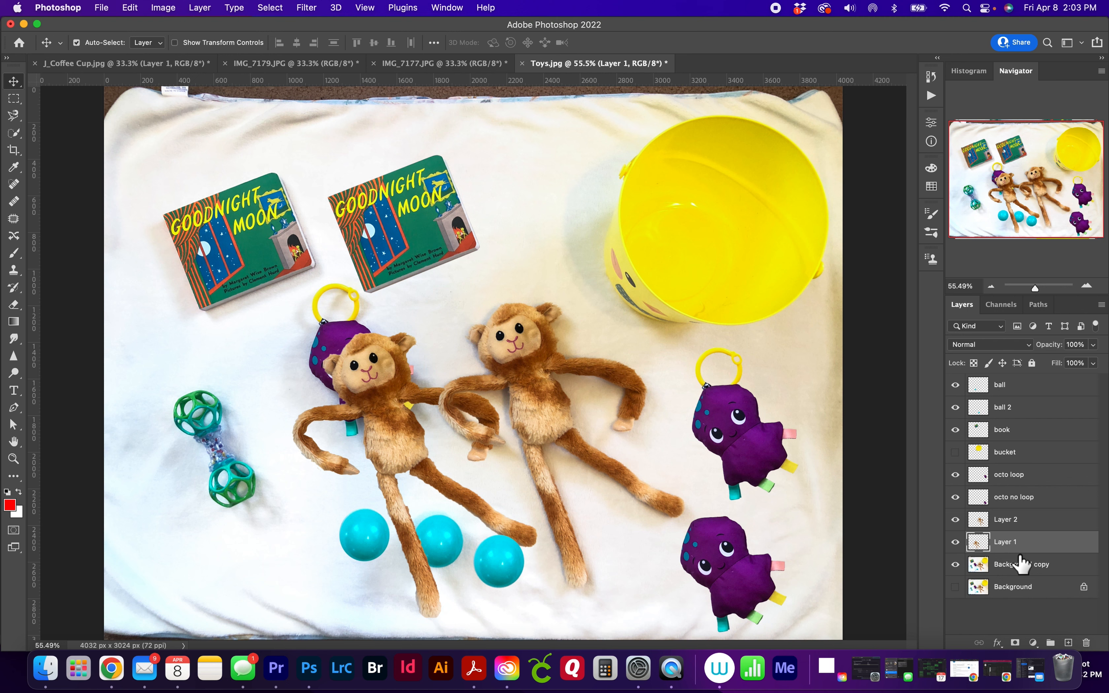
left_click(1019, 525)
left_click_drag(555, 419, 672, 224)
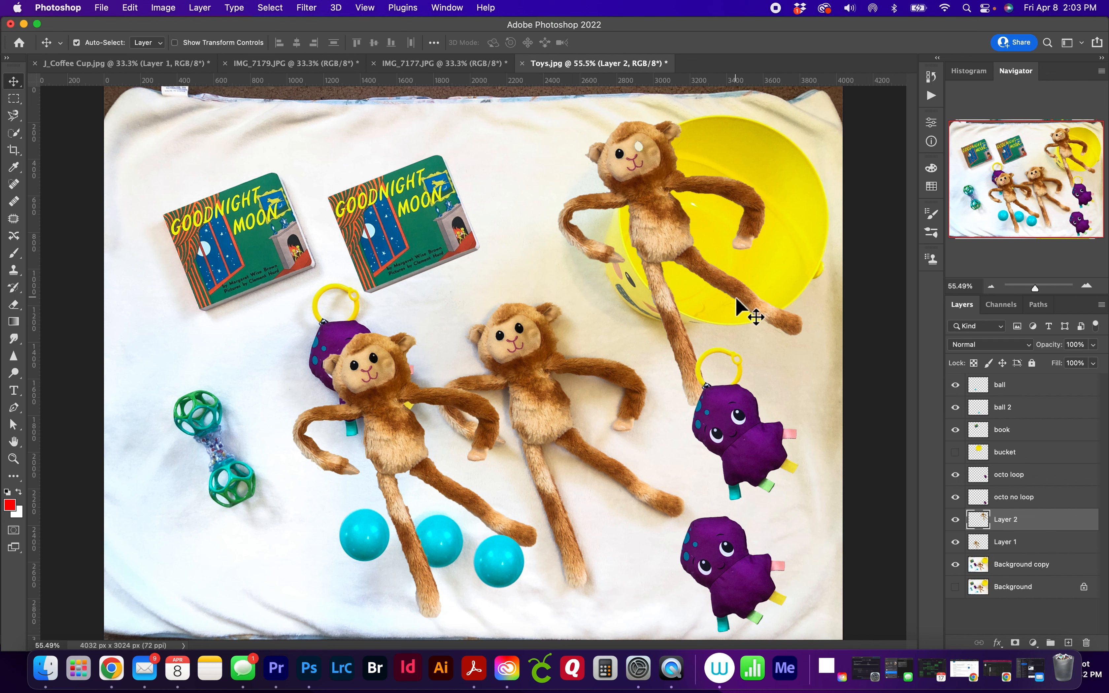
Step: Delete Layer 2 with the second monkey cutout
left_click(1087, 642)
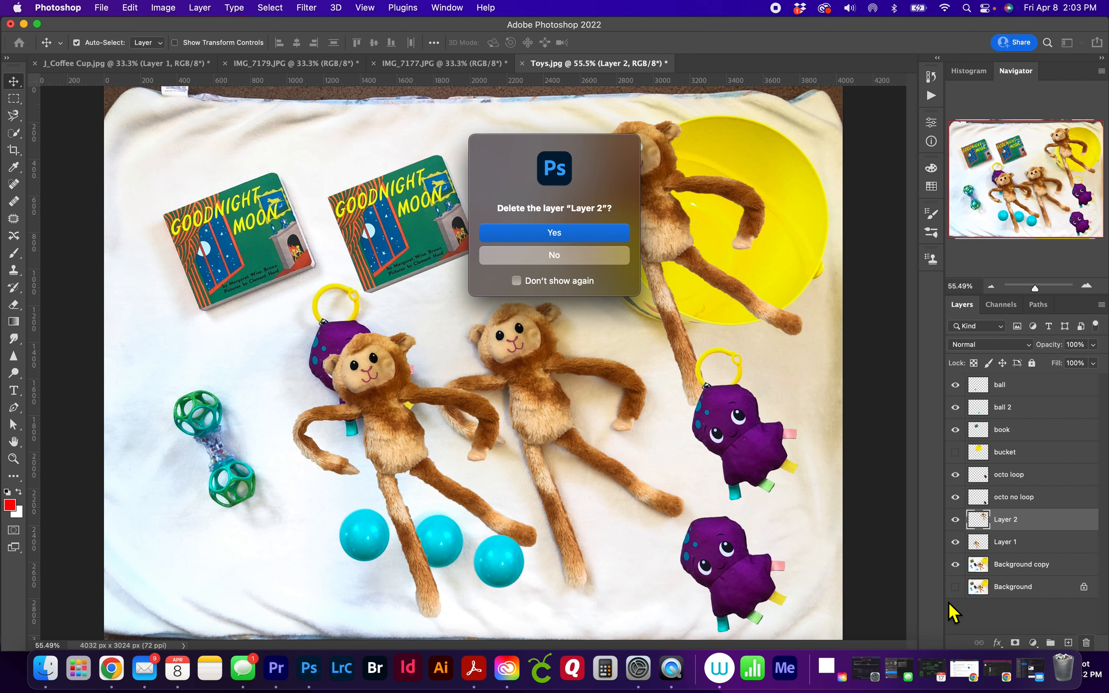
left_click(599, 238)
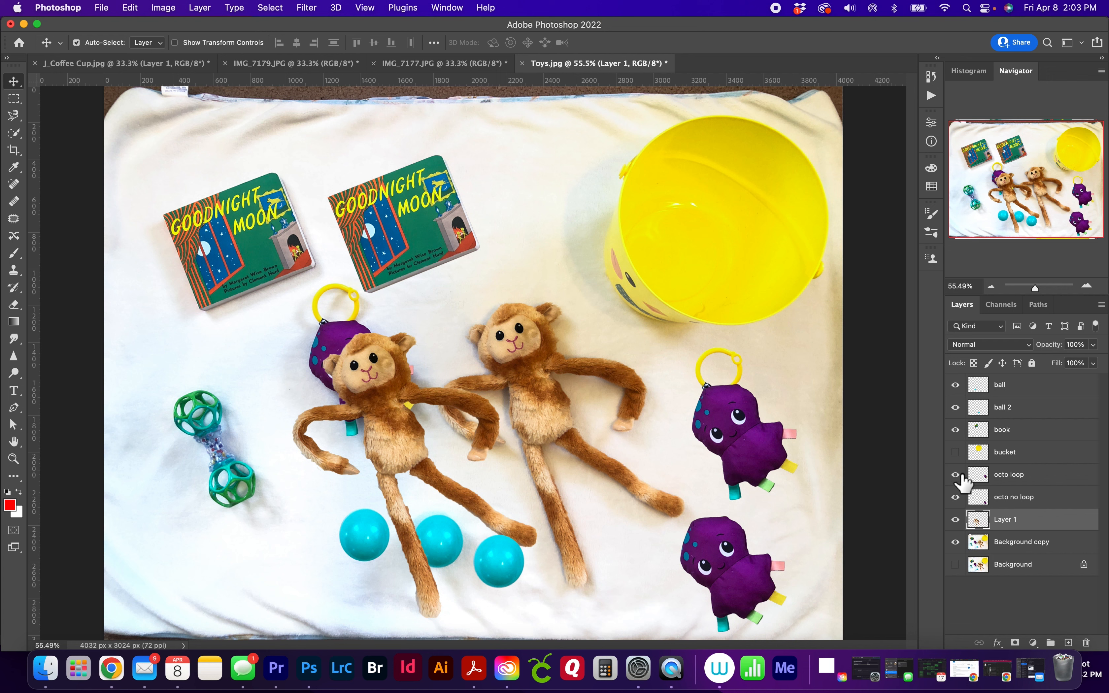
Step: Show the bucket layer, and select the green rattle on the Background copy layer with the Object Selection tool
left_click(956, 452)
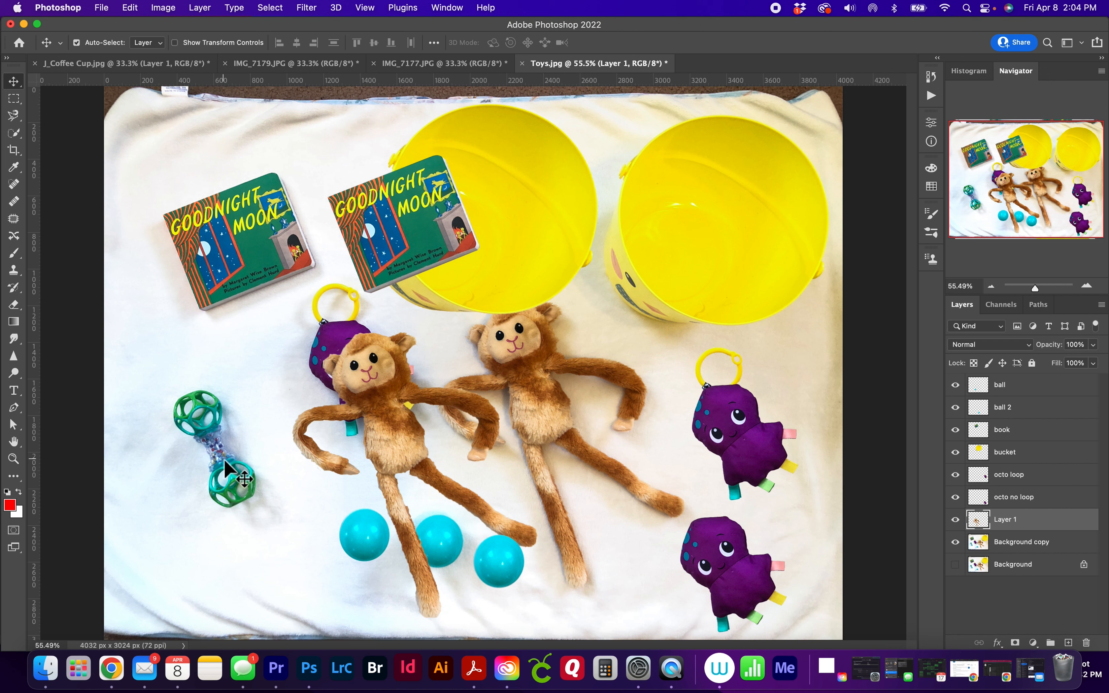
left_click(17, 136)
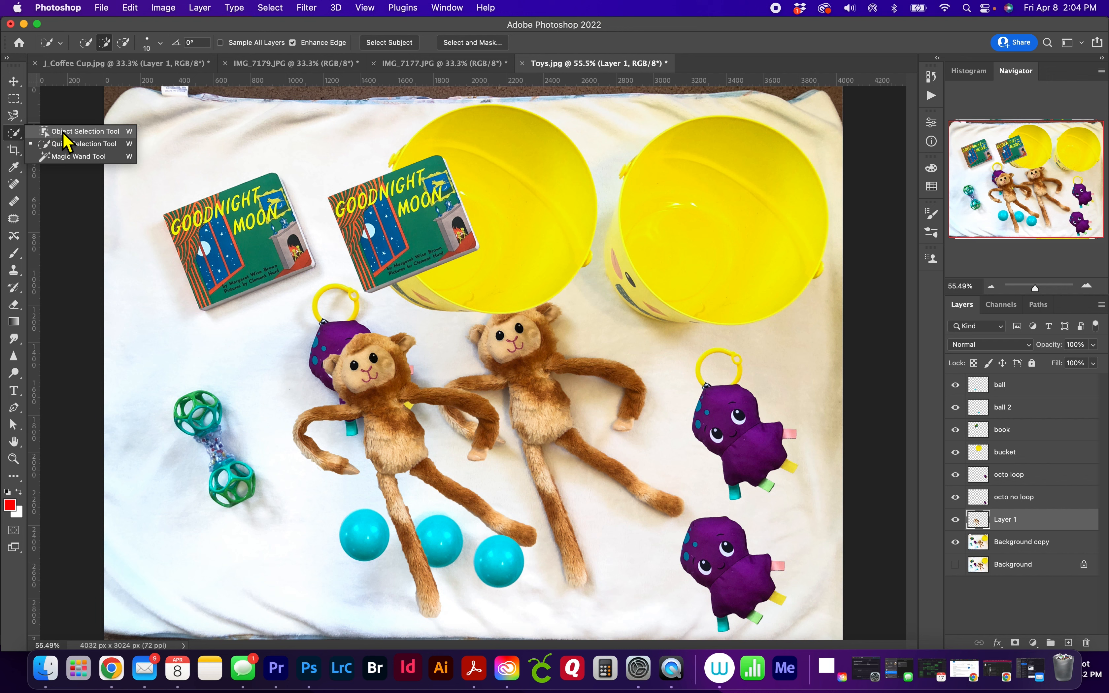
left_click(63, 133)
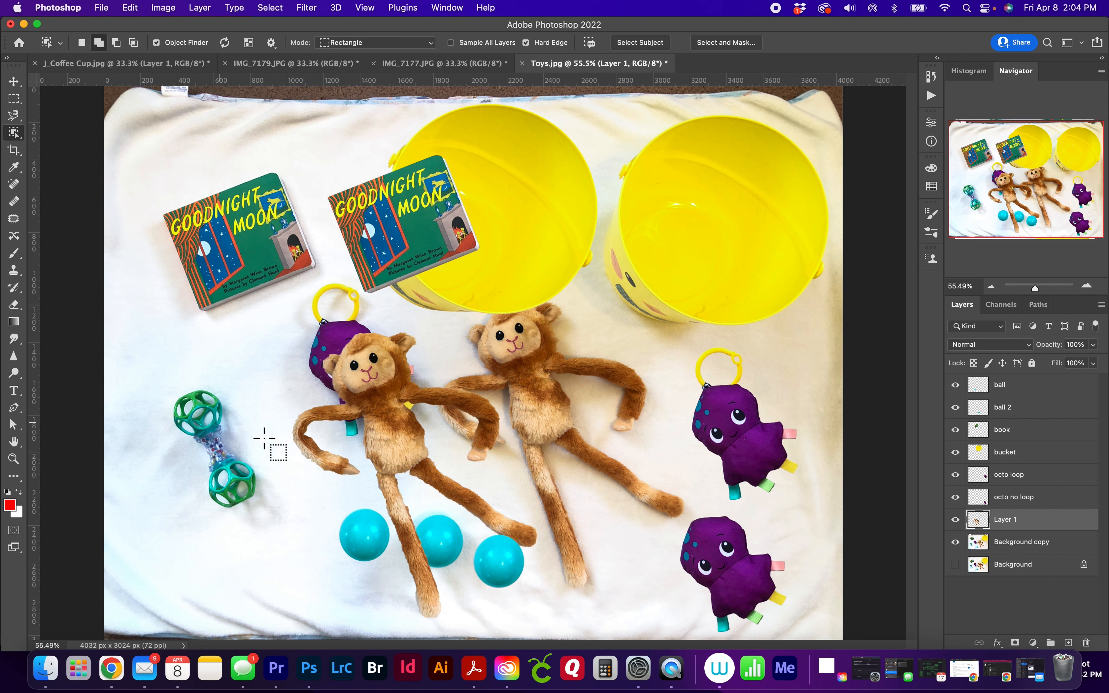
left_click(1006, 548)
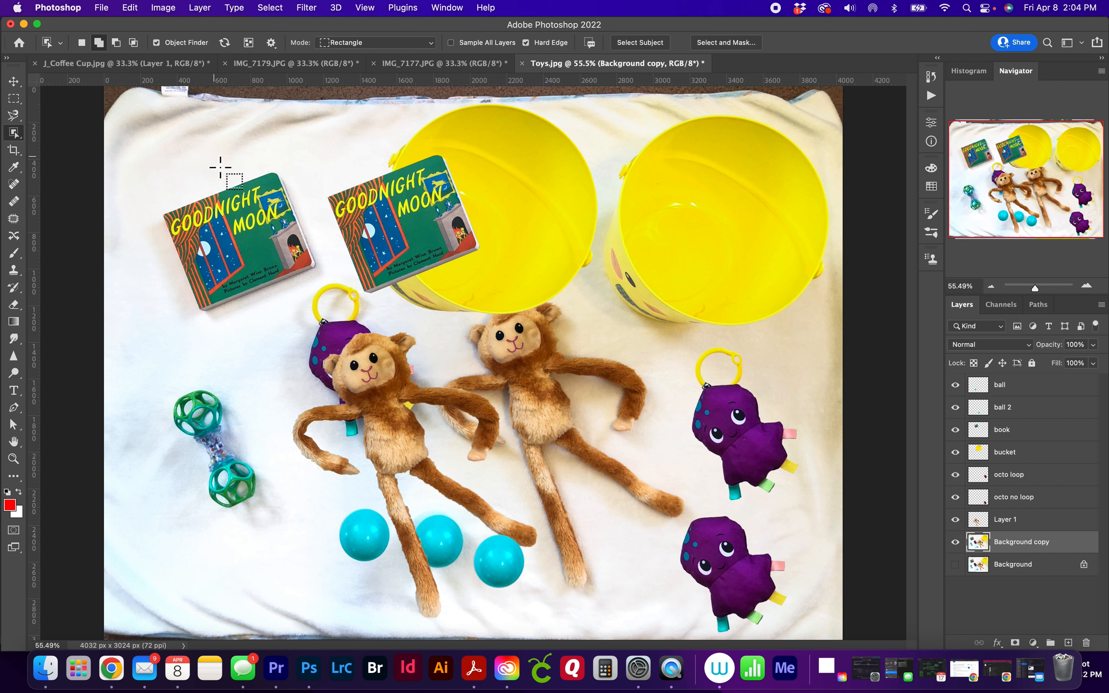
left_click_drag(158, 379, 273, 527)
key("super+1")
key("super+equal")
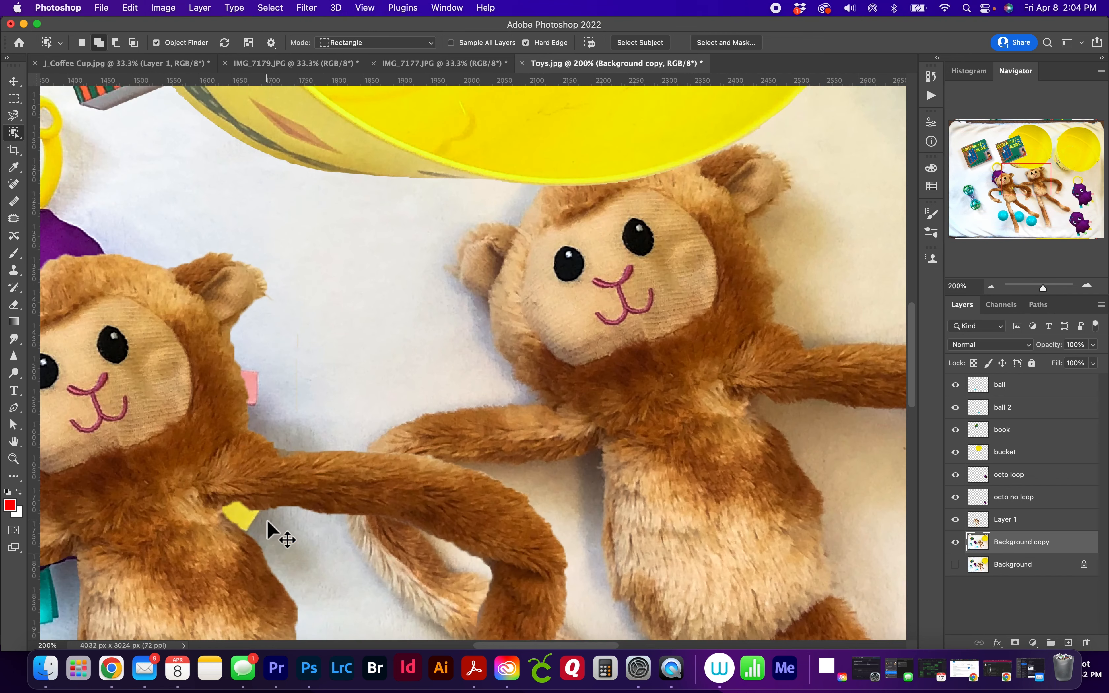
left_click_drag(272, 523, 437, 310)
left_click_drag(167, 415, 377, 493)
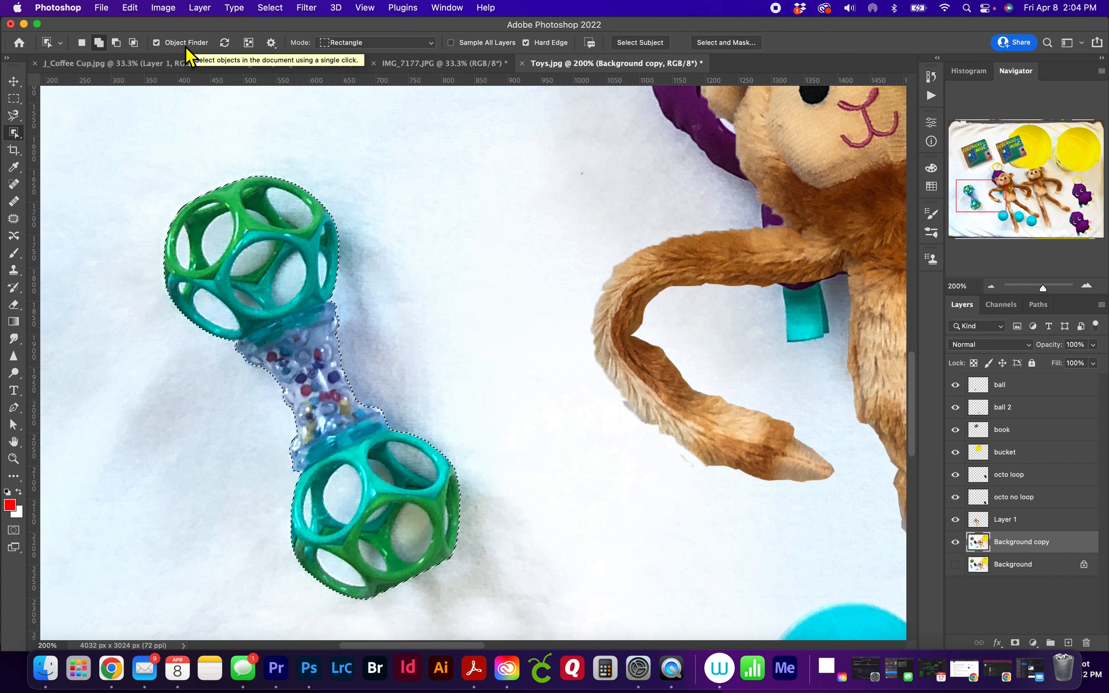
Step: Turn the Object Finder option off and back on
left_click(157, 42)
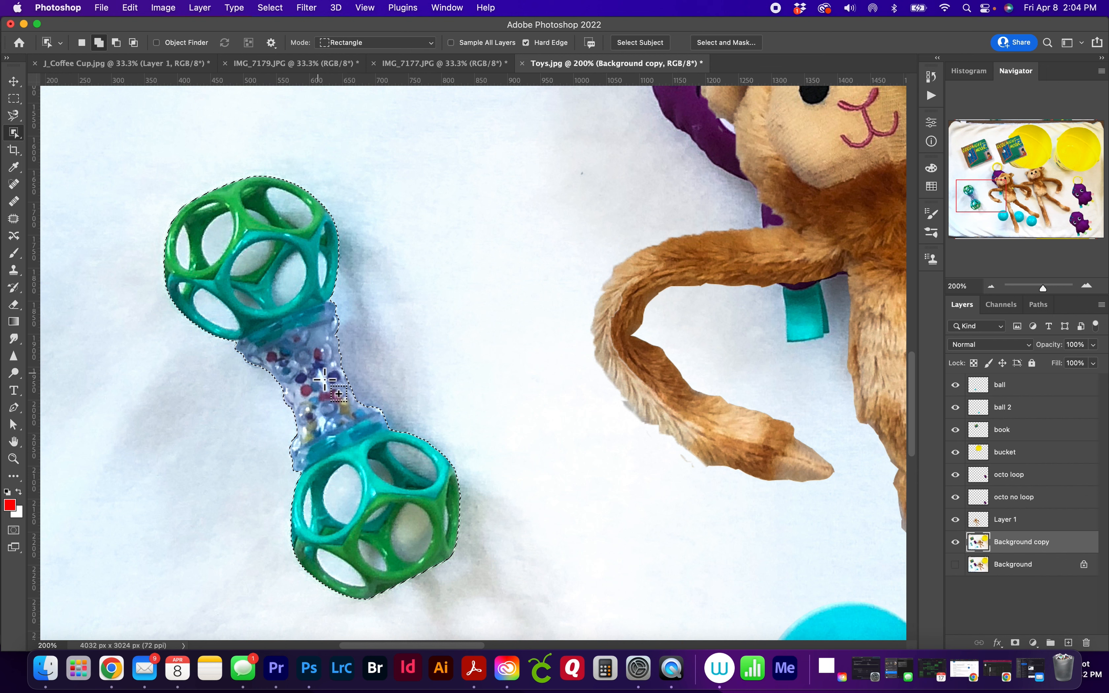
left_click(158, 44)
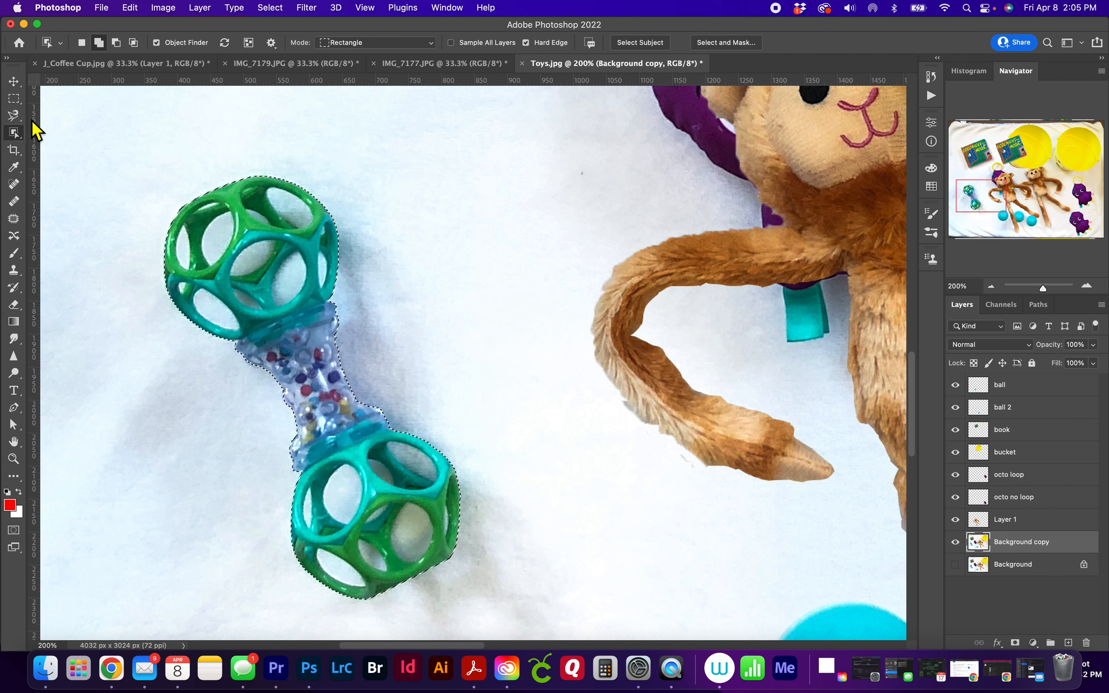
Step: Copy the selected rattle from Background copy onto its own layer
left_click(14, 82)
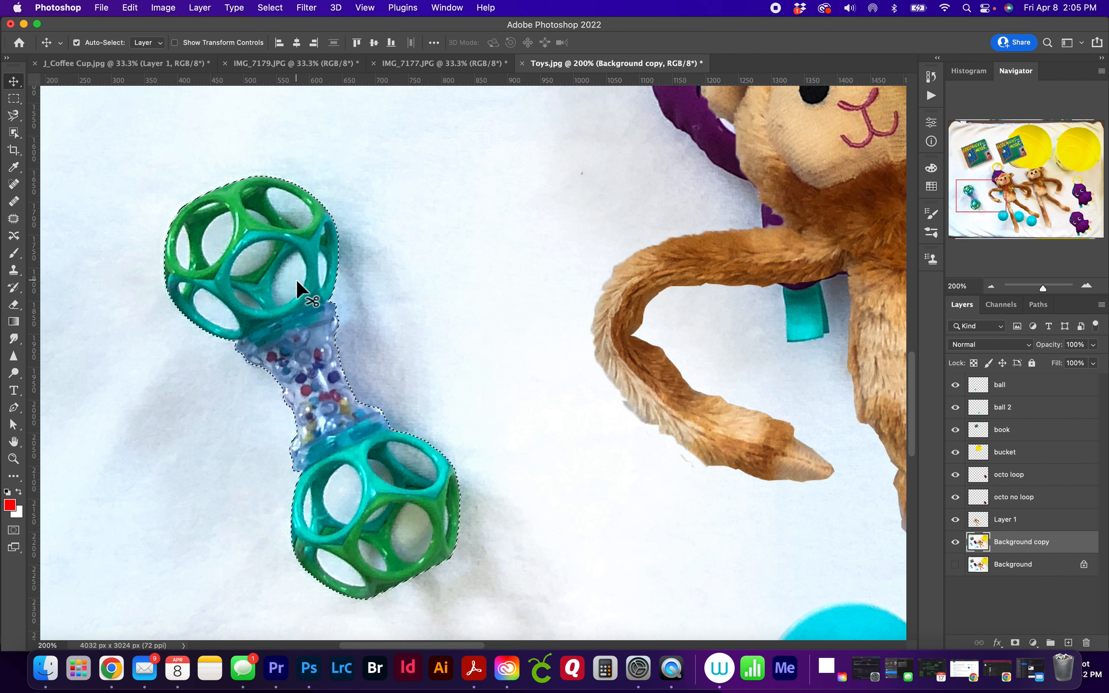
key("super")
key("super+j")
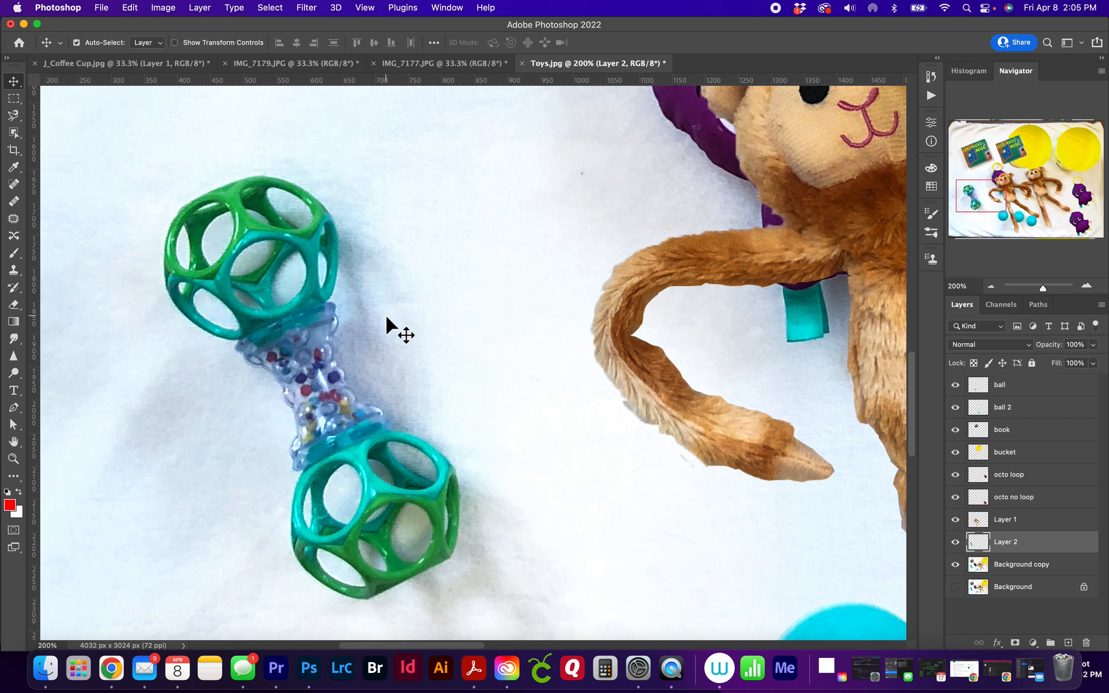
Step: Move the rattle cutout inside the right-hand yellow bucket to check its edges and the openings in its balls
key("super+minus")
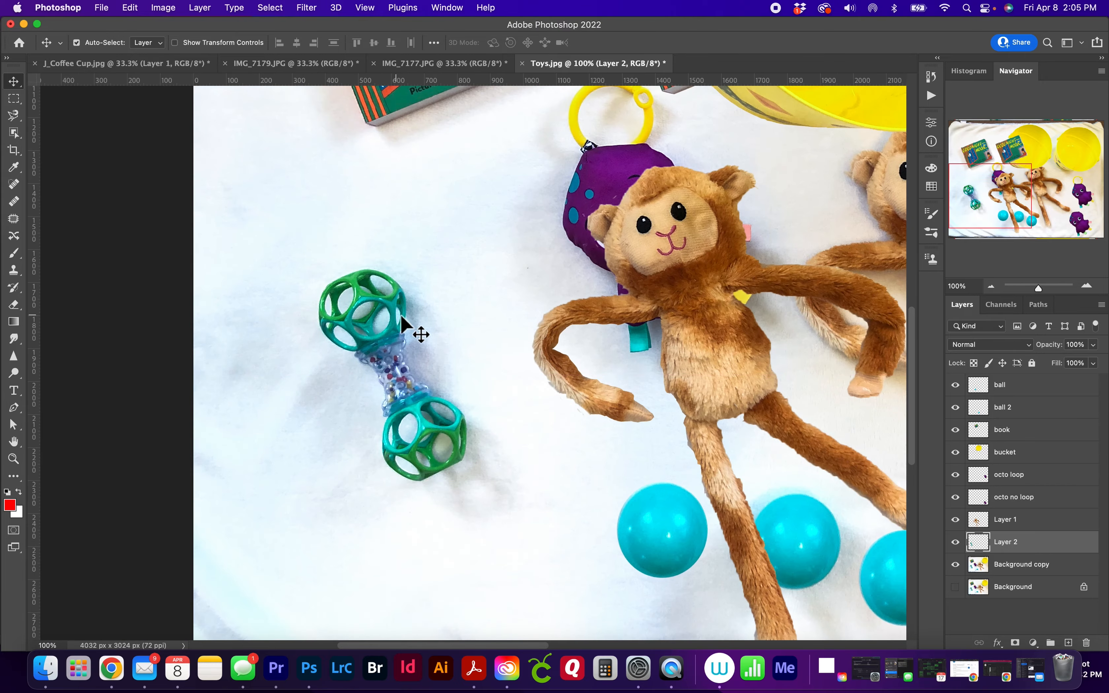
left_click_drag(470, 298, 232, 447)
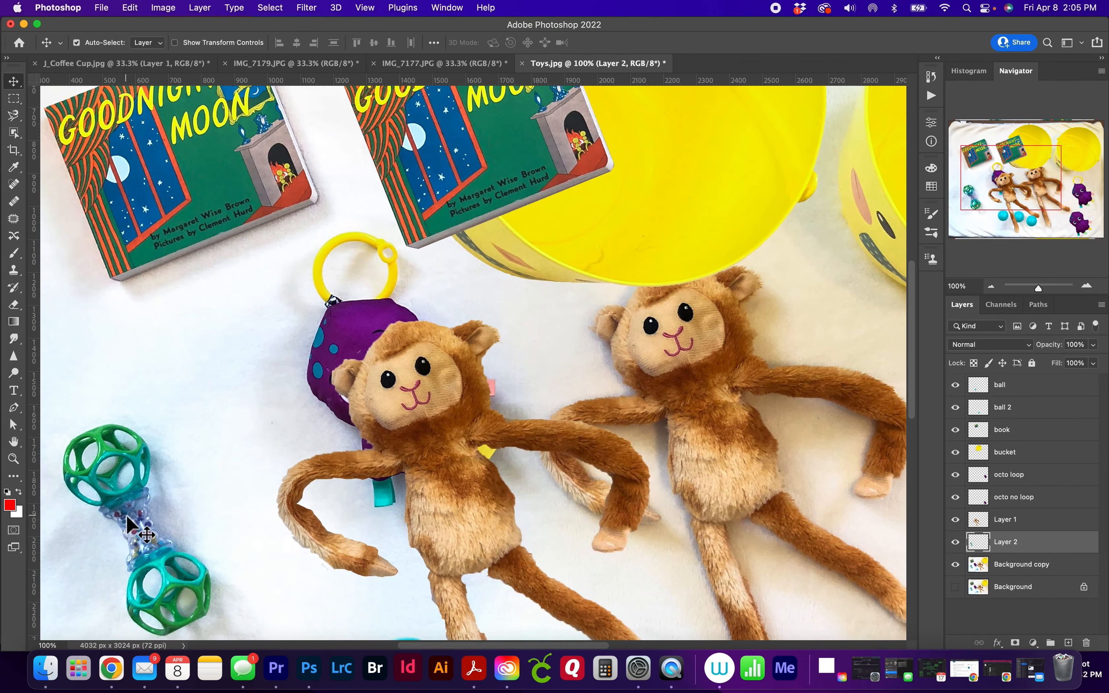
left_click_drag(122, 546, 905, 237)
left_click_drag(841, 297, 312, 400)
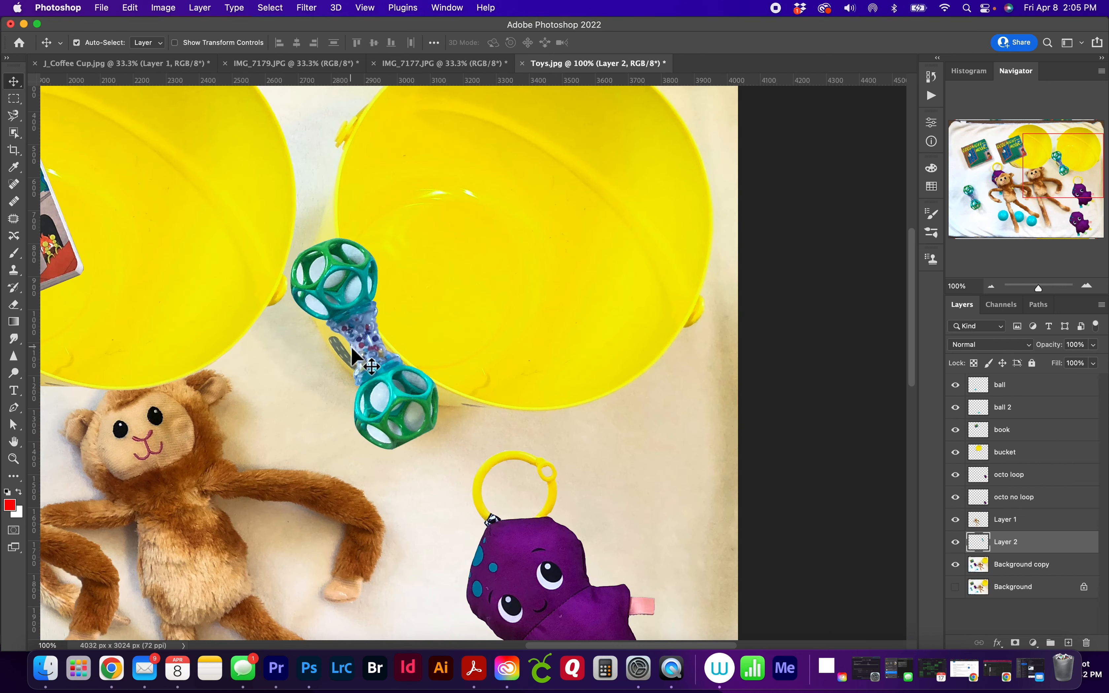
left_click_drag(355, 325, 478, 242)
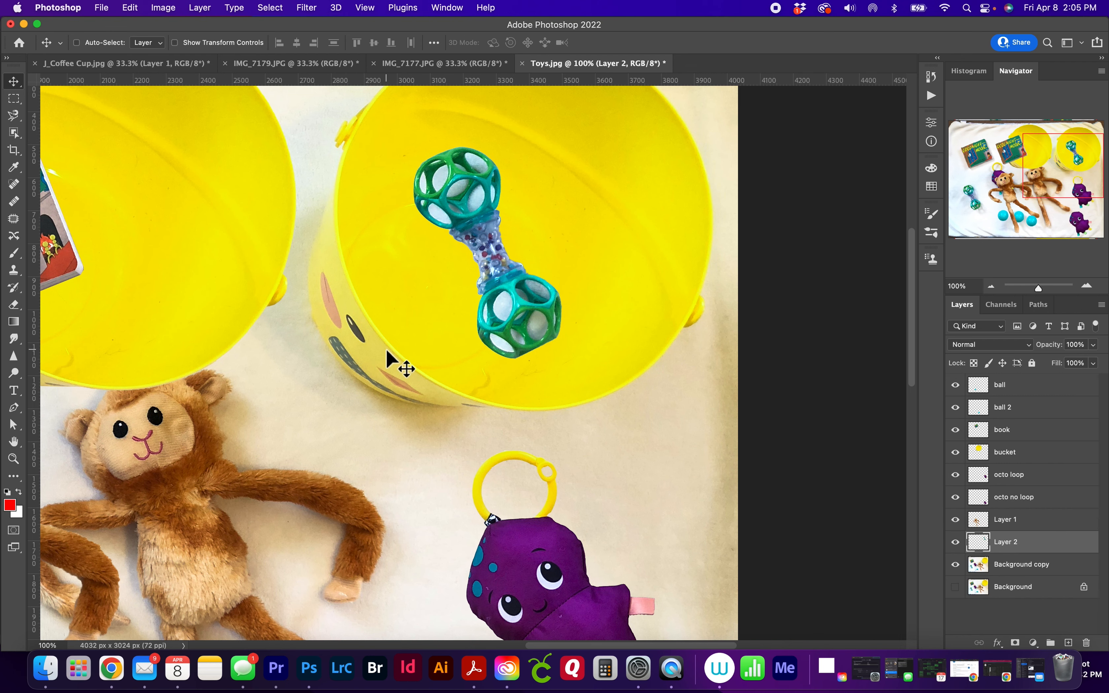
key("super+0")
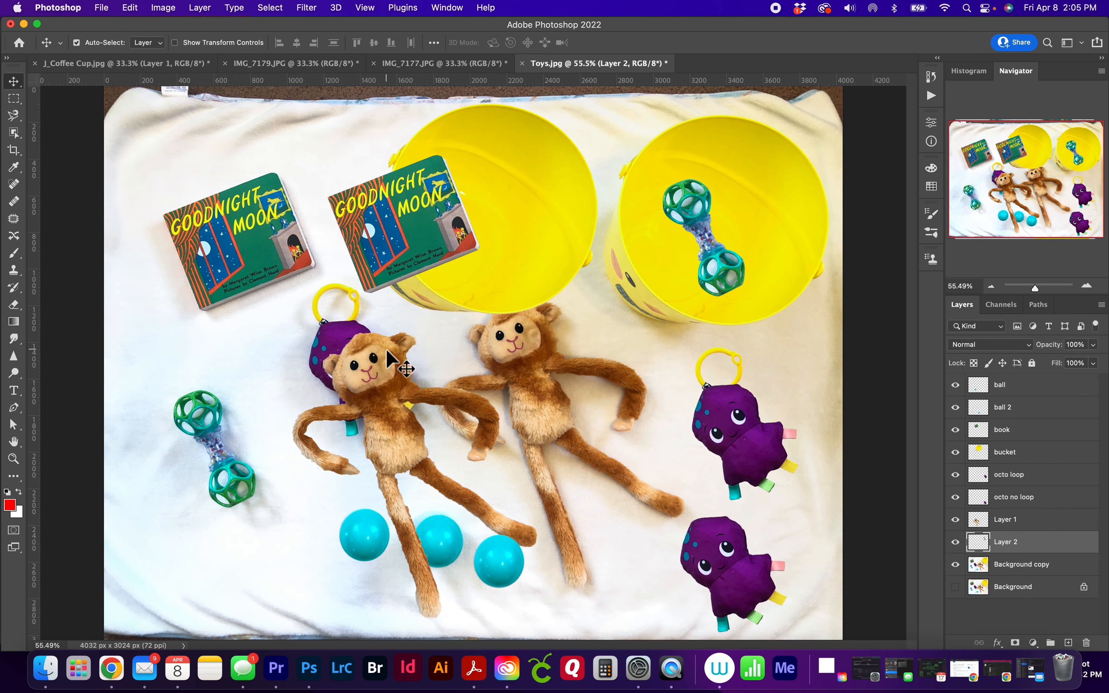
key("super")
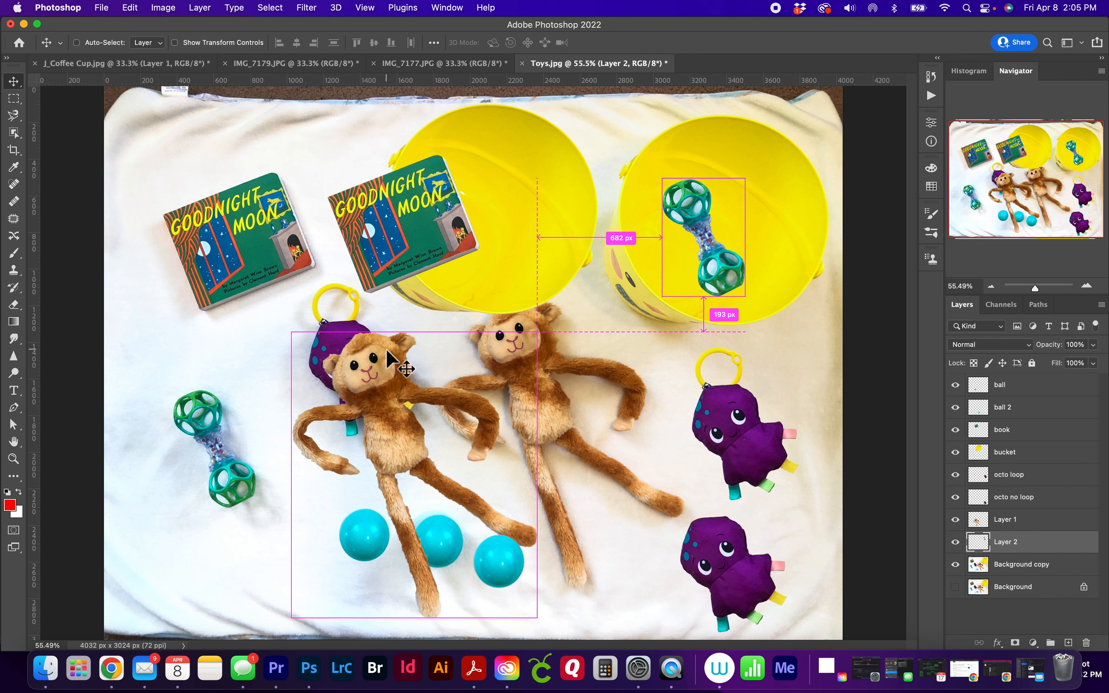
Step: Step back in the history to the rattle's Object Selection state, undoing the paste and the move
left_click(935, 76)
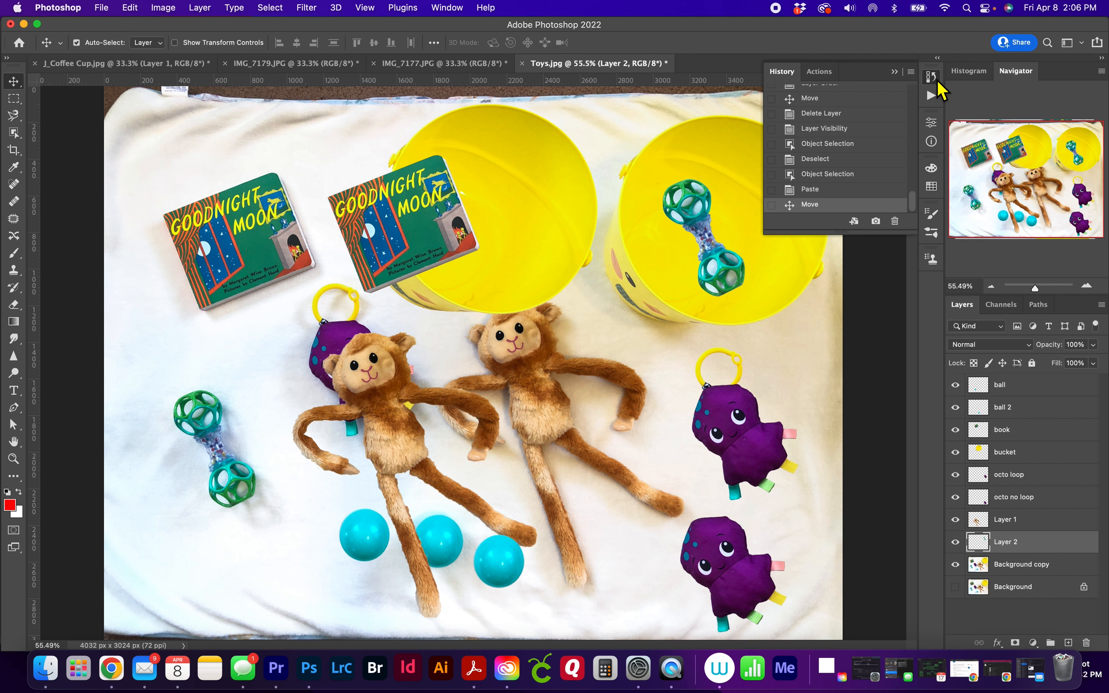
left_click(870, 176)
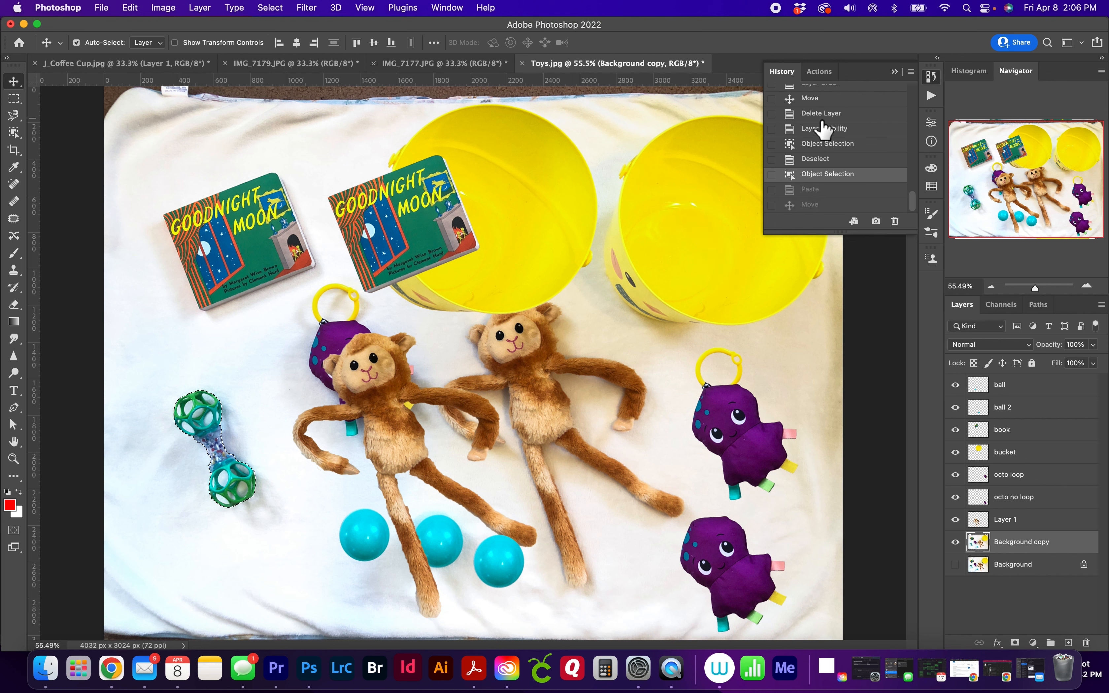
left_click(894, 72)
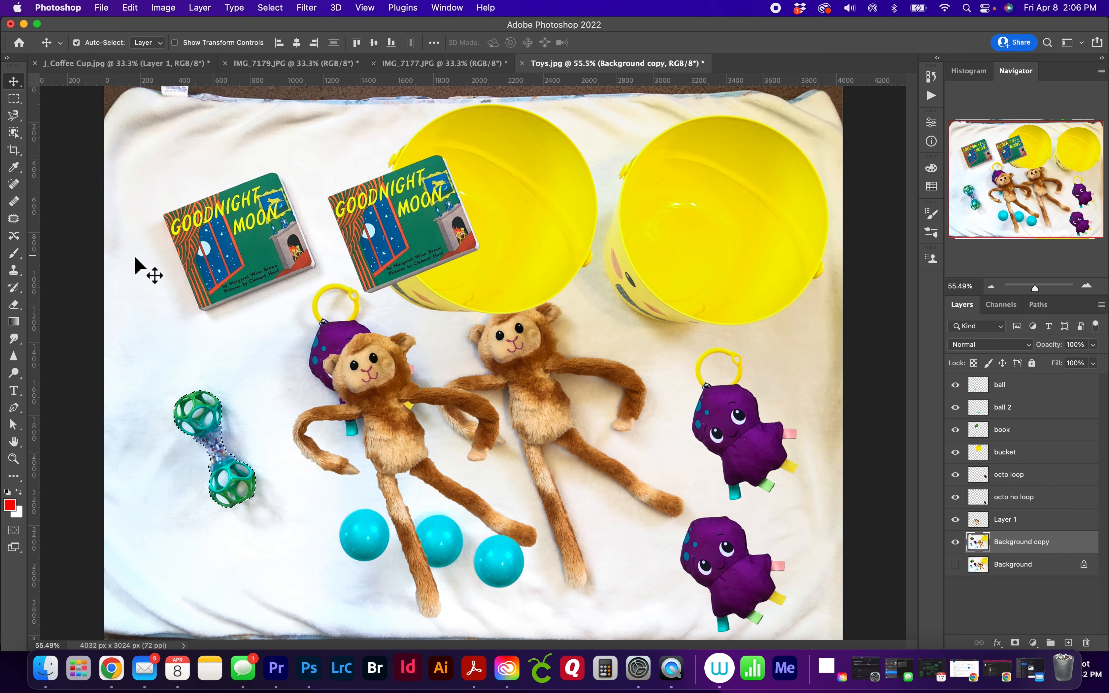
Step: Subtract the openings in the rattle's upper ball from the selection with the Quick Selection tool
key("super+equal")
key("super+equal")
key("super+equal")
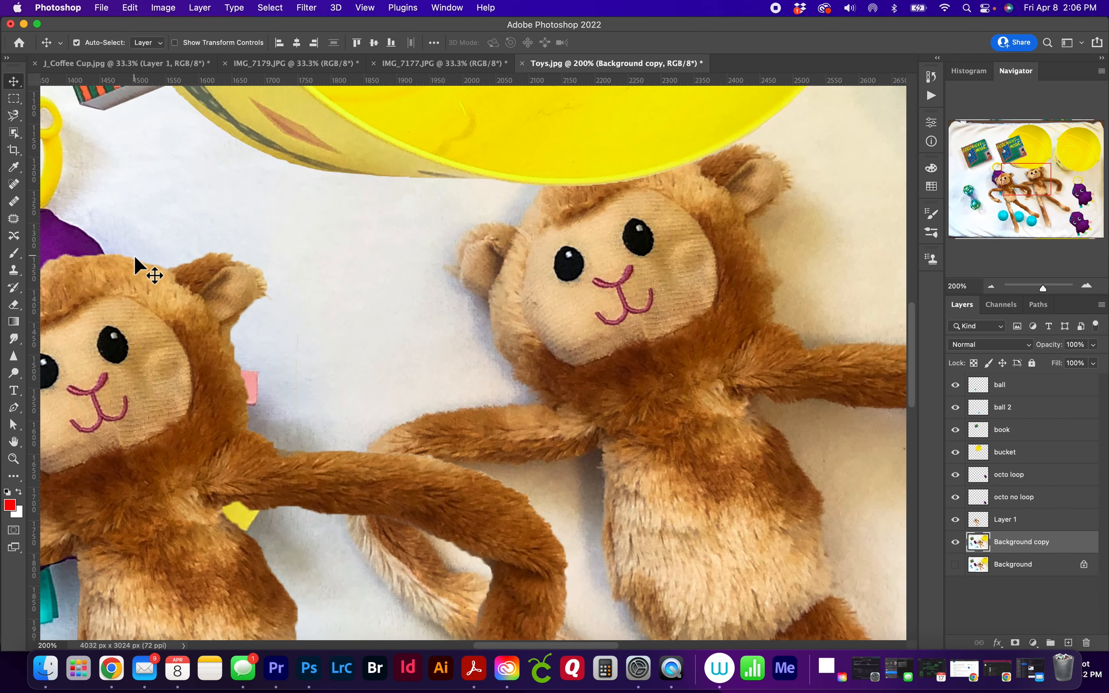
left_click_drag(153, 280, 1015, 63)
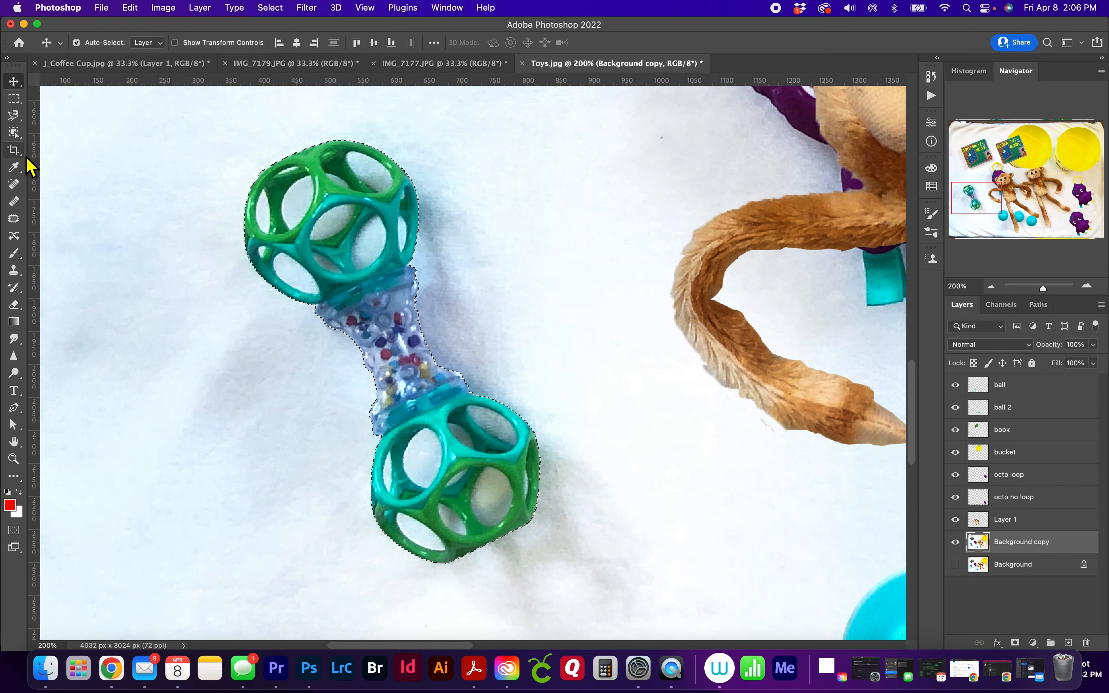
left_click(16, 136)
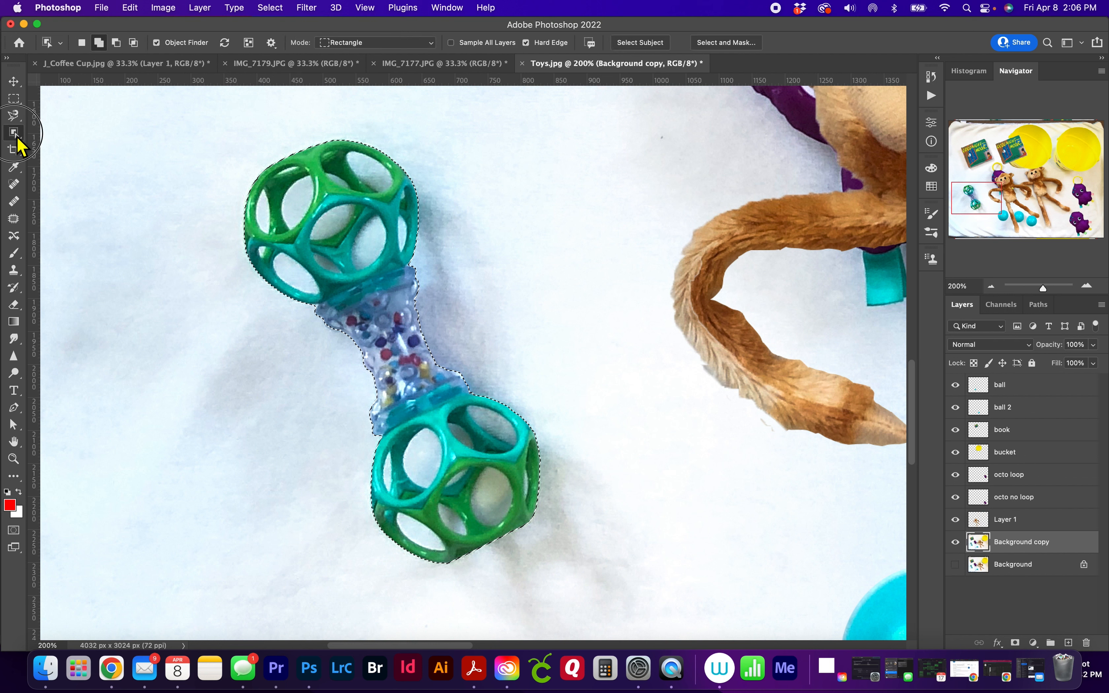
left_click(97, 144)
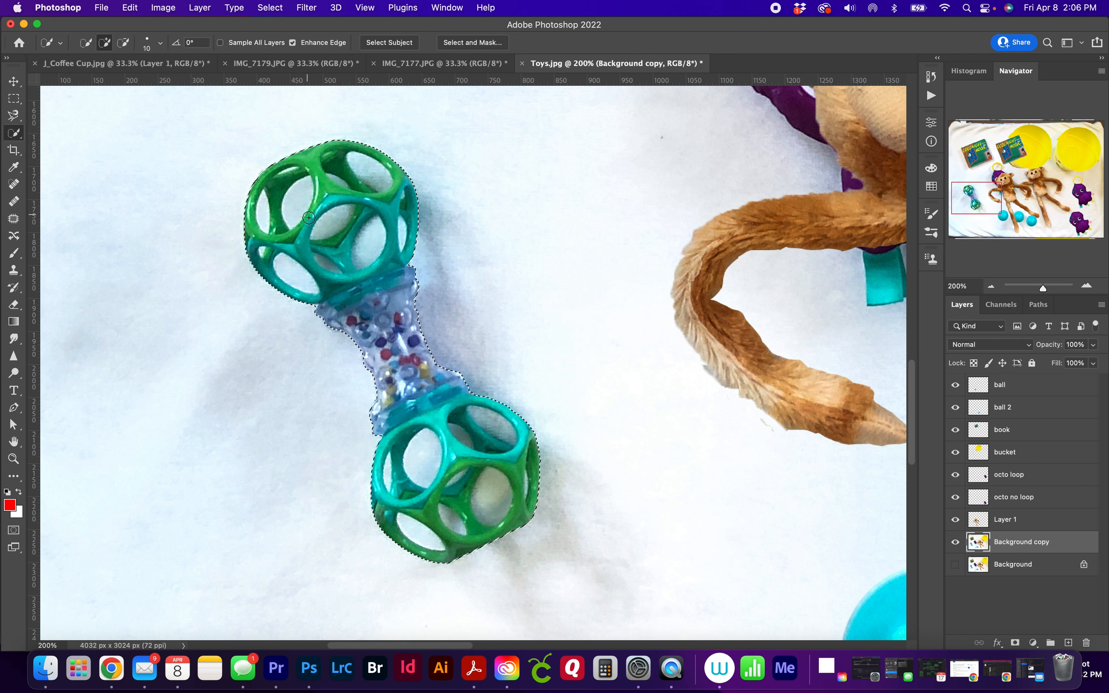
key("alt")
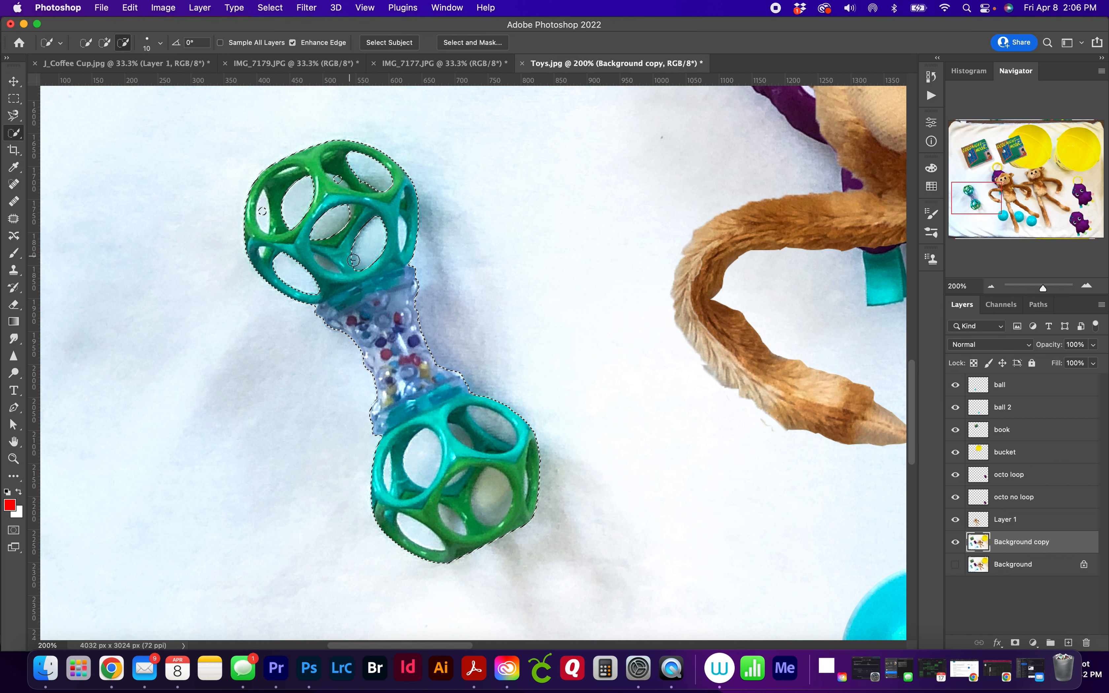
left_click_drag(263, 224, 264, 212)
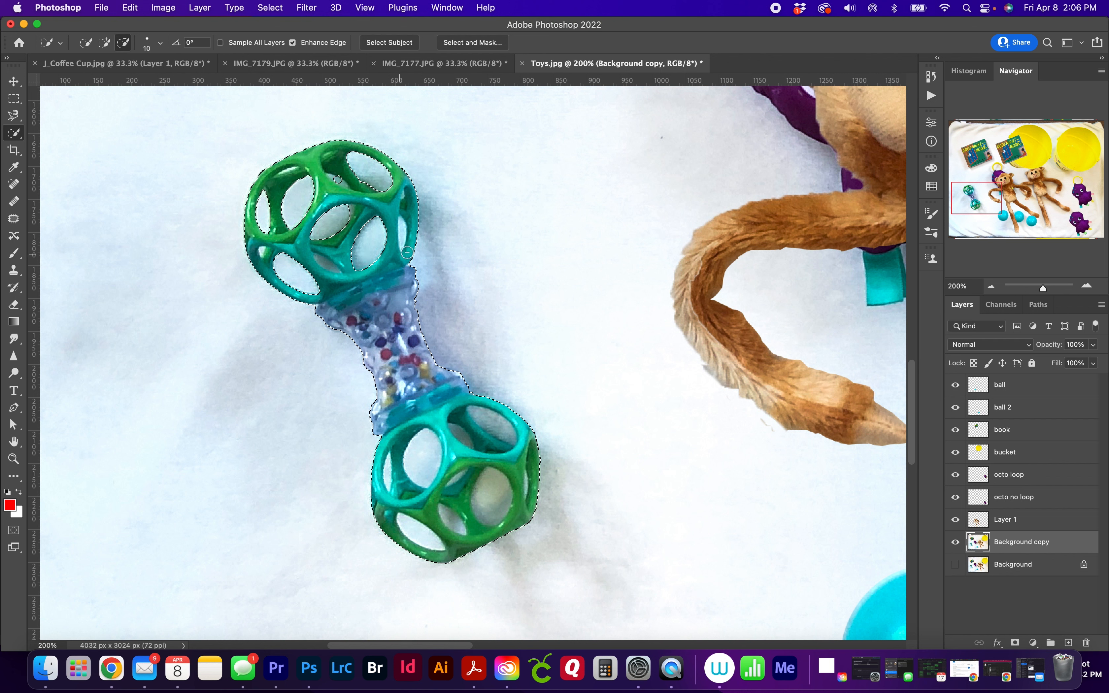
left_click(407, 235)
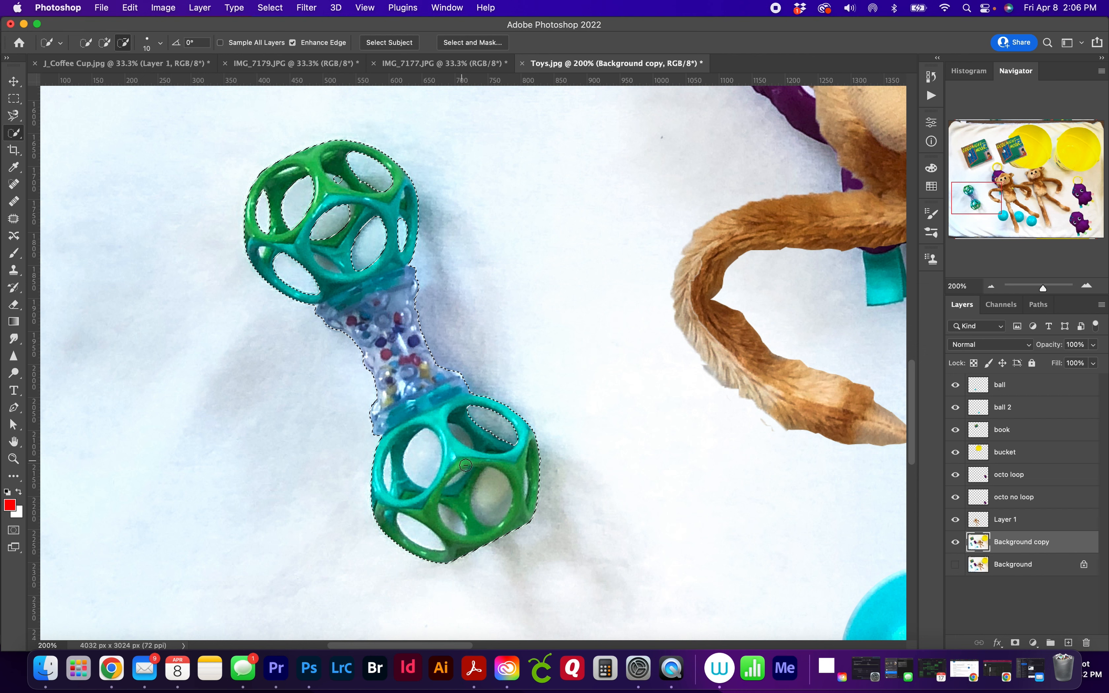
Step: Subtract the larger openings in the rattle's lower ball from the selection, undoing the stroke at its small bottom opening
left_click_drag(427, 453, 430, 470)
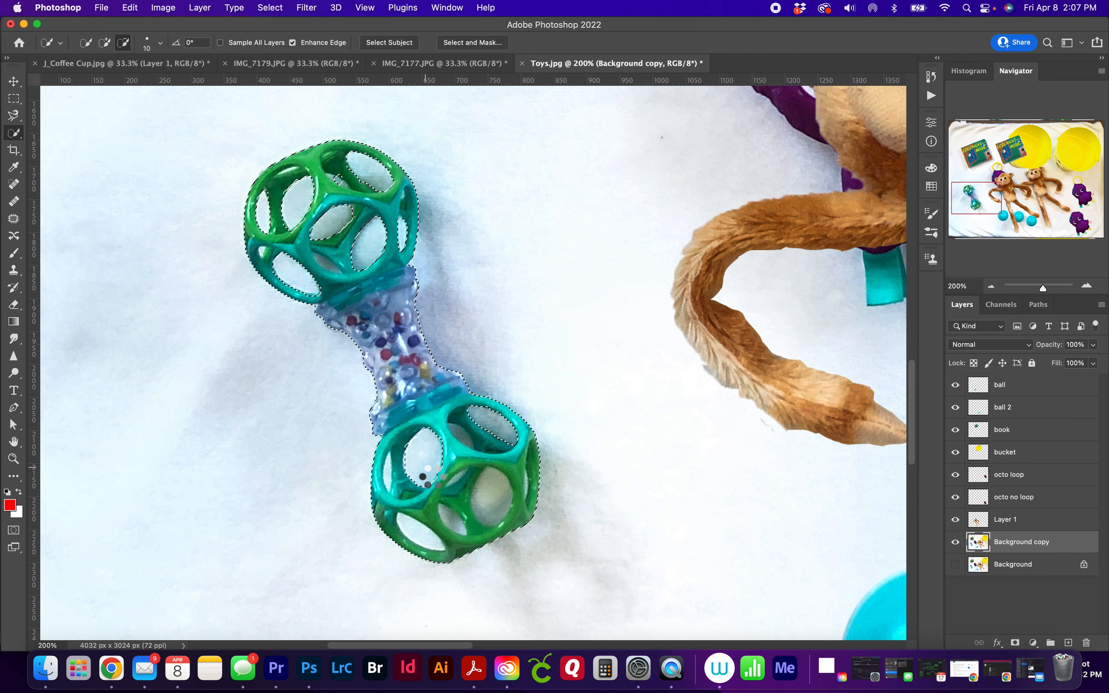
left_click_drag(498, 491, 493, 510)
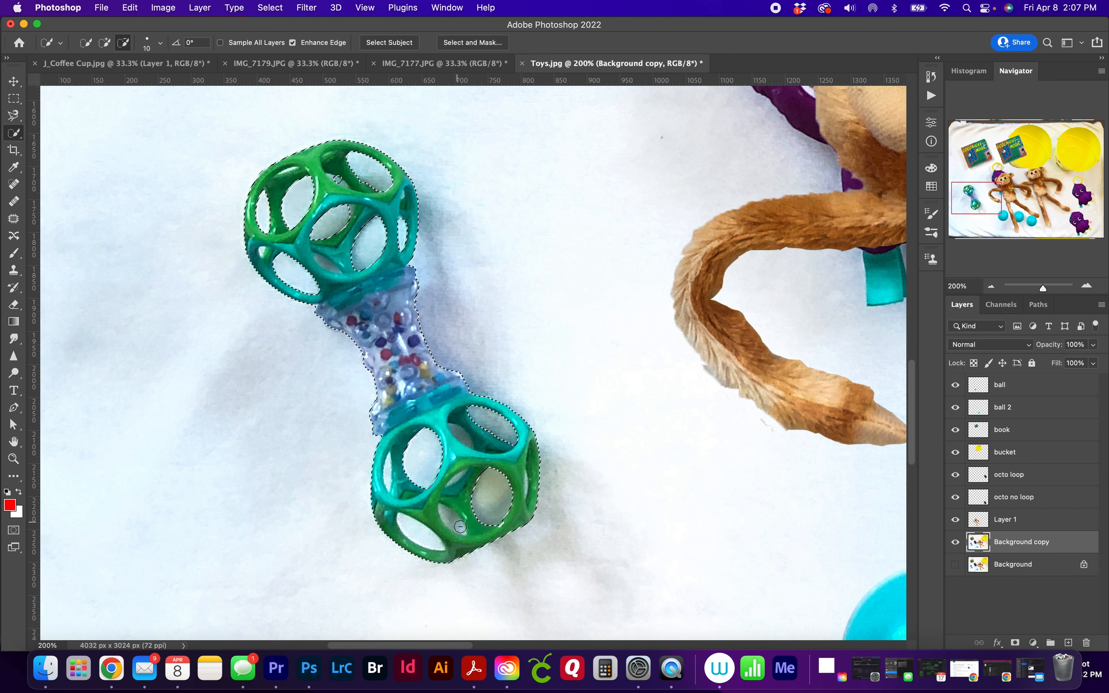
left_click_drag(460, 527, 453, 522)
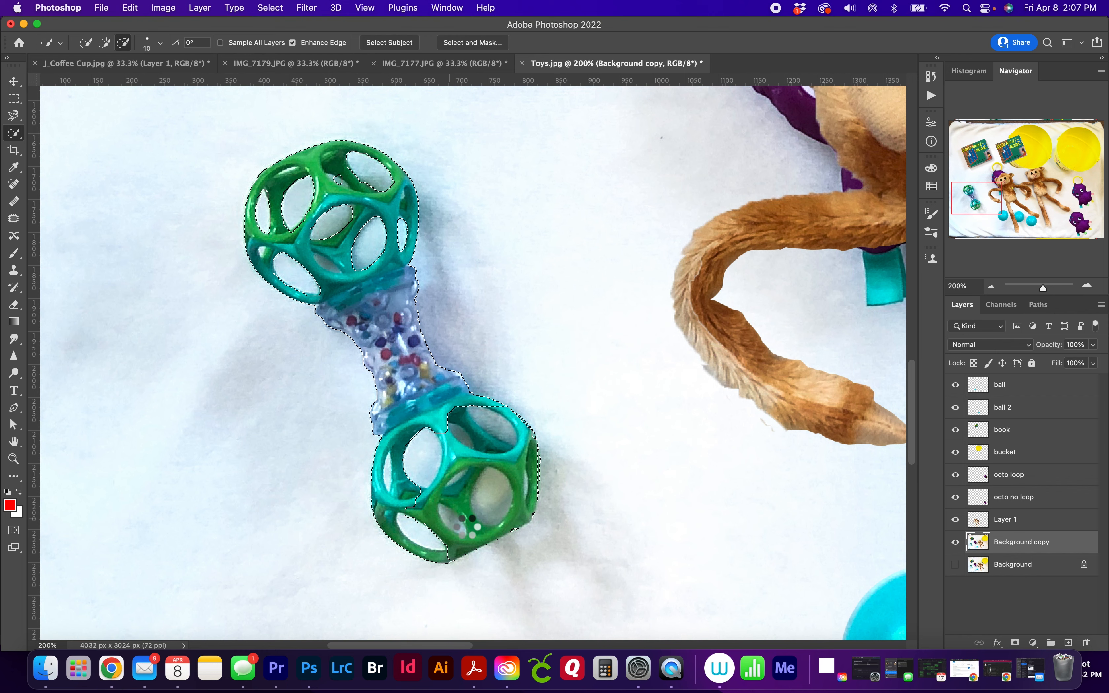
key("super+z")
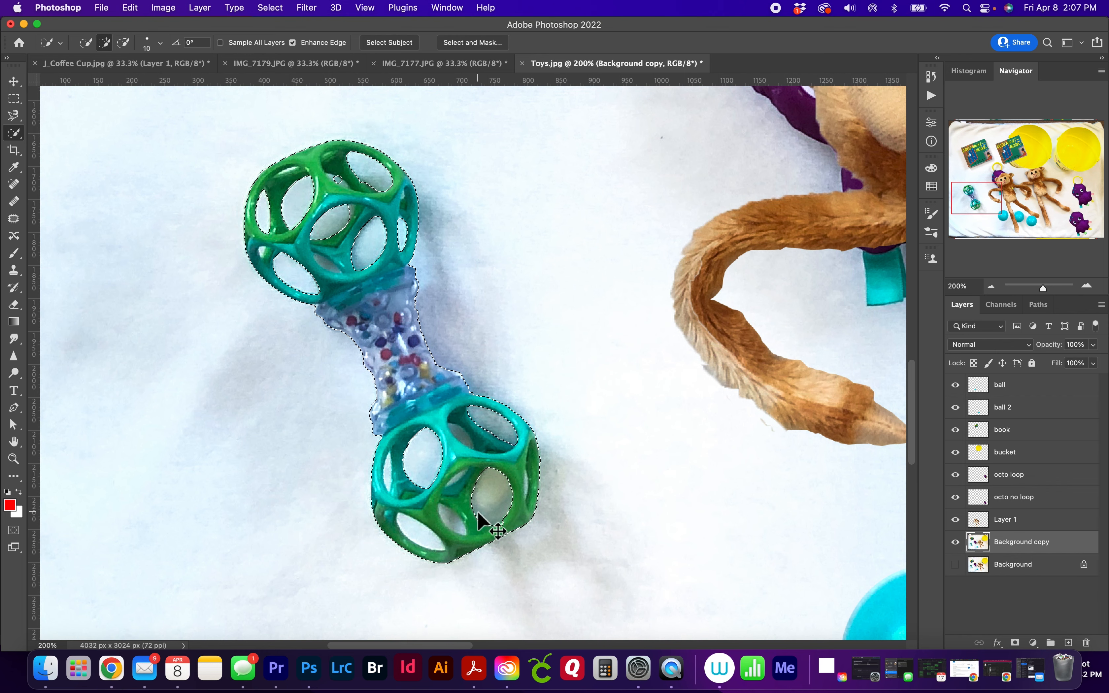
left_click_drag(435, 544, 424, 539)
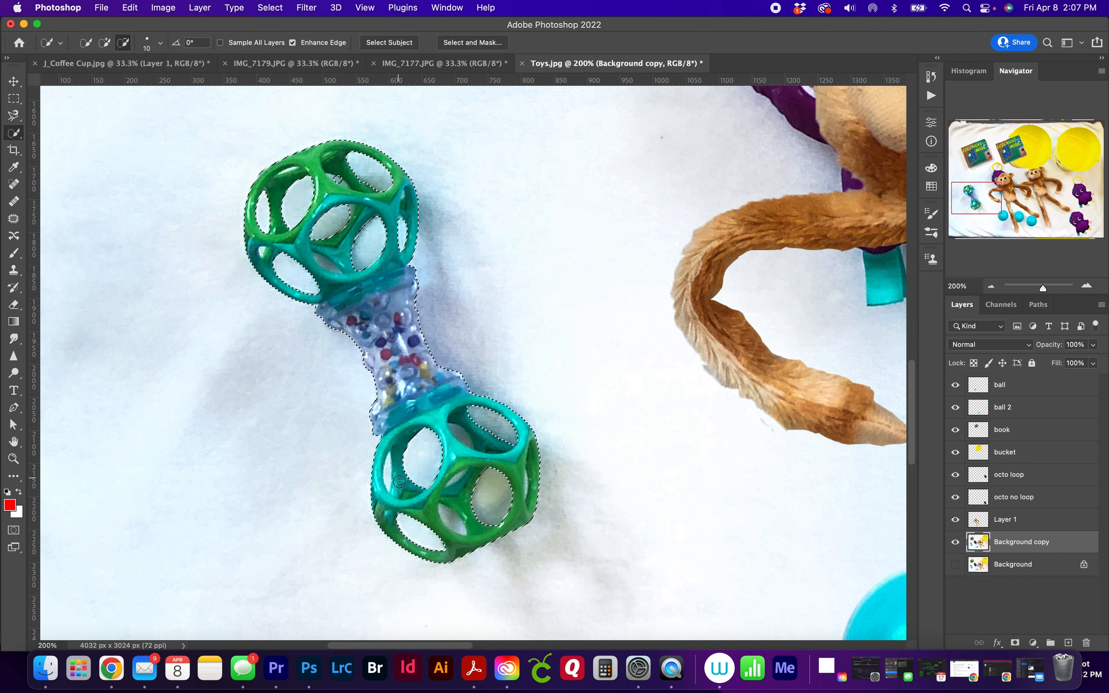
Step: Reduce the Quick Selection brush size to 5 for subtracting the small openings in the rattle's lower ball
key("super+plus")
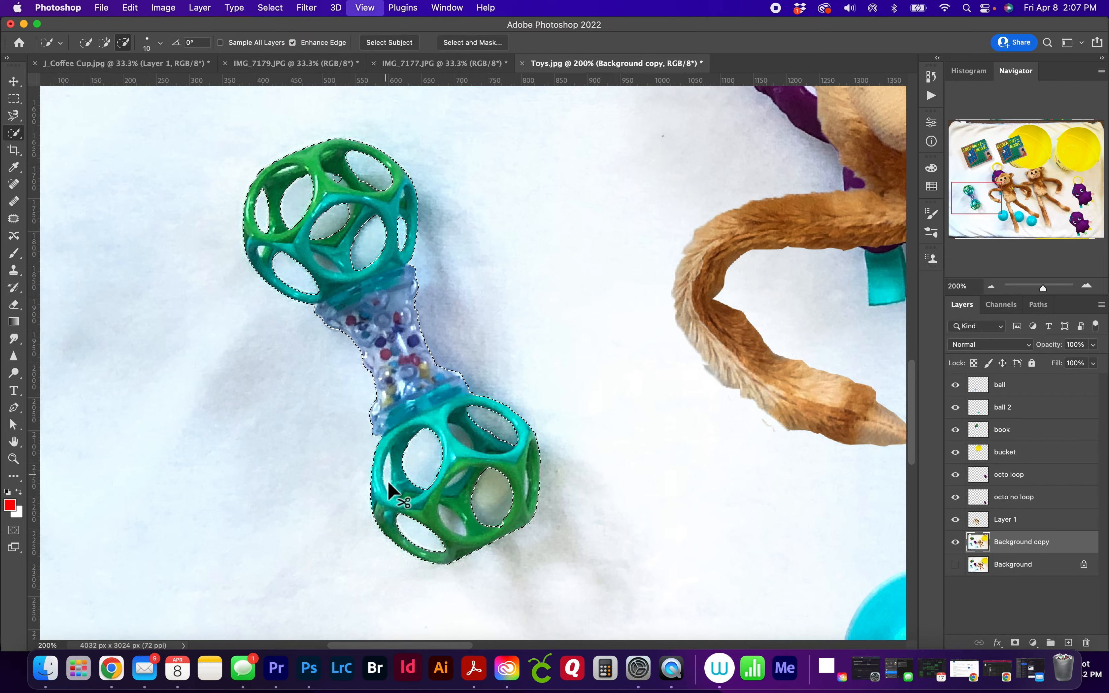
key("super+plus")
left_click_drag(440, 515, 528, 289)
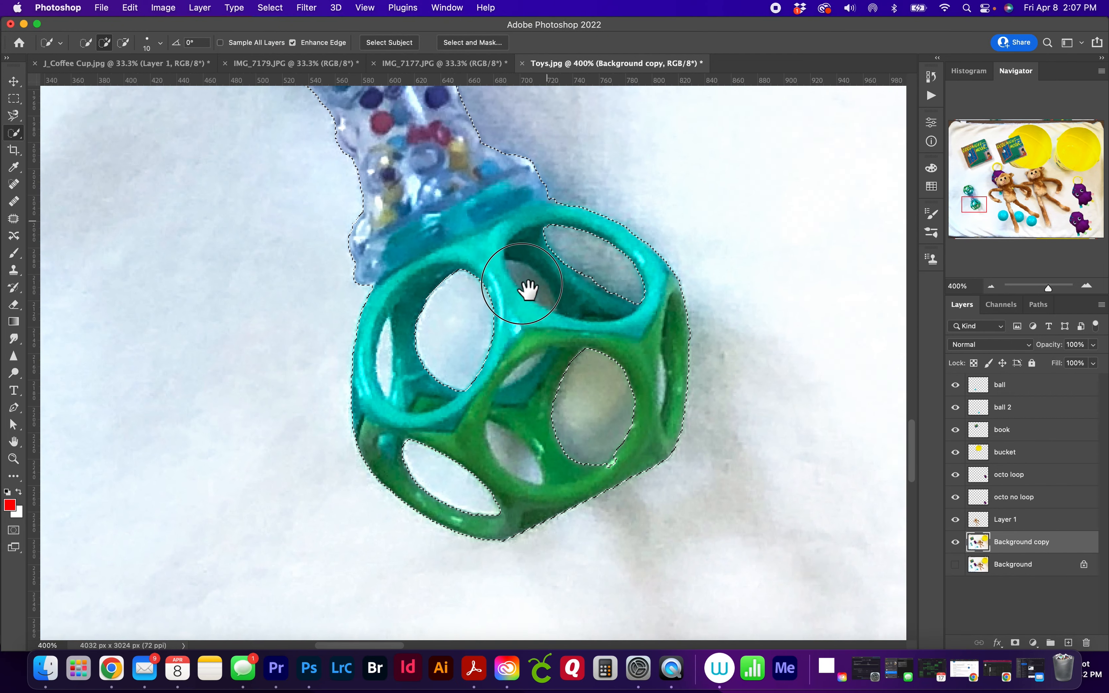
key("alt")
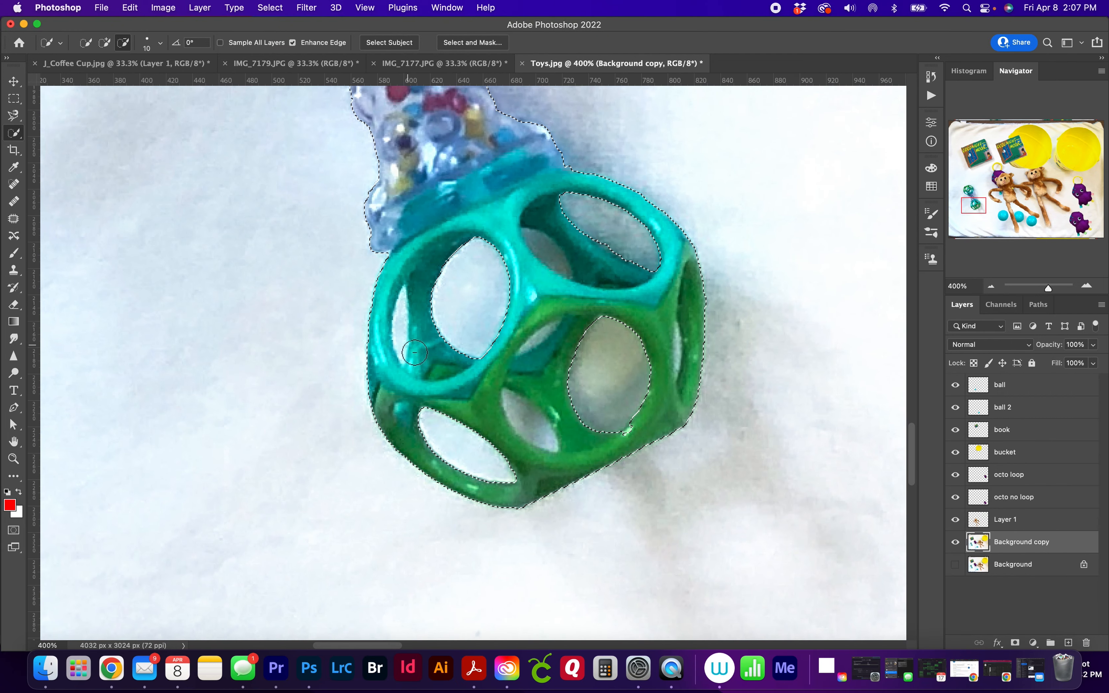
key("alt+bracketleft")
key("bracketleft")
key("alt")
key("alt+bracketleft")
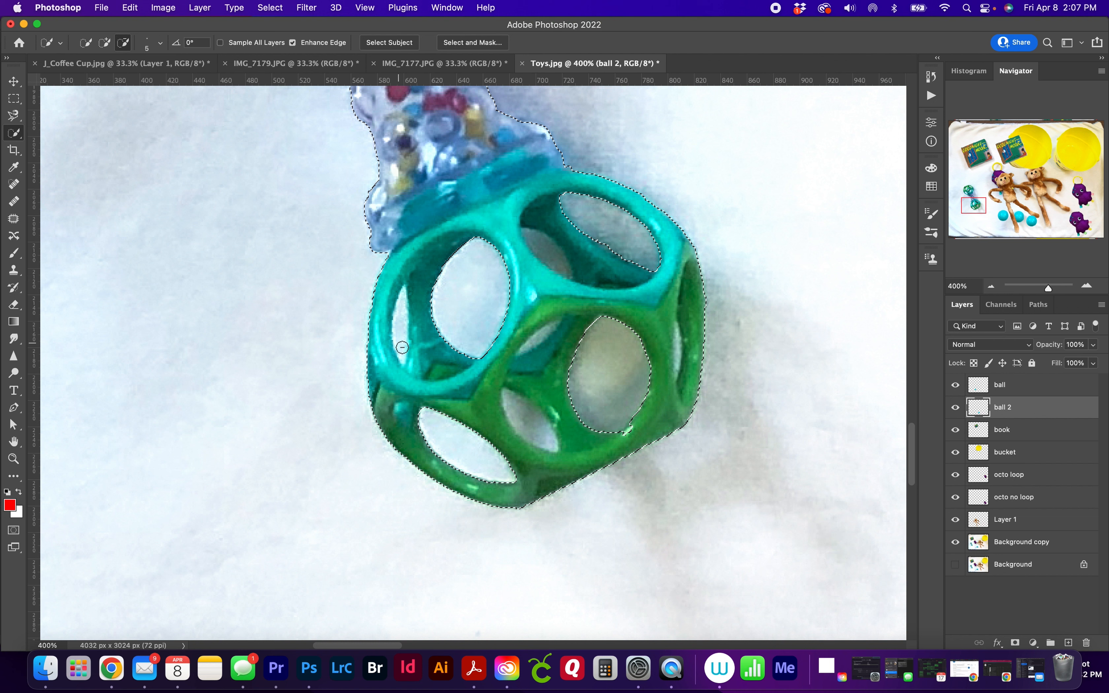
Step: Try to subtract the narrow opening at the lower ball's left side while the ball 2 layer is active
key("alt")
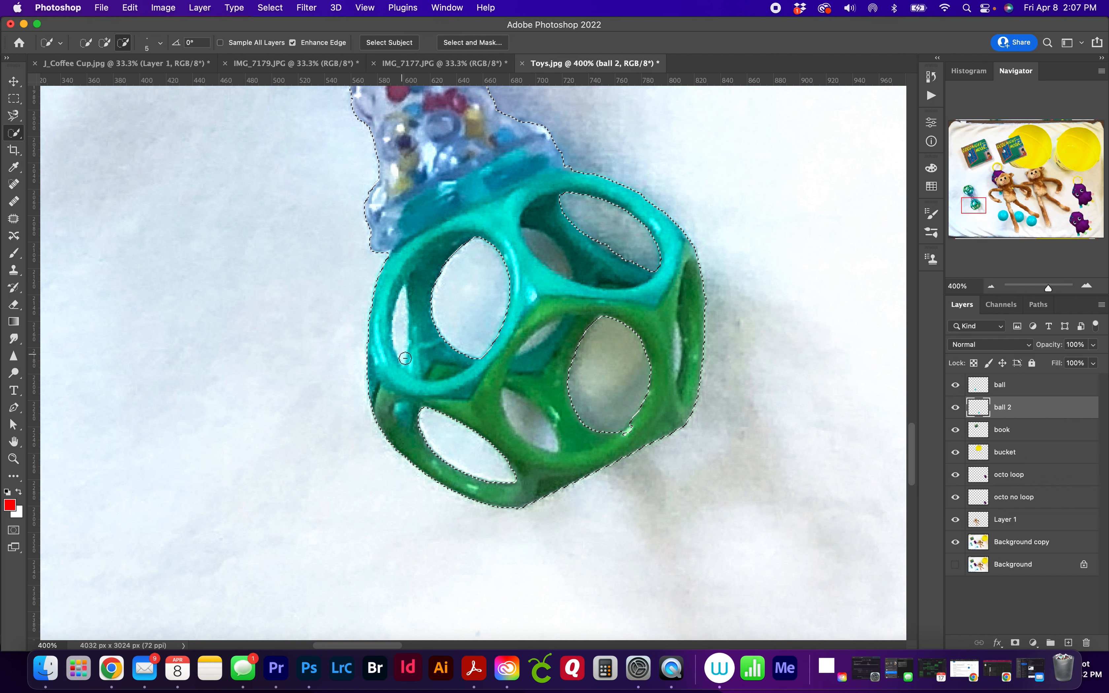
left_click_drag(406, 357, 402, 303)
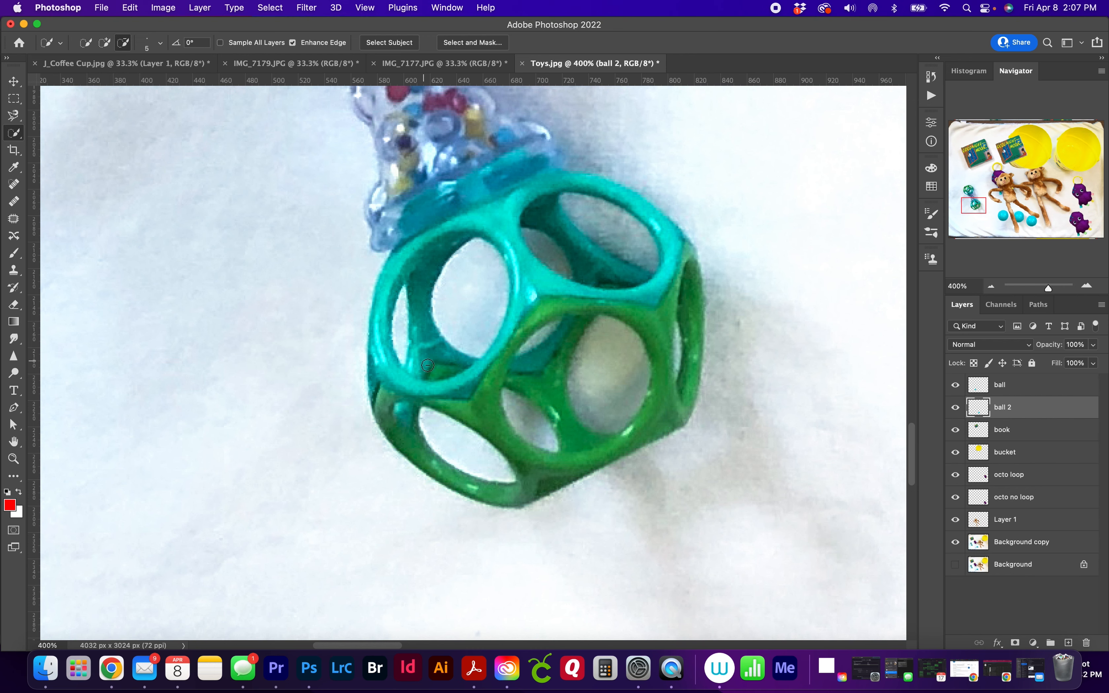
key("super+minus")
key("super+minus")
key("super+minus")
key("super+minus")
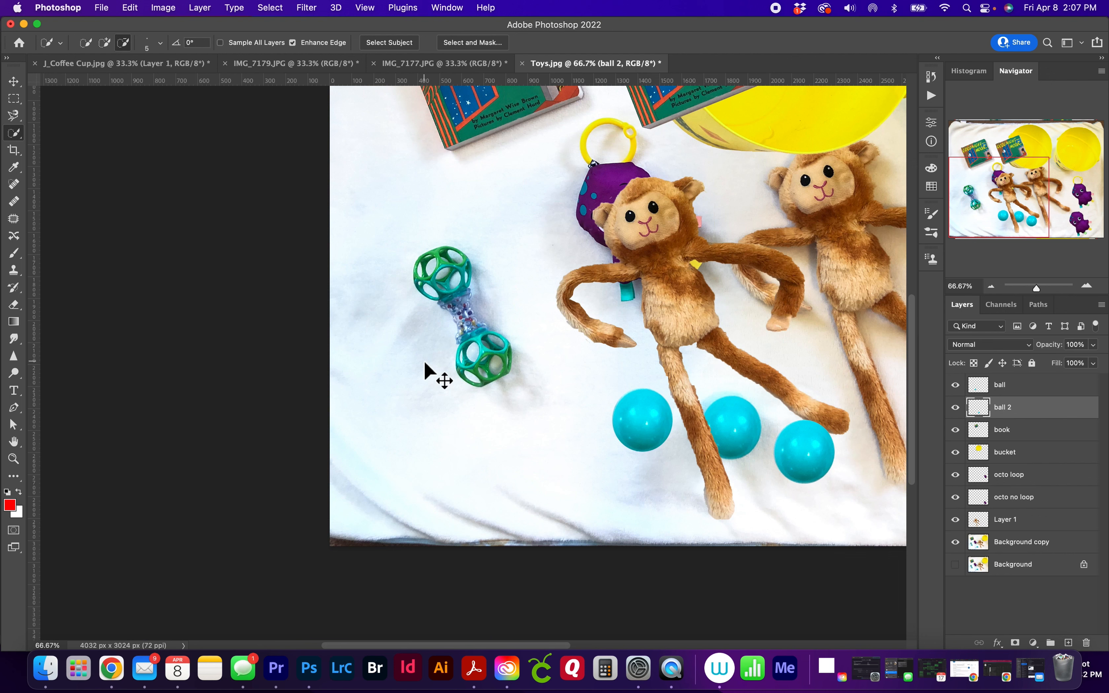
Step: Activate the Background copy layer and subtract the lower ball's narrow left opening and part of its small bottom opening from the selection
left_click(998, 549)
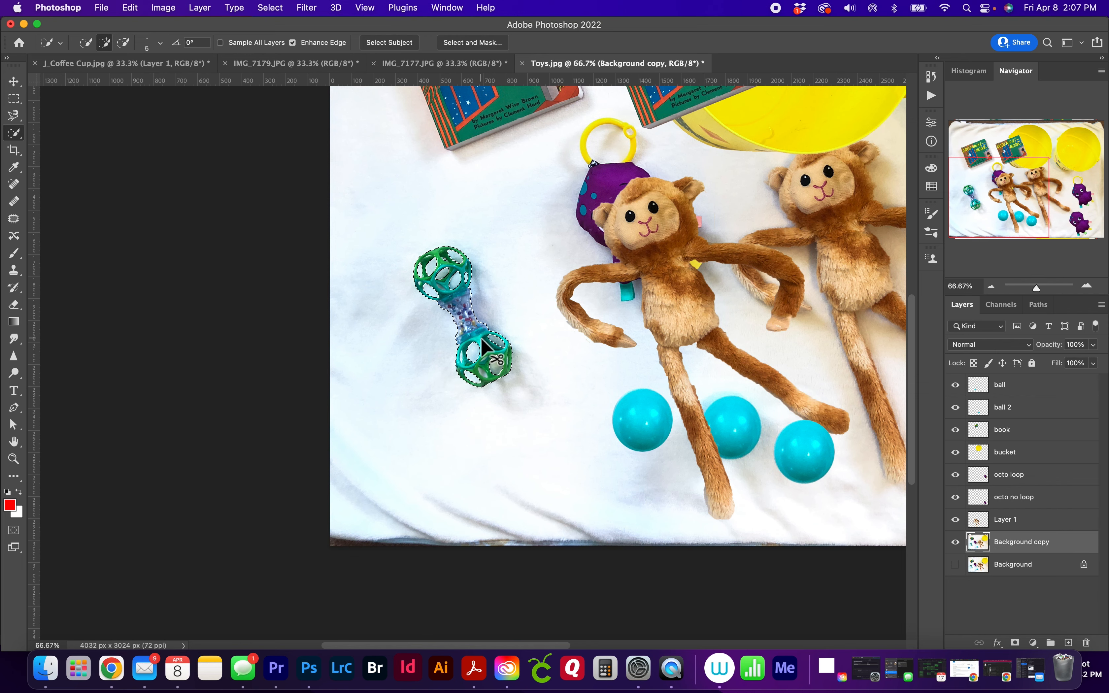
key("super+plus")
key("super+plus")
key("super+plus")
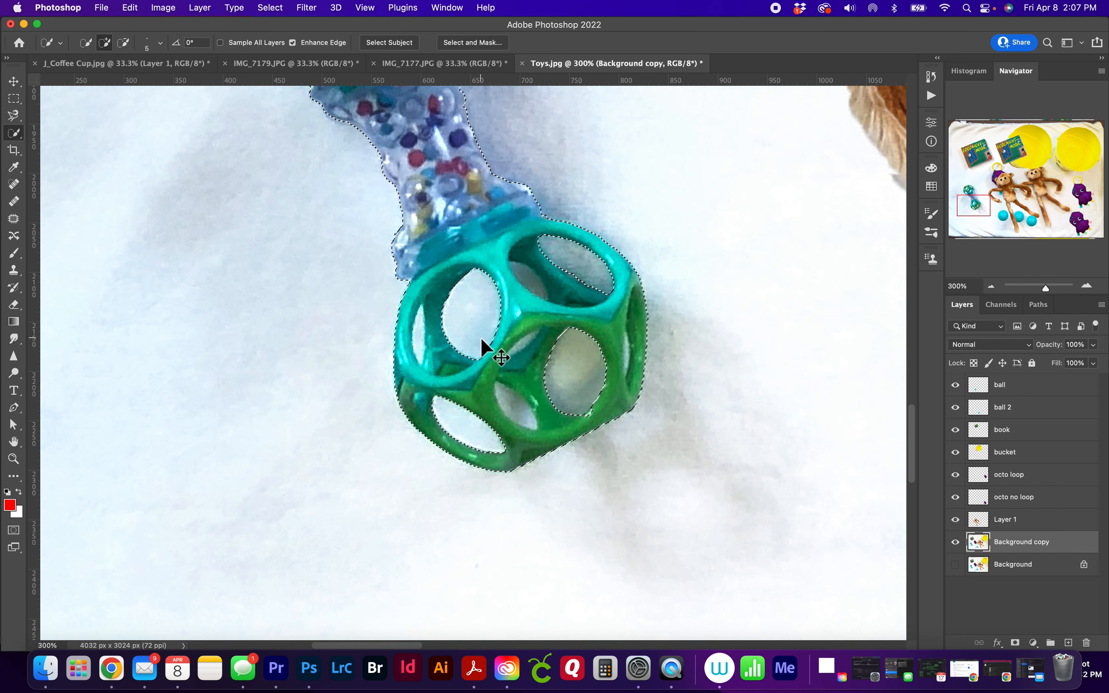
key("super+plus")
key("space")
left_click_drag(473, 273, 490, 399)
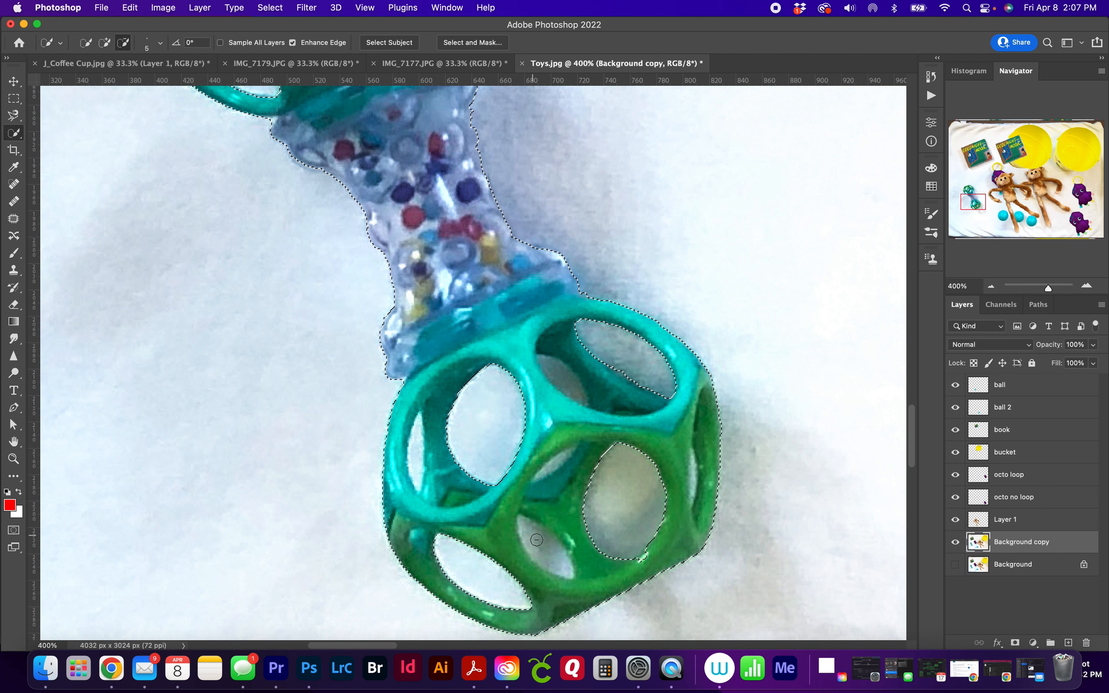
key("alt")
left_click(530, 530, "alt")
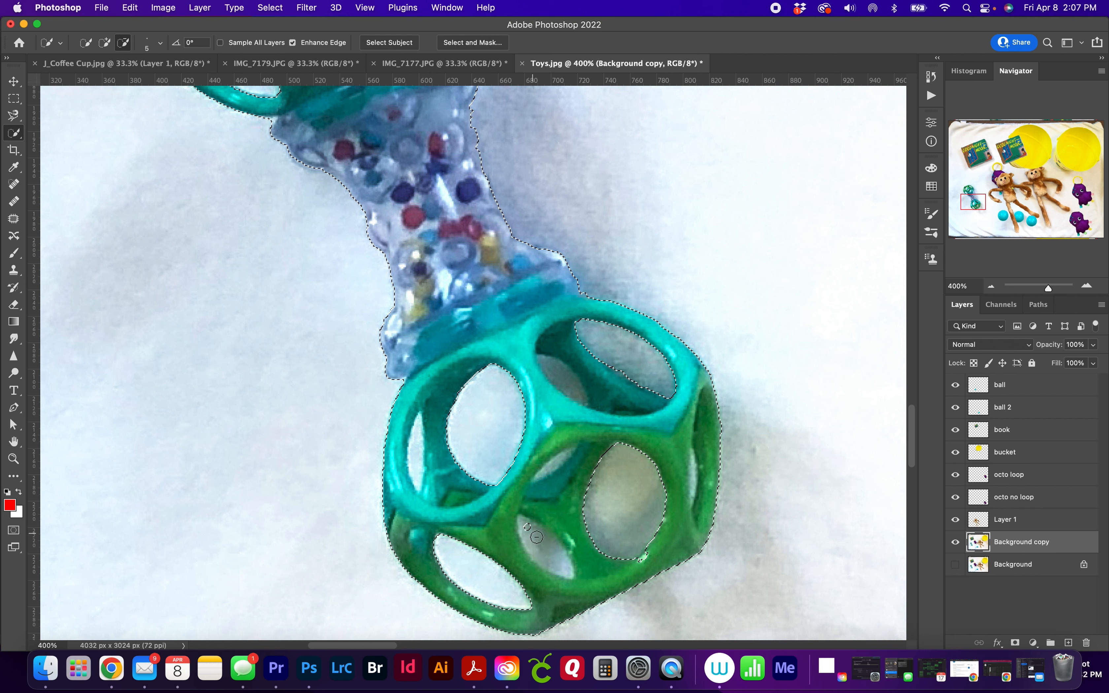
left_click(555, 564, "alt")
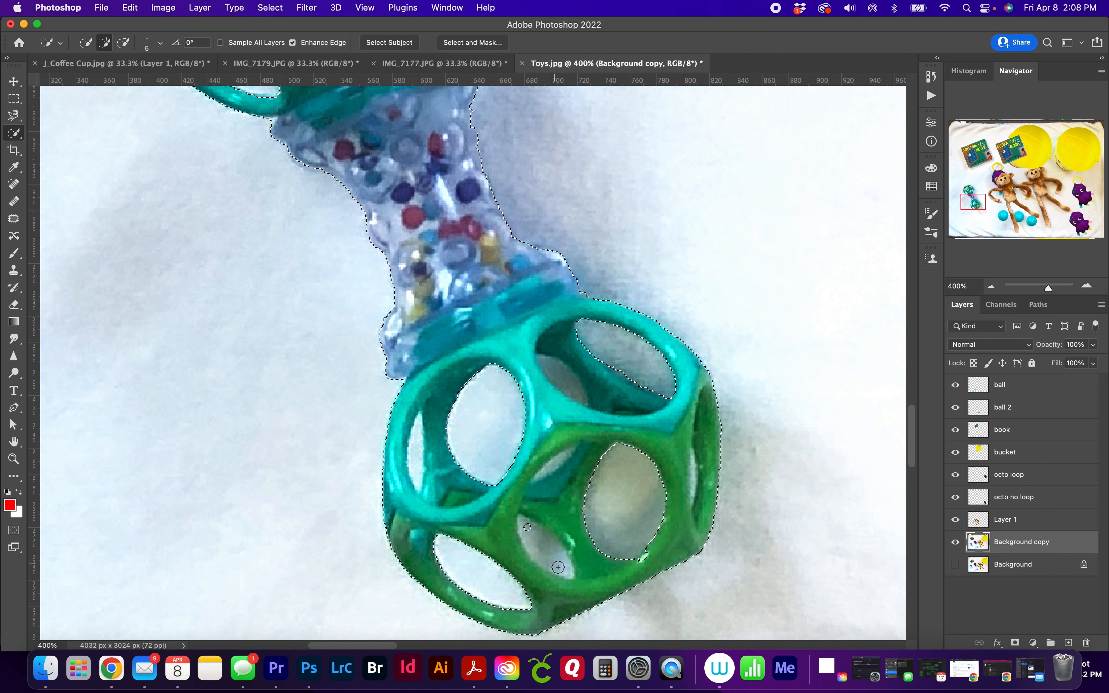
left_click(421, 457, "alt")
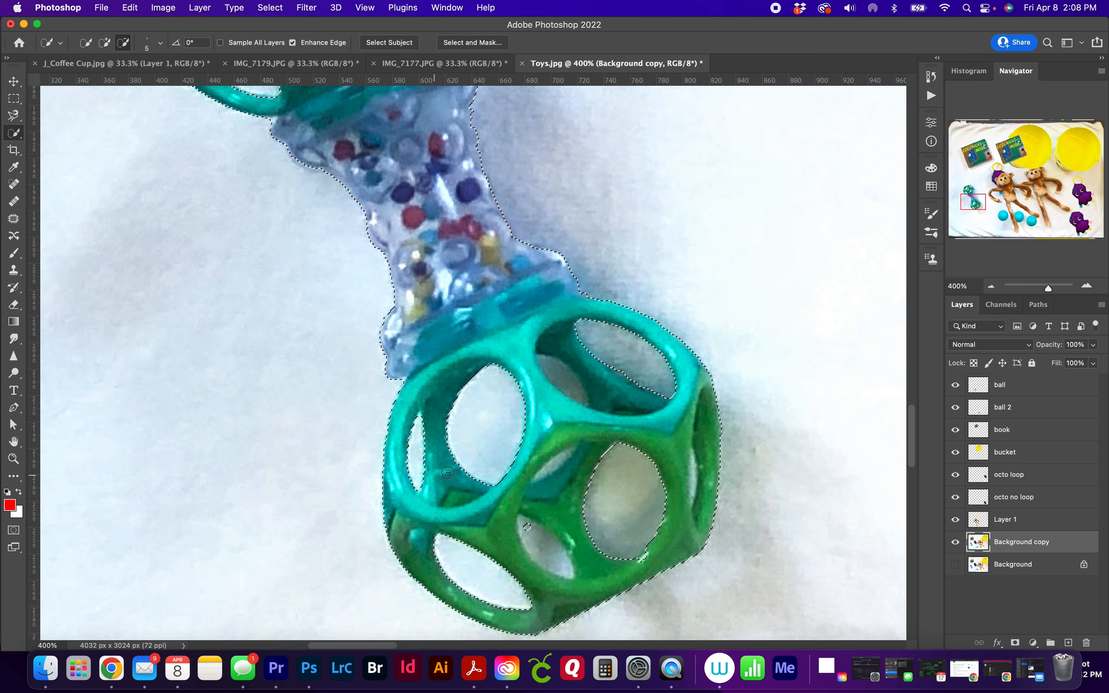
Step: Subtract the small opening near the upper ball's top center and the one at its lower left from the selection
left_click_drag(482, 457, 532, 573)
left_click_drag(466, 328, 488, 408)
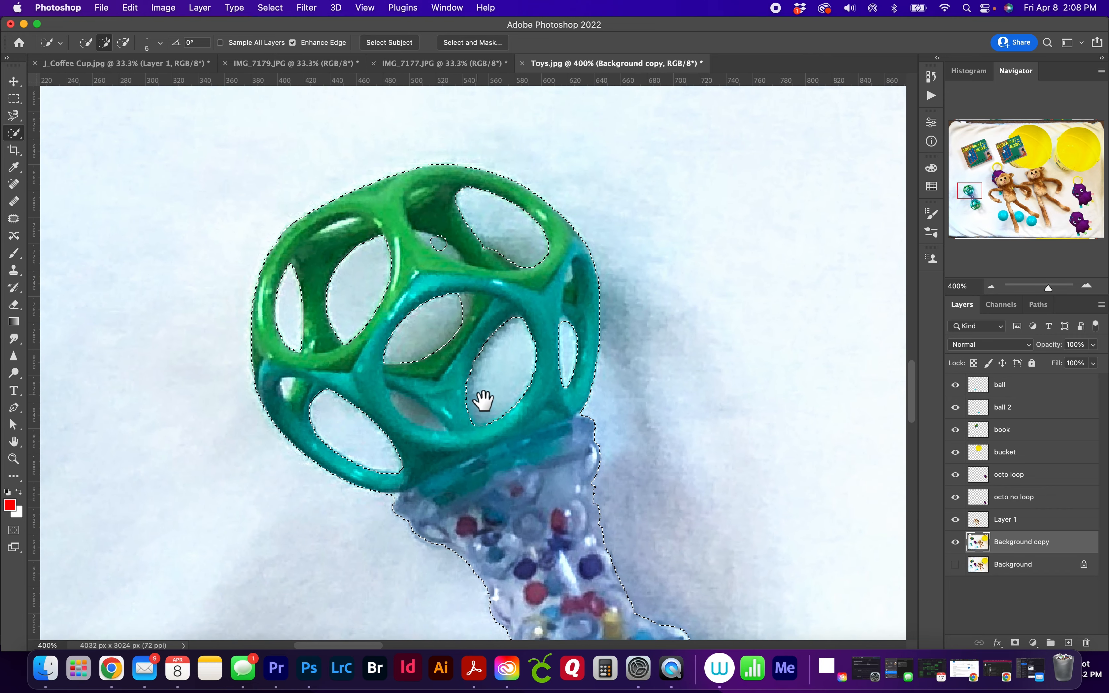
key("alt")
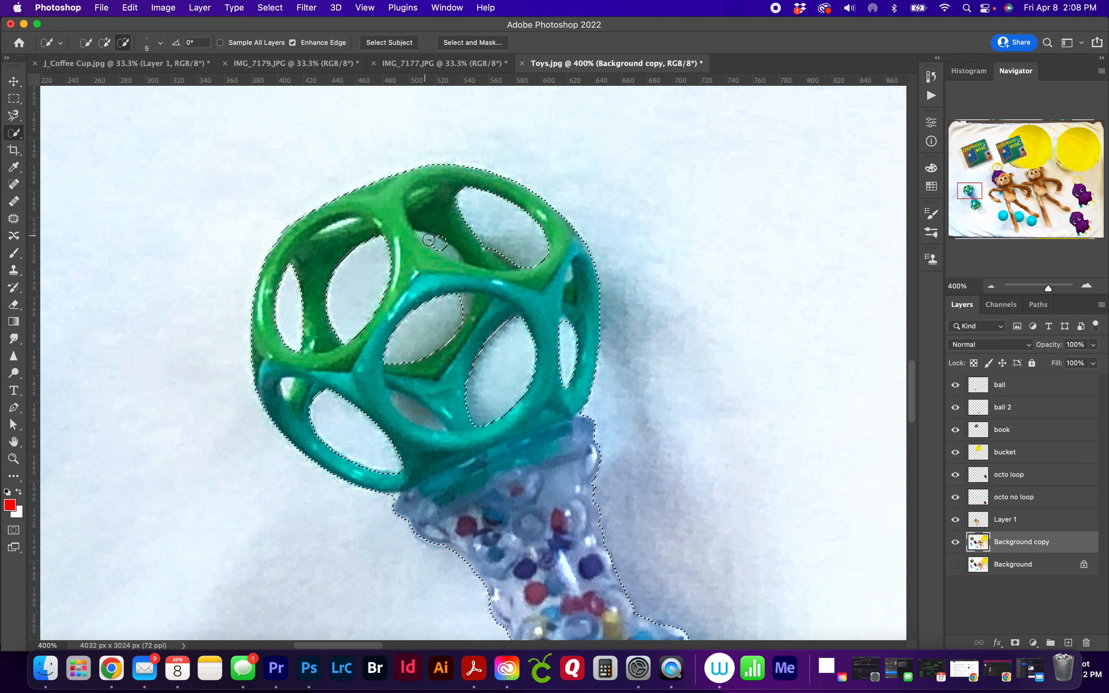
left_click(433, 242)
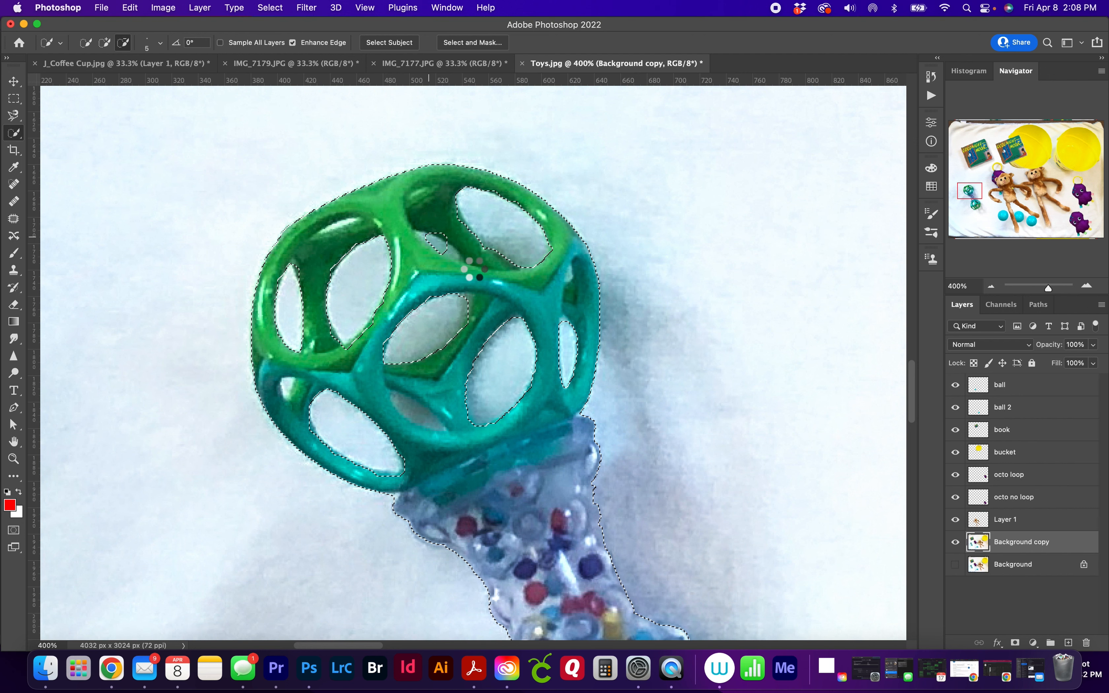
left_click(452, 253)
left_click_drag(289, 397, 291, 390)
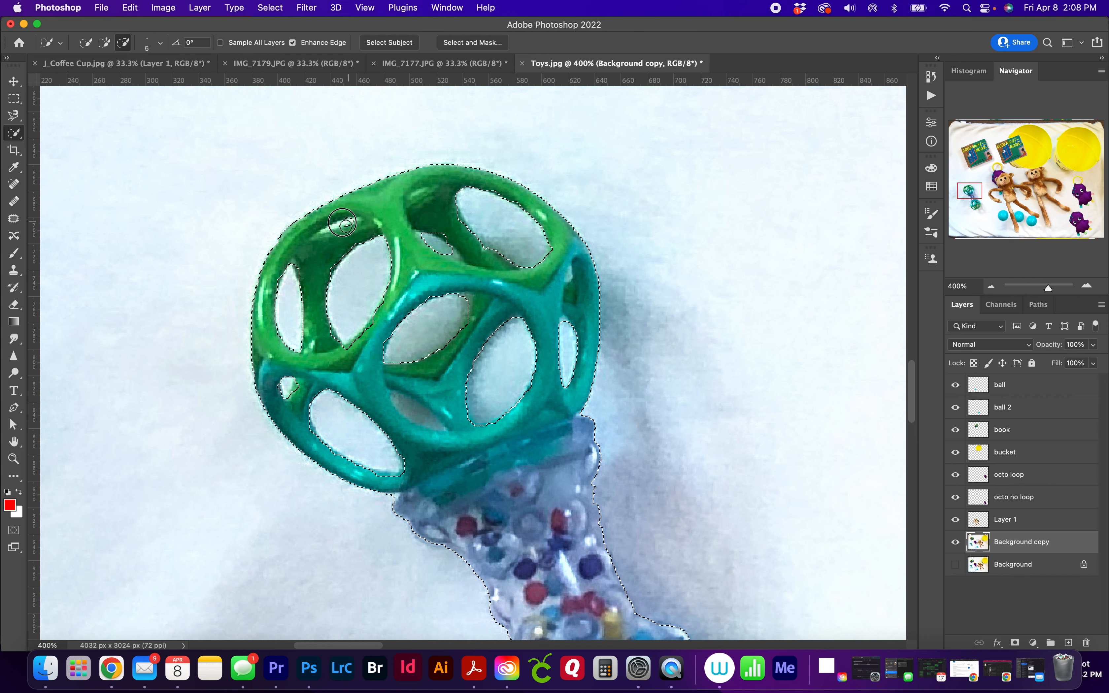
Step: Subtract the thin sliver under the upper ball's green rim on the Background copy layer, using a brush size of 3
left_click_drag(330, 228, 352, 234)
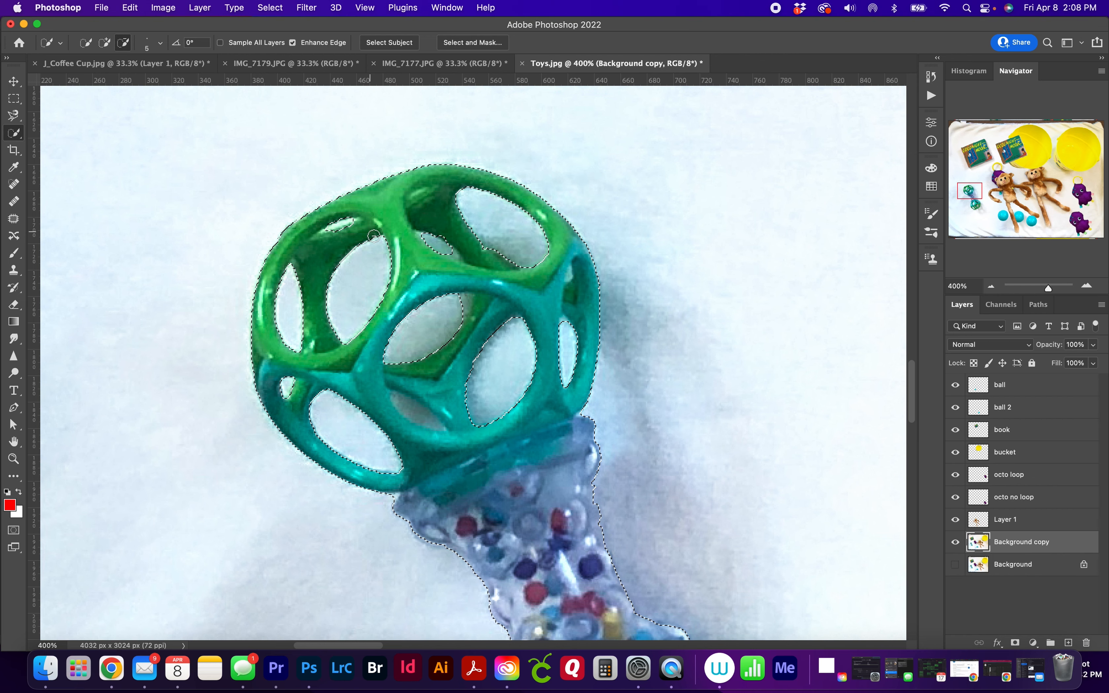
key("super+z")
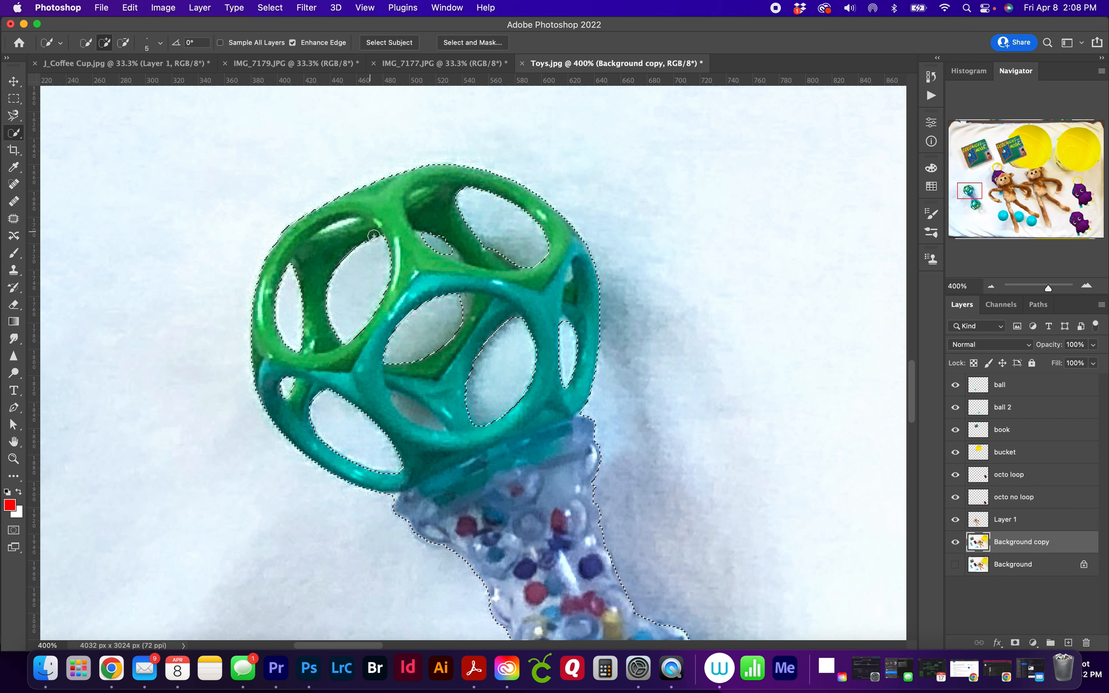
key("super+equal")
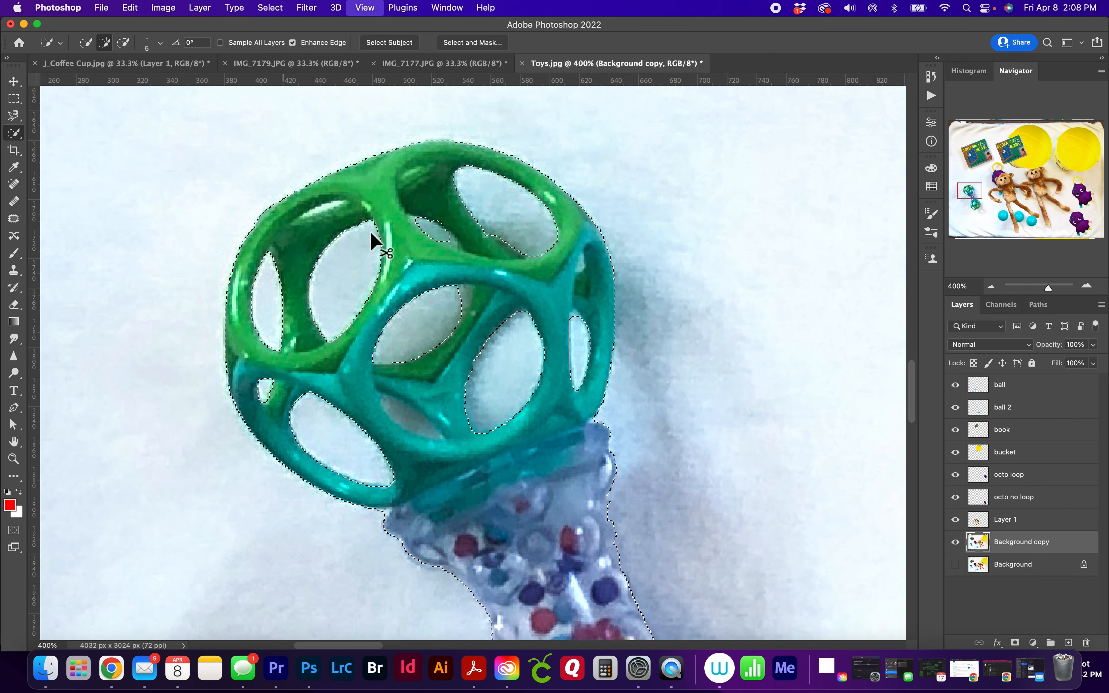
key("super+equal")
mouse_move(347, 233)
left_mouse_down()
mouse_move(410, 355)
mouse_move(440, 388)
left_mouse_up()
key("alt")
key("alt+period")
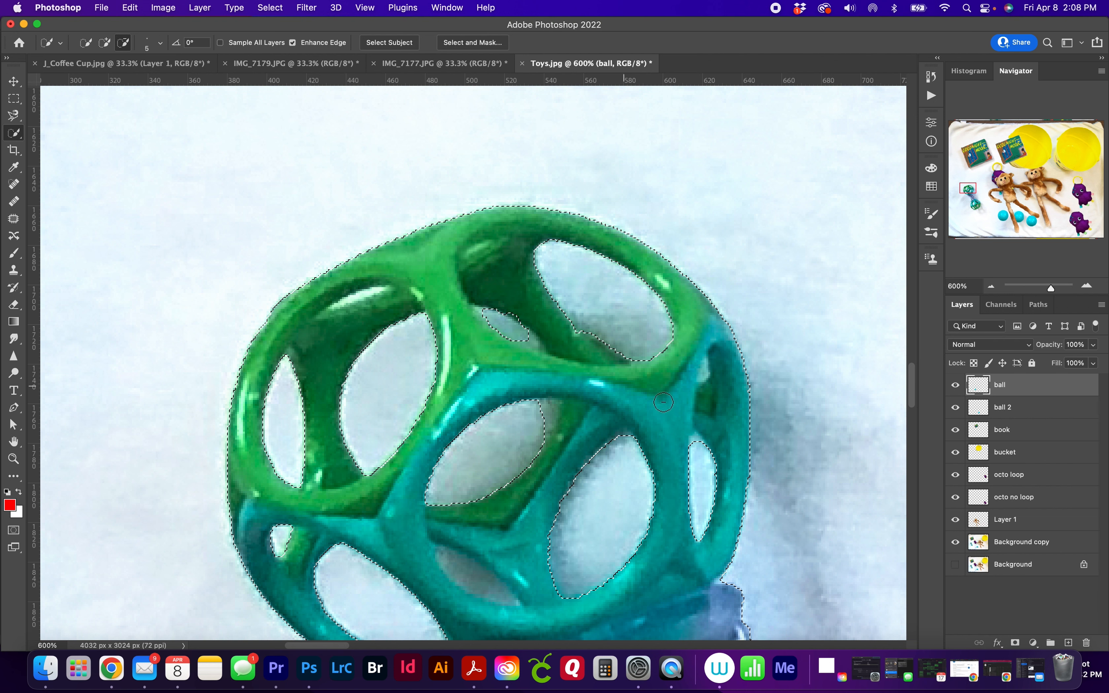
left_click(1043, 550)
key("bracketleft")
key("bracketleft")
key("alt")
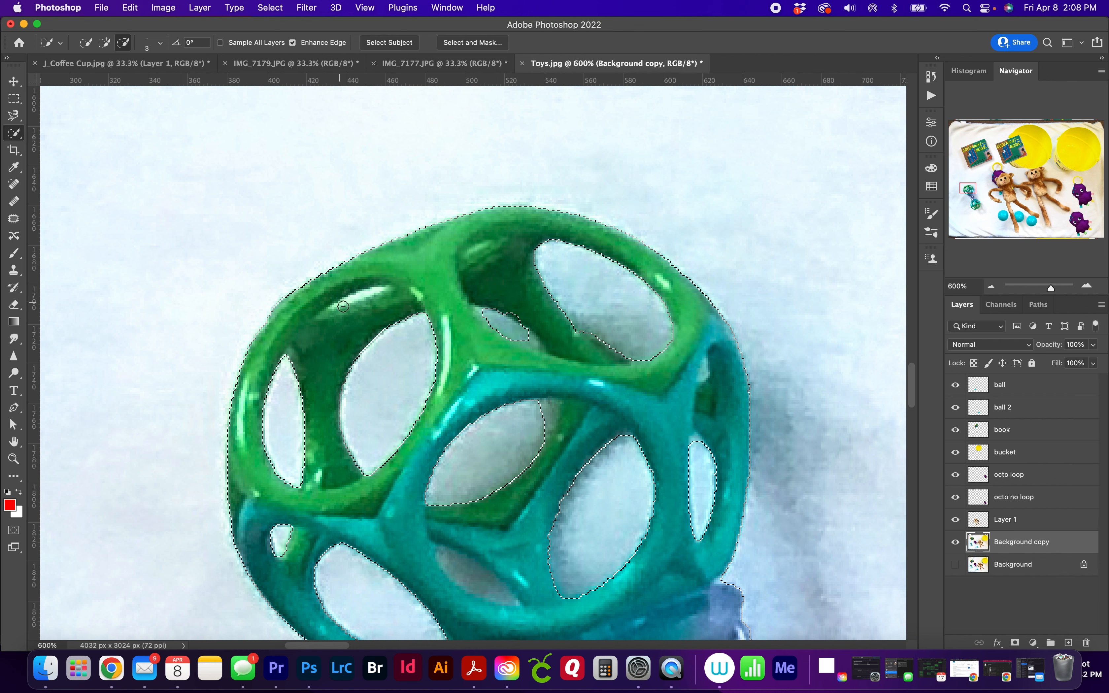
left_click(378, 294)
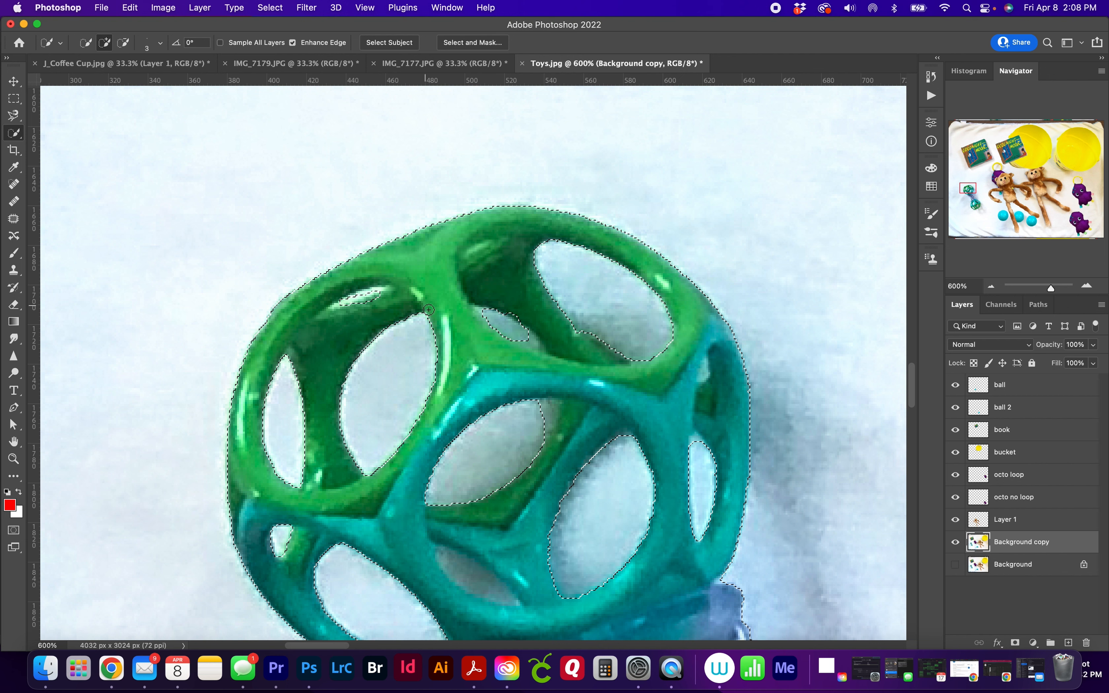
key("super+z")
left_click_drag(344, 303, 377, 292)
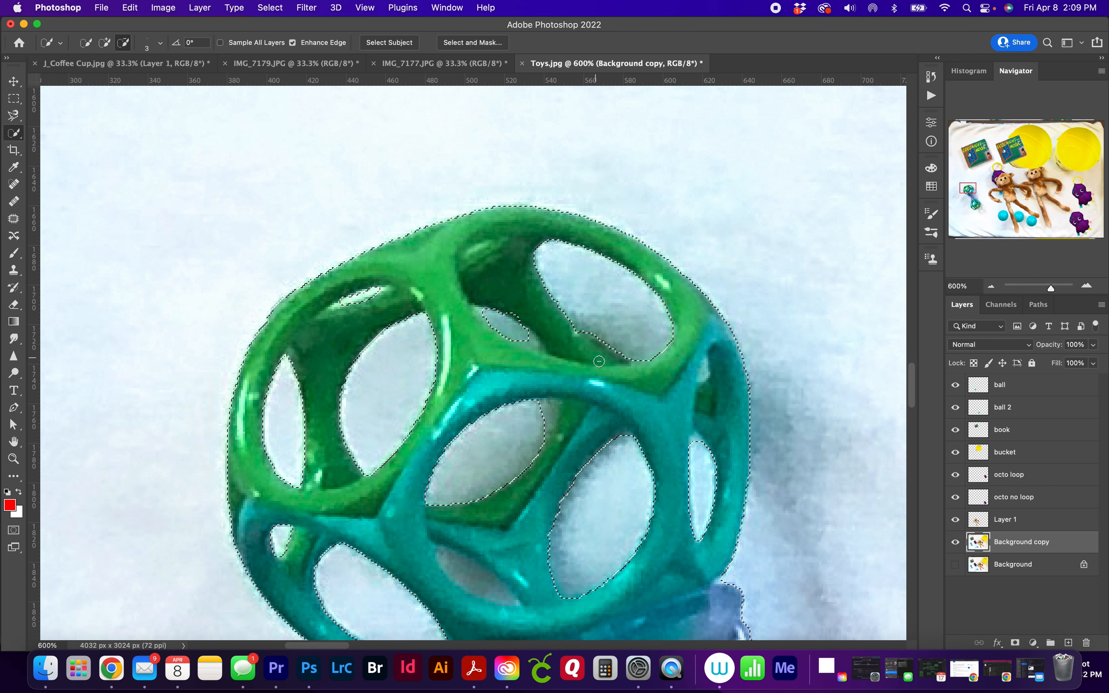
Step: Refine the upper ball's small top center opening and subtract the small gray opening near the beaded handle
left_click_drag(532, 344, 517, 332)
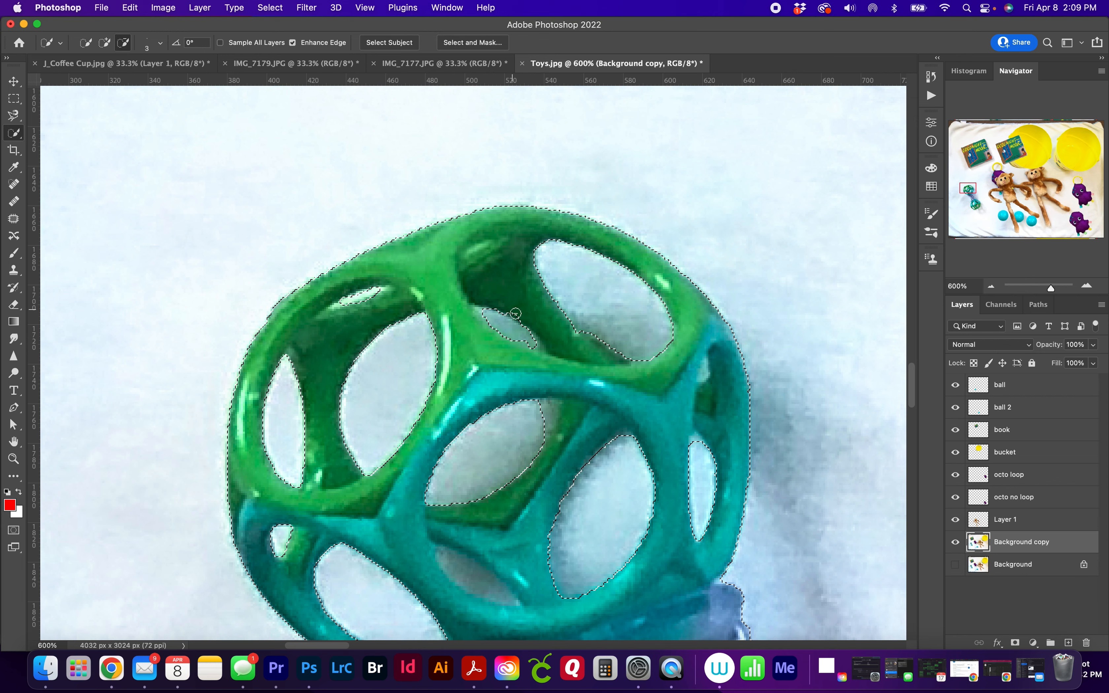
left_click_drag(521, 316, 543, 325)
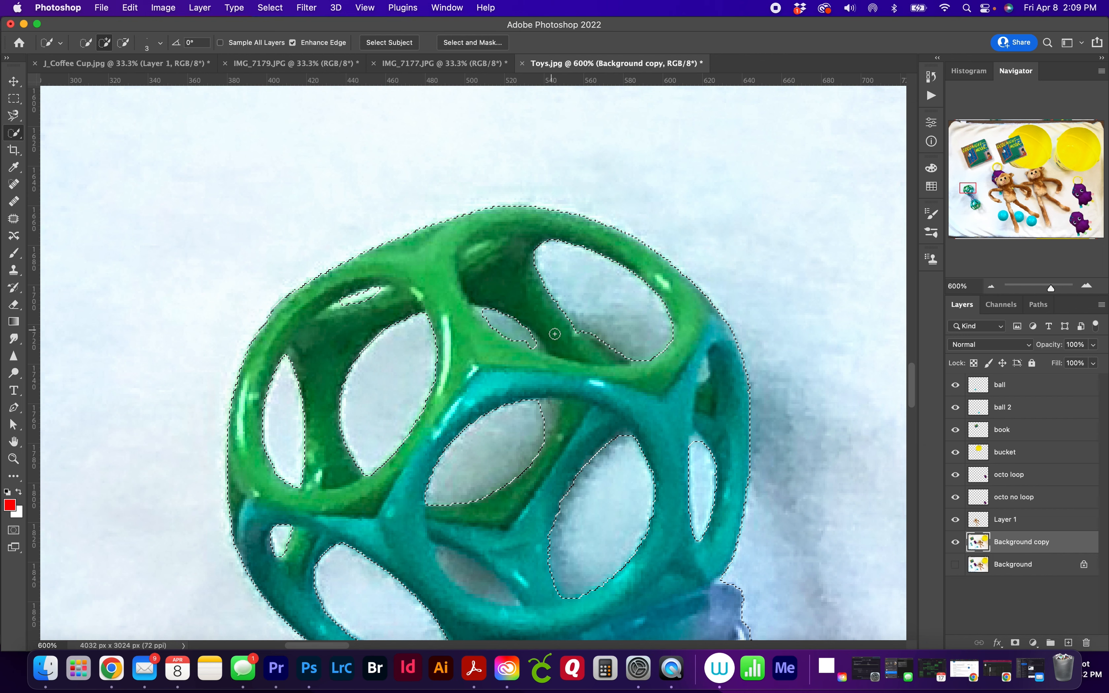
key("space")
left_click_drag(595, 555, 652, 334)
key("alt")
left_click_drag(508, 329, 567, 370)
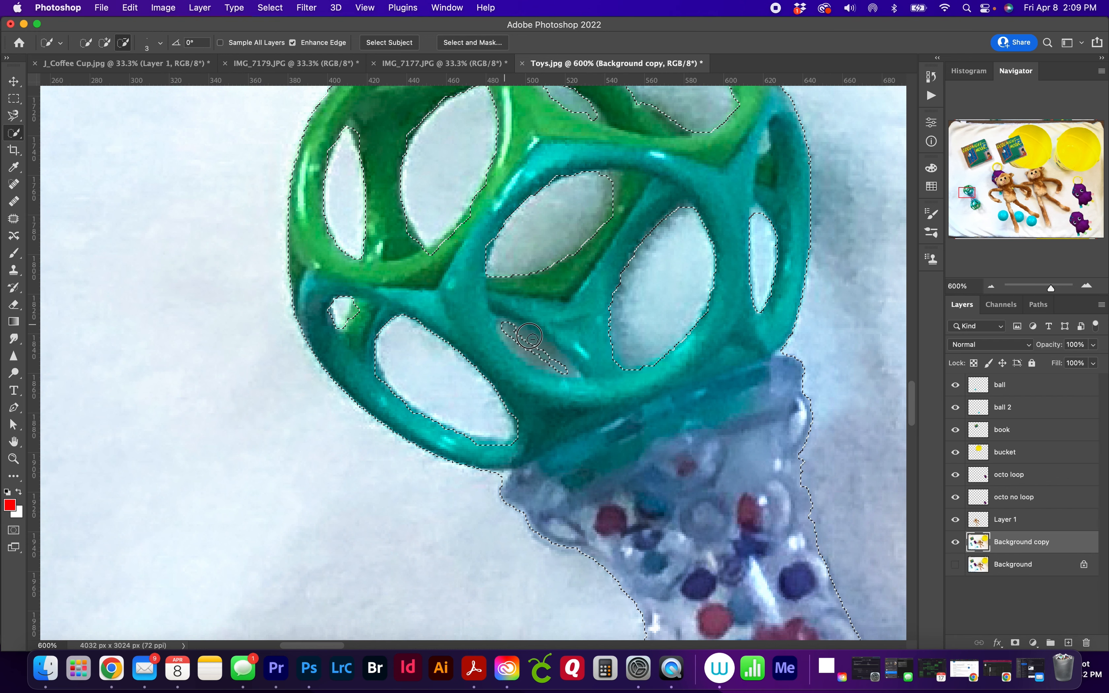
left_click_drag(528, 336, 581, 383)
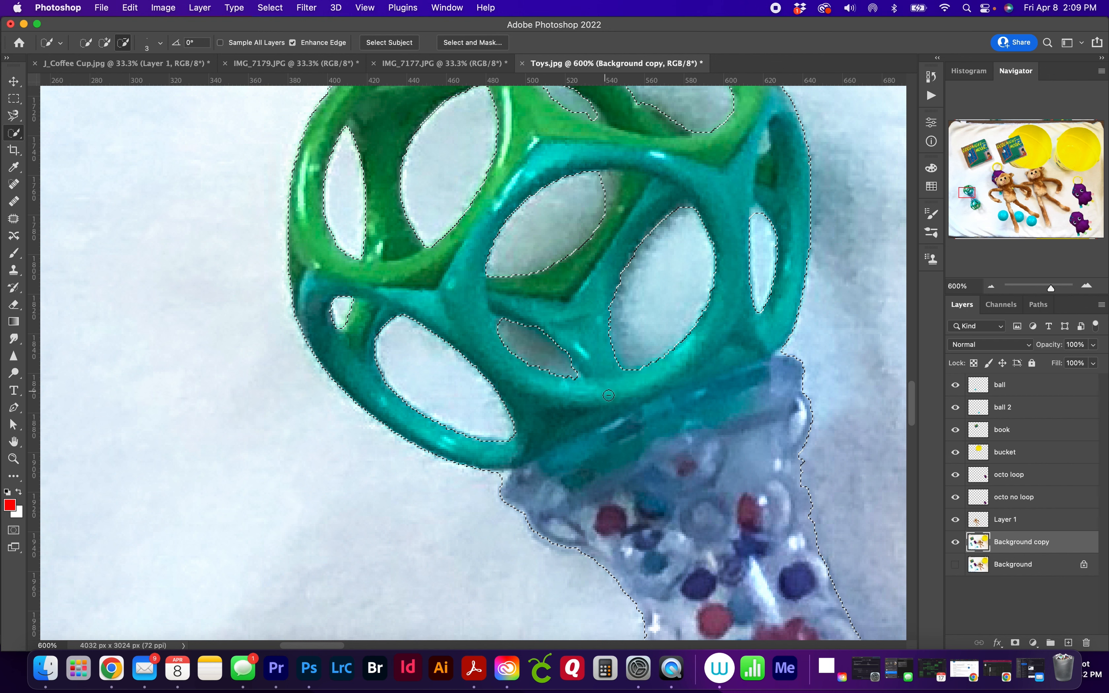
Step: Subtract more of the lower ball's small bottom opening with the Quick Selection tool, undoing the last stroke
key("space")
left_click_drag(704, 504, 549, 295)
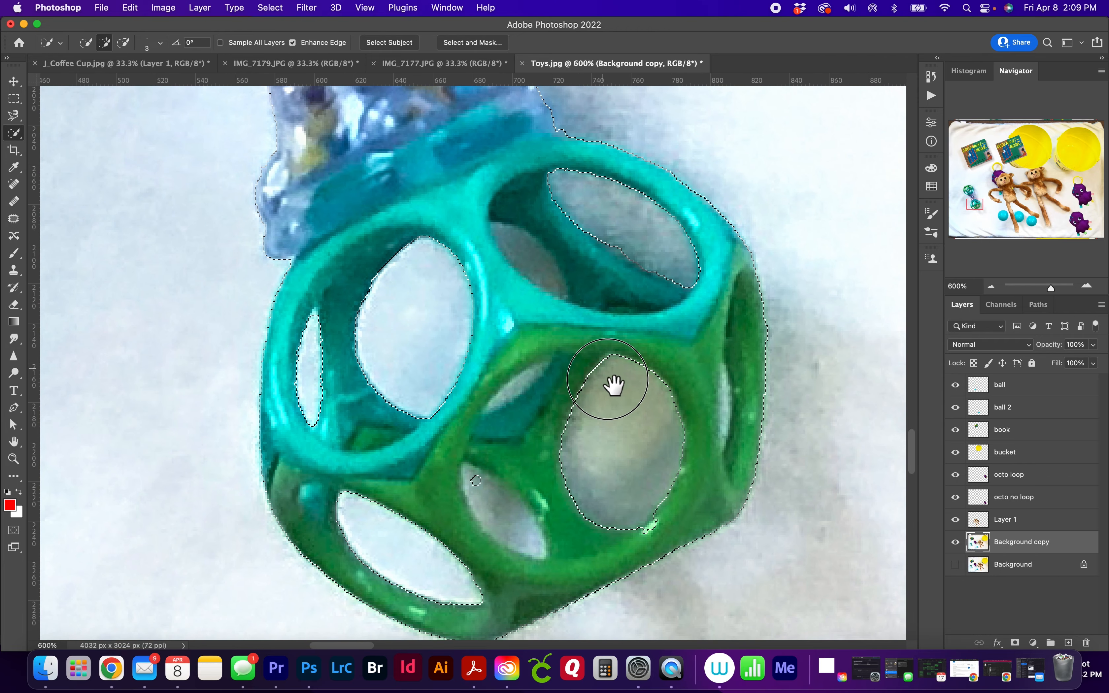
left_click_drag(614, 385, 652, 389)
key("alt")
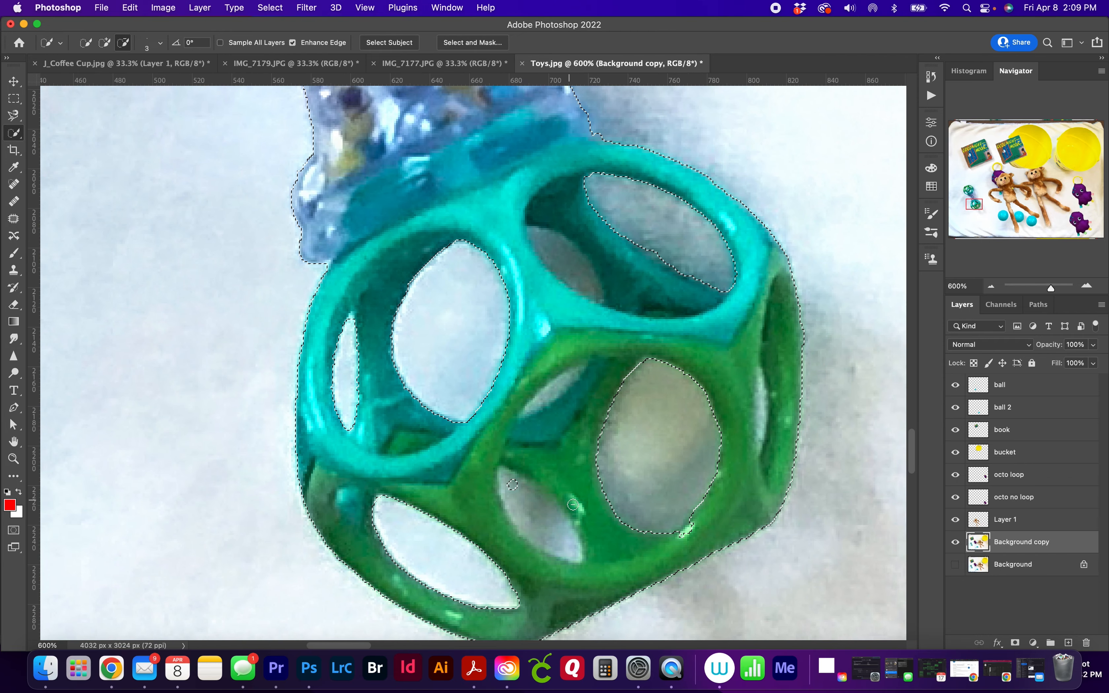
mouse_move(577, 556)
left_mouse_down()
mouse_move(505, 480)
mouse_move(516, 518)
mouse_move(565, 547)
left_mouse_up()
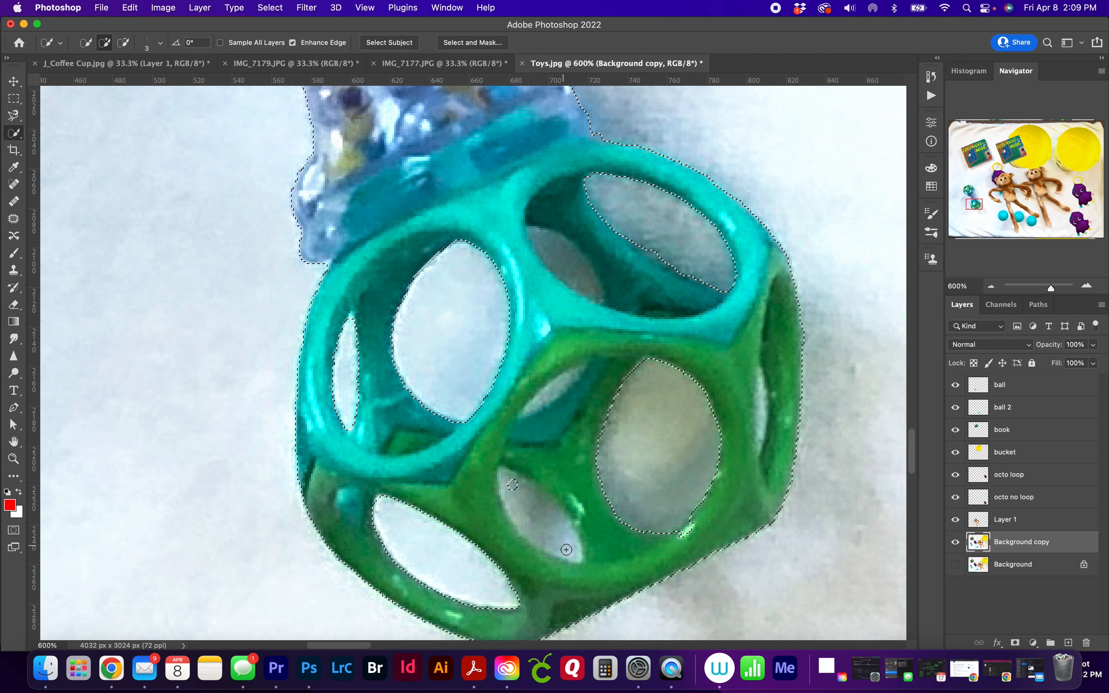
mouse_move(573, 552)
left_mouse_down()
mouse_move(554, 518)
mouse_move(508, 482)
mouse_move(573, 545)
left_mouse_up()
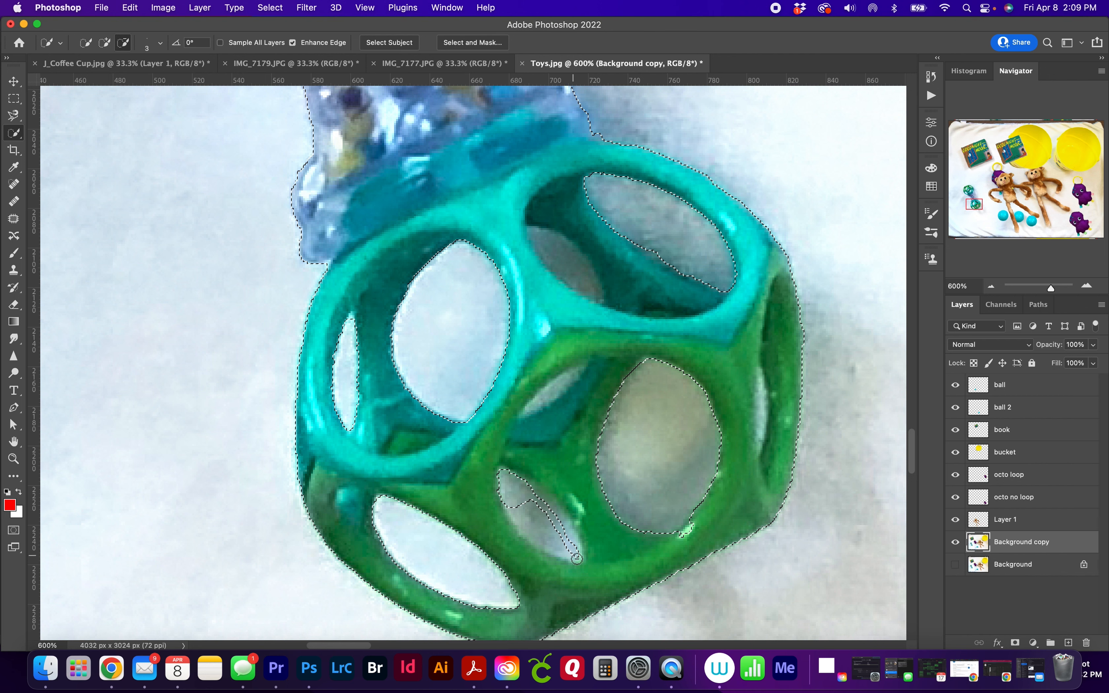
key("super+z")
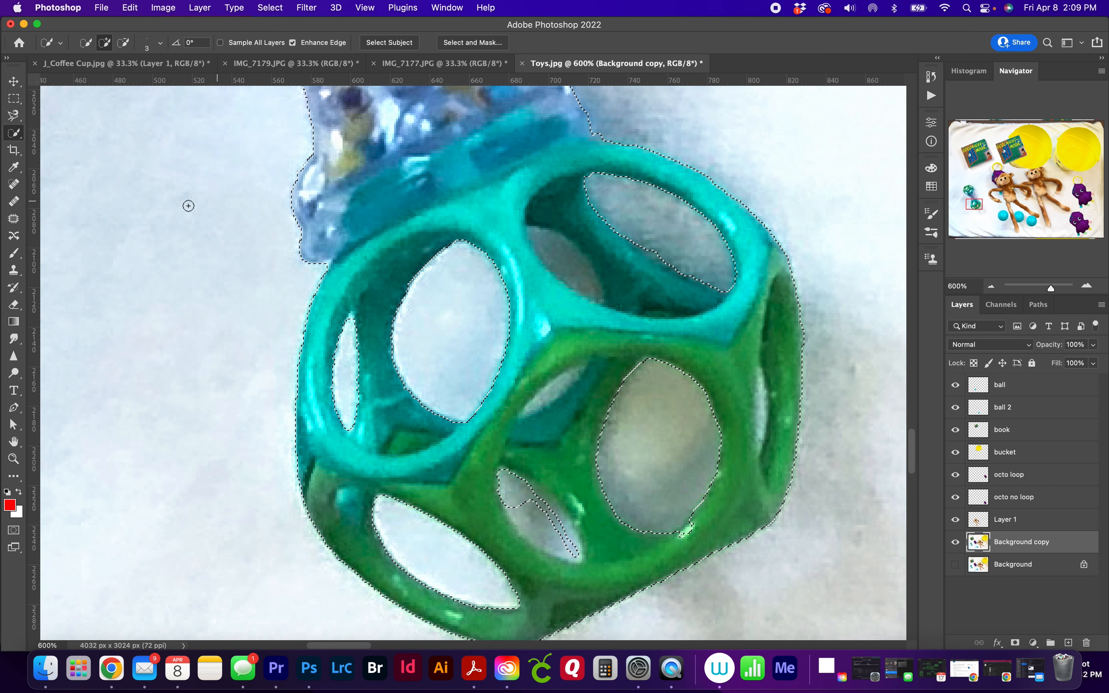
Step: Subtract the lower ball's small bottom opening from the selection by tracing it with the Magnetic Lasso tool
left_click(19, 120)
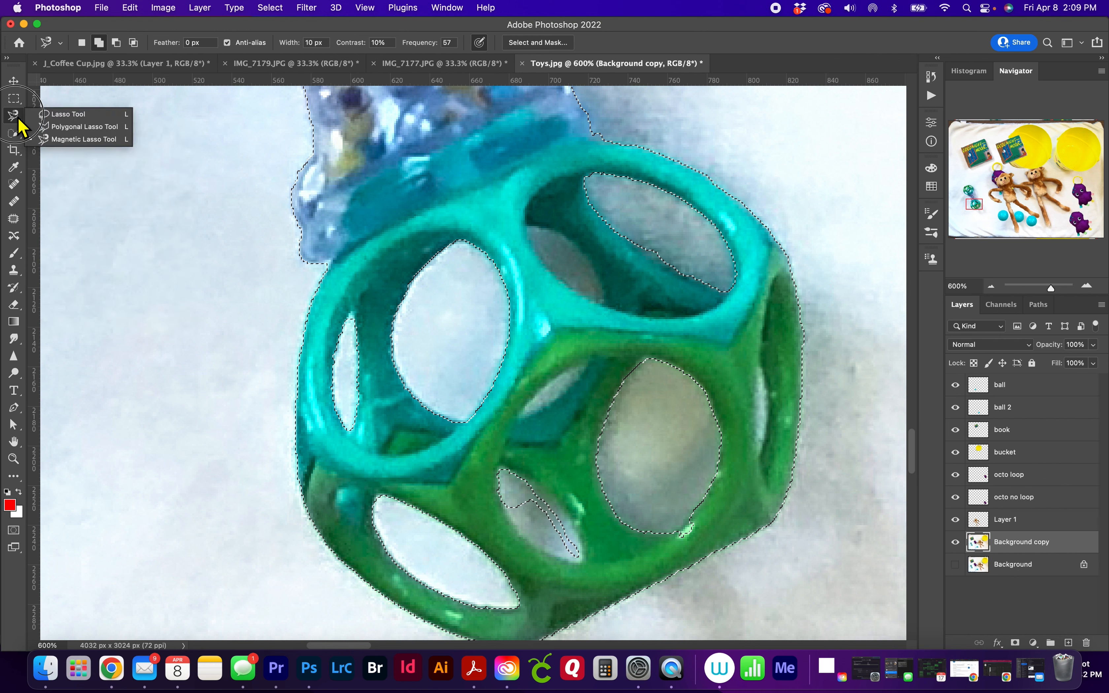
left_click(46, 138)
key("alt")
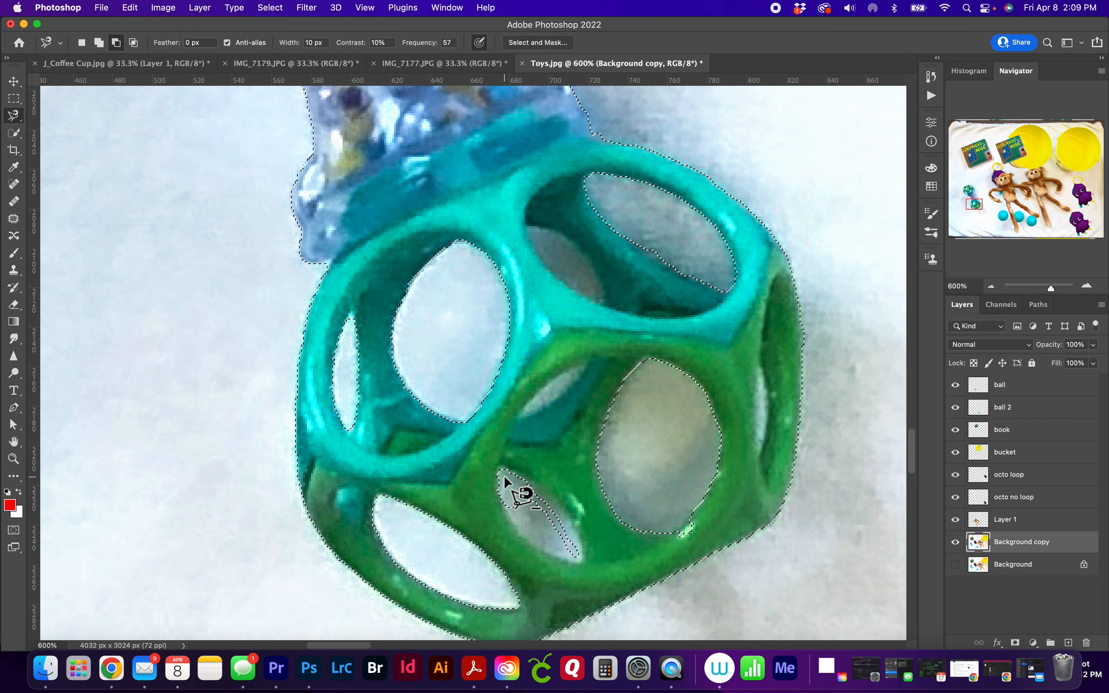
left_click(499, 468)
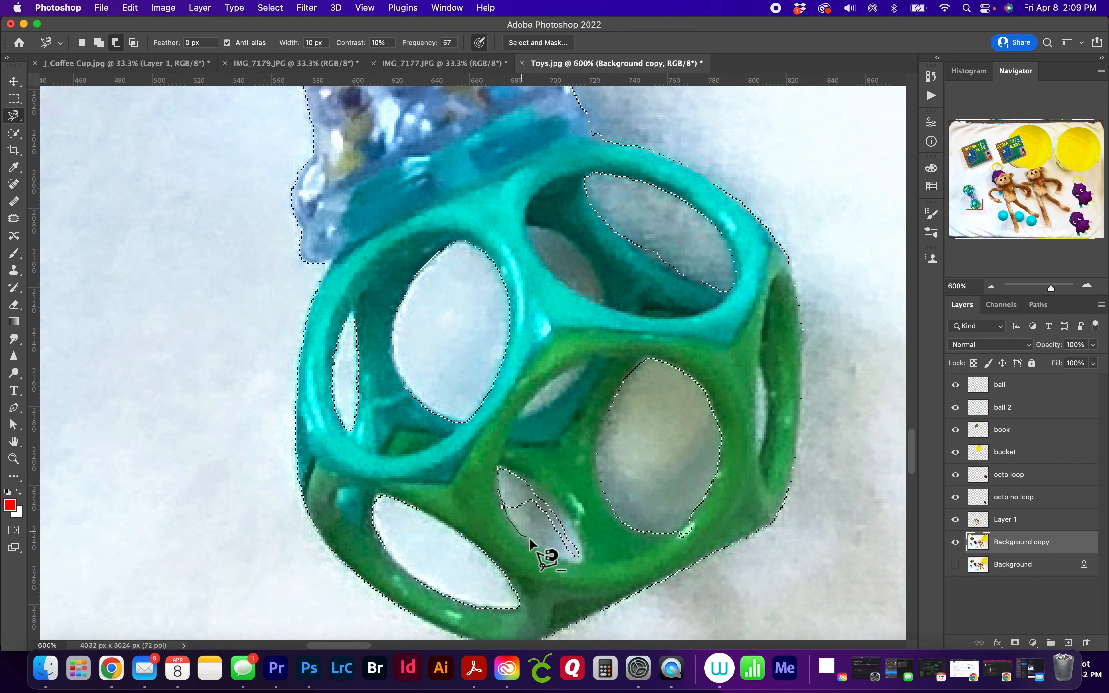
left_click(581, 560)
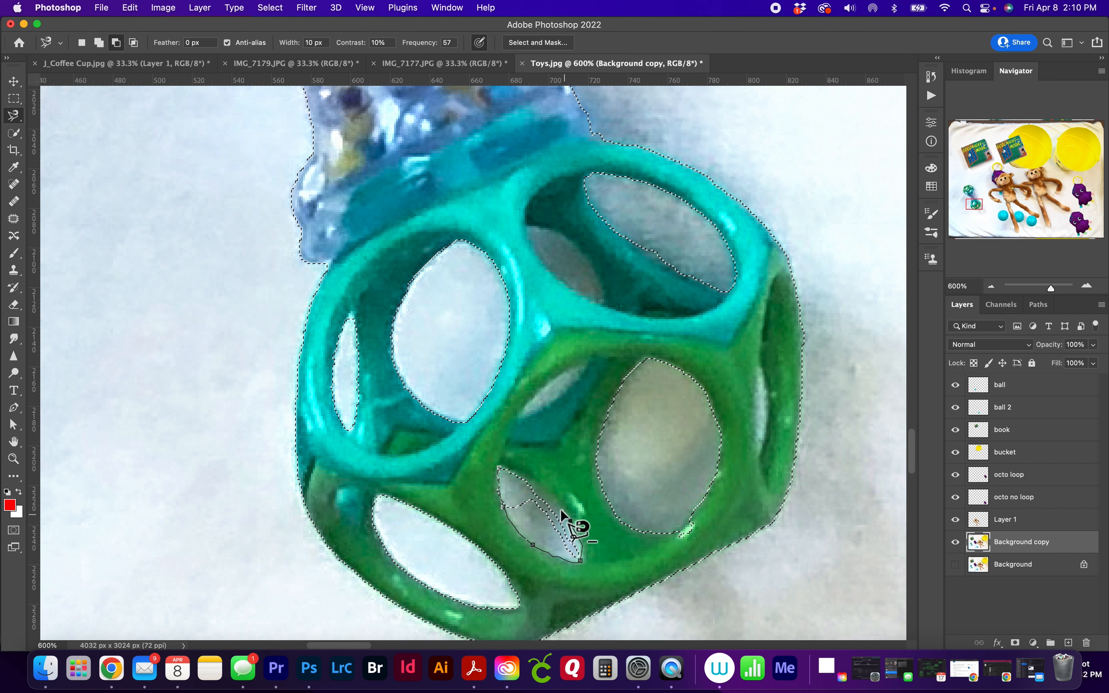
left_click(499, 468)
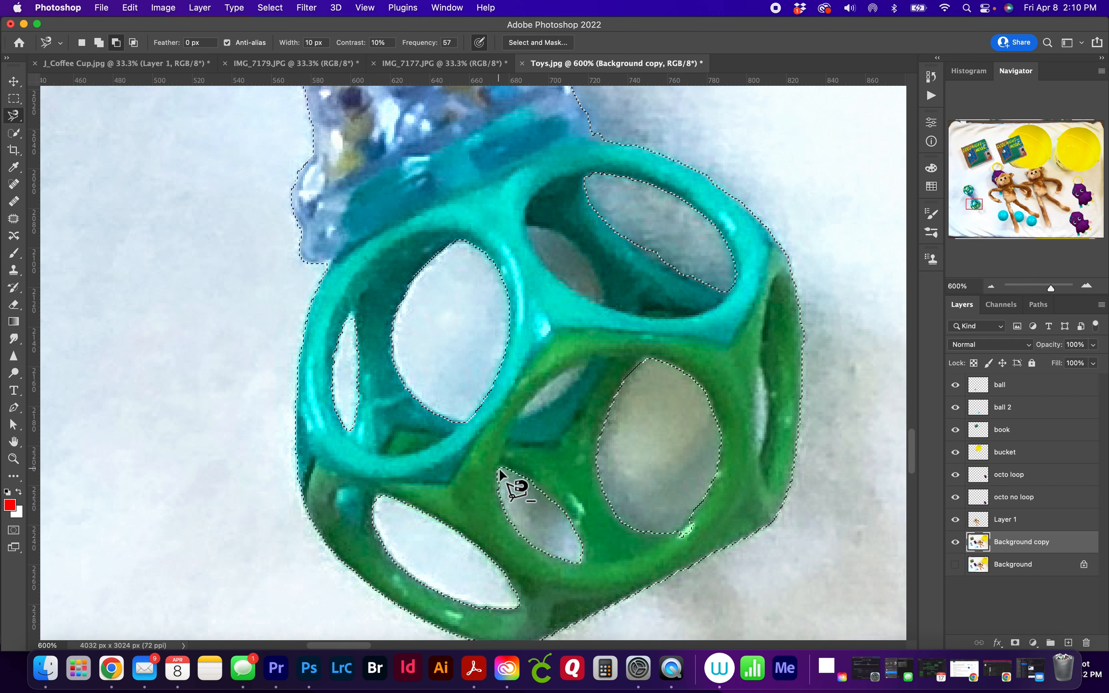
Step: Subtract the small slanted opening between the lower ball's teal and green rings from the selection
key("alt")
left_click(526, 410)
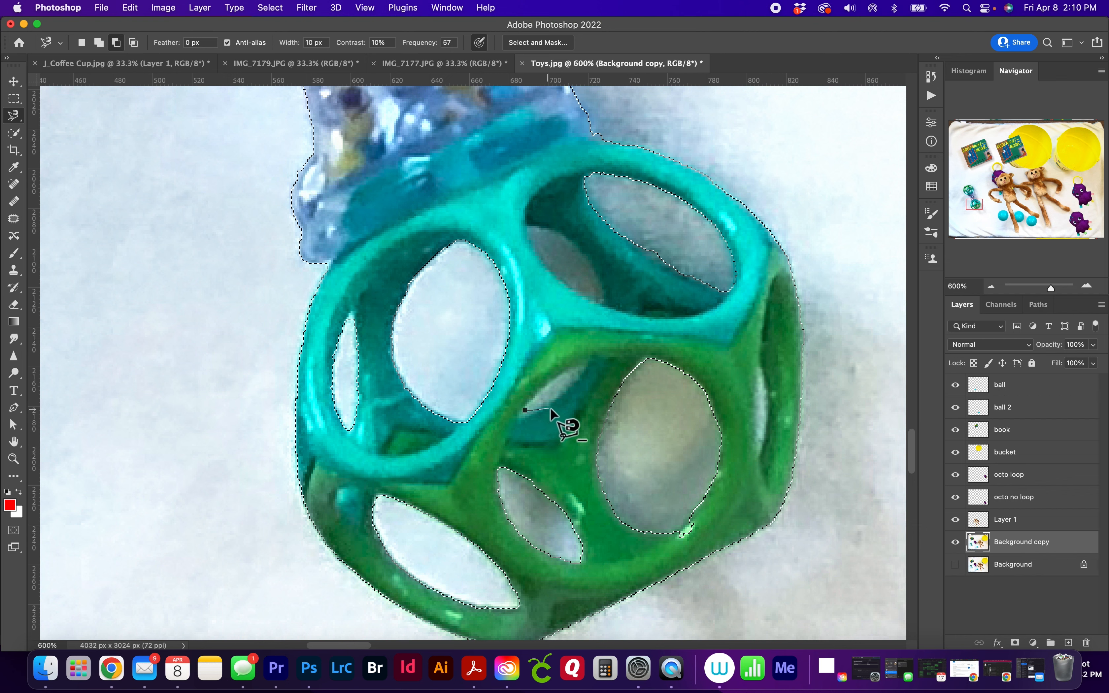
left_click(564, 394)
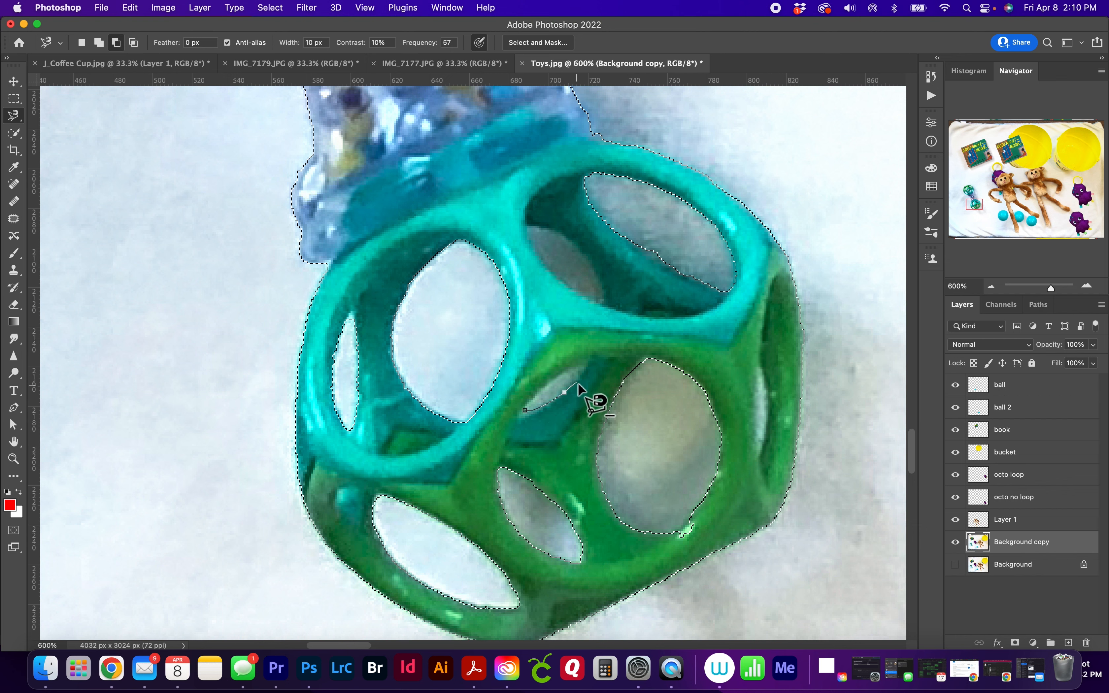
left_click(587, 367)
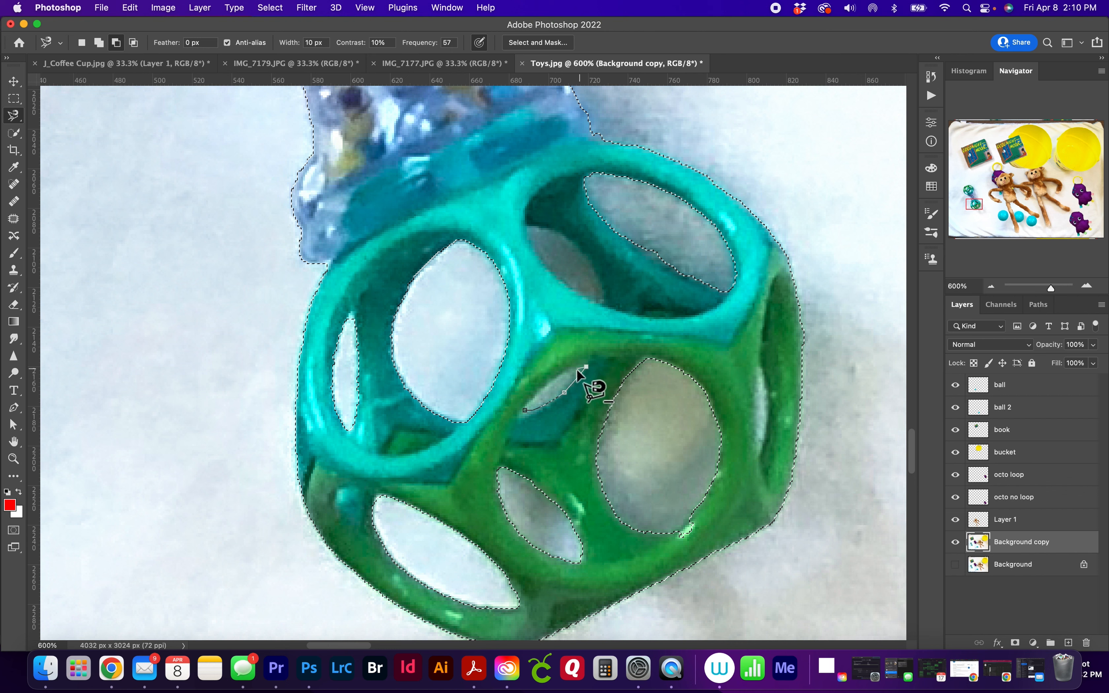
left_click(547, 384)
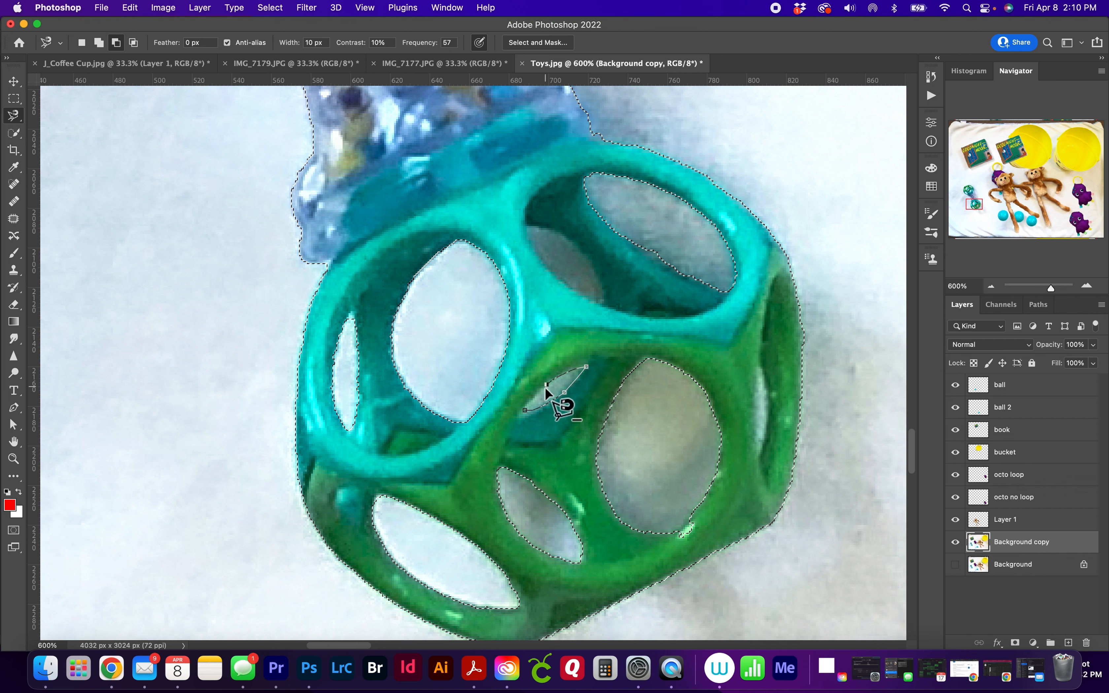
left_click(525, 409)
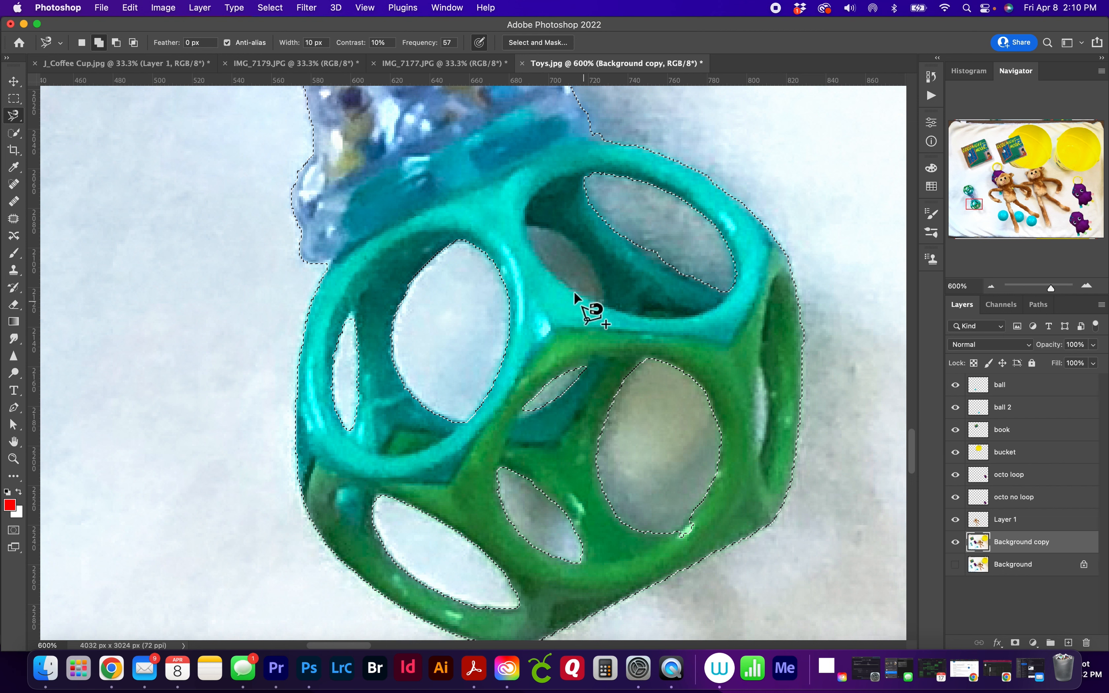
left_click(527, 226)
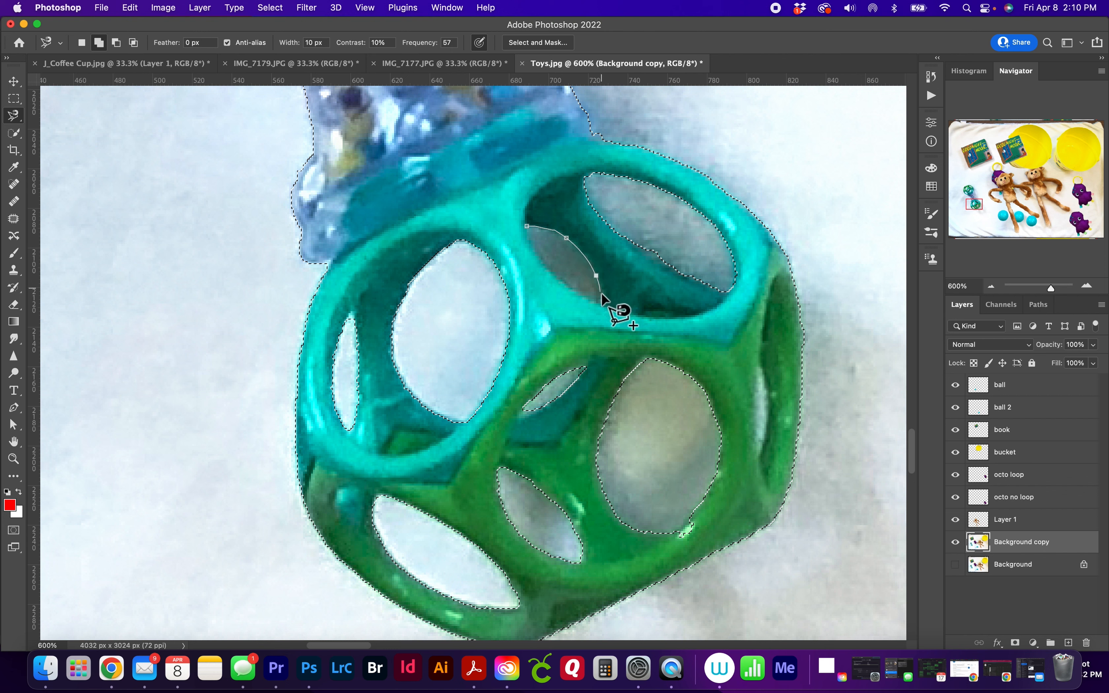
left_click(598, 301)
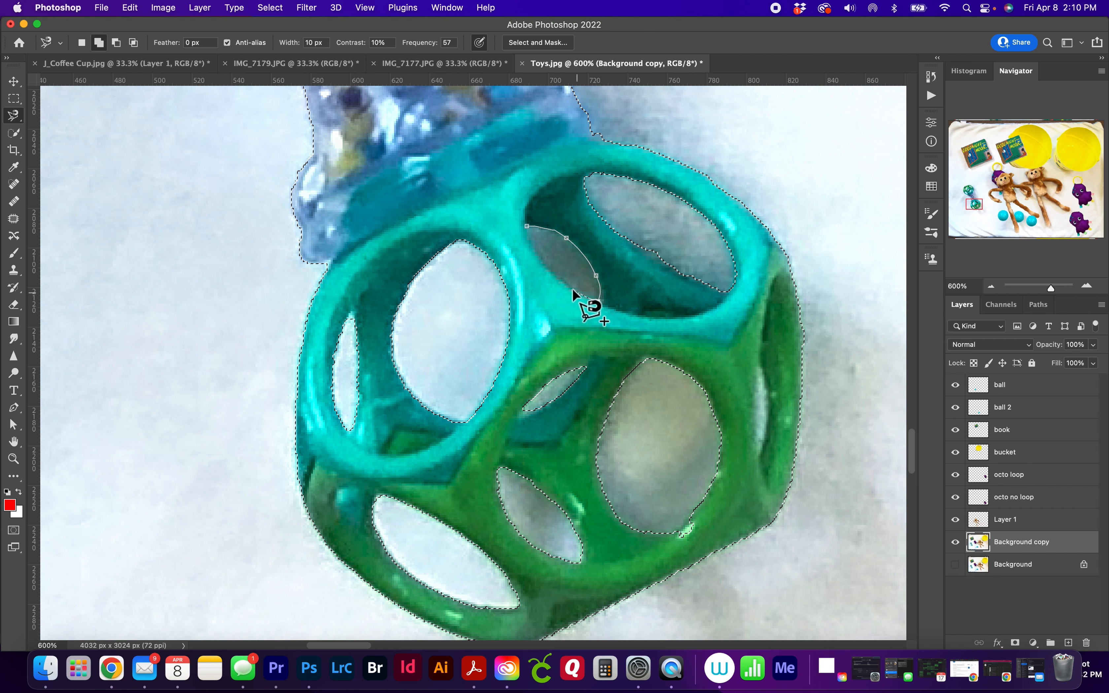
left_click(527, 227)
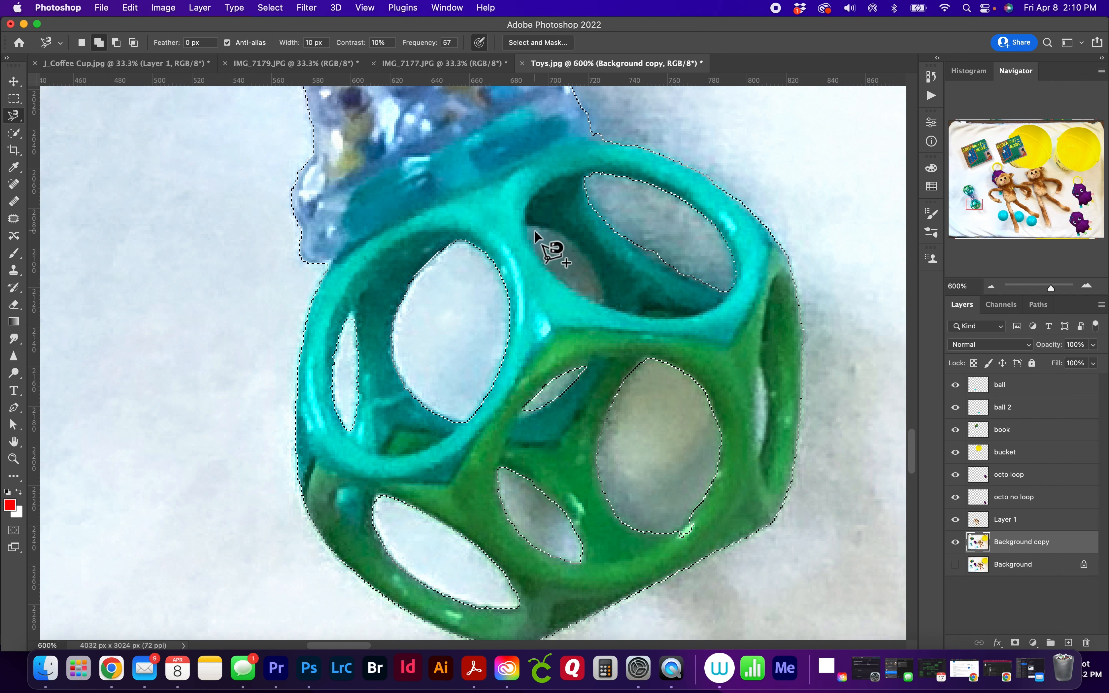
Step: Subtract the gray opening inside the lower ball's upper teal ring and the narrow opening at its right edge
left_click(528, 225, "alt")
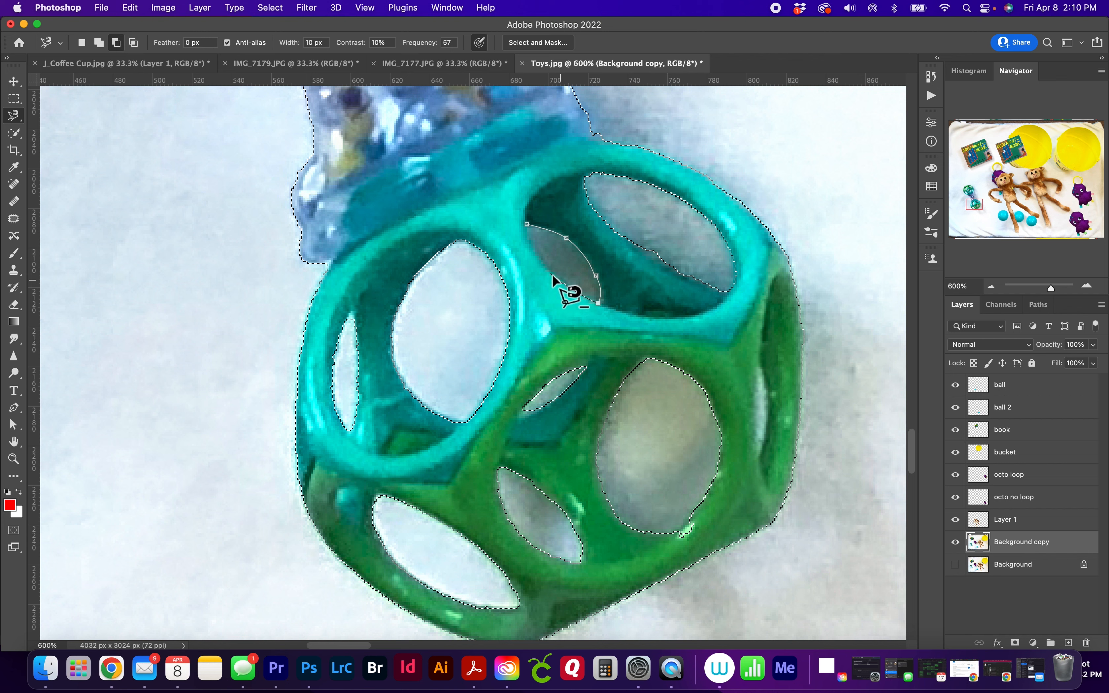
left_click(527, 225)
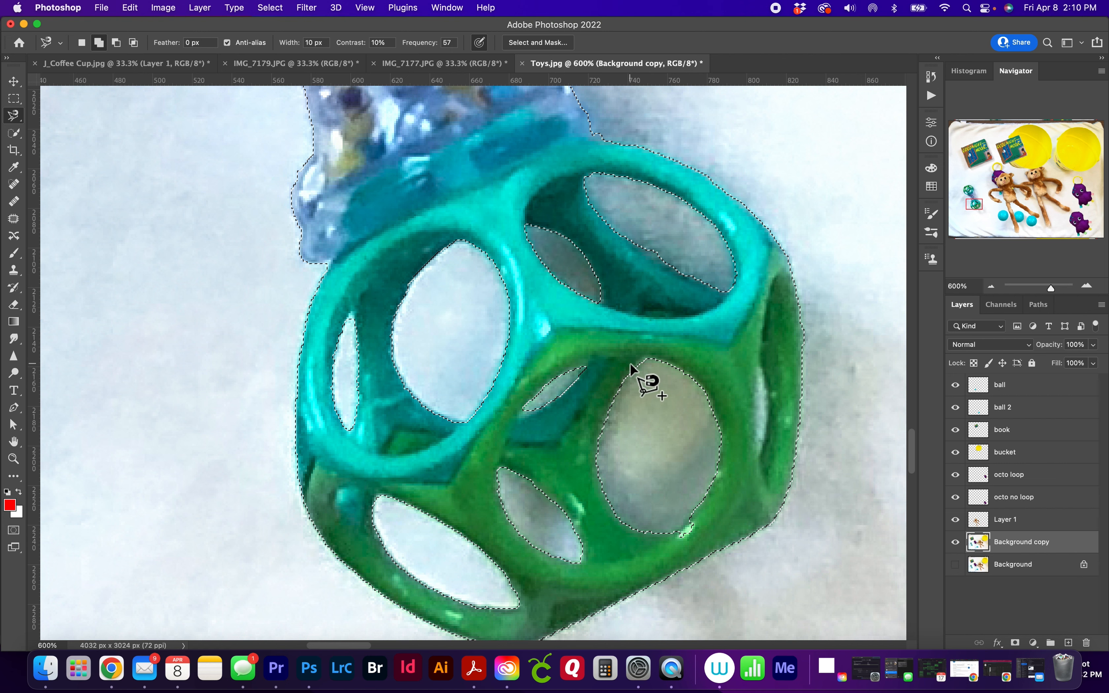
left_click(758, 367, "alt")
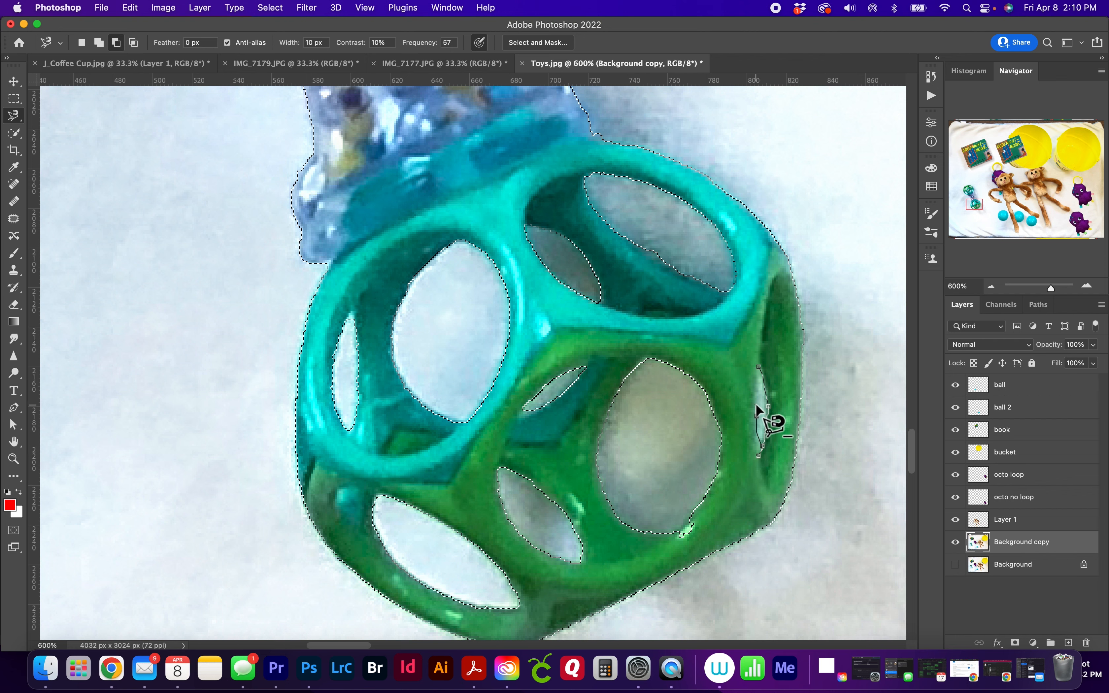
left_click(756, 370)
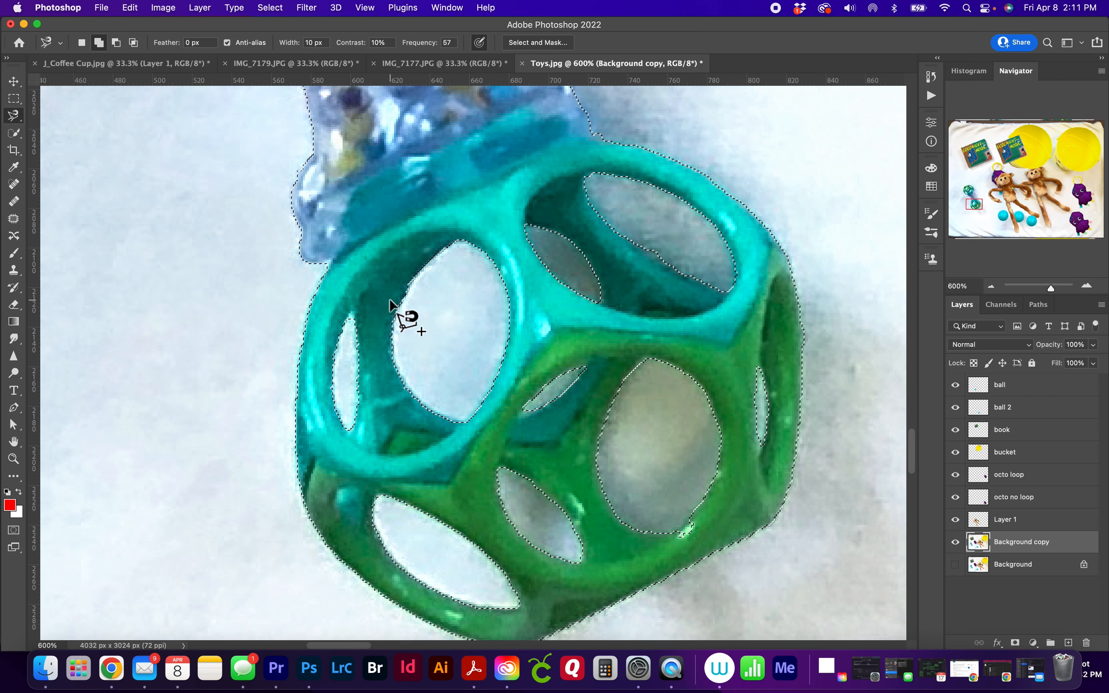
Step: Subtract the upper ball's small gray bottom opening, just above the beaded handle, from the selection
left_click_drag(395, 270, 451, 447)
left_click_drag(372, 292, 421, 391)
left_click(302, 357)
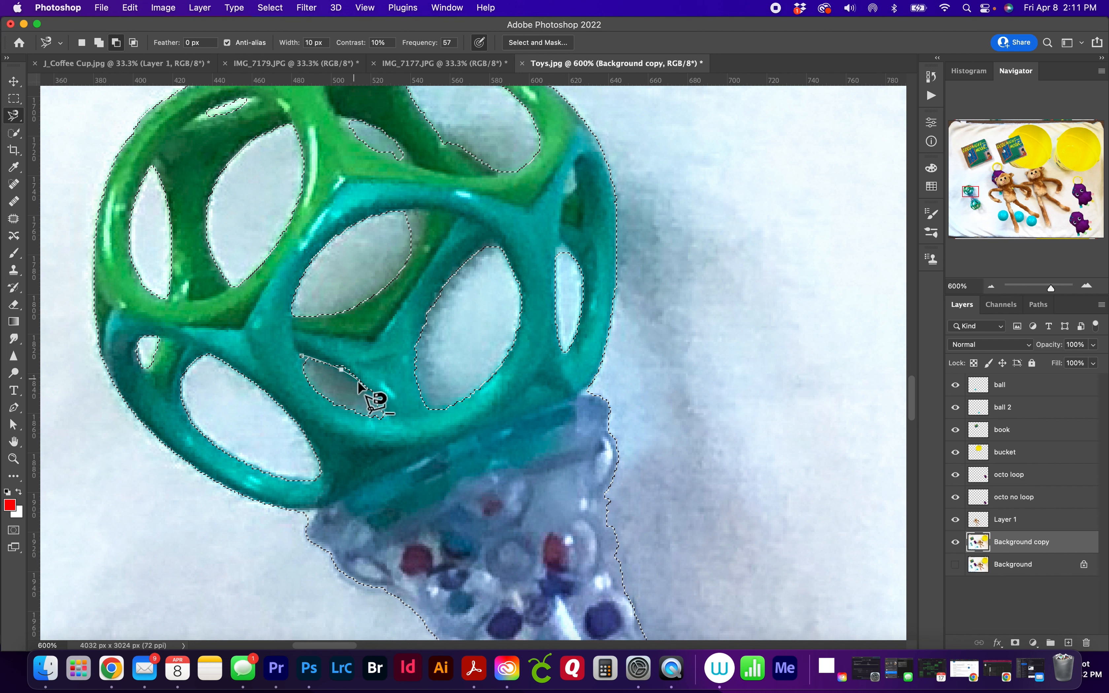
left_click(379, 401)
left_click(385, 416)
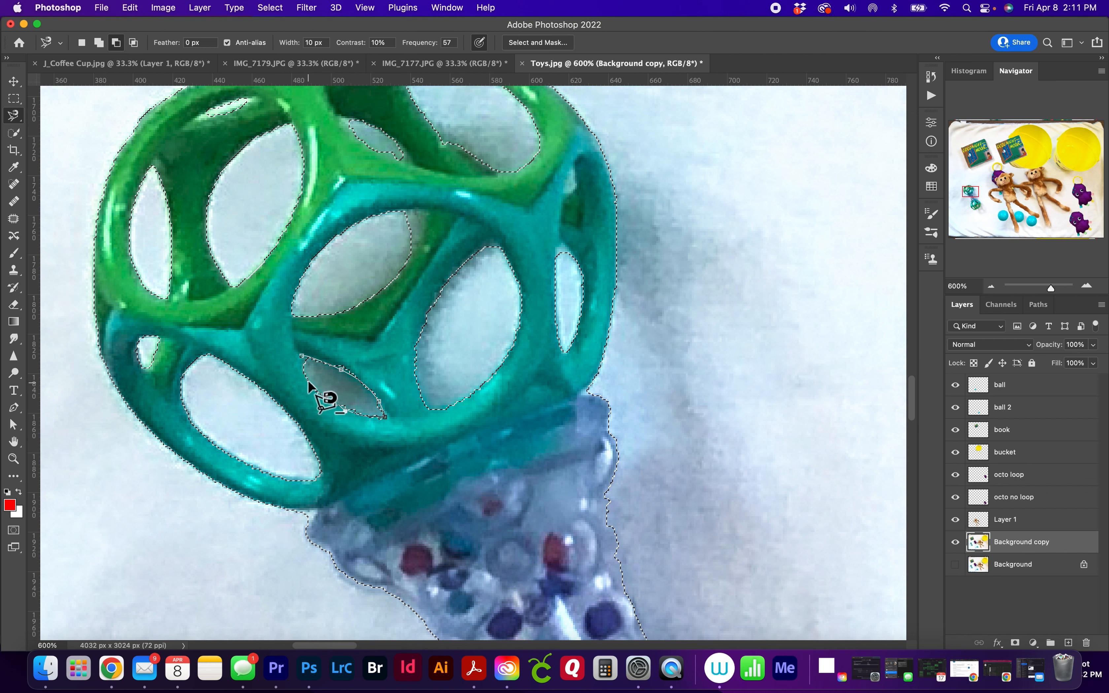
left_click(302, 357)
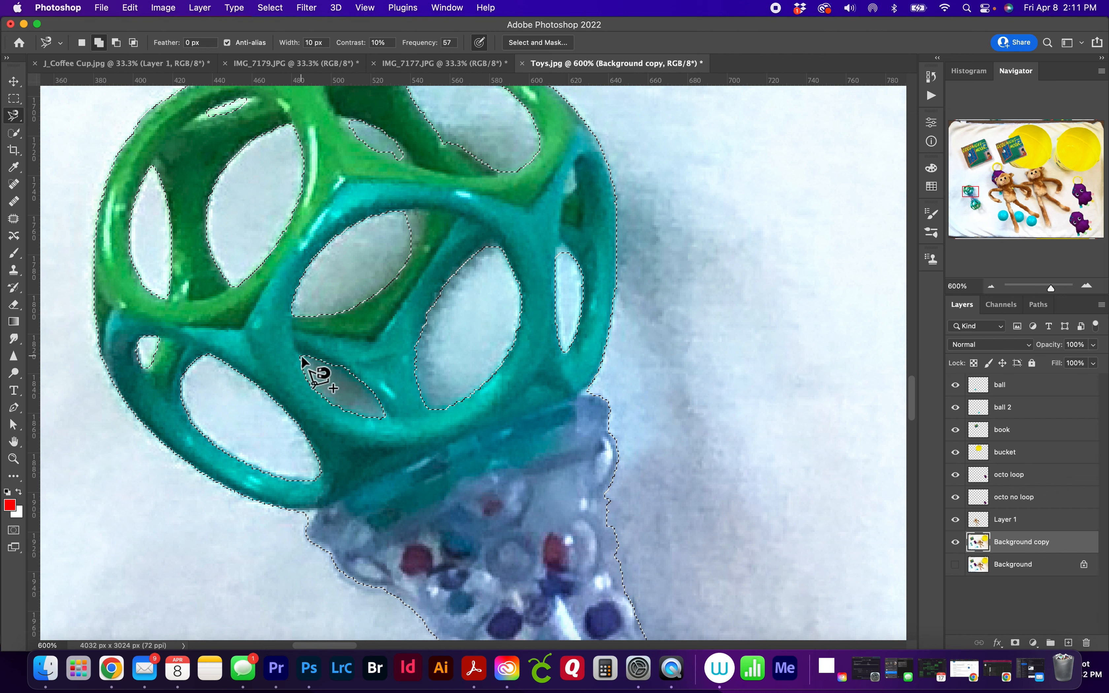
Step: Subtract the tiny opening inside the teal ring at the upper ball's right edge from the selection
scroll(344, 369, "up", 5)
scroll(345, 369, "right", 4)
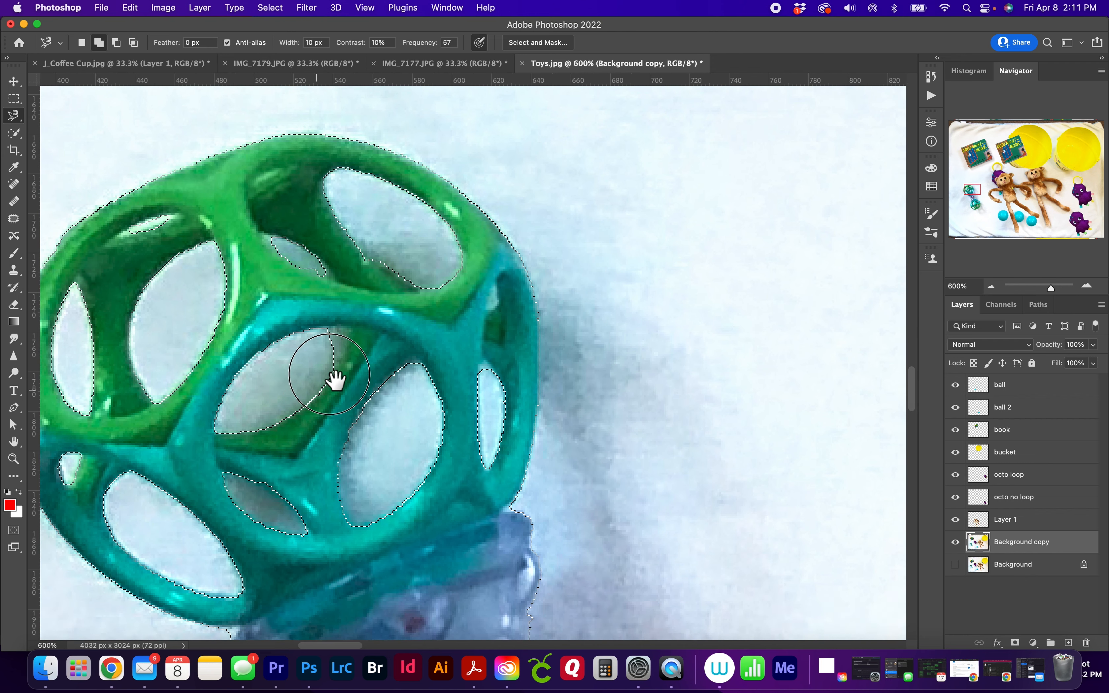
left_click(454, 331, "alt")
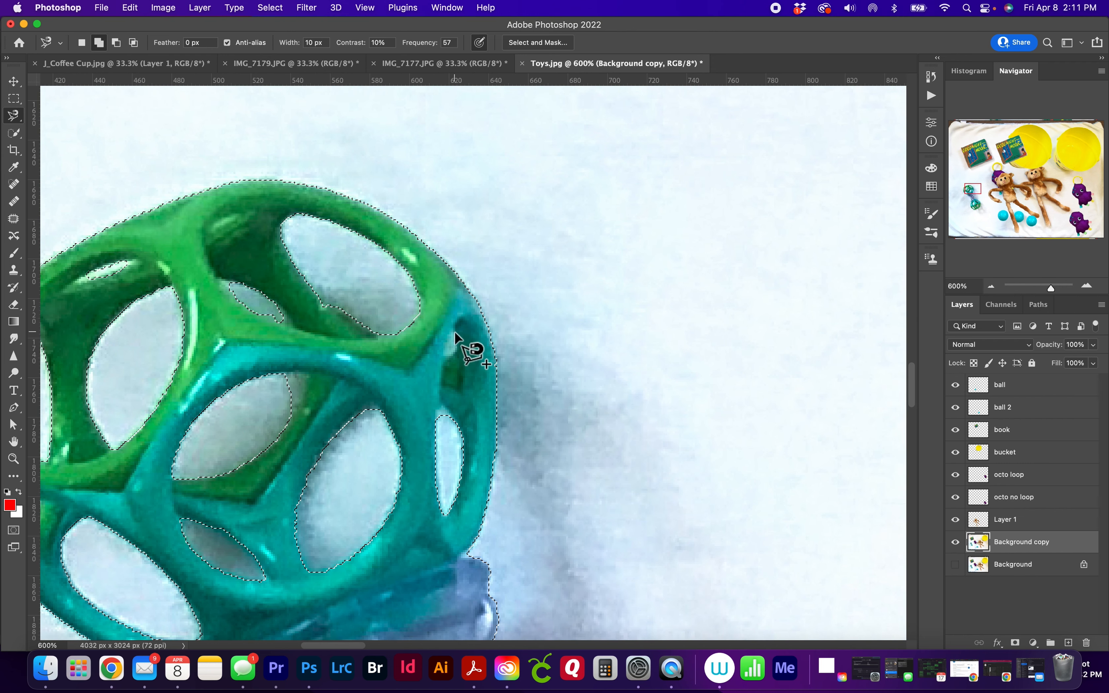
left_click(457, 347)
left_click(450, 355)
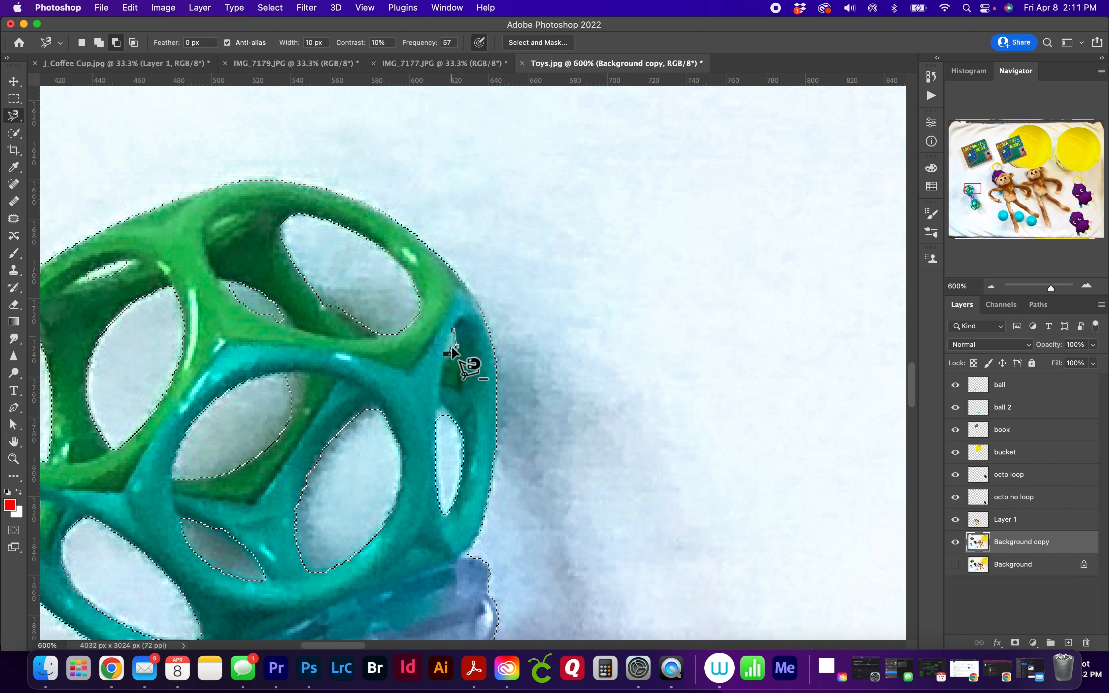
left_click(446, 347)
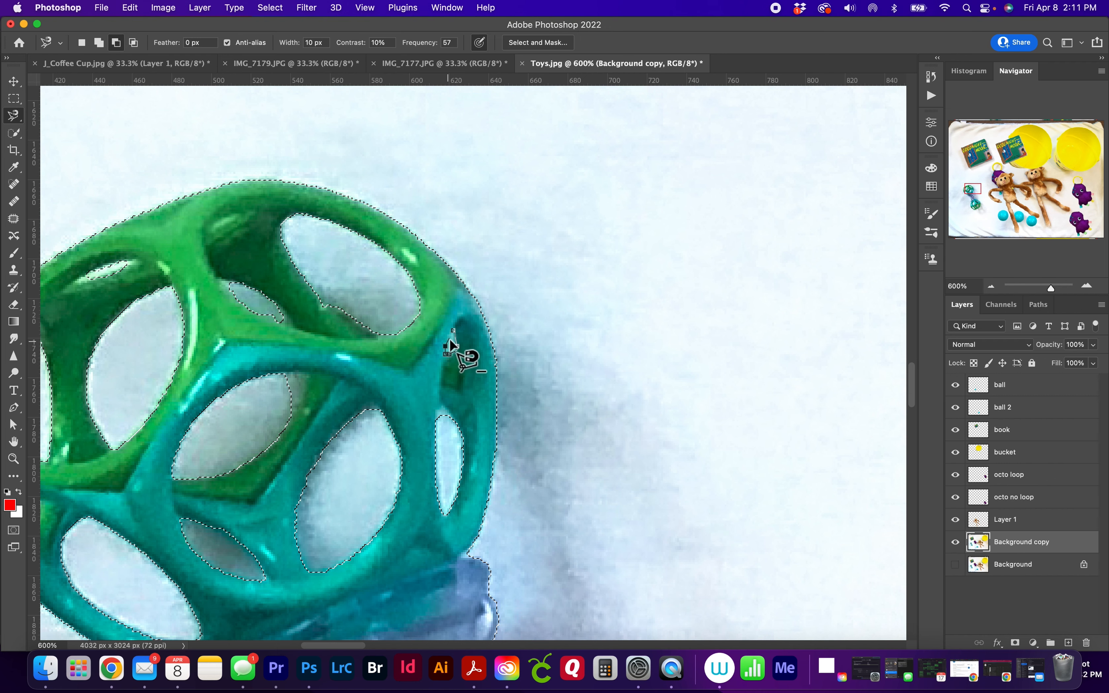
left_click(453, 334)
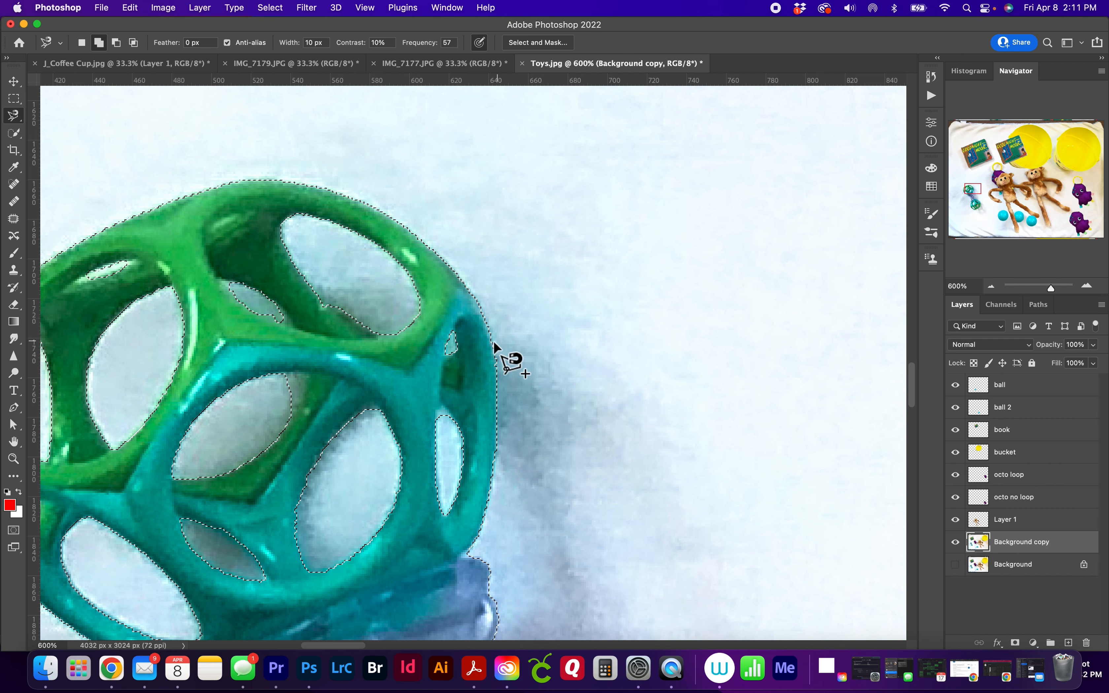
Step: Subtract the thin sliver opening under the green rim at the upper ball's upper left from the selection
left_click_drag(347, 337, 594, 315)
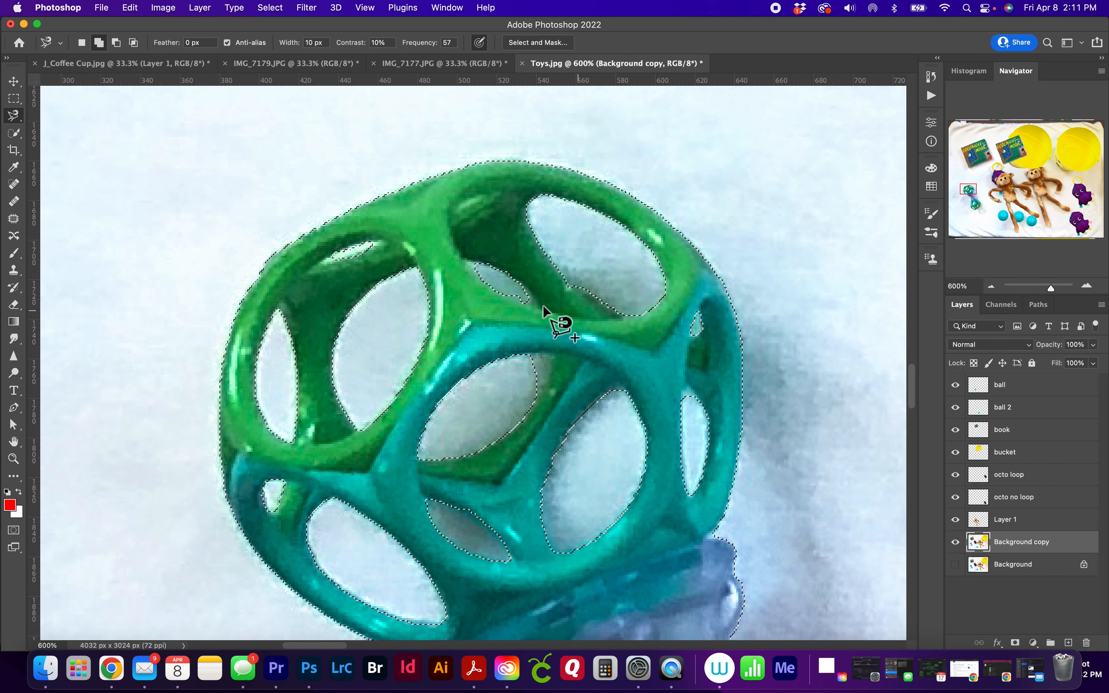
left_click(323, 259, "alt")
left_click(363, 243)
left_click(377, 241)
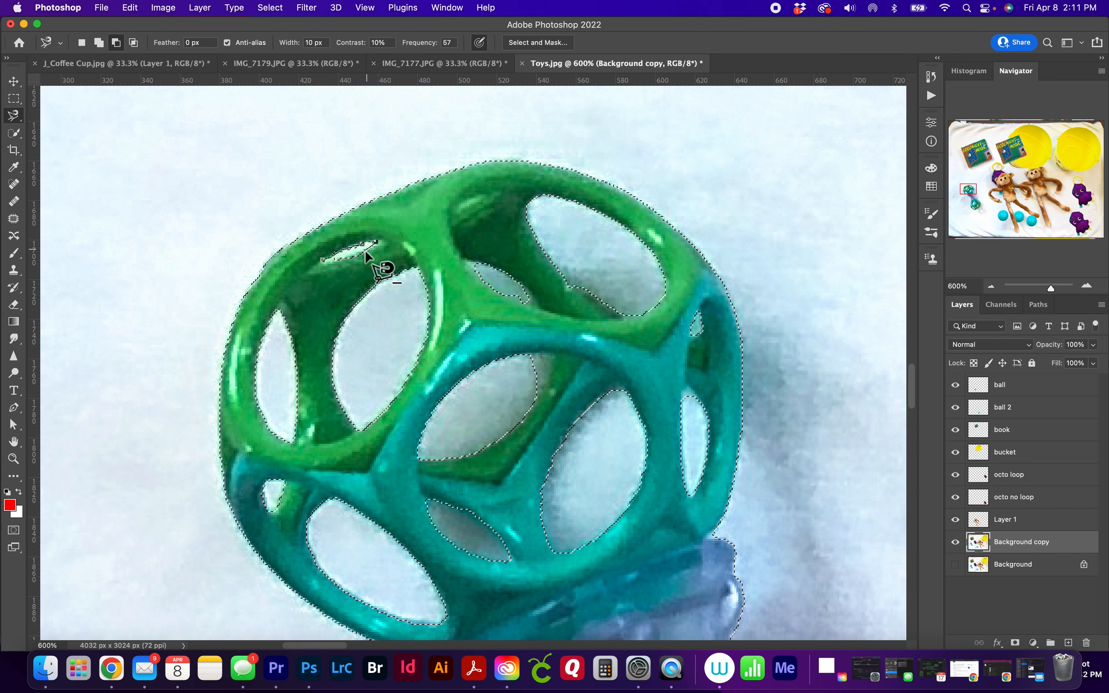
left_click(323, 261)
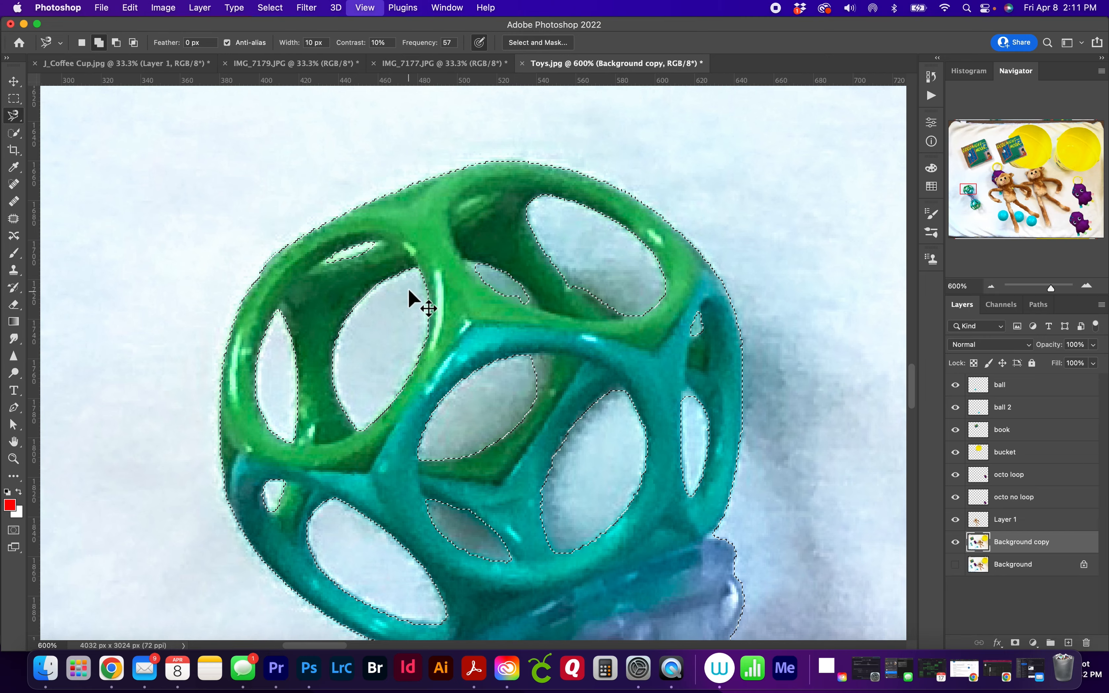
Step: Copy the selected rattle from the Background copy layer and paste it onto a new layer
key("super+minus")
key("super+minus")
key("super+minus")
key("super+minus")
key("super+minus")
key("super+minus")
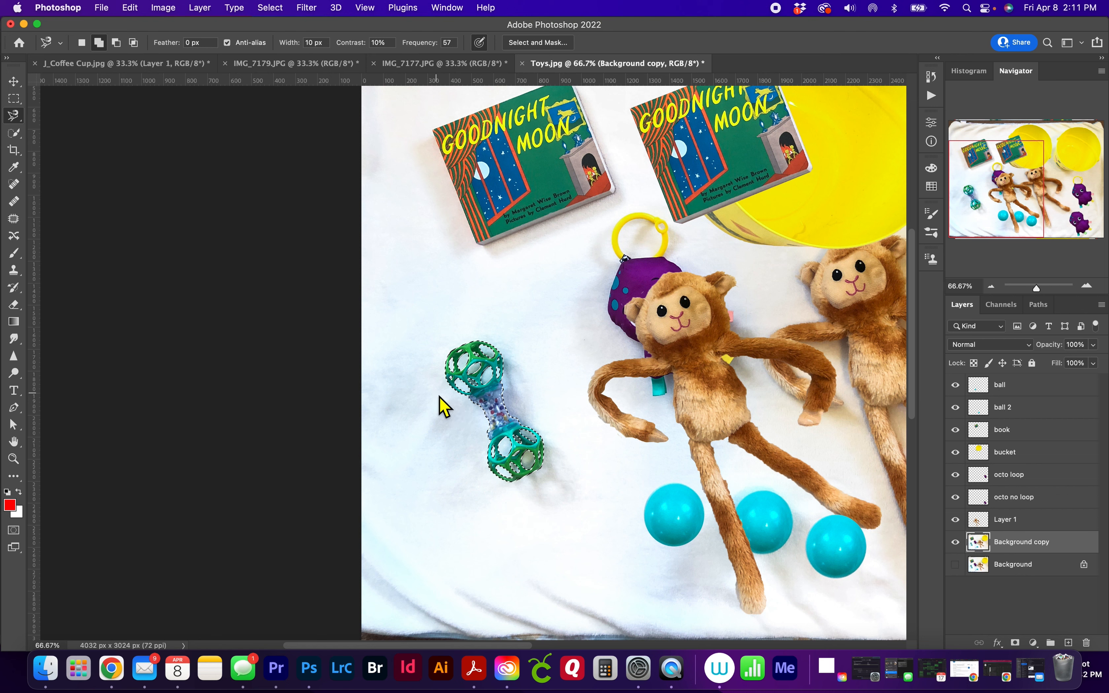
key("super+c")
key("super+v")
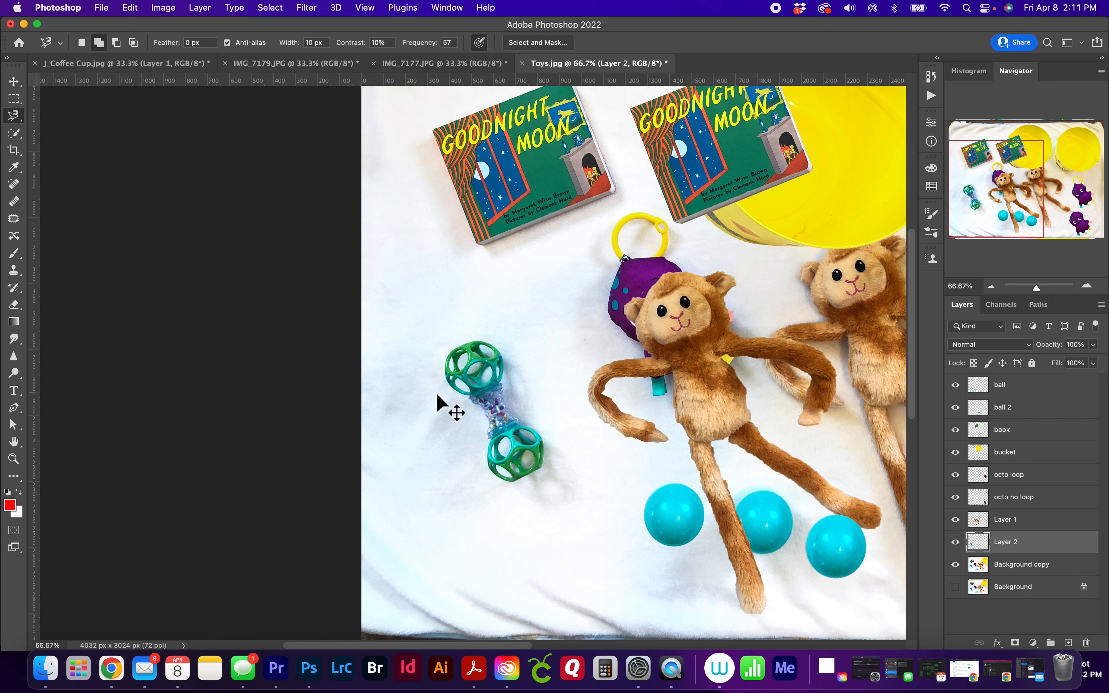
Step: Move the pasted rattle with the Move tool onto the yellow bucket at the photo's upper right
left_click(14, 81)
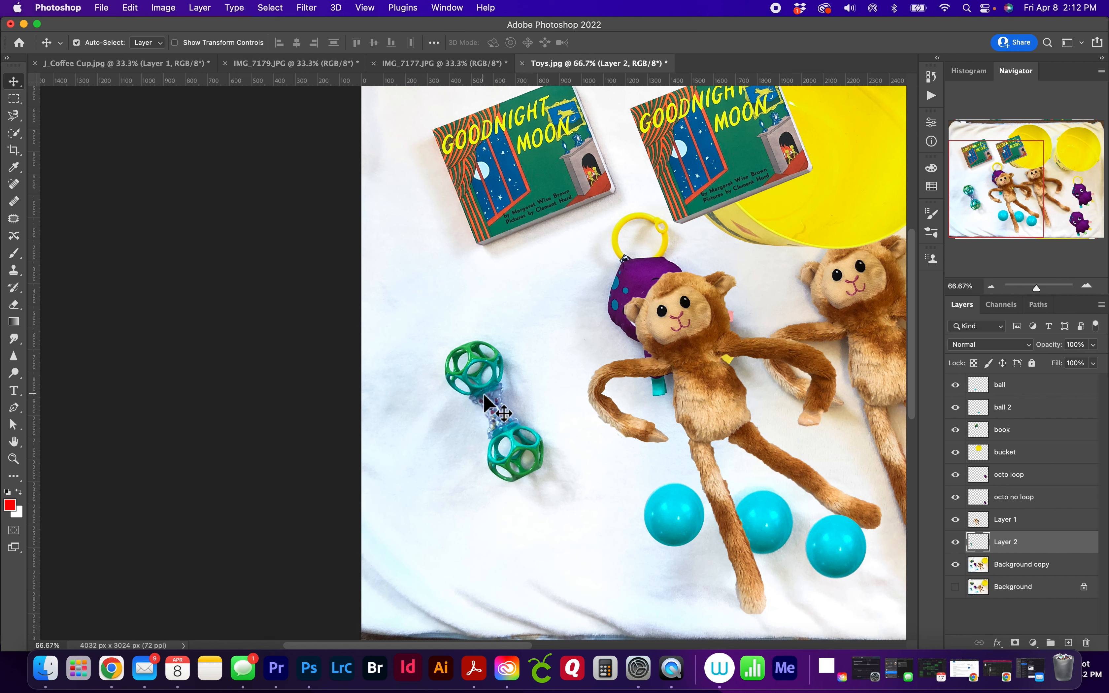
key("super")
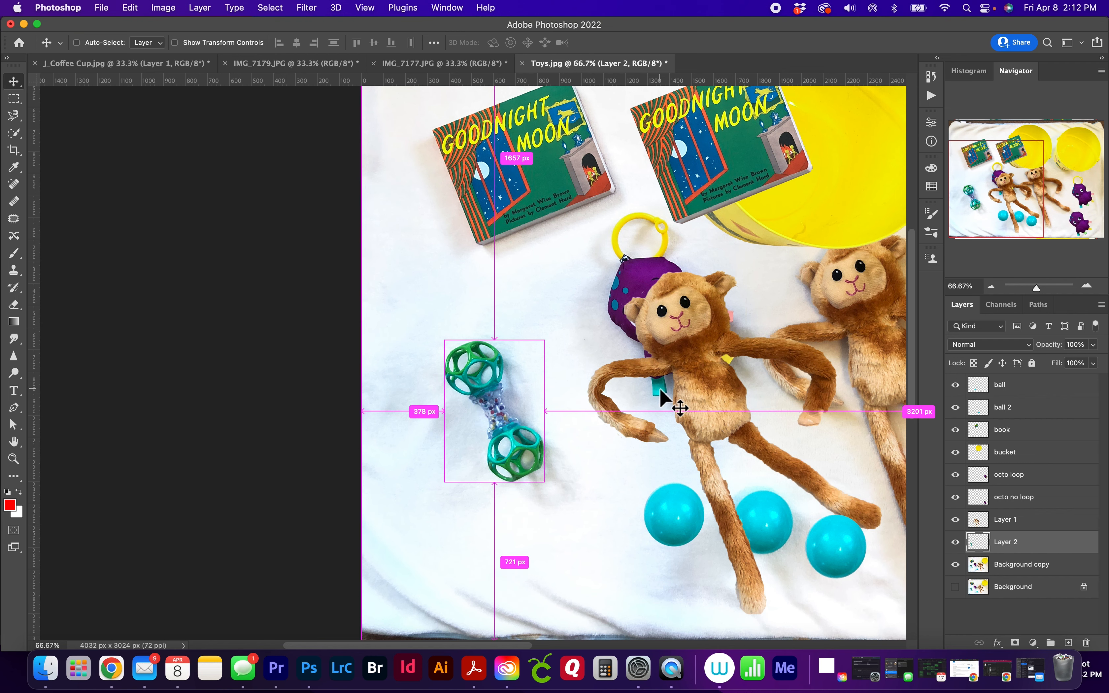
key("super+0")
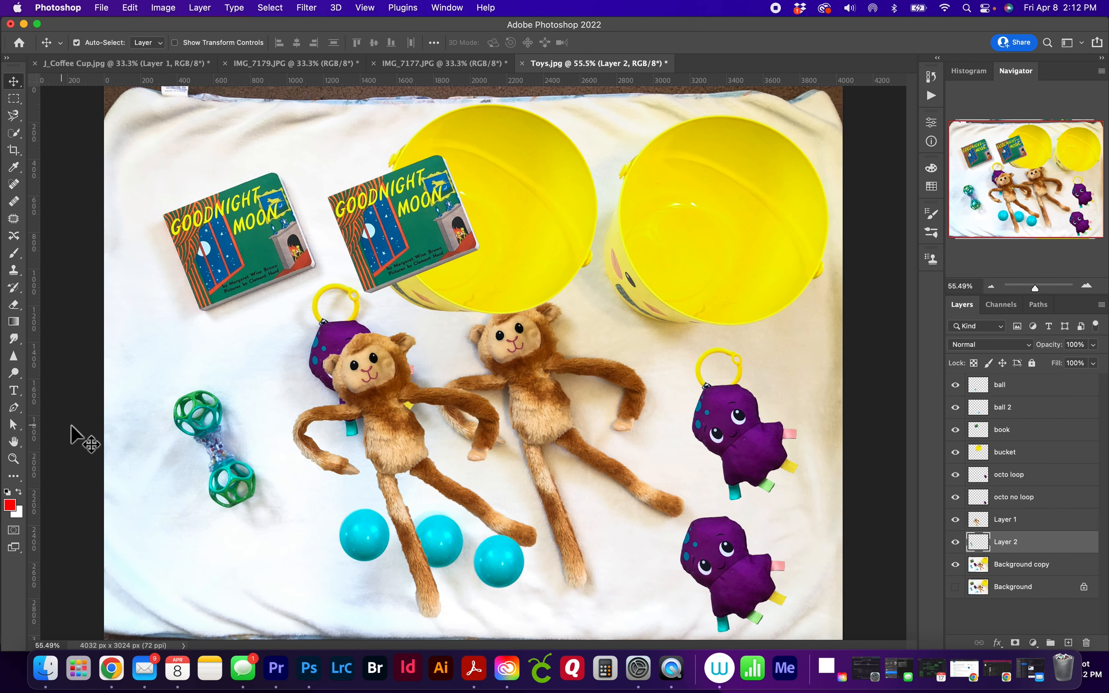
left_click_drag(202, 452, 715, 225)
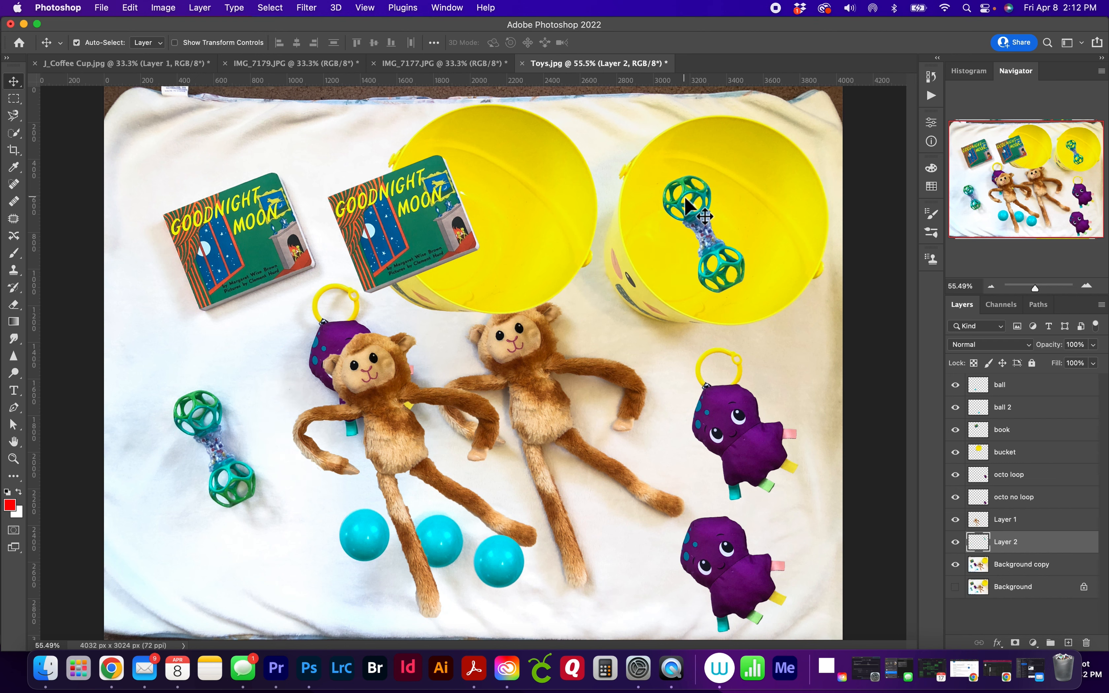
Step: Rename Layer 2 as rattle and Layer 1 as monkey
double_click(1013, 542)
key("Return")
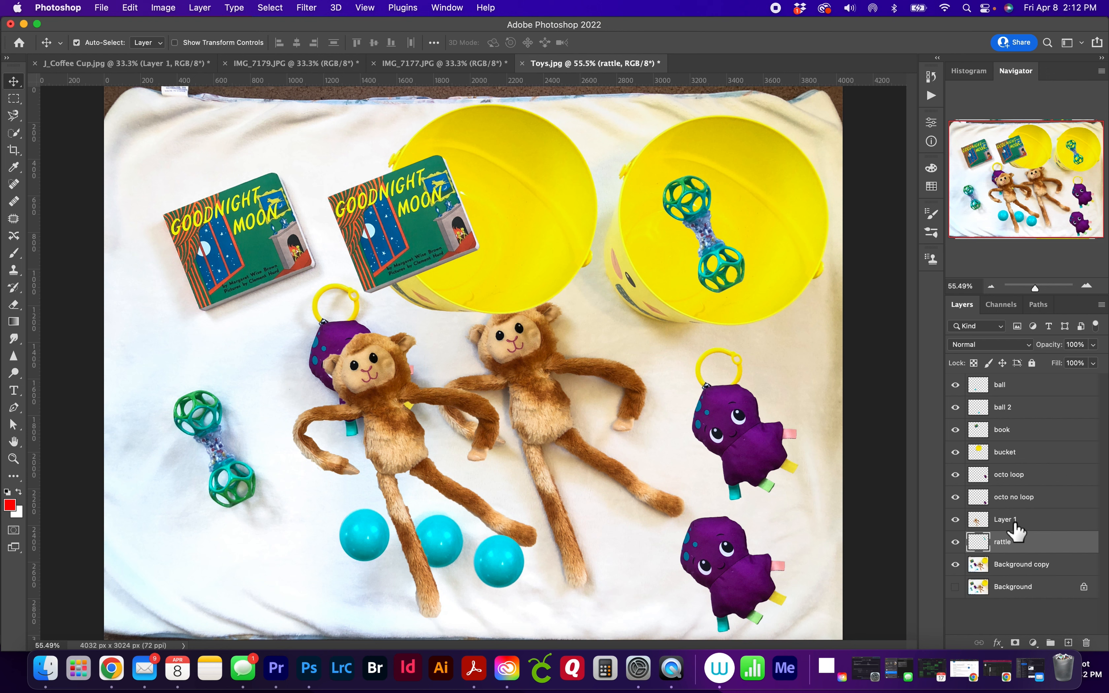
double_click(1013, 526)
type("monkey")
key("Return")
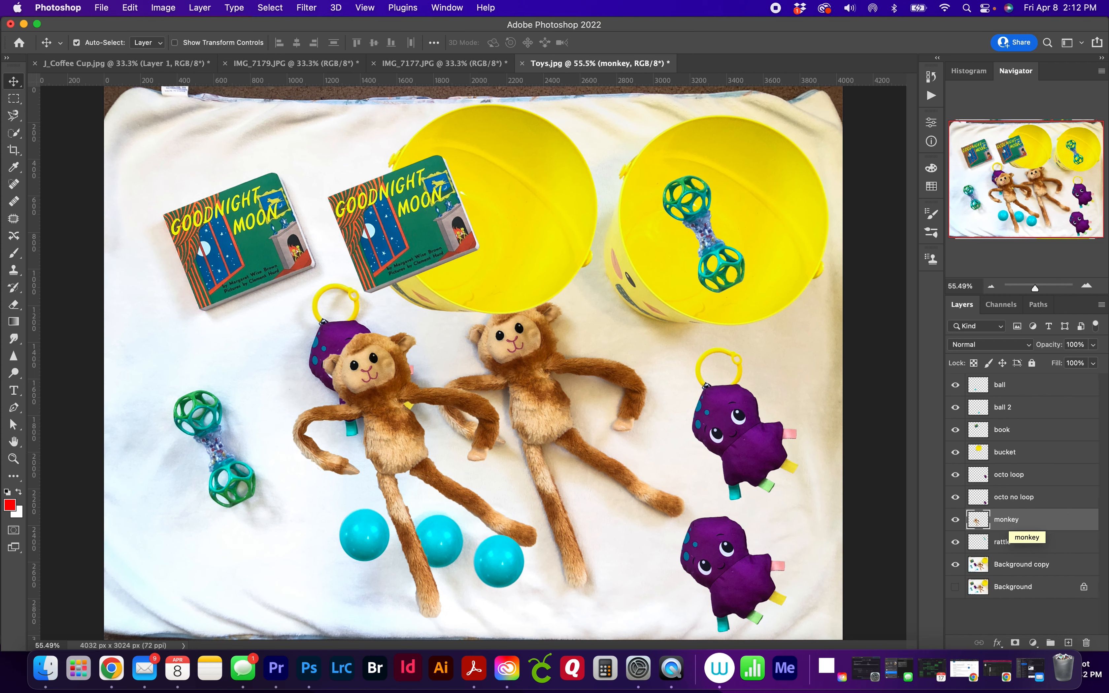
Step: Hide the Background copy layer to check the cut-out toys, and show it again
left_click(956, 565)
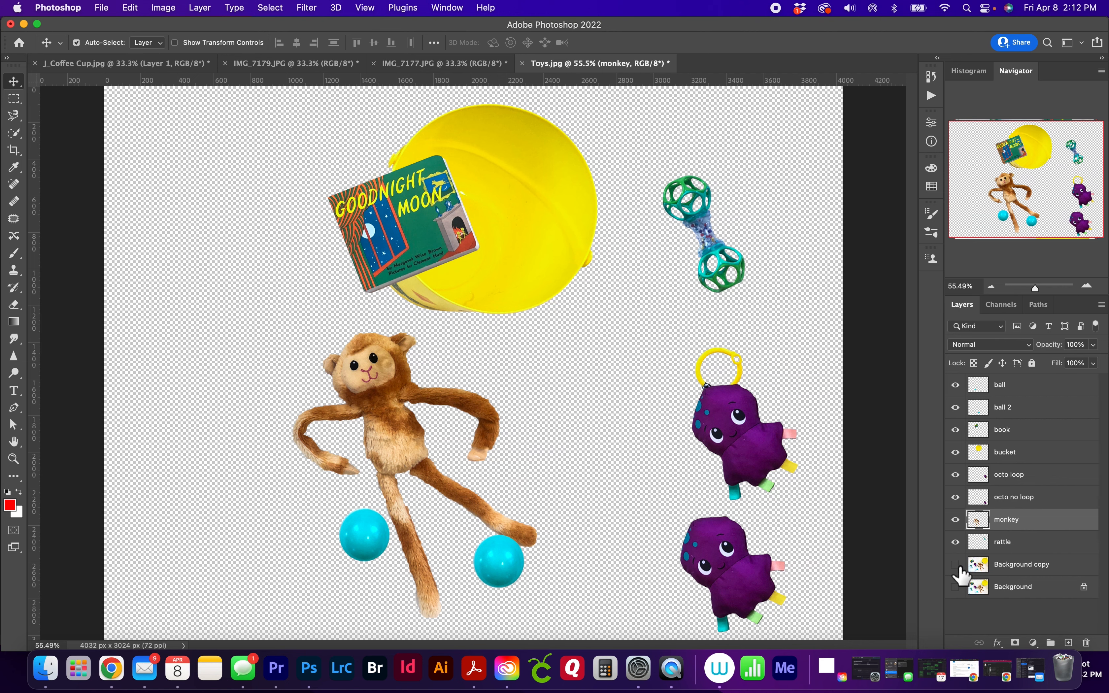
left_click(956, 565)
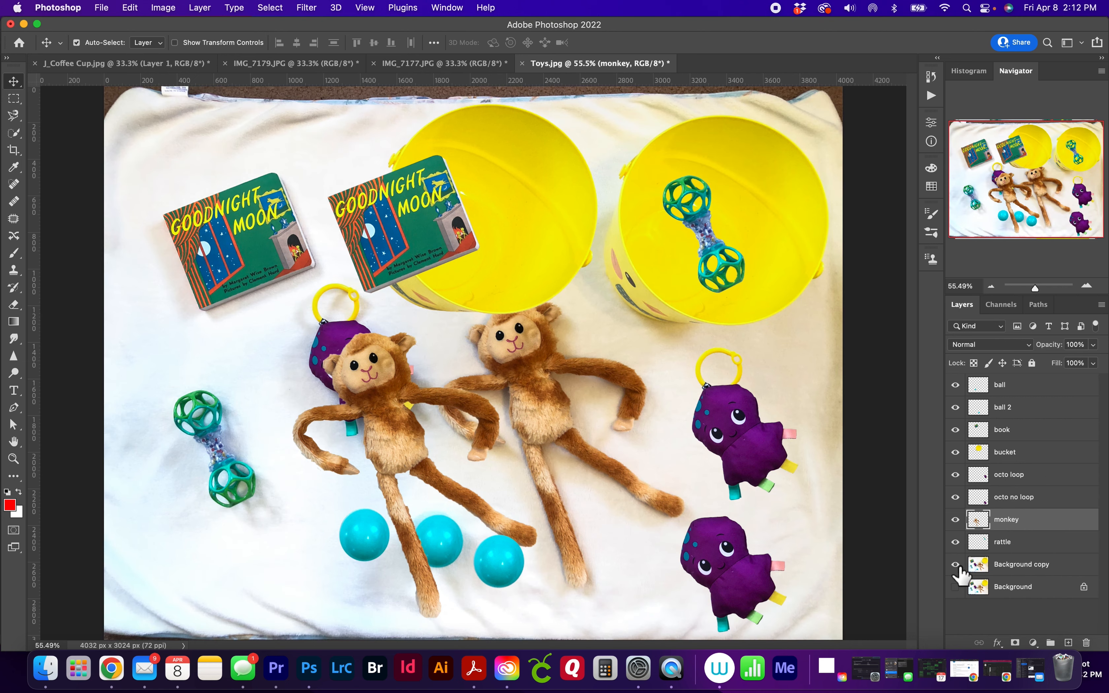